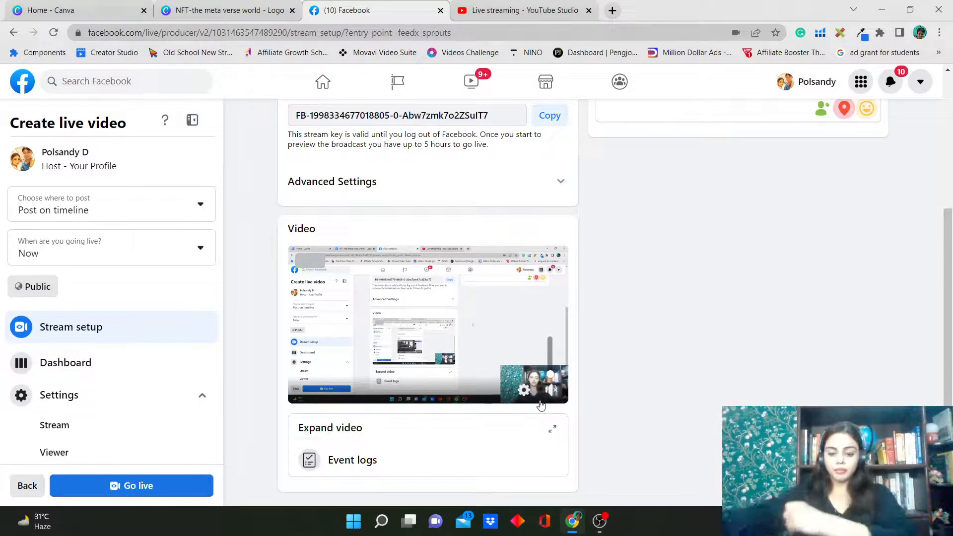
Step: Turn on the stream preview's sound, check the streaming setup, and start the live broadcast on the timeline
left_click(552, 390)
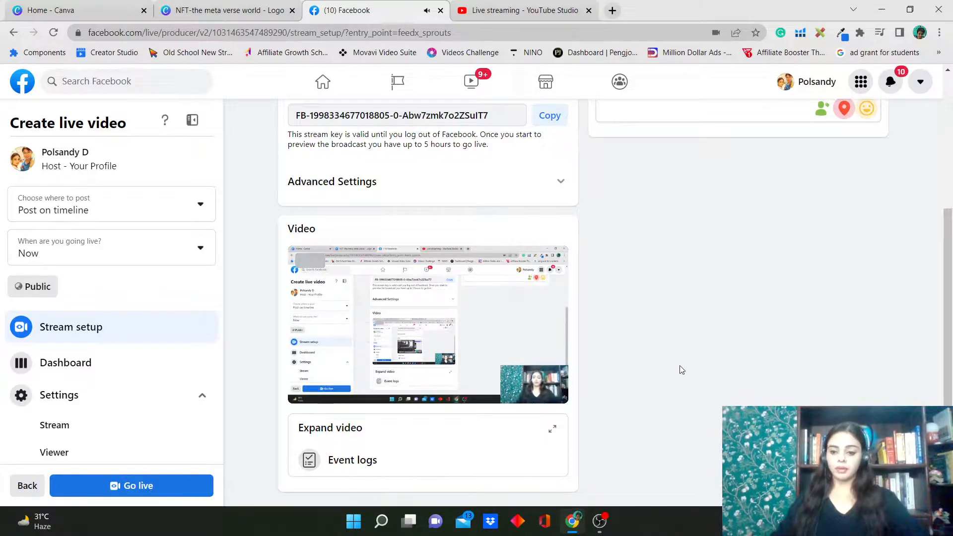
mouse_move(600, 520)
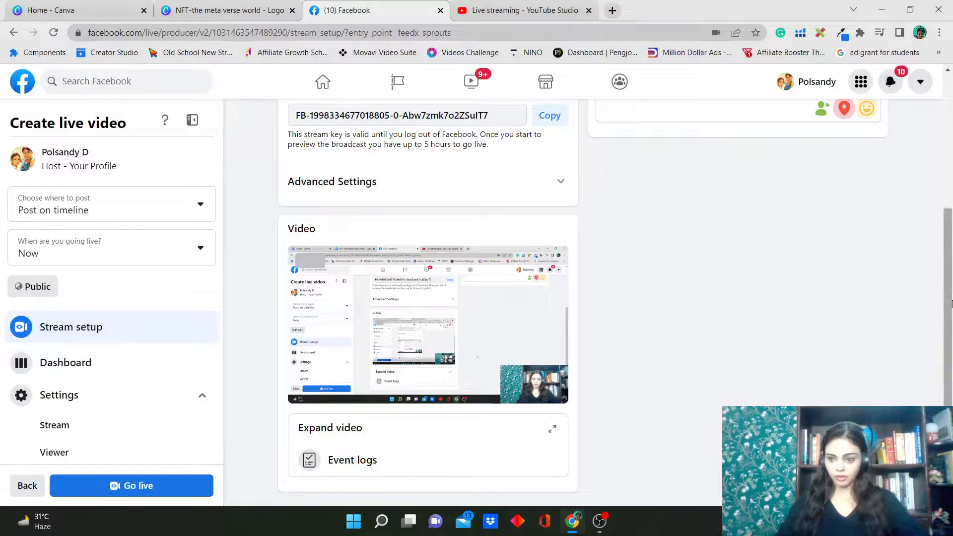
scroll(951, 304, "up", 4)
scroll(941, 256, "down", 2)
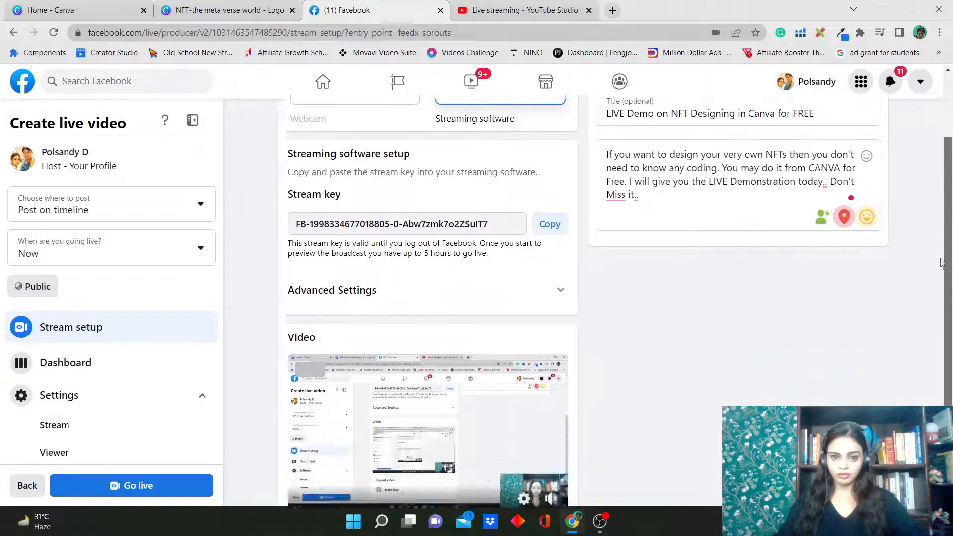
scroll(941, 255, "down", 2)
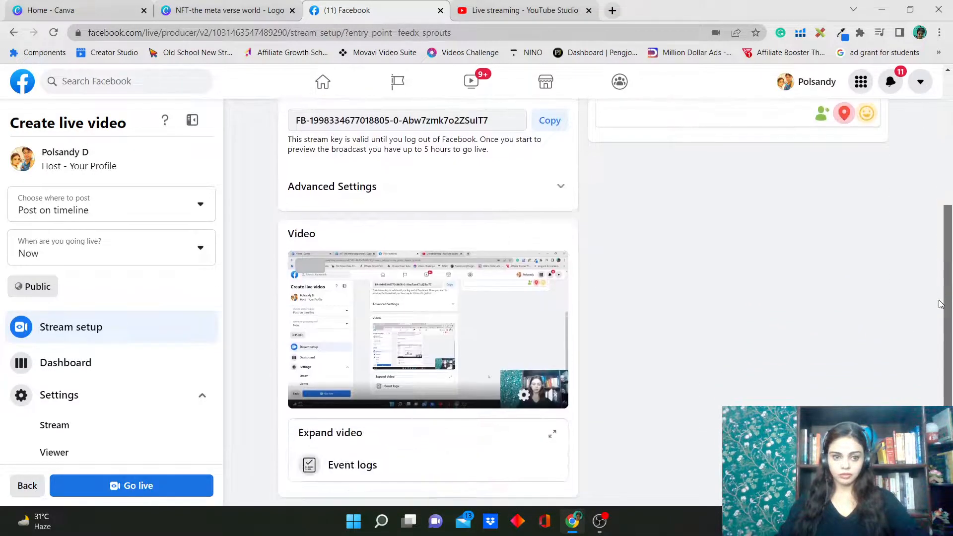
left_click(97, 489)
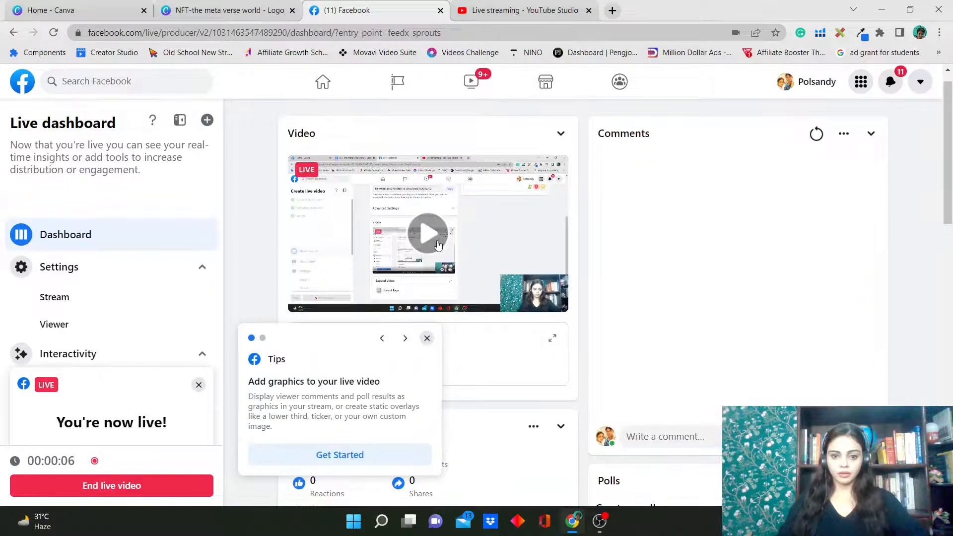
Step: Play the live video on the dashboard and dismiss the tips about adding graphics and creating another event
left_click(428, 233)
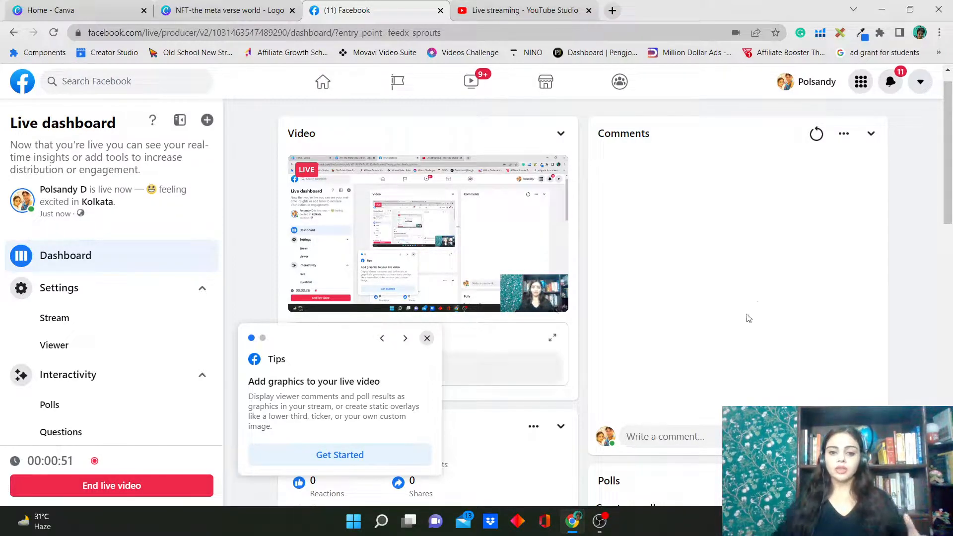
left_click(427, 338)
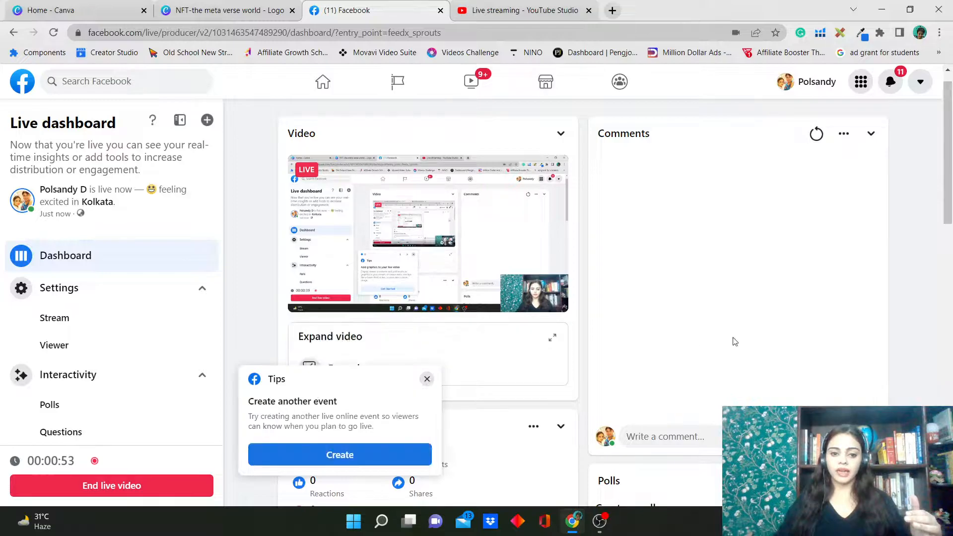
left_click(425, 380)
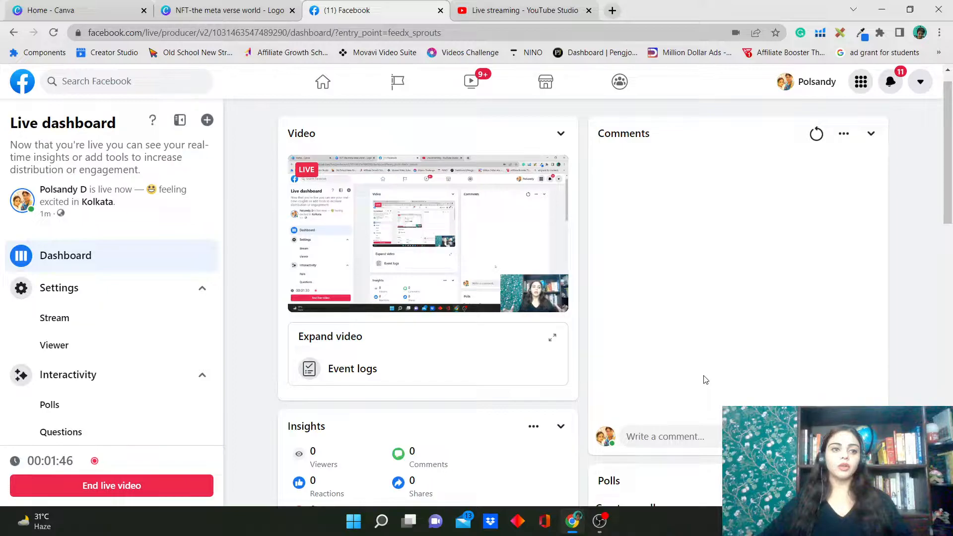
Step: Switch to the Canva design "NFT-the meta verse world" and show the tiger artworks on pages 7 and 6
key("ctrl+Page_Up")
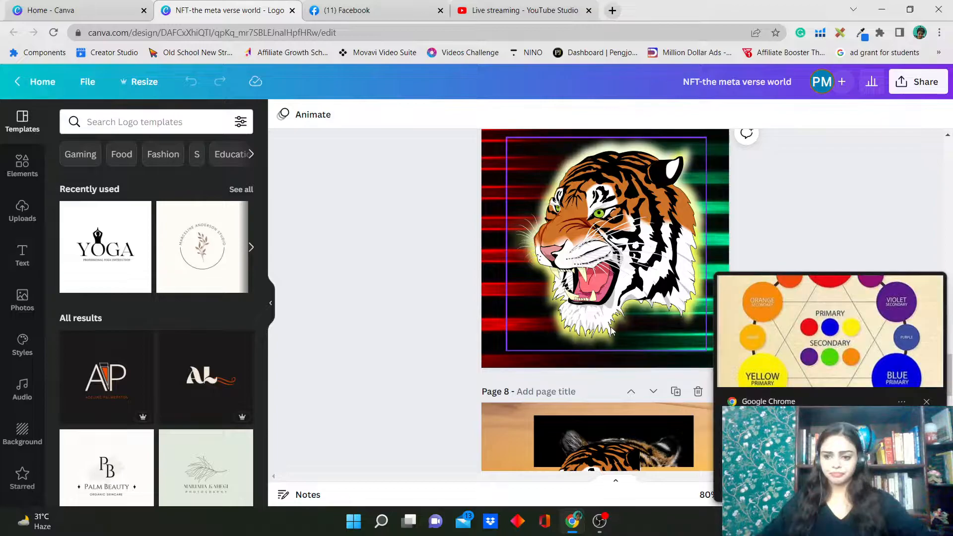
left_click(926, 402)
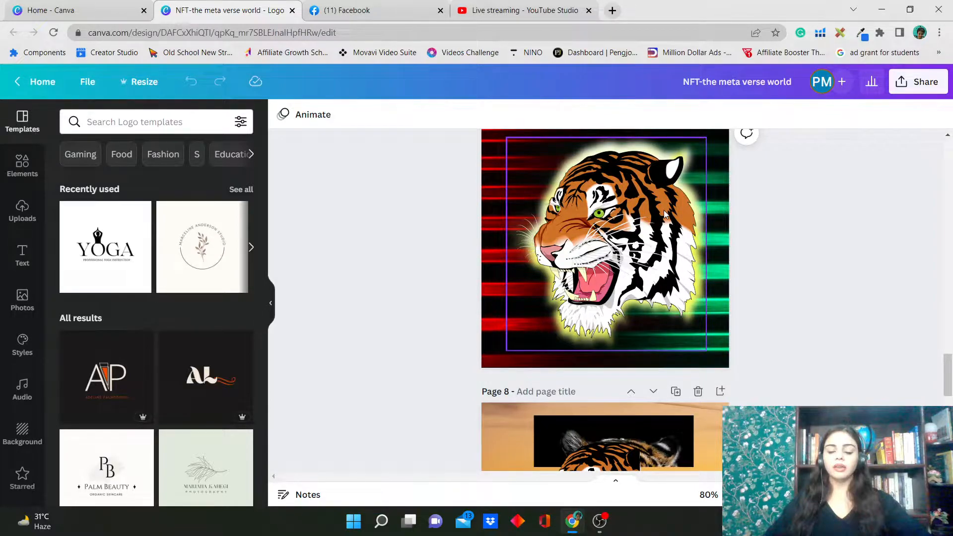
scroll(859, 290, "up", 1)
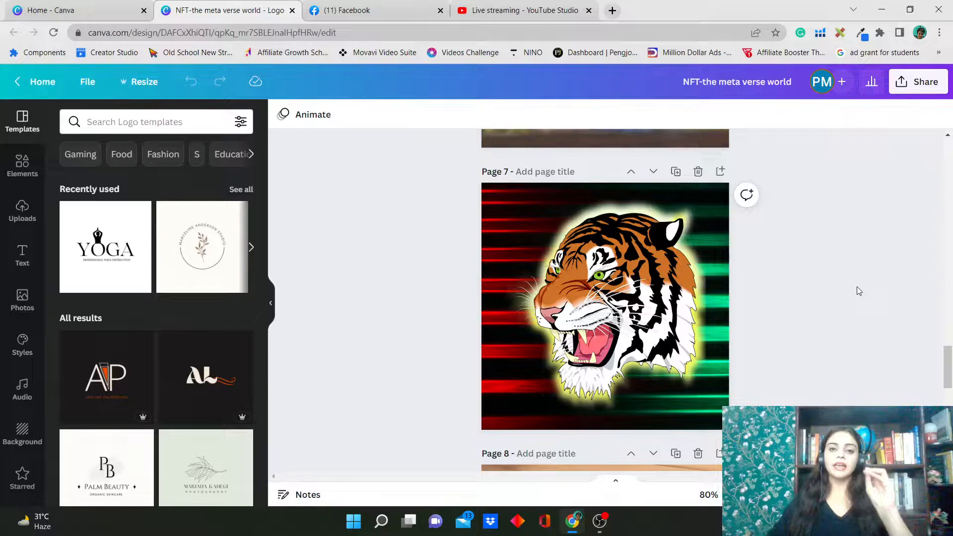
scroll(856, 287, "up", 3)
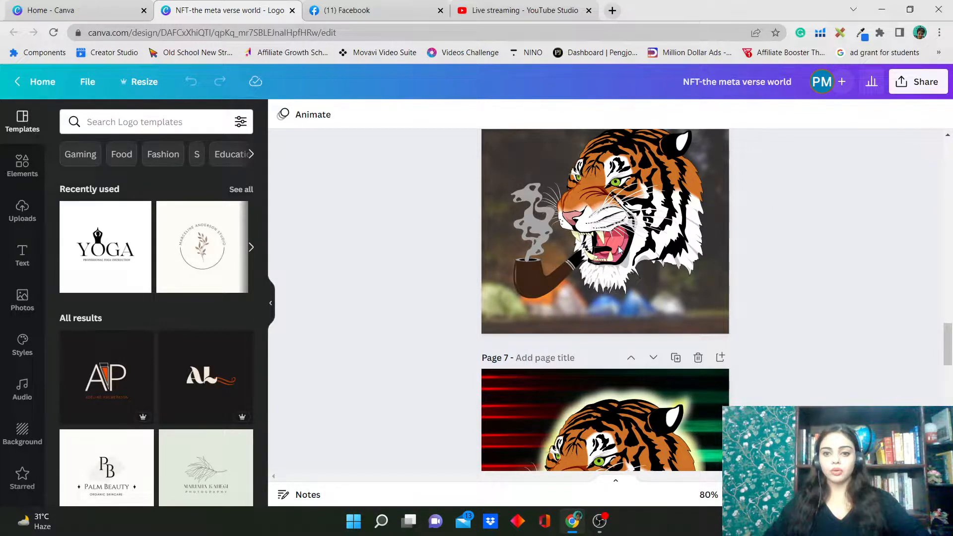
Step: Search Google in a new browser tab for "nft selling platforms" and open the Binance NFT marketplace
key("ctrl+t")
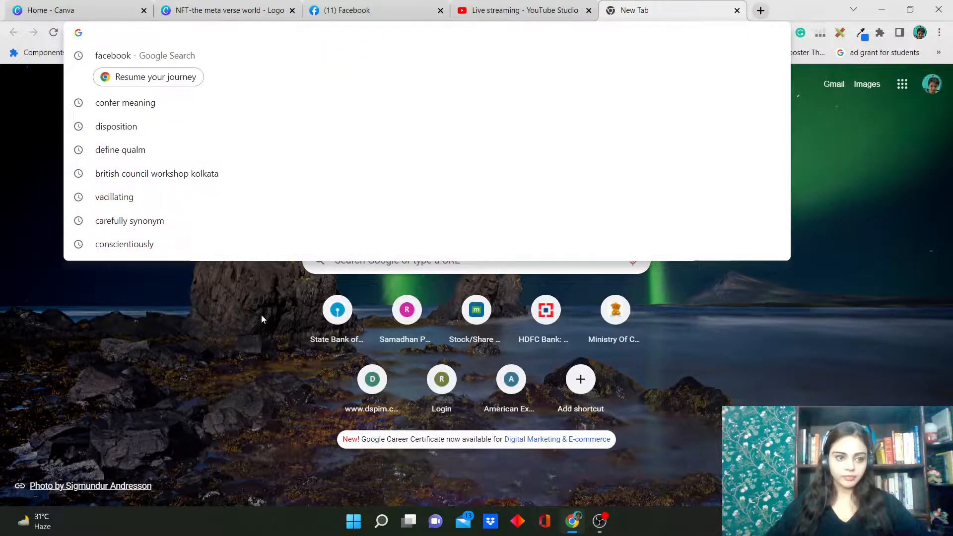
left_click(354, 259)
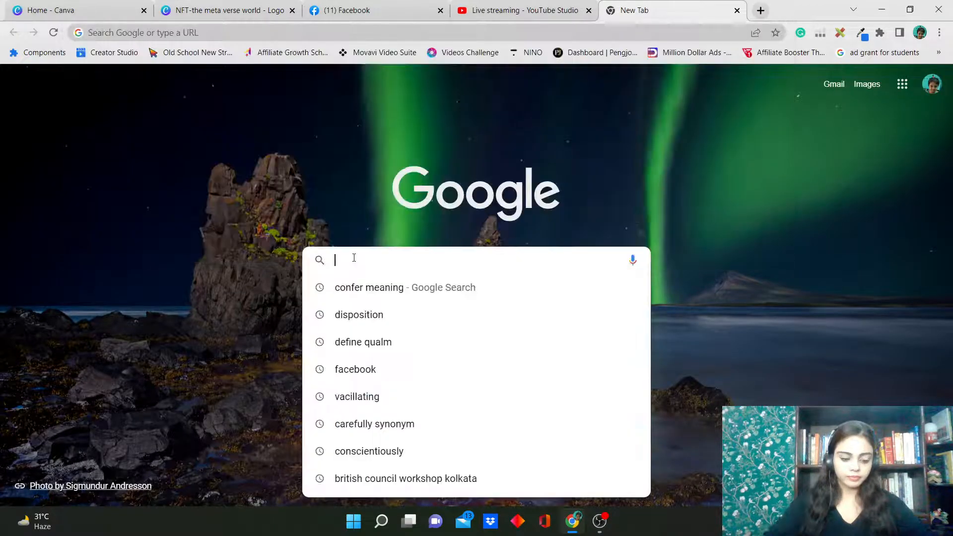
type("nf")
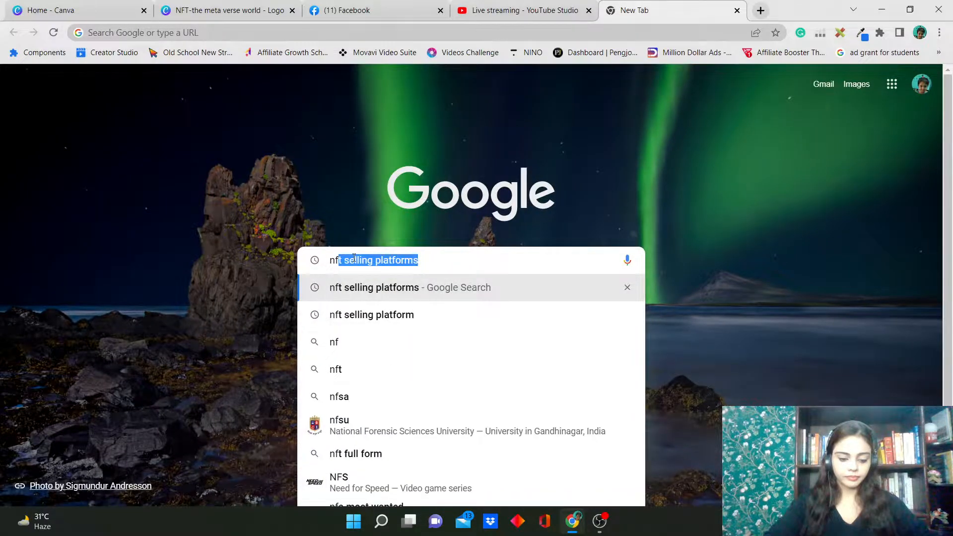
type("t se")
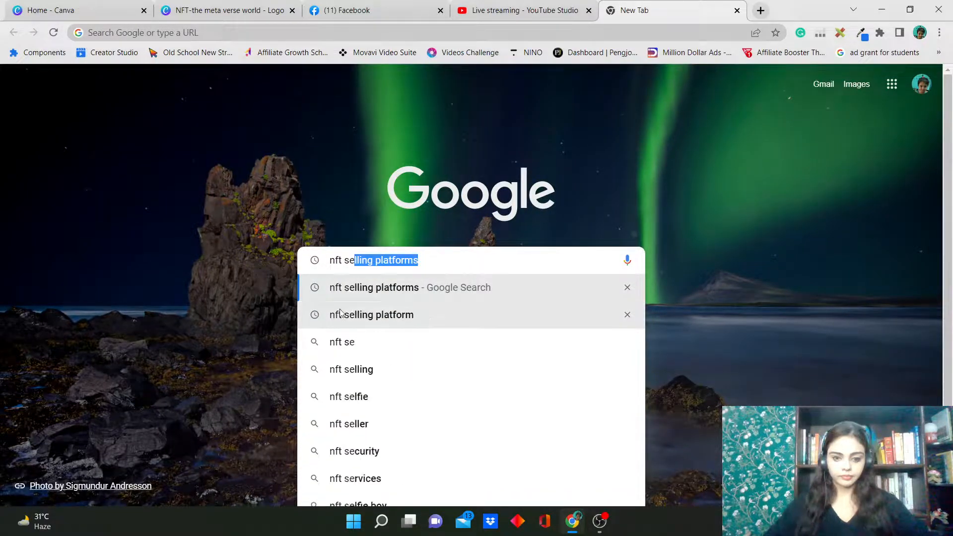
left_click(369, 293)
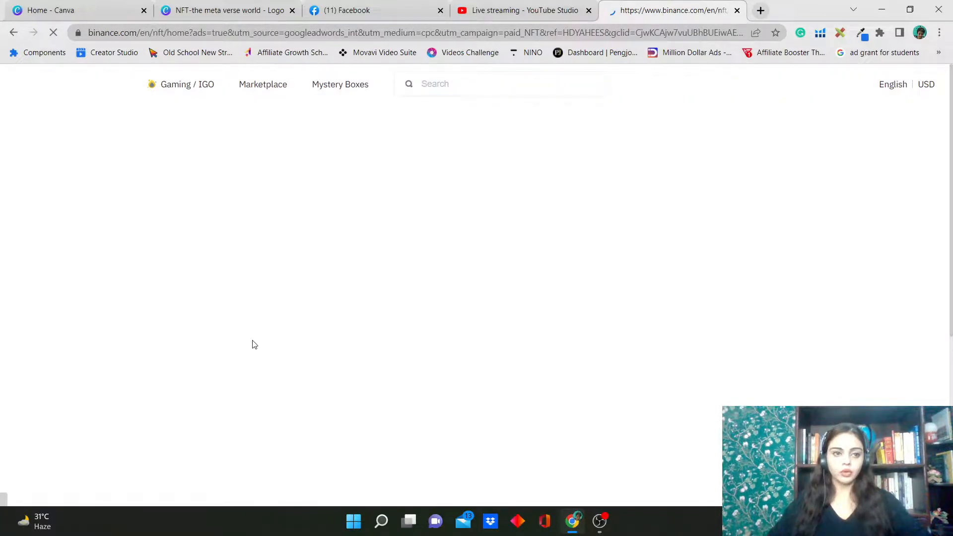
Step: Look over the Binance NFT home page and search the marketplace for "tiger" using the recent searches
scroll(425, 340, "down", 8)
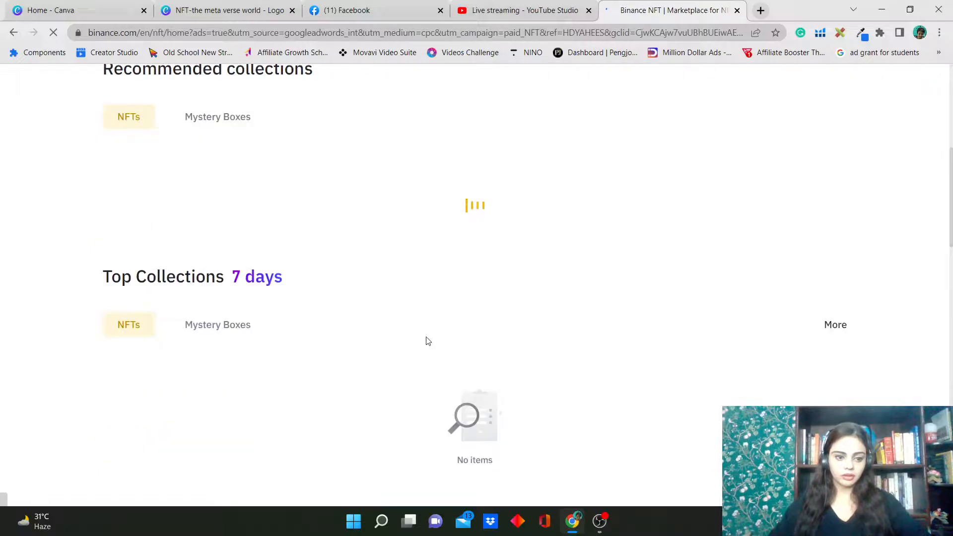
scroll(427, 341, "up", 8)
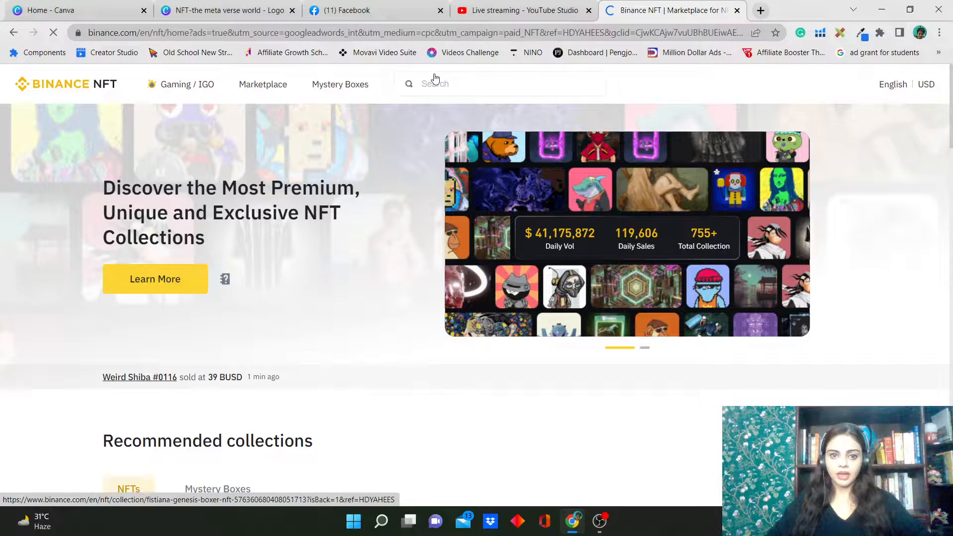
left_click(432, 83)
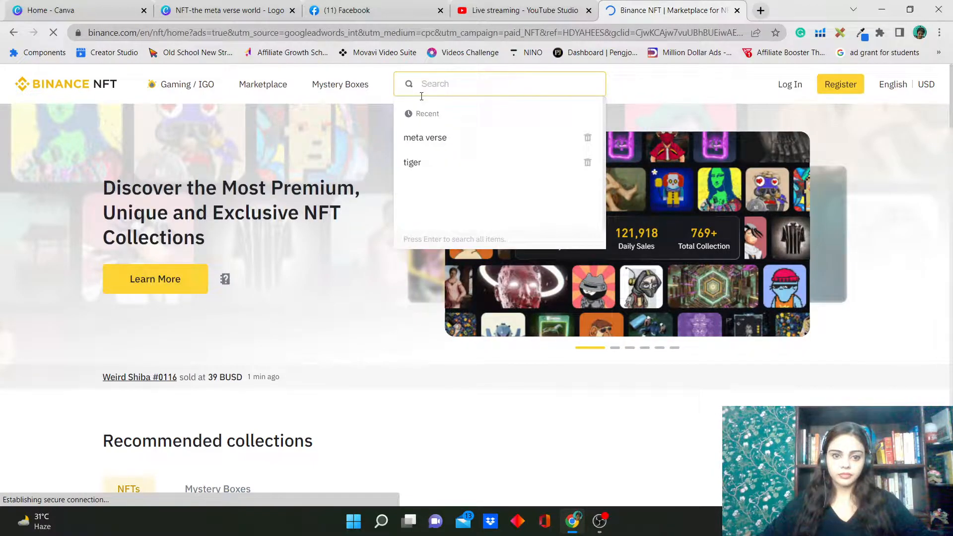
left_click(439, 162)
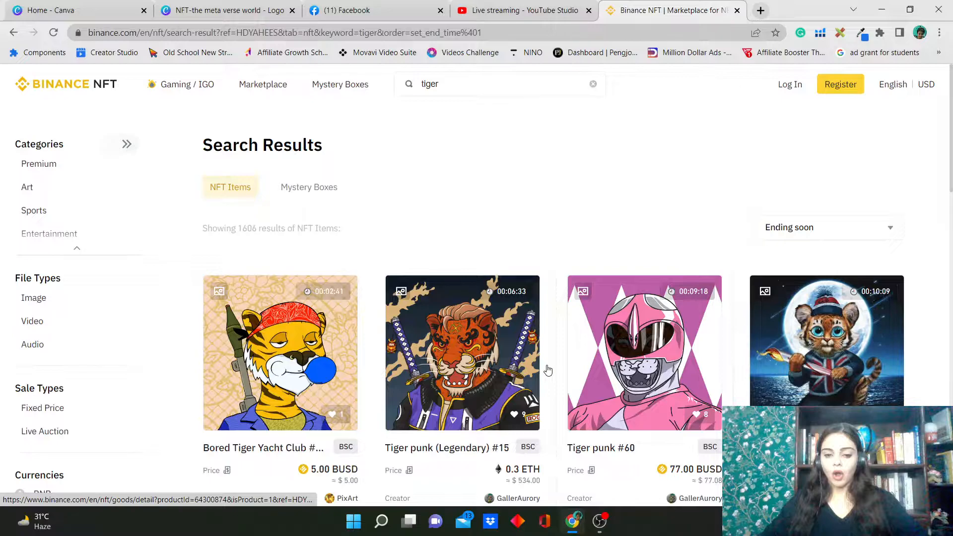
Step: Browse the tiger NFT listings and their prices, viewing the Bored Tiger Yacht Club #849 detail page and closing it again
scroll(548, 369, "down", 3)
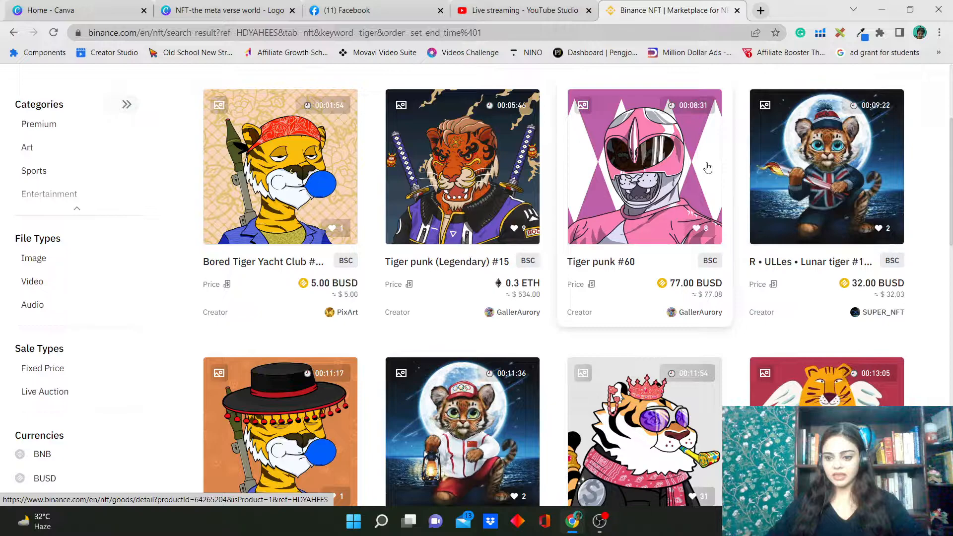
scroll(707, 167, "down", 5)
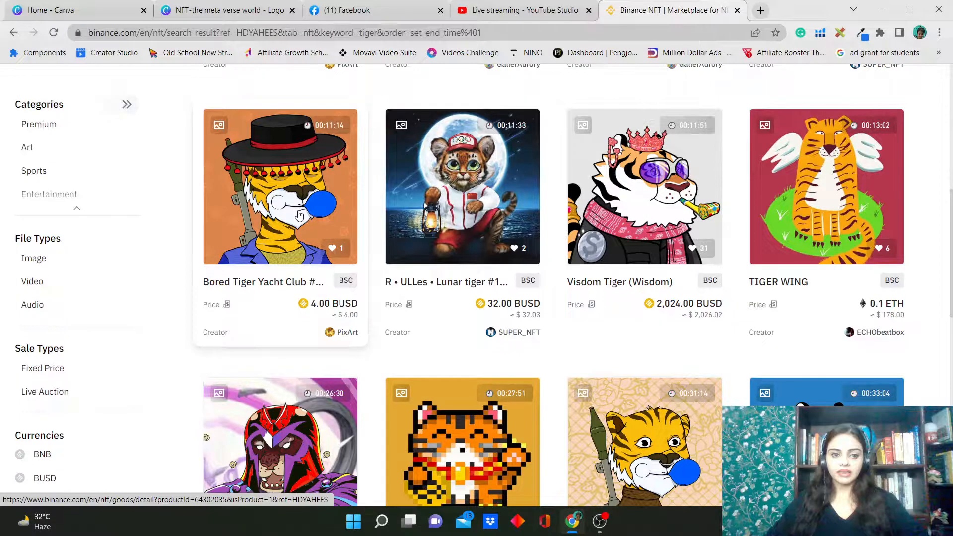
scroll(599, 258, "down", 5)
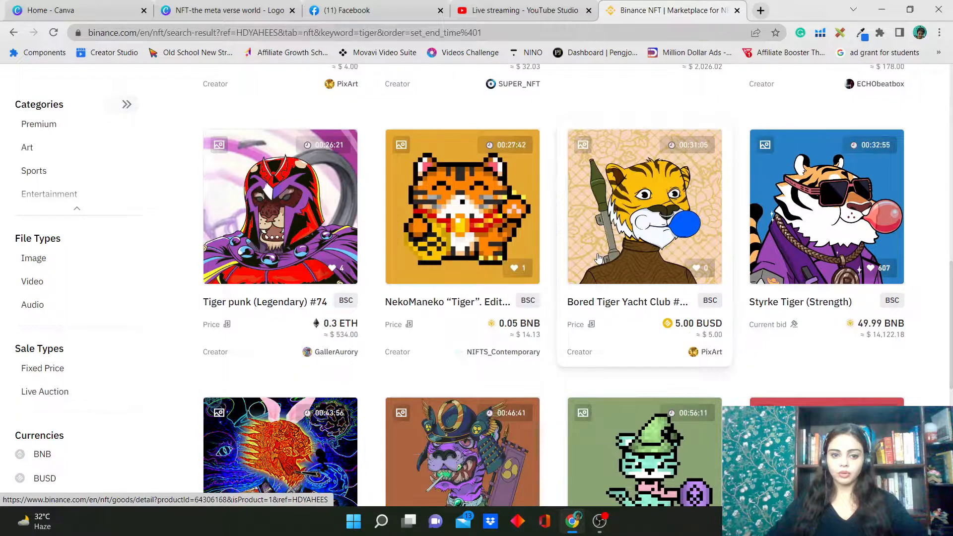
left_click(599, 258)
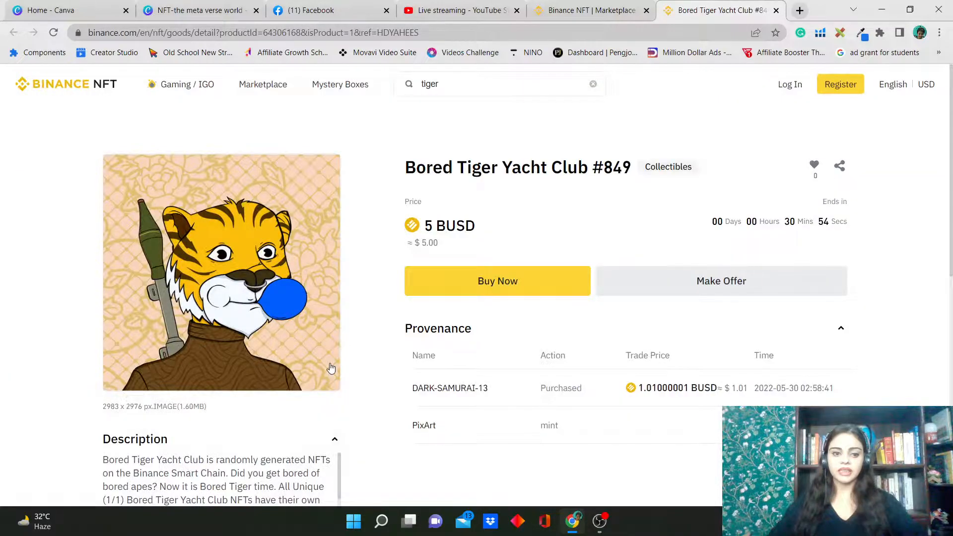
middle_click(682, 14)
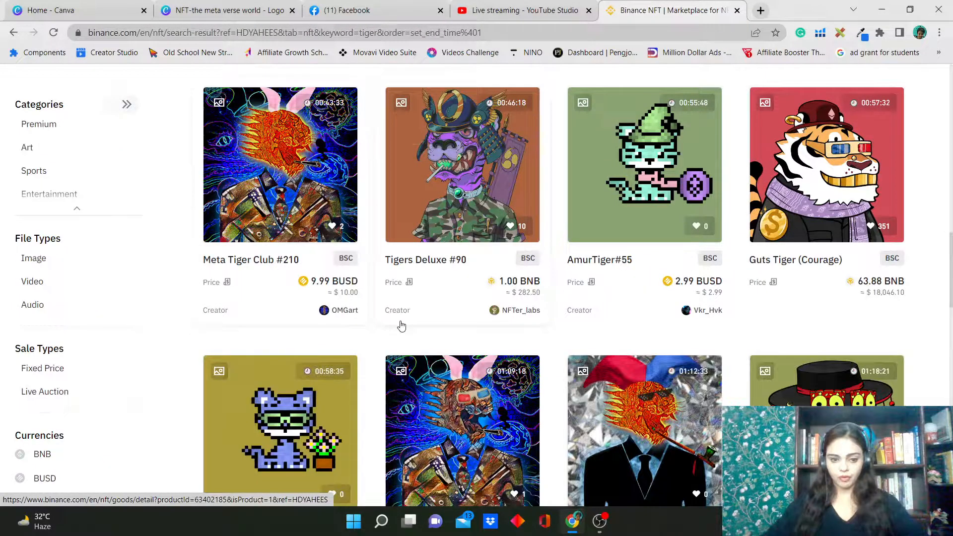
scroll(402, 325, "up", 3)
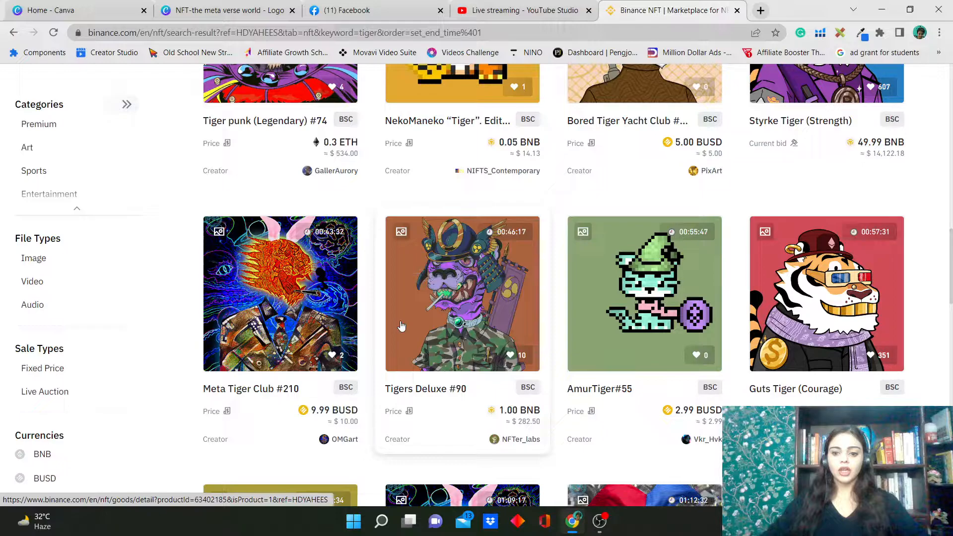
scroll(401, 326, "down", 3)
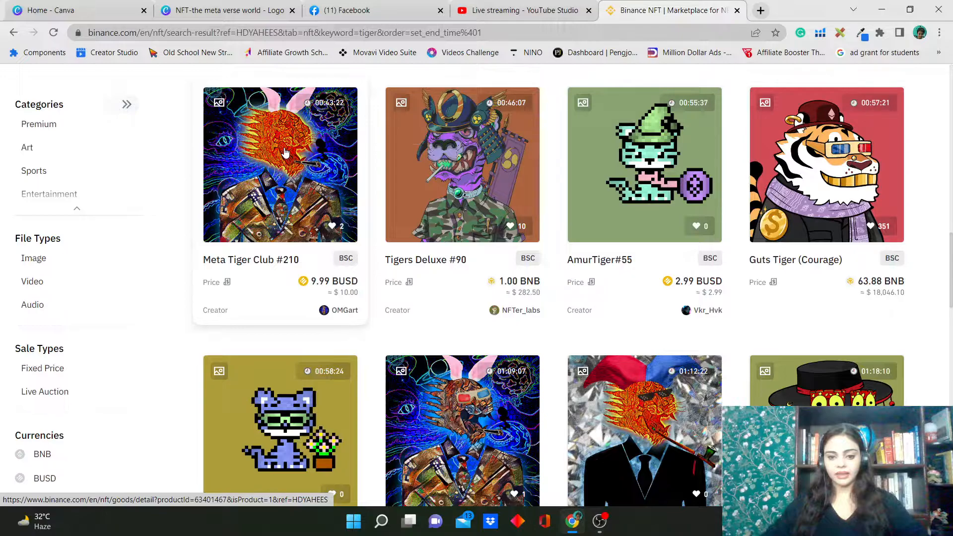
Step: Return to the Canva NFT design and review its sample artworks, from the tiger pages up to page 1 and back to page 4
left_click(228, 10)
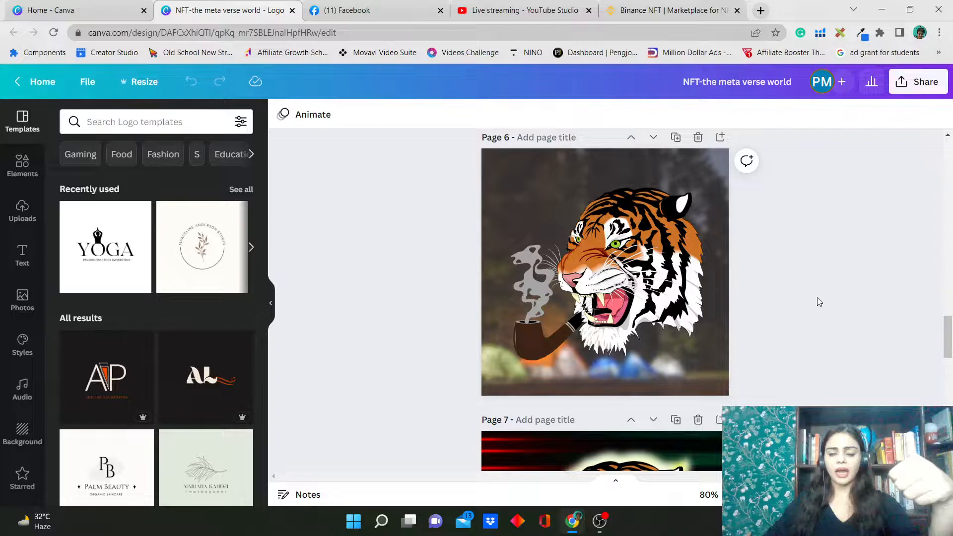
scroll(713, 325, "up", 5)
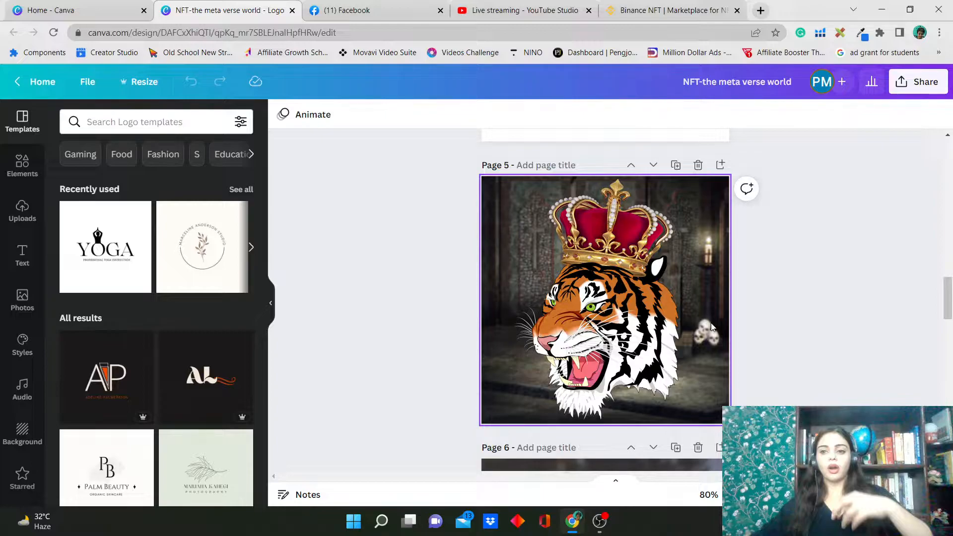
scroll(862, 327, "up", 15)
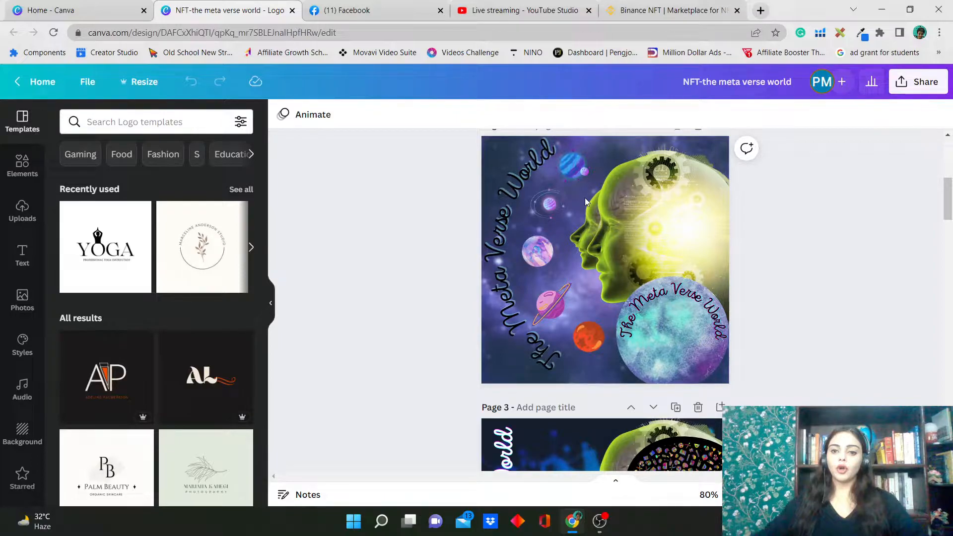
scroll(684, 353, "up", 5)
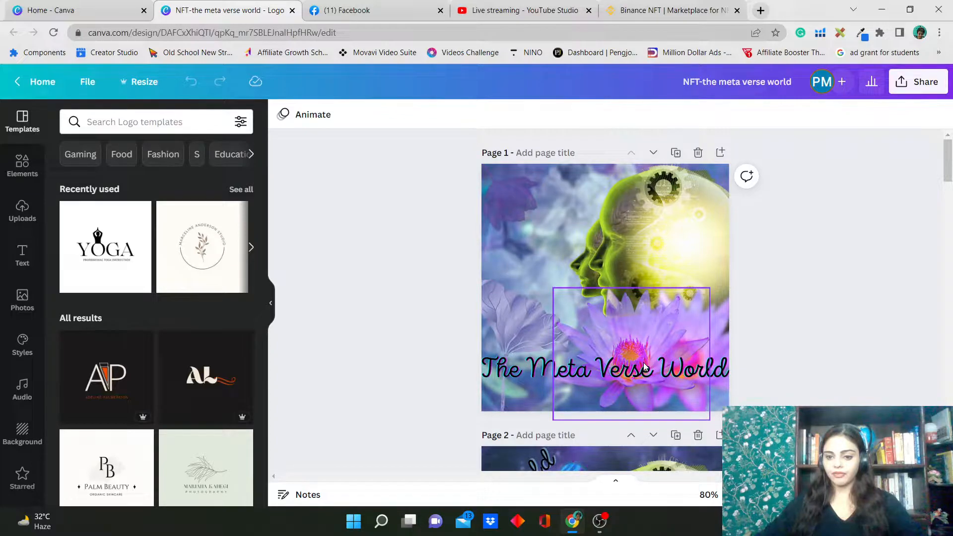
scroll(723, 384, "down", 10)
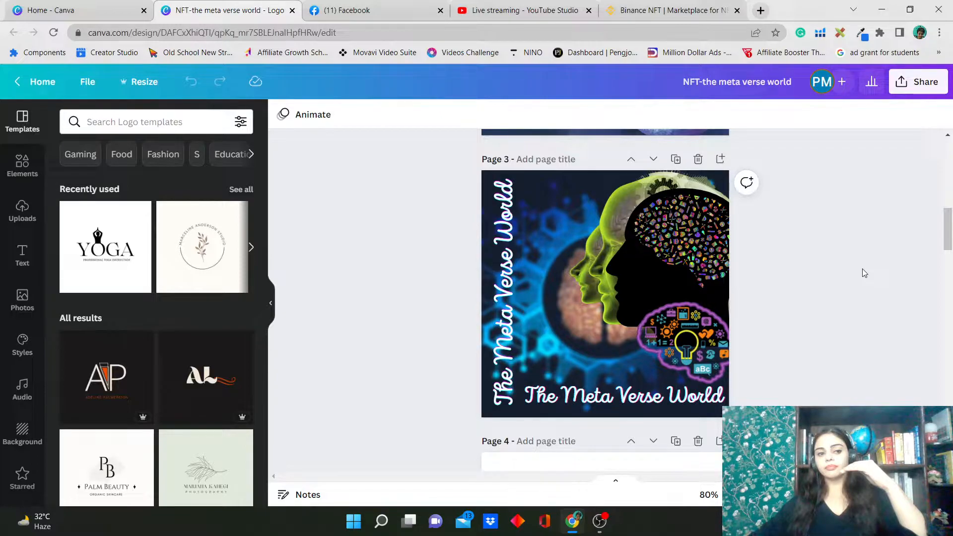
scroll(862, 269, "down", 1)
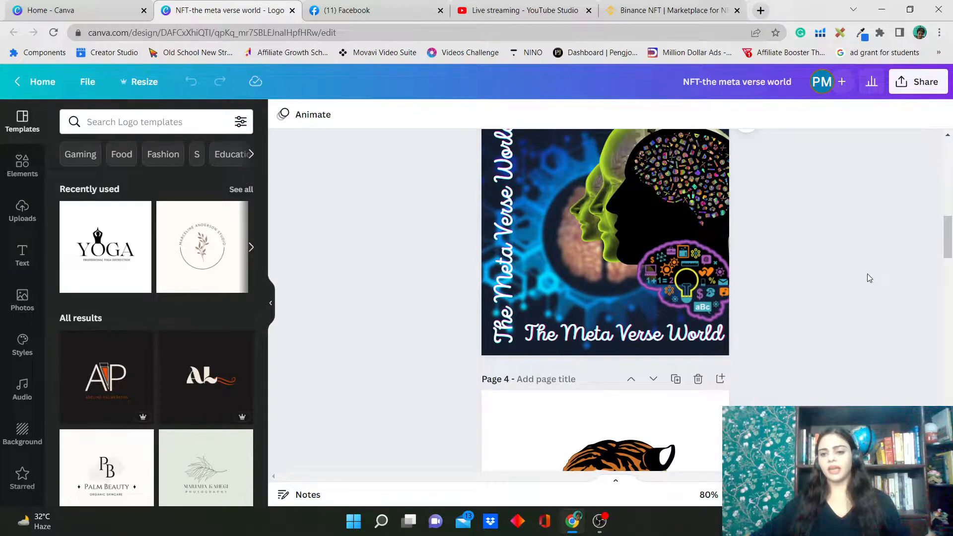
scroll(868, 278, "down", 4)
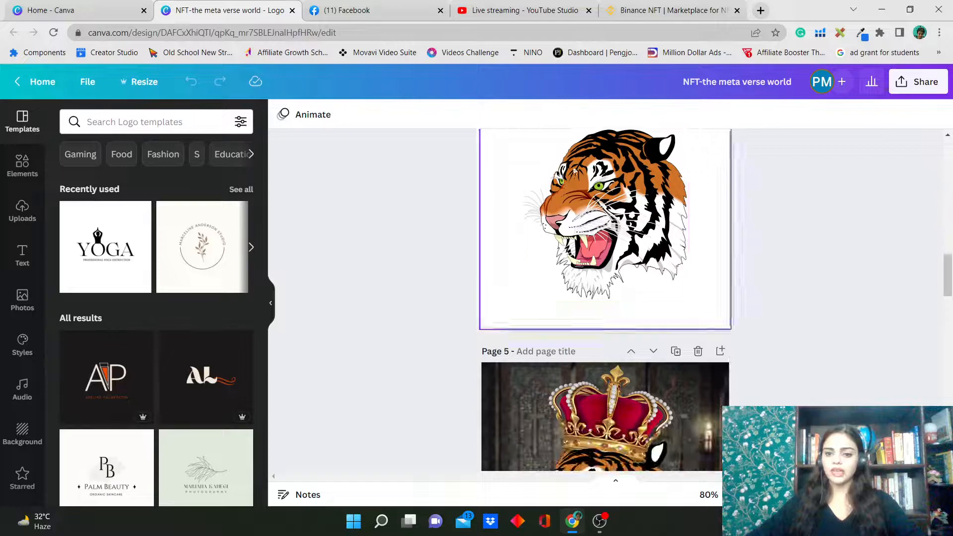
Step: Move the tiger head on page 4 slightly up and to the left on its white canvas
scroll(823, 246, "down", 5)
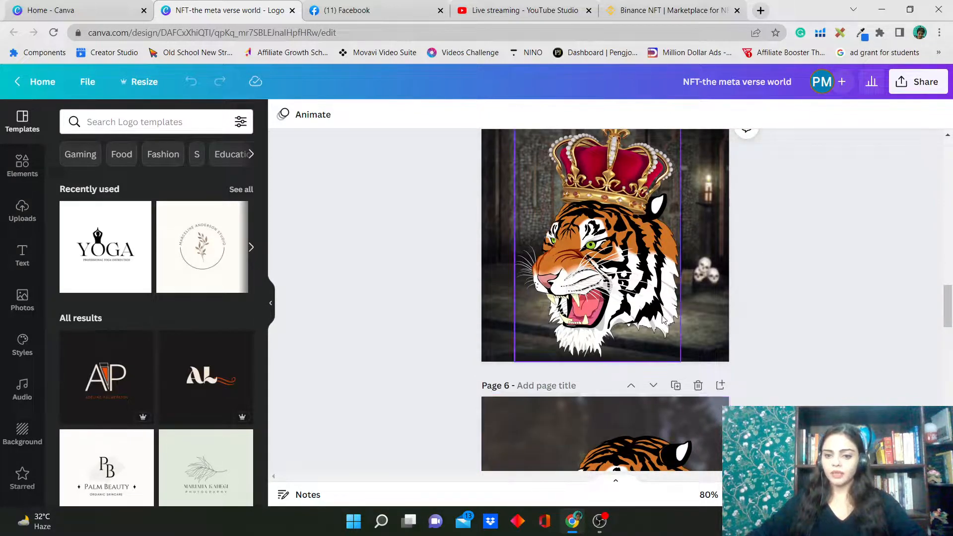
scroll(808, 332, "up", 3)
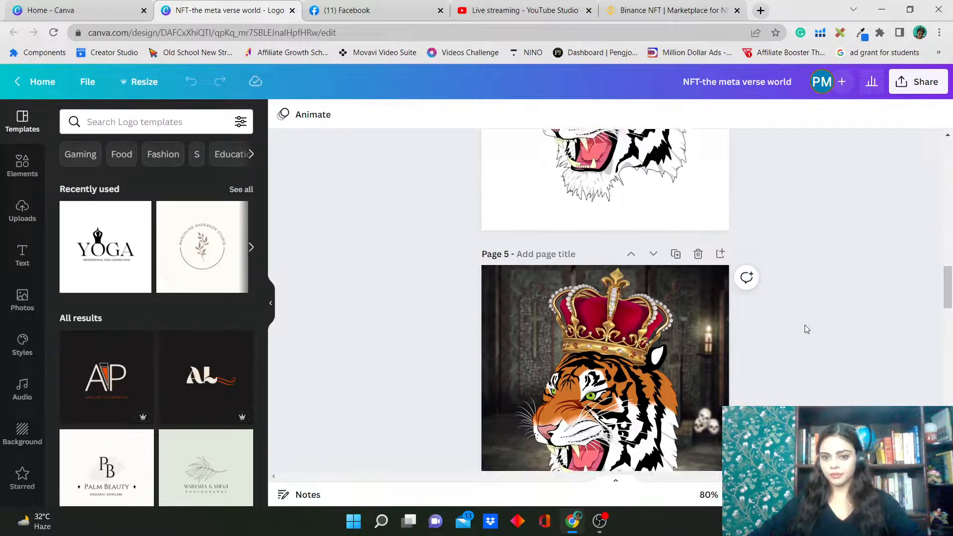
scroll(794, 308, "up", 3)
left_click_drag(615, 250, 600, 230)
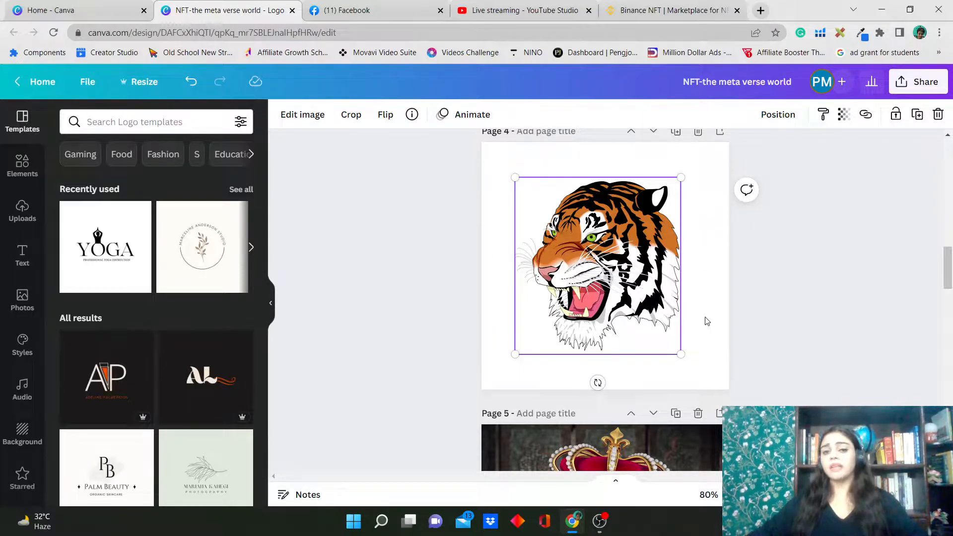
Step: Review the tiger variations made from the page 4 base image, from the crowned tiger on page 5 to the letter T design on page 8
scroll(719, 323, "down", 3)
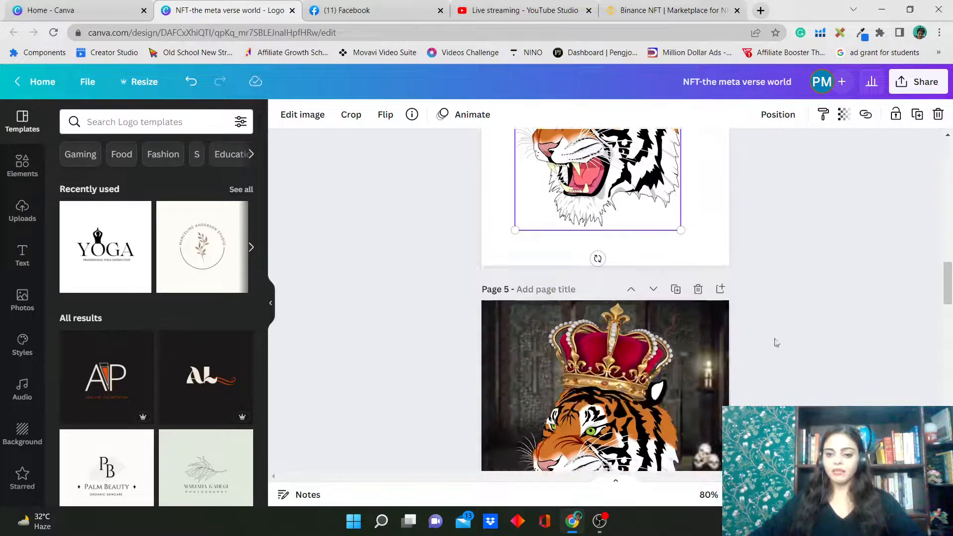
scroll(774, 340, "down", 2)
scroll(799, 402, "down", 2)
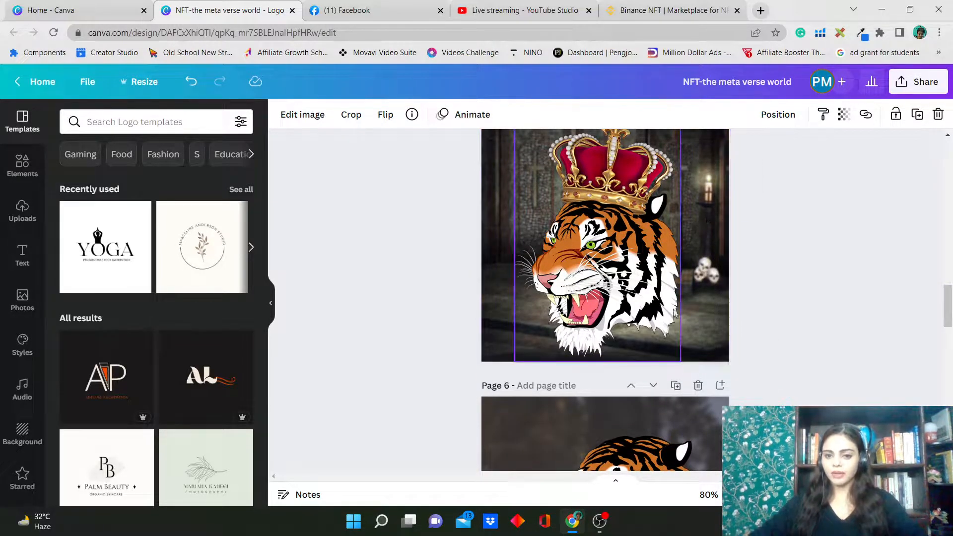
scroll(716, 294, "down", 3)
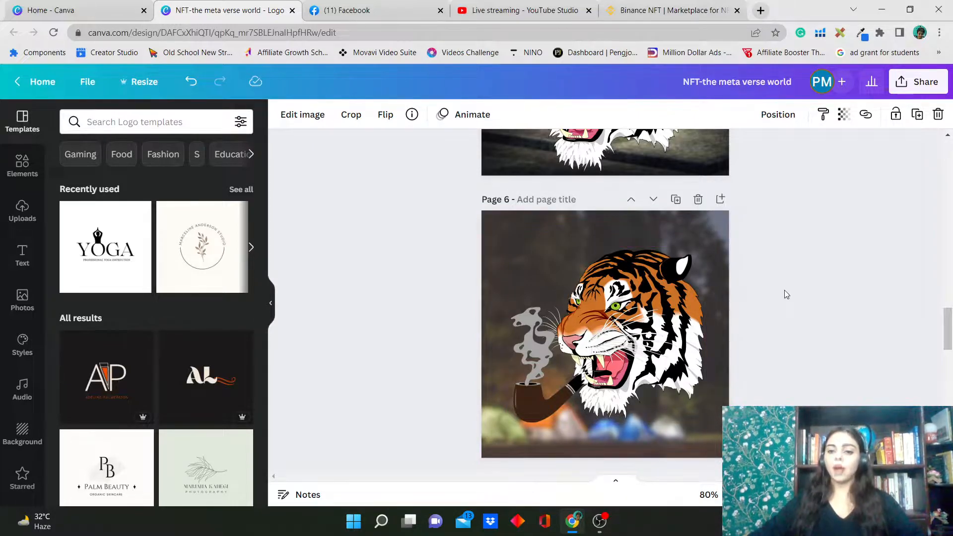
scroll(786, 290, "down", 5)
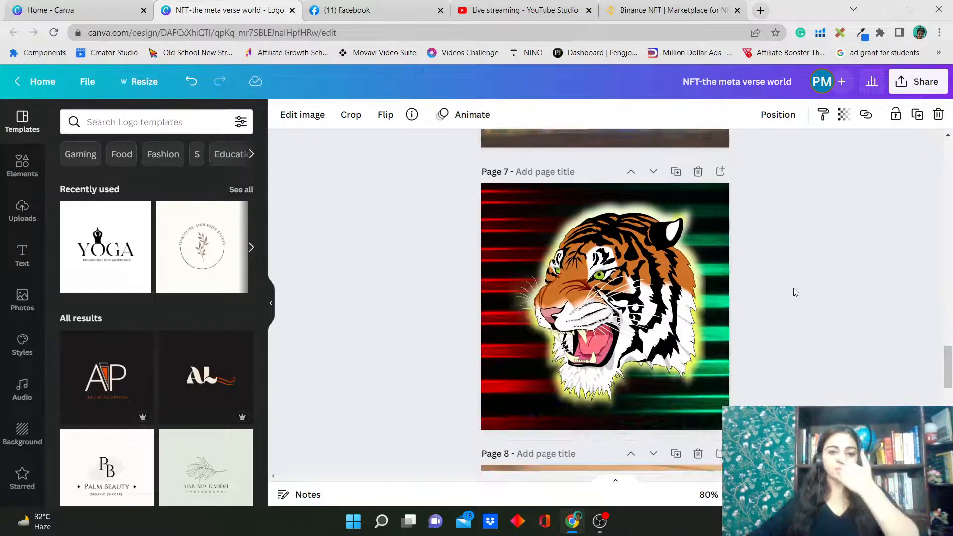
scroll(793, 288, "up", 13)
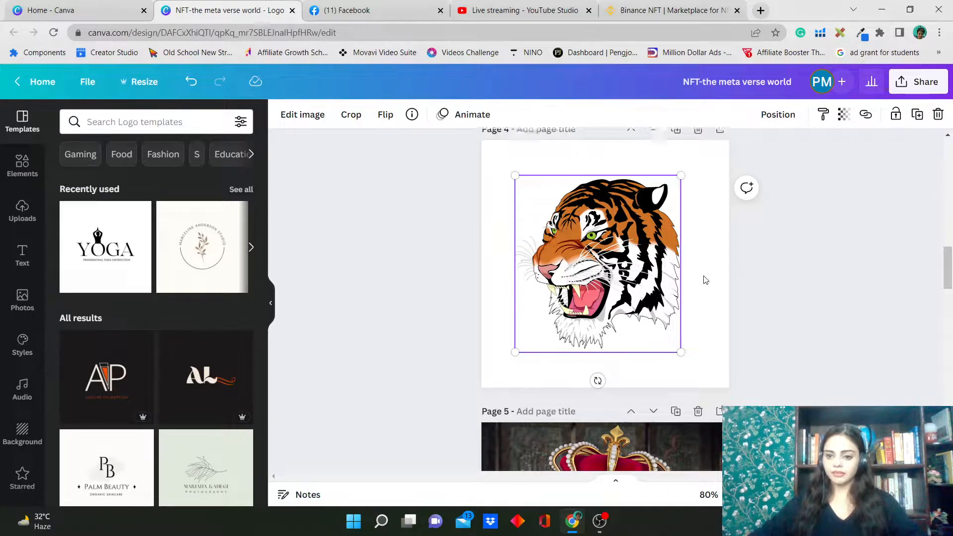
scroll(706, 279, "down", 12)
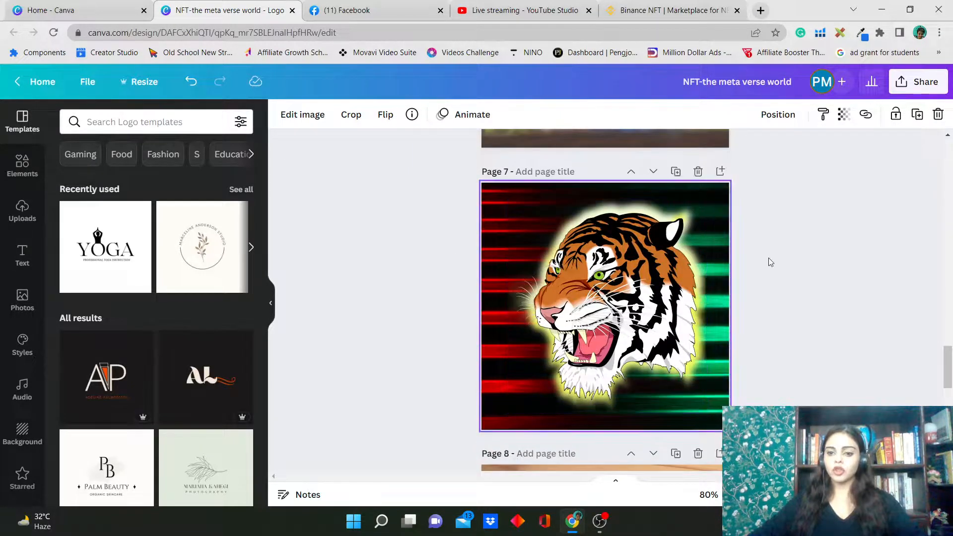
left_click(719, 199)
scroll(732, 268, "down", 5)
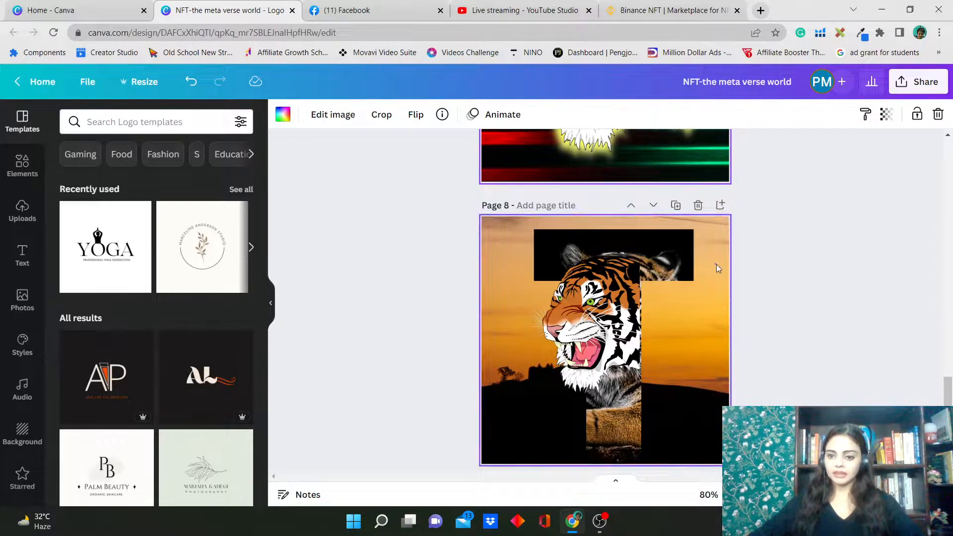
Step: Compare the pipe, crown, glowing and letter T tiger designs again, including the glitch-style tiger on page 9
scroll(833, 294, "up", 8)
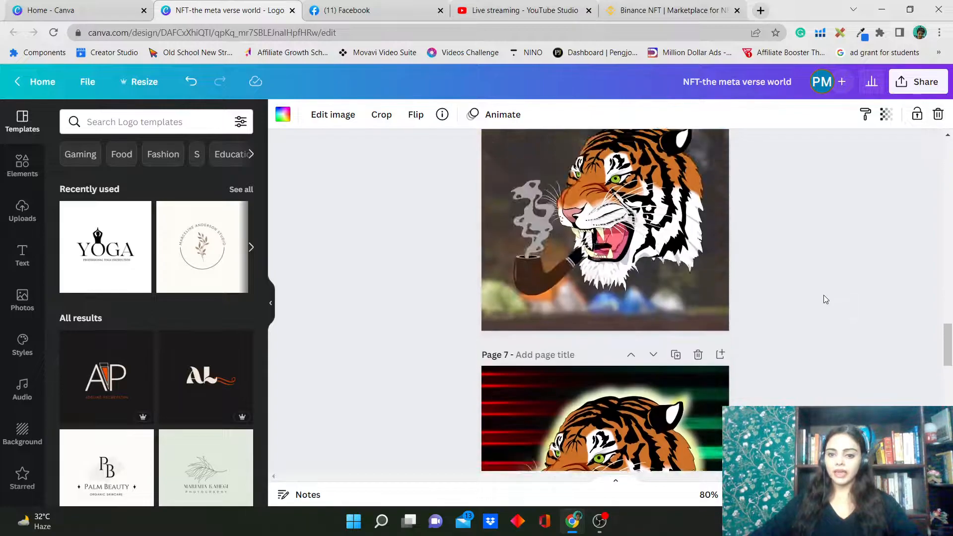
scroll(825, 299, "down", 5)
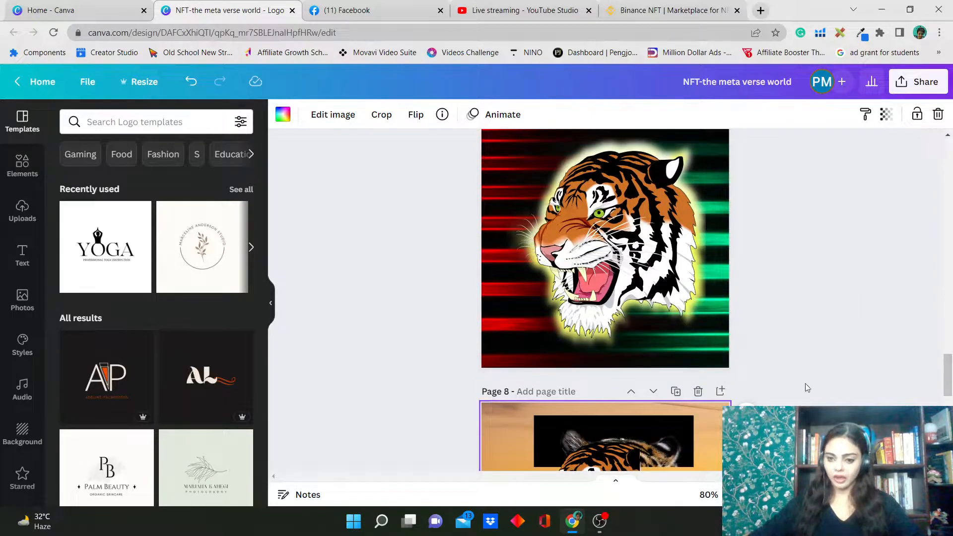
scroll(804, 383, "up", 7)
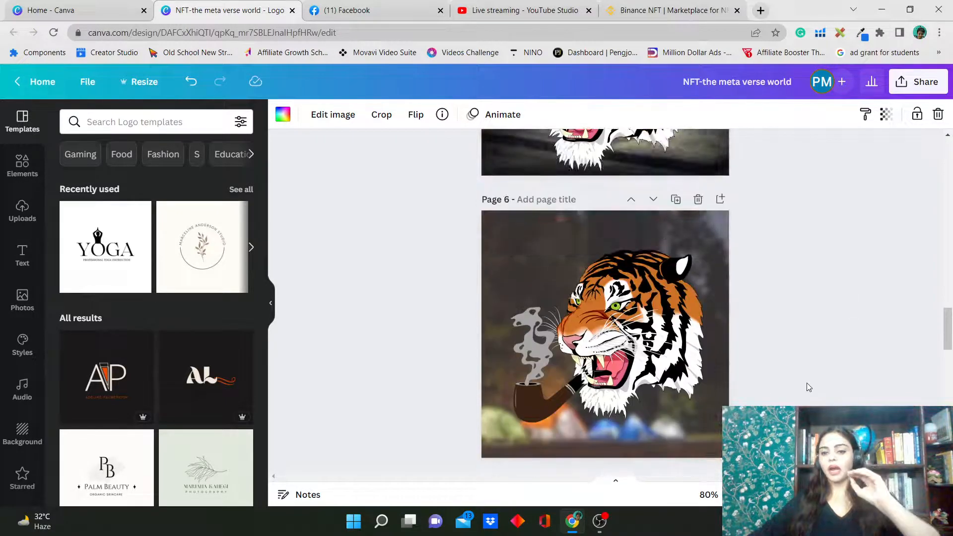
scroll(813, 381, "up", 2)
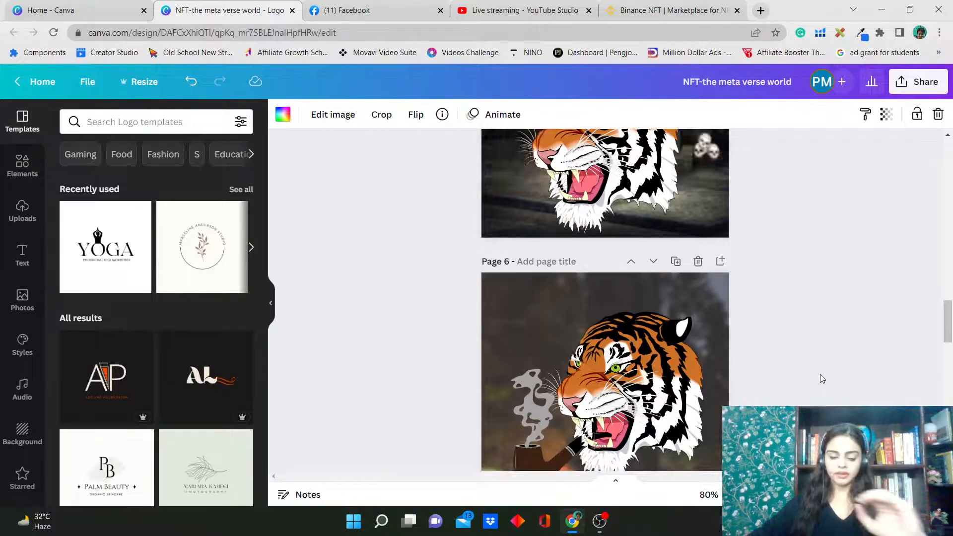
scroll(821, 377, "up", 6)
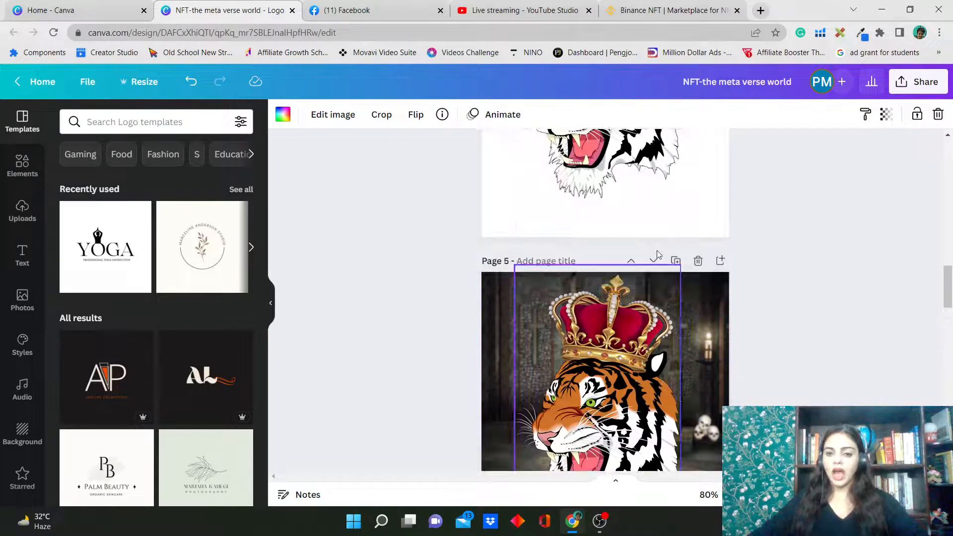
scroll(657, 254, "down", 10)
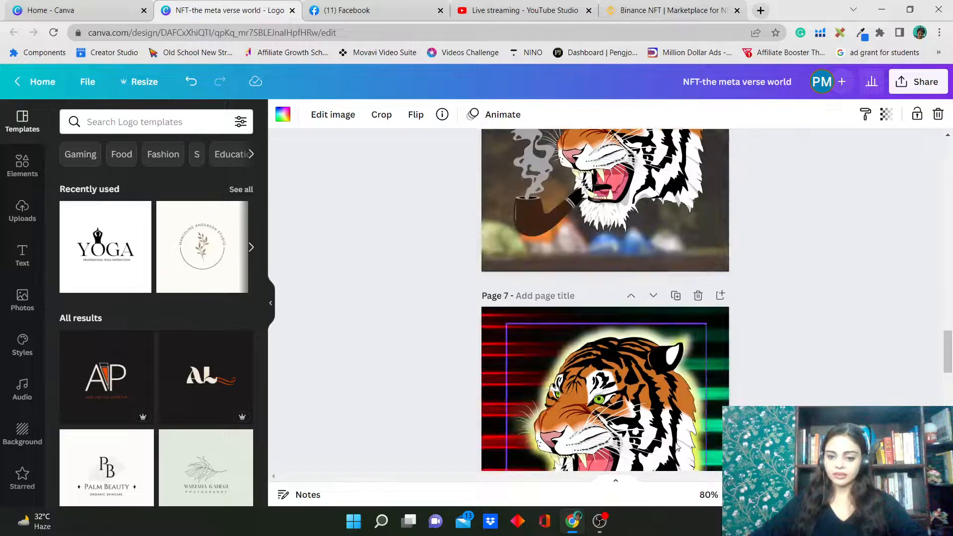
scroll(699, 281, "down", 10)
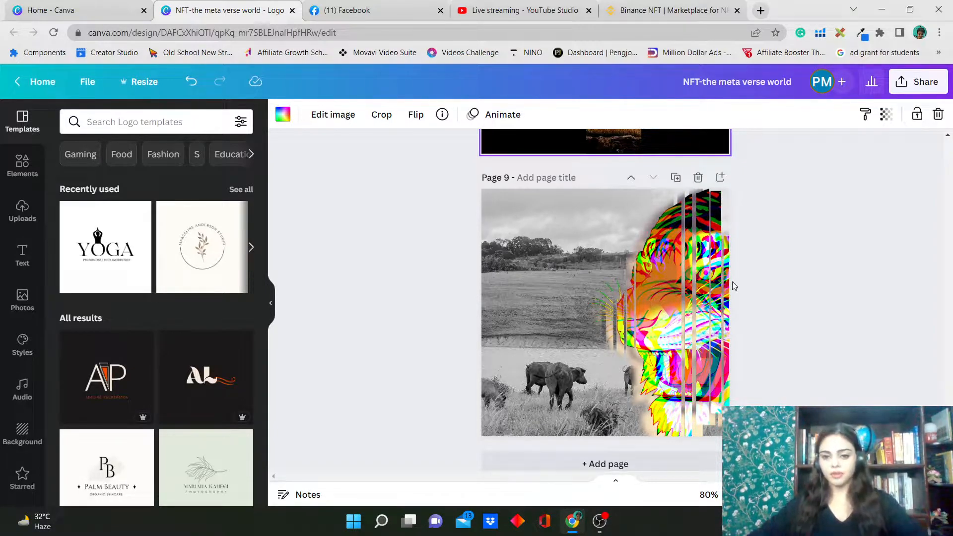
scroll(817, 313, "up", 7)
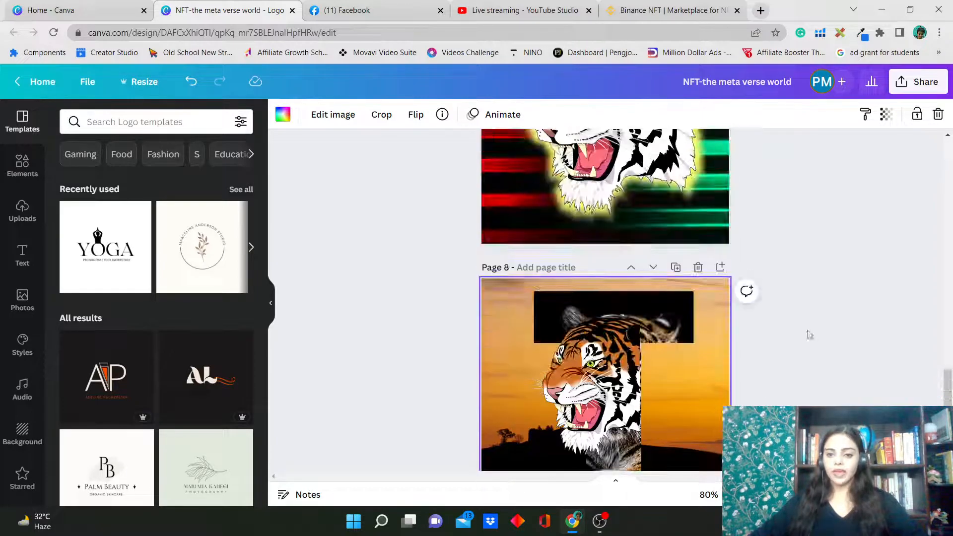
scroll(720, 287, "up", 5)
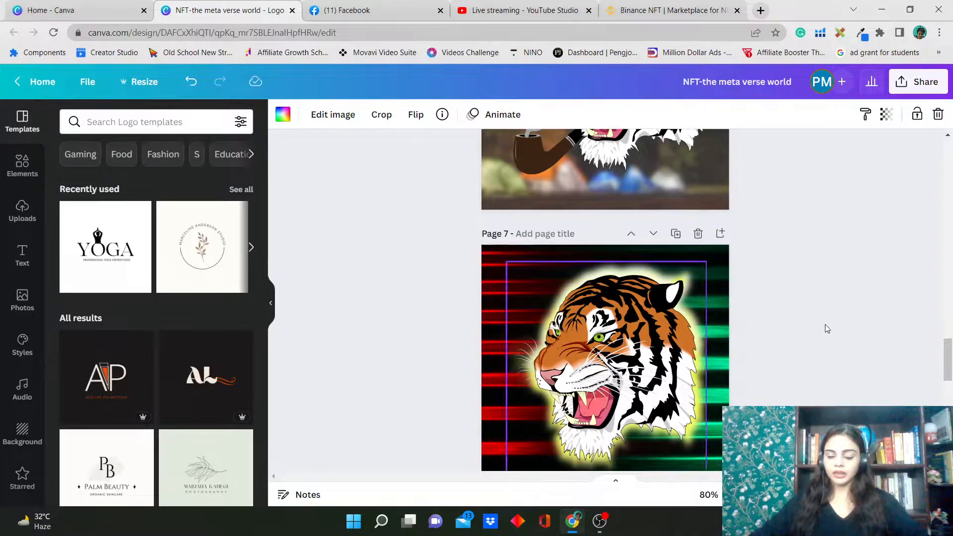
Step: Duplicate the plain tiger page 4 and move the copy down to page 8, below the glowing red-and-green tiger
scroll(627, 158, "up", 15)
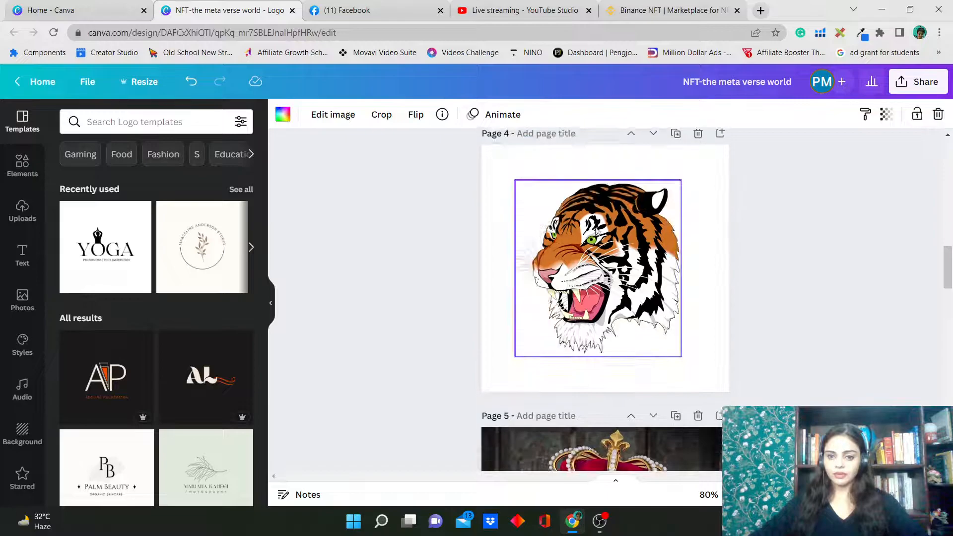
left_click(651, 225)
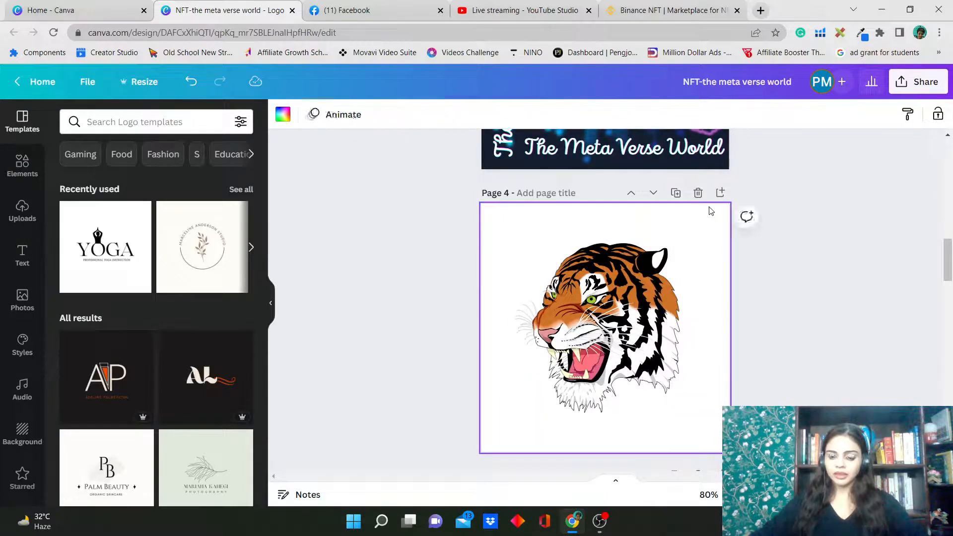
left_click(675, 194)
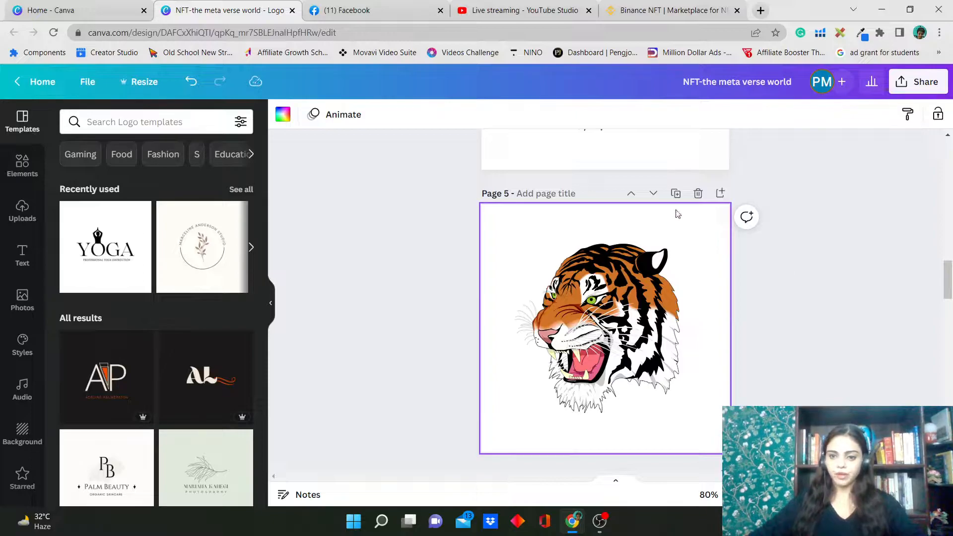
left_click(652, 197)
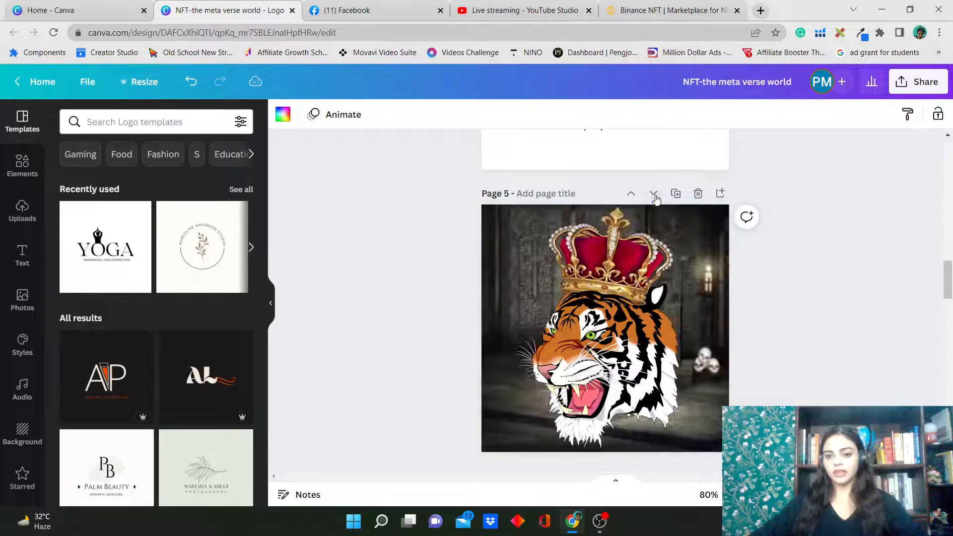
left_click(654, 195)
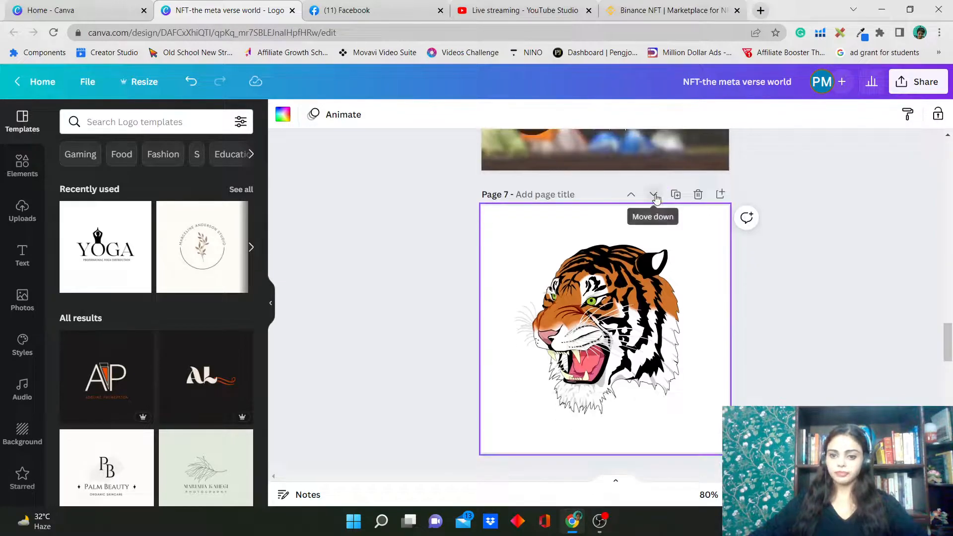
left_click(654, 195)
Step: Check the glowing tiger on page 7 as reference, return to the plain tiger on page 8, and search the elements for "background"
scroll(591, 231, "up", 3)
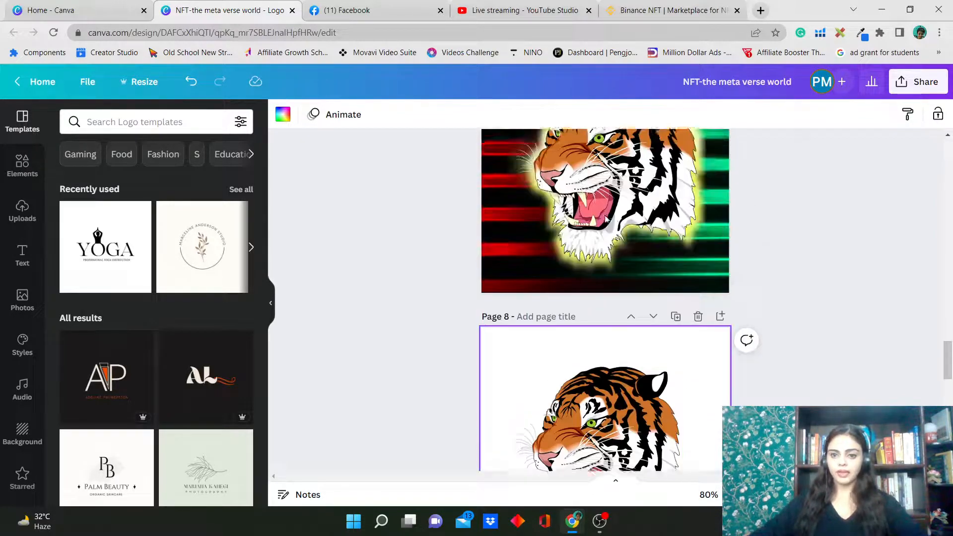
scroll(594, 237, "up", 2)
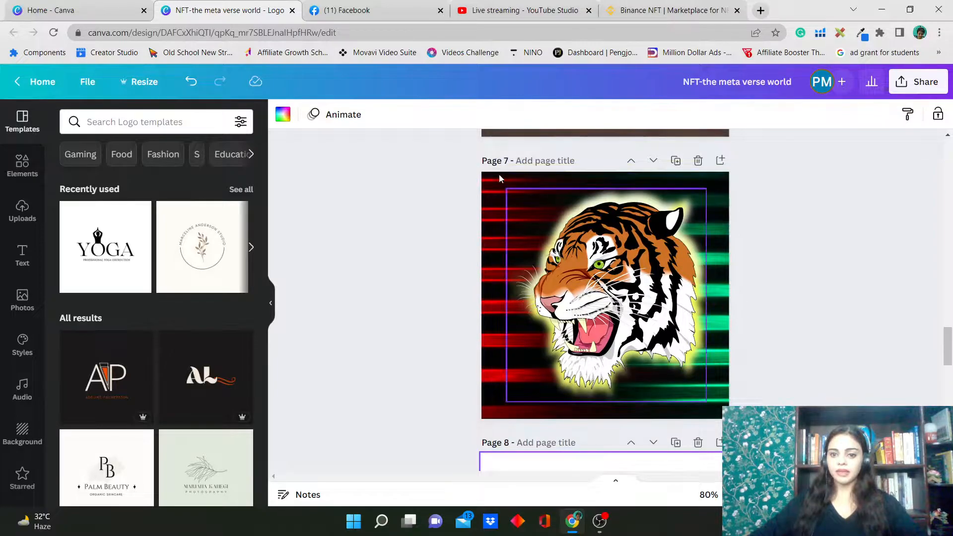
scroll(762, 312, "down", 6)
left_click(570, 159)
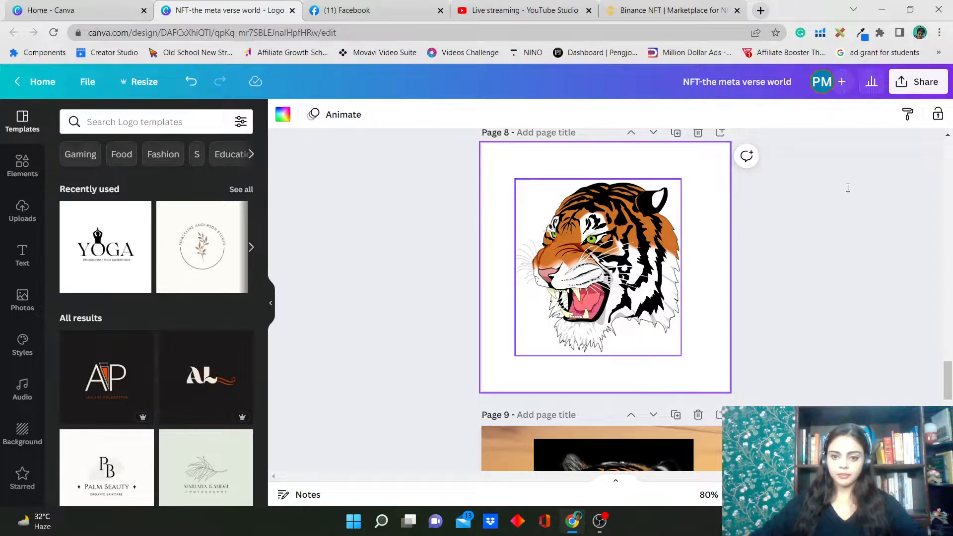
left_click(22, 165)
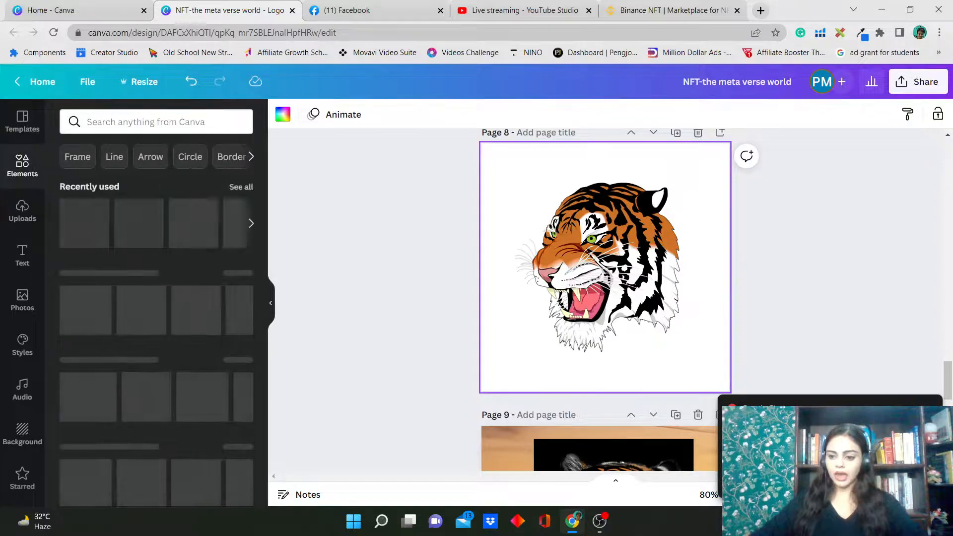
left_click(164, 124)
type("ba")
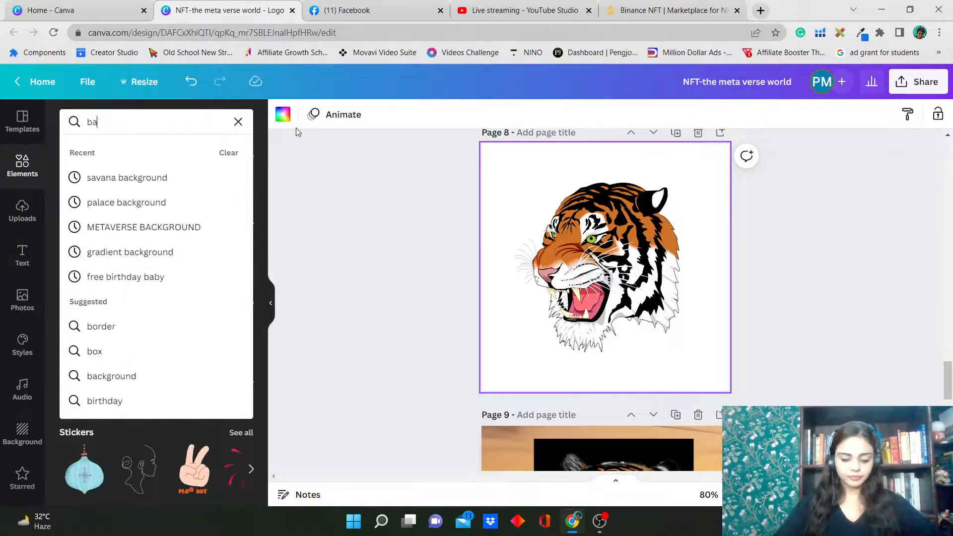
type("ckground")
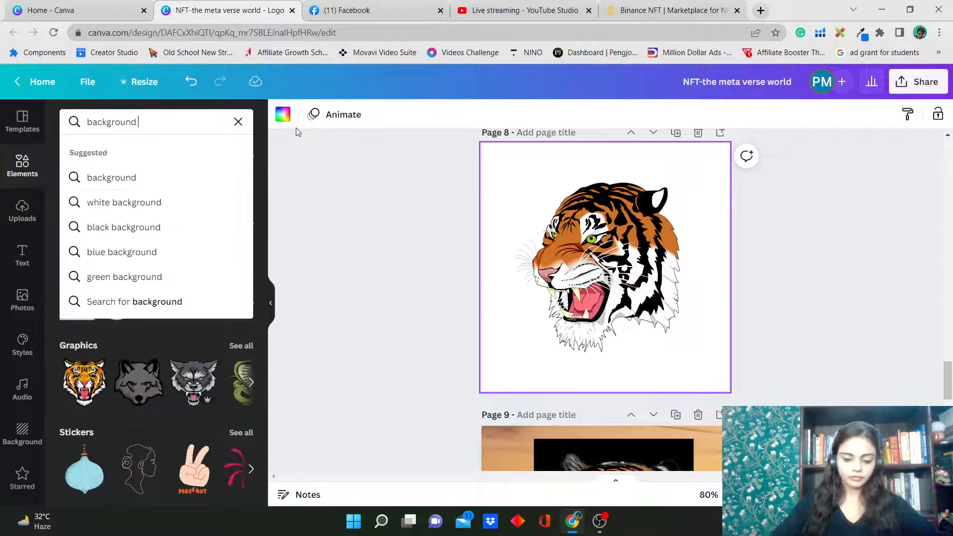
key("Return")
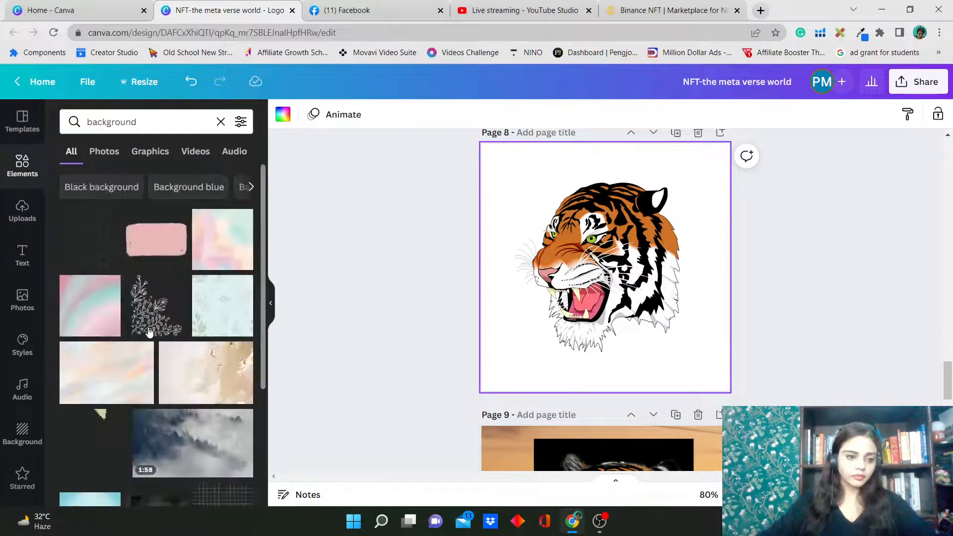
Step: Add the dark 29.0s video with pink and yellow glowing particles from the background results, comparing against the pipe and glowing tiger pages
scroll(164, 343, "down", 5)
scroll(163, 342, "down", 10)
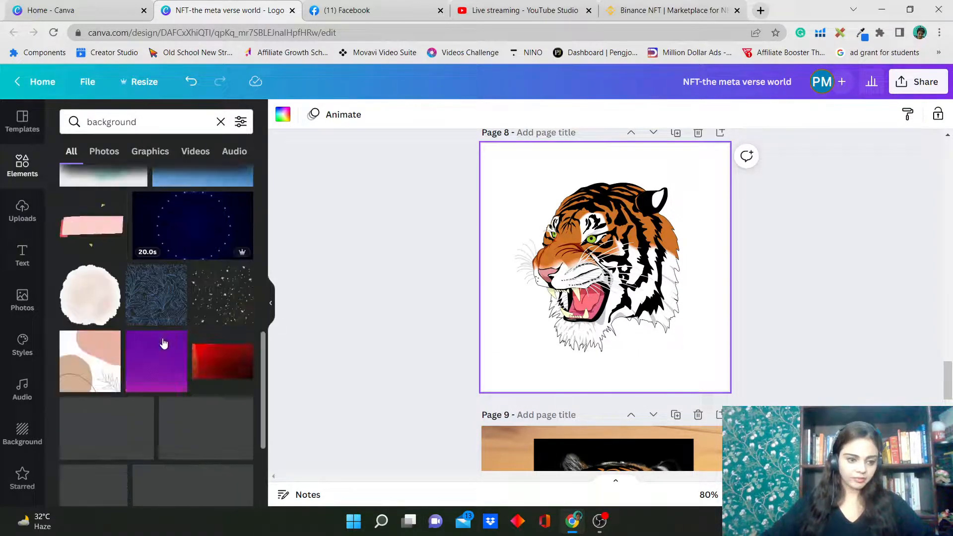
scroll(147, 424, "down", 5)
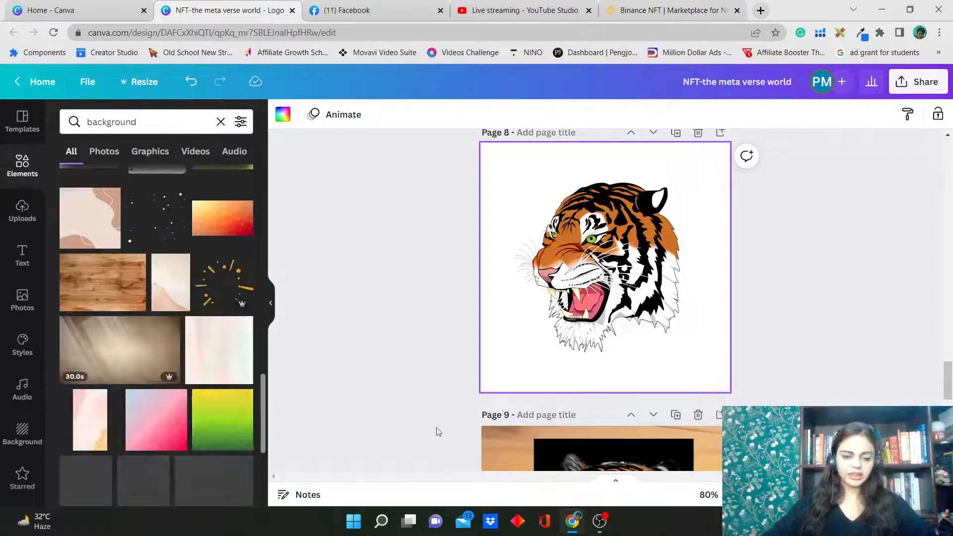
scroll(443, 329, "up", 1)
scroll(719, 300, "up", 9)
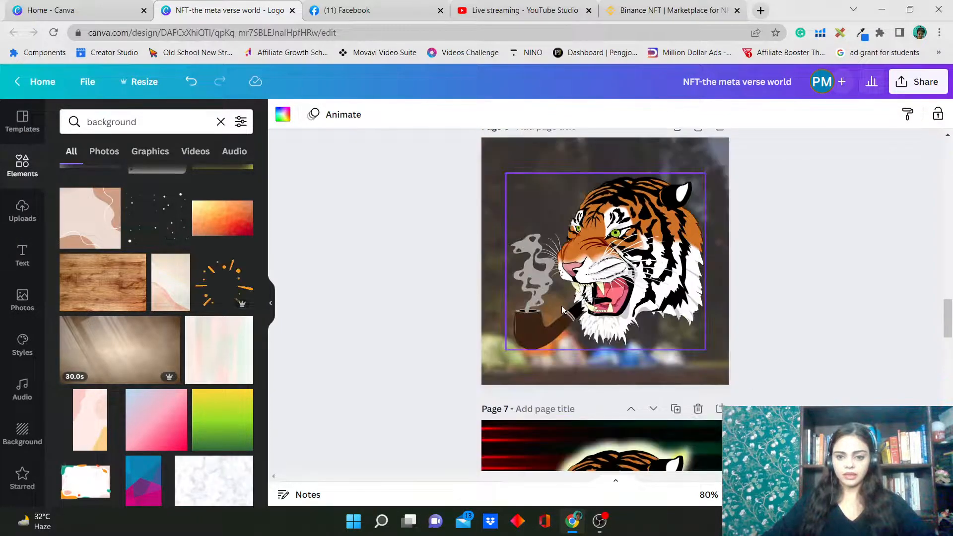
scroll(663, 385, "down", 4)
scroll(159, 325, "down", 10)
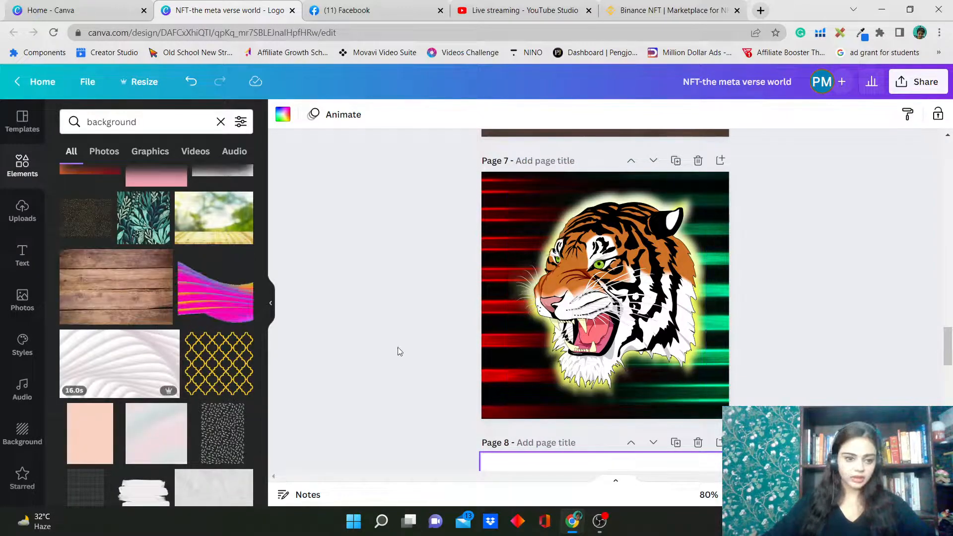
scroll(76, 318, "down", 5)
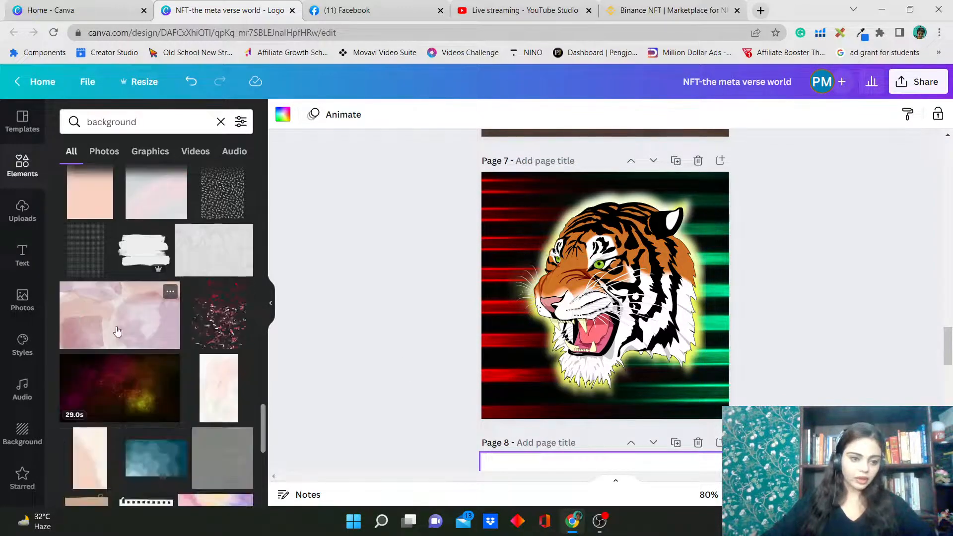
scroll(133, 325, "down", 3)
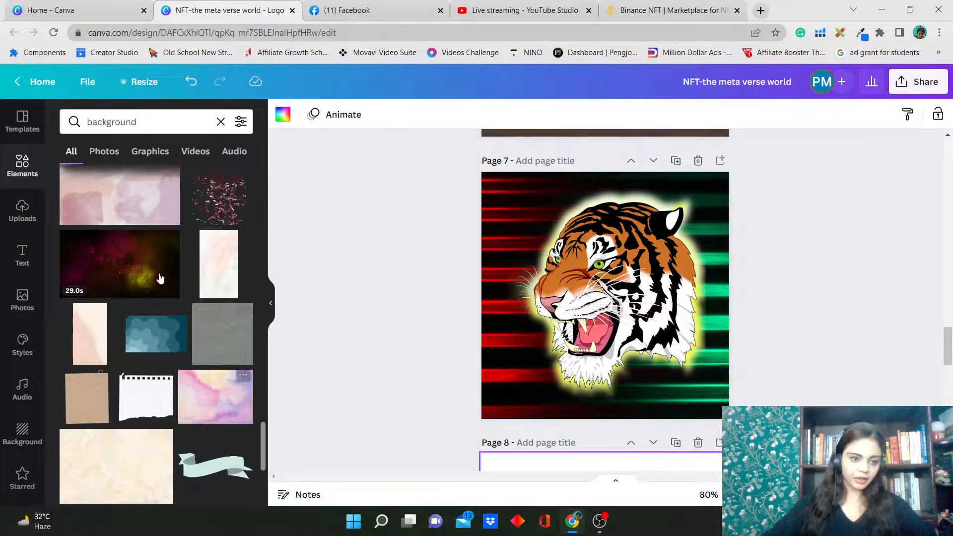
scroll(248, 292, "down", 1)
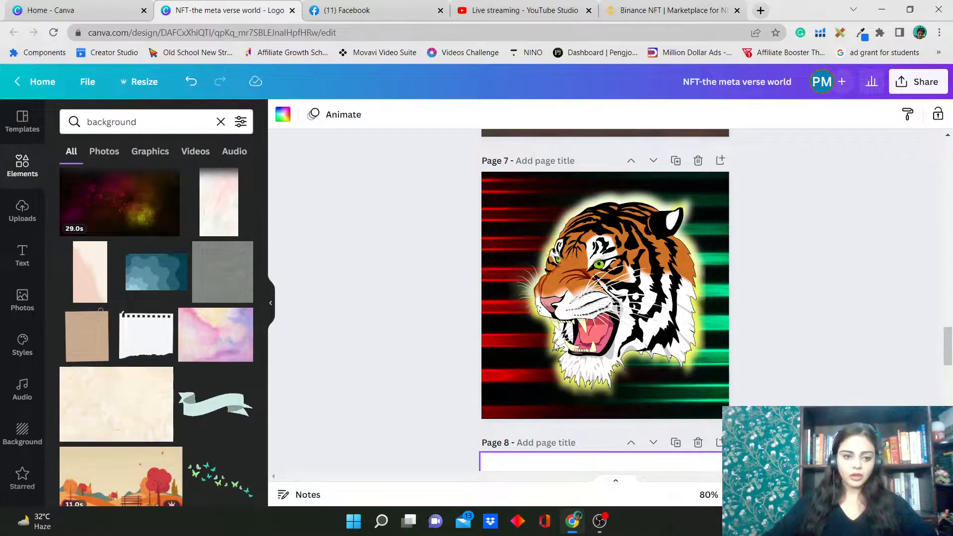
scroll(142, 301, "up", 2)
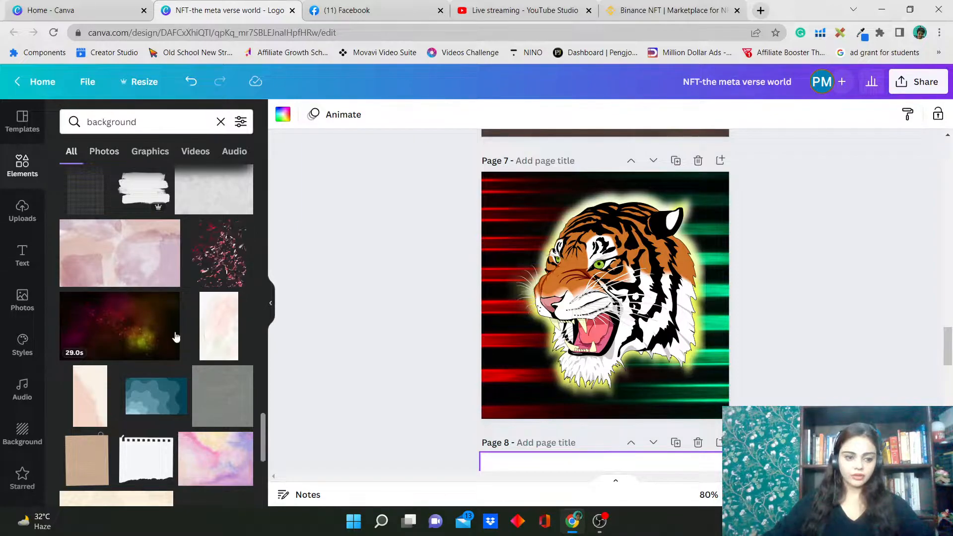
left_click(131, 322)
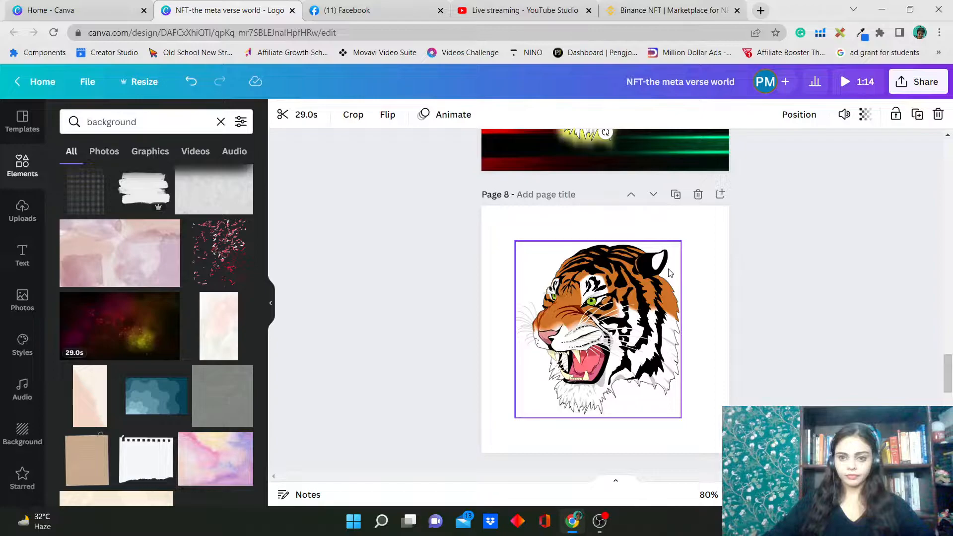
Step: Move the added particle video from page 7 down onto the plain tiger on page 8
scroll(668, 273, "up", 3)
left_click_drag(641, 241, 642, 485)
scroll(743, 375, "down", 3)
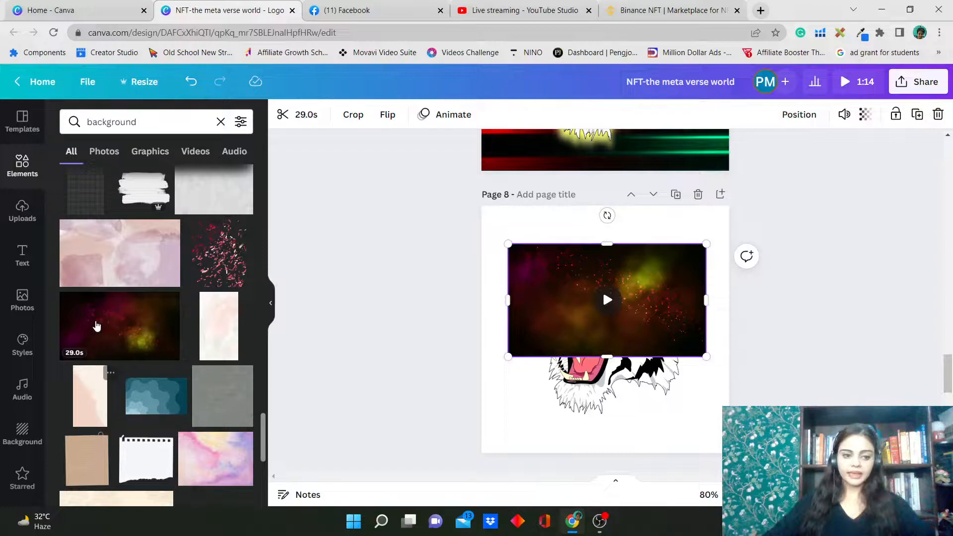
Step: Set the dark particle video as the full background of page 8, behind the tiger
scroll(222, 435, "down", 5)
scroll(222, 435, "down", 2)
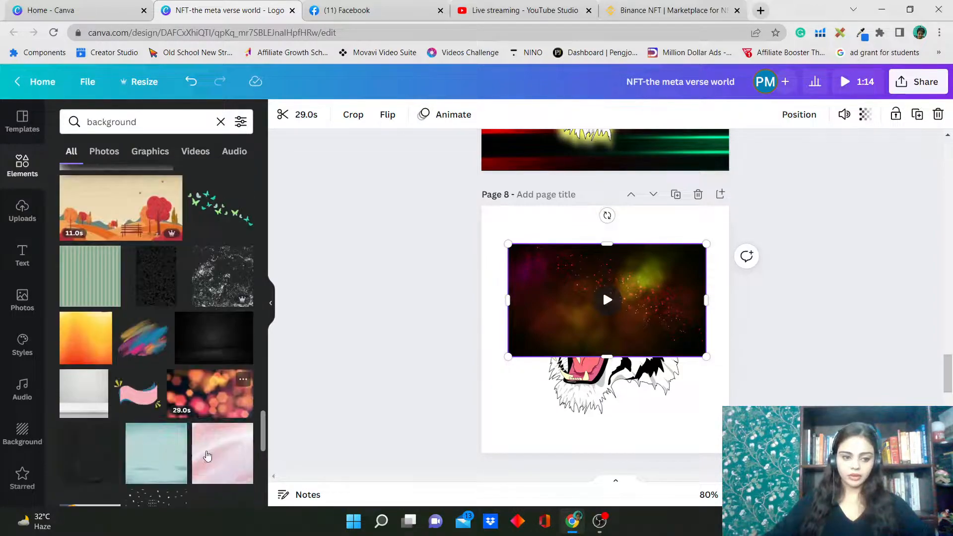
scroll(207, 456, "down", 1)
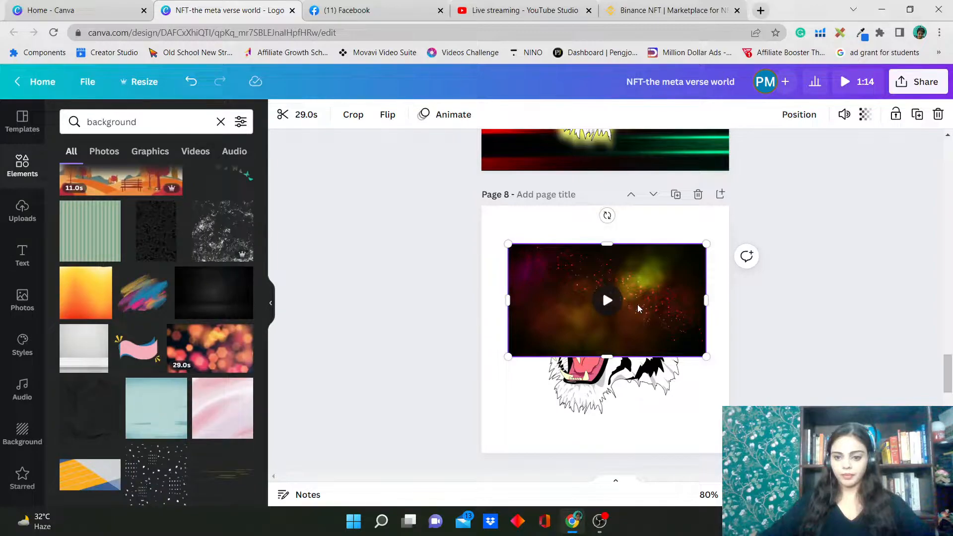
left_click_drag(638, 309, 637, 325)
right_click(637, 325)
left_click(684, 484)
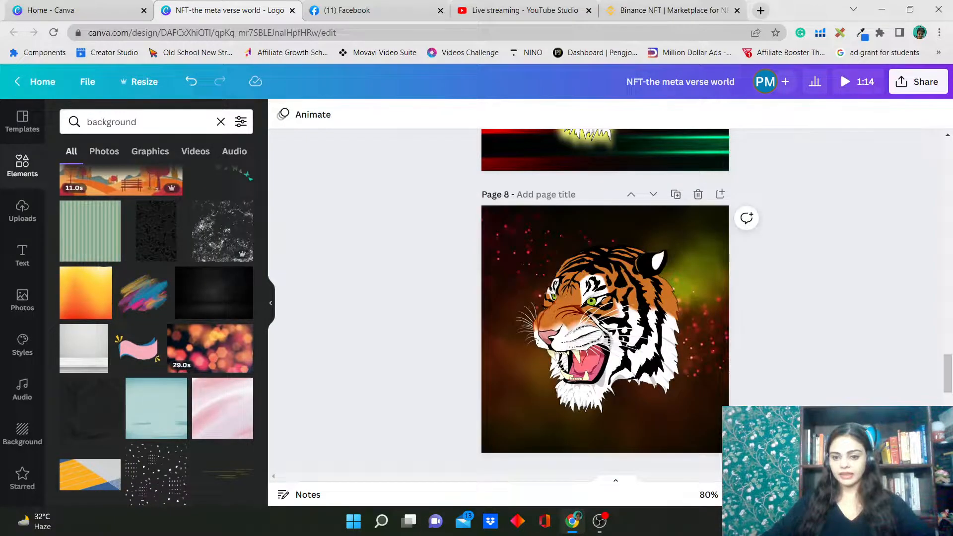
Step: Centre the tiger horizontally and vertically on page 8 over the particle background
left_click_drag(611, 340, 629, 333)
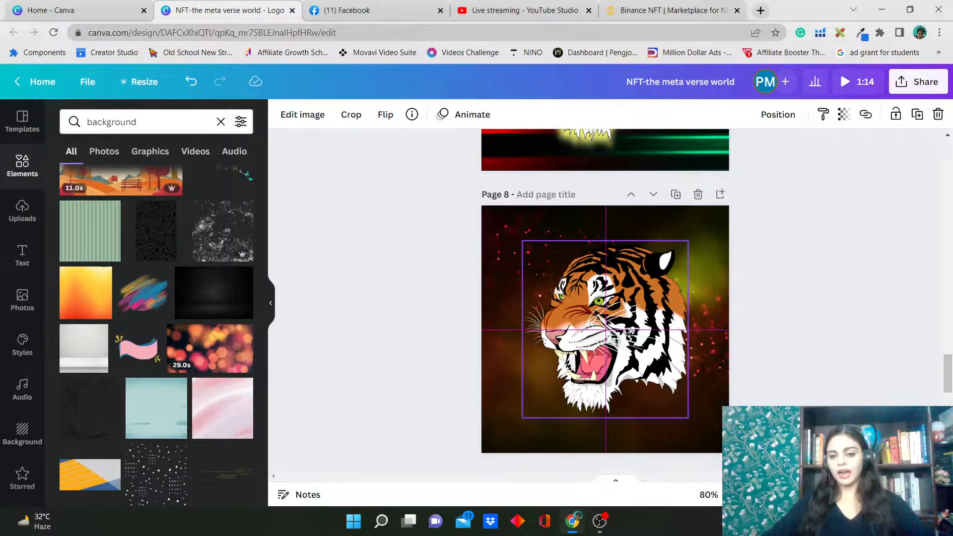
left_click_drag(629, 332, 629, 333)
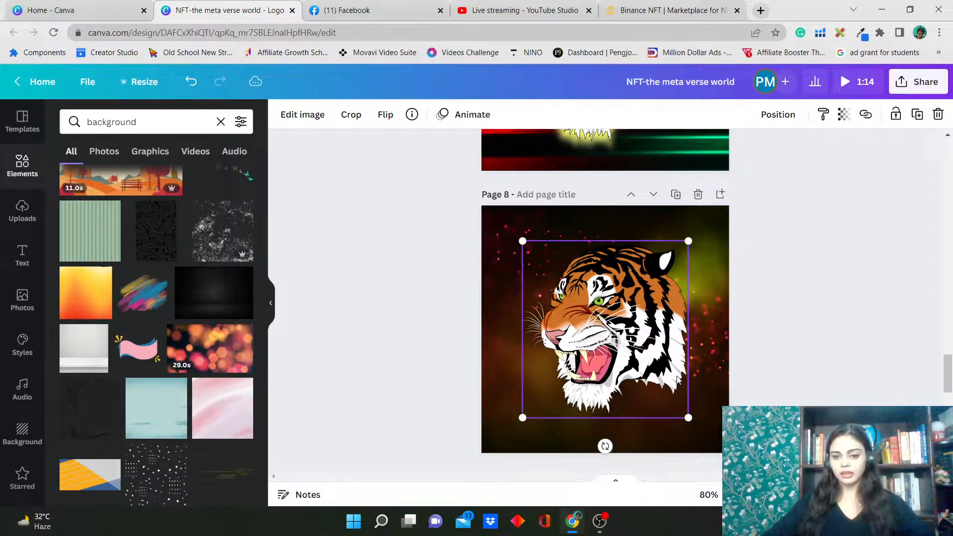
scroll(769, 373, "up", 1)
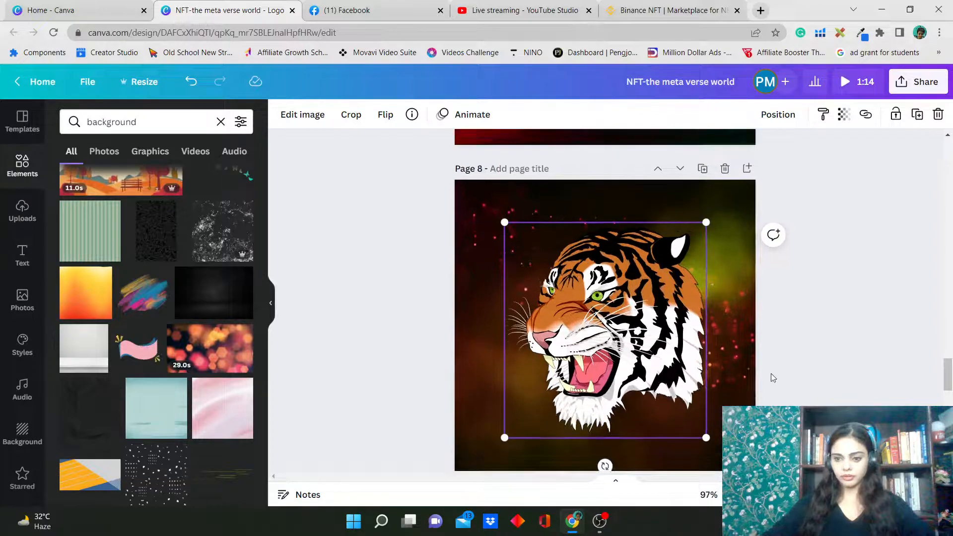
scroll(770, 373, "down", 1)
left_click_drag(657, 295, 626, 266)
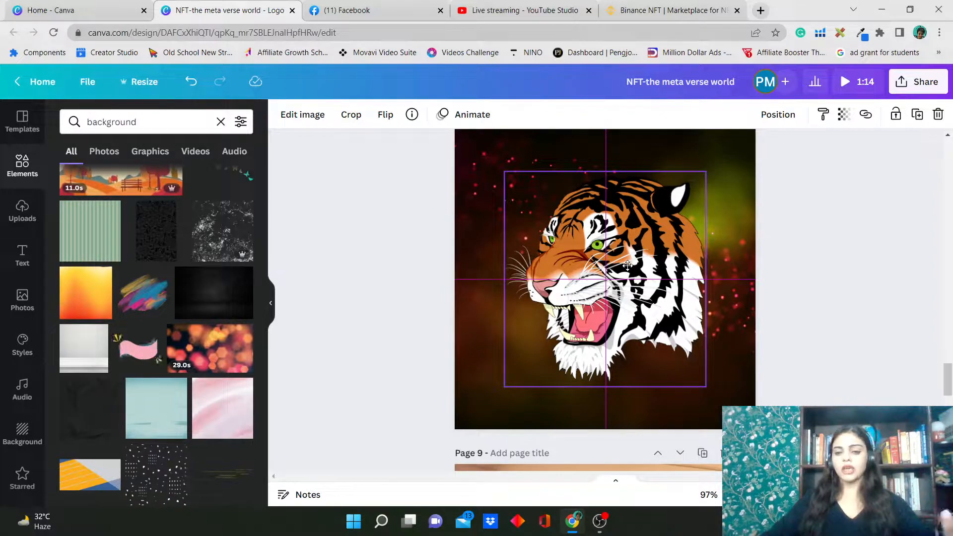
left_click_drag(627, 265, 628, 266)
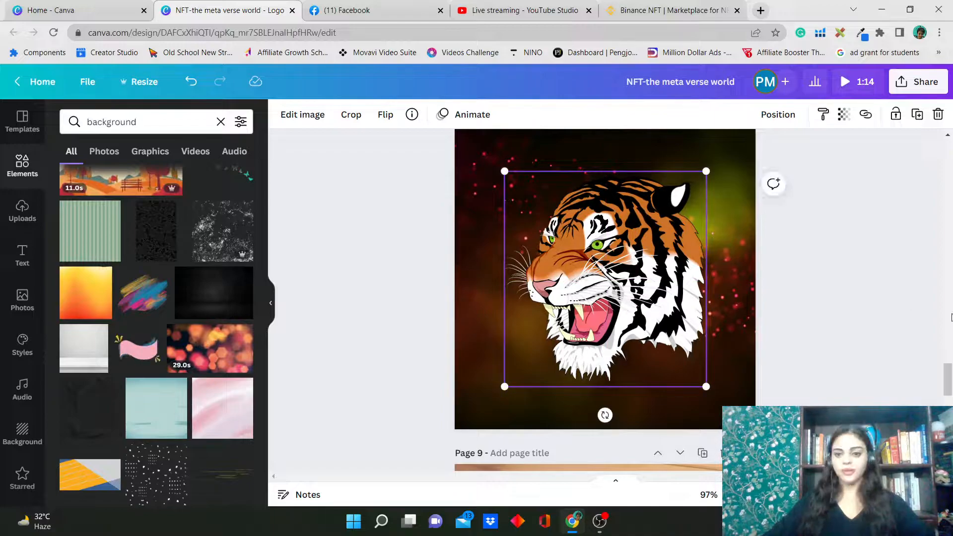
Step: Check the glowing tiger on page 7 as reference and duplicate the tiger image on page 8
scroll(948, 316, "up", 4)
scroll(948, 316, "up", 5)
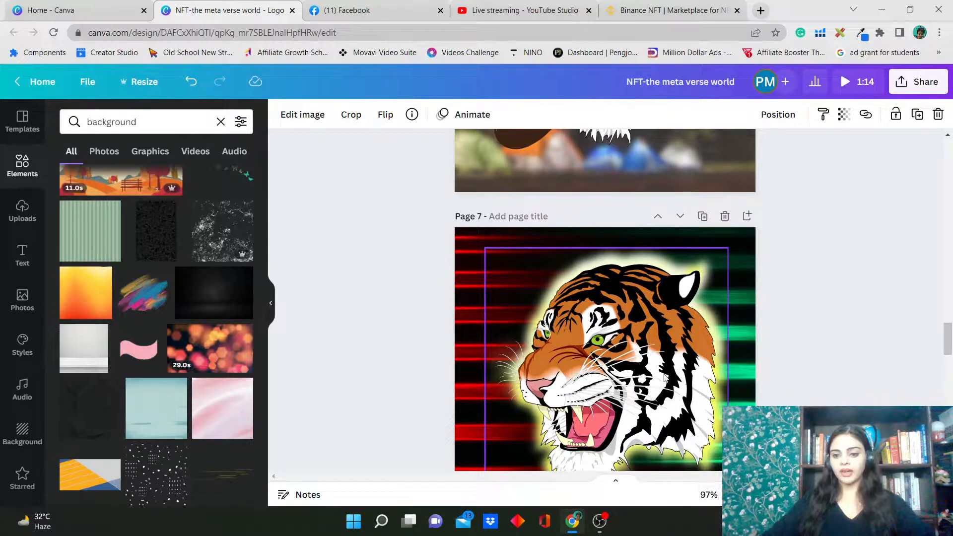
scroll(687, 428, "down", 5)
scroll(687, 428, "down", 4)
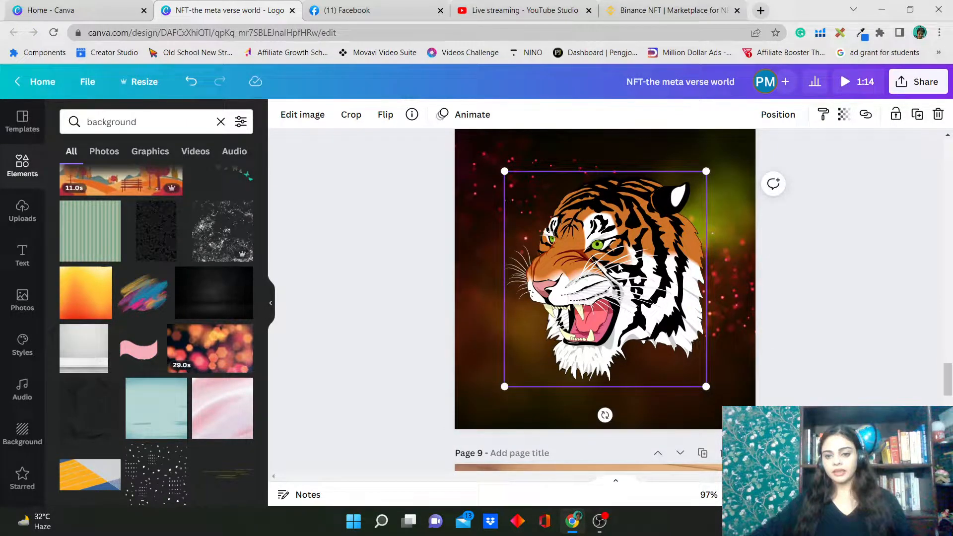
right_click(611, 246)
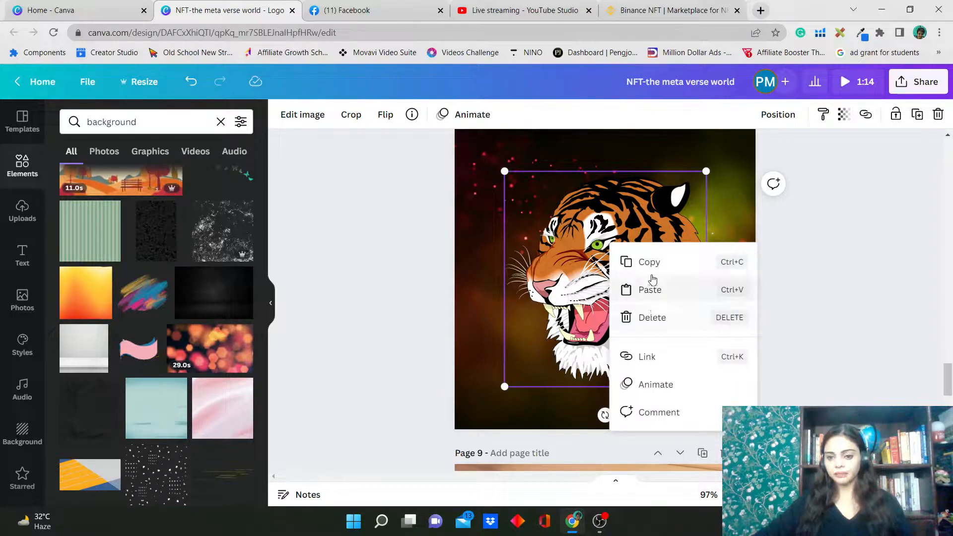
left_click(843, 312)
left_click(653, 221)
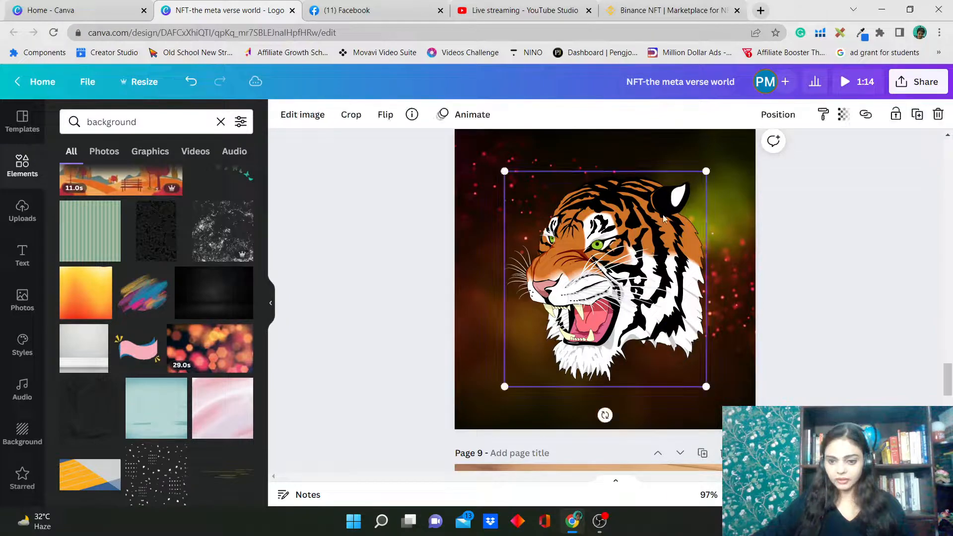
left_click(915, 114)
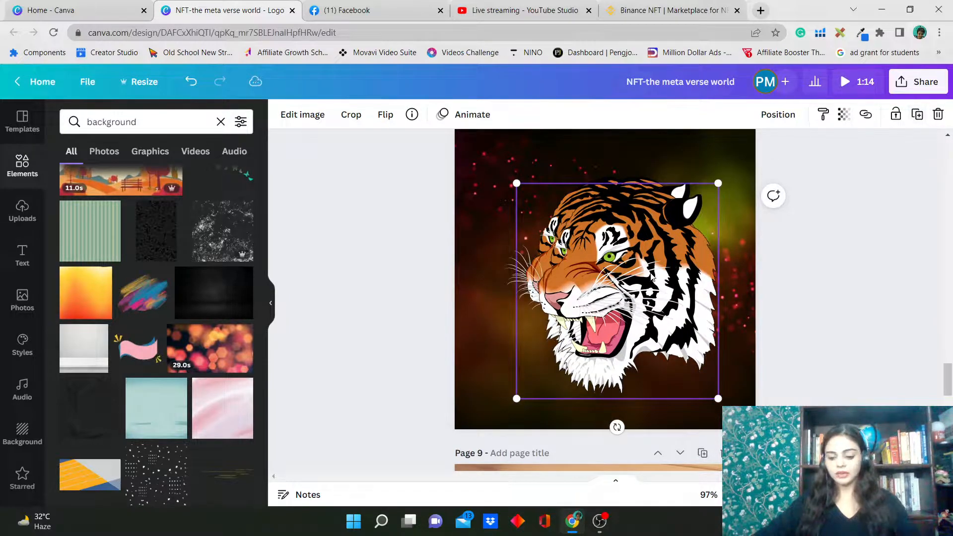
Step: Separate the two tigers on page 8, moving the duplicate to the page's lower-right corner and the original to the upper left
left_click_drag(651, 277, 637, 285)
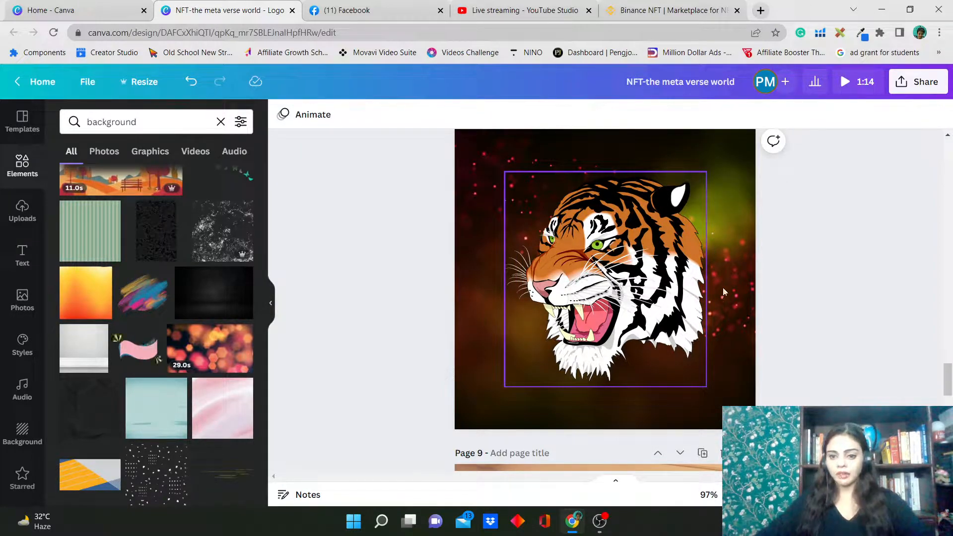
left_click(665, 290)
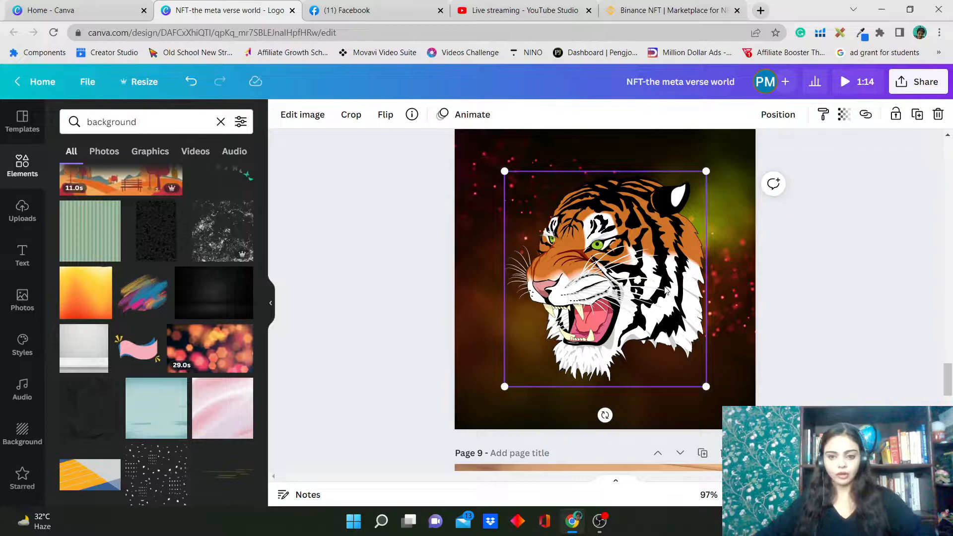
key("ctrl+z")
left_click_drag(651, 322, 725, 394)
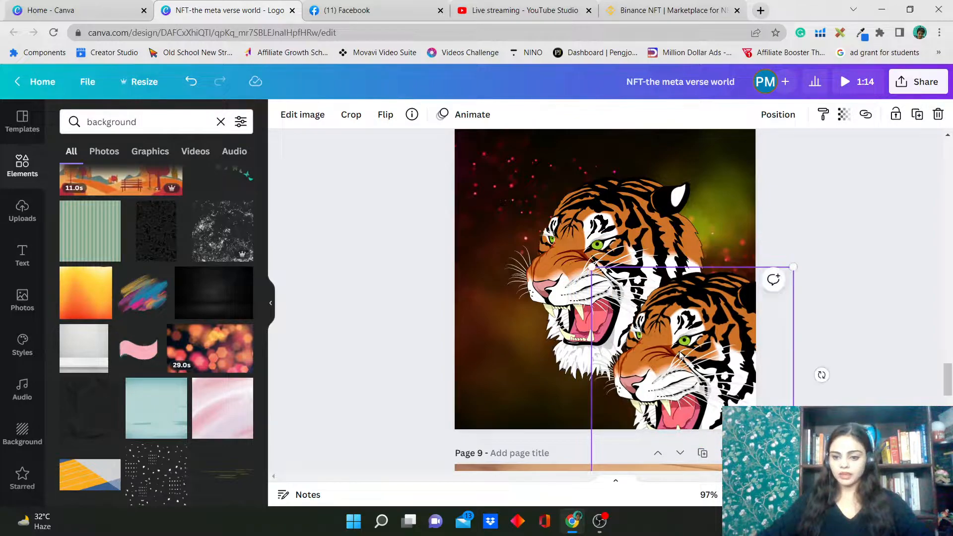
left_click_drag(640, 240, 599, 211)
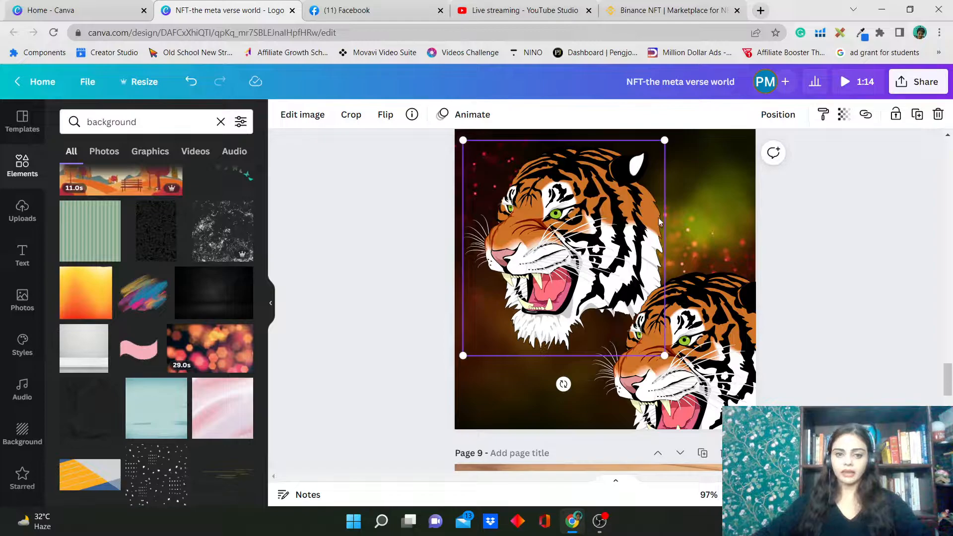
Step: Open the Duotone effect presets for the upper-left tiger on page 8
left_click(318, 119)
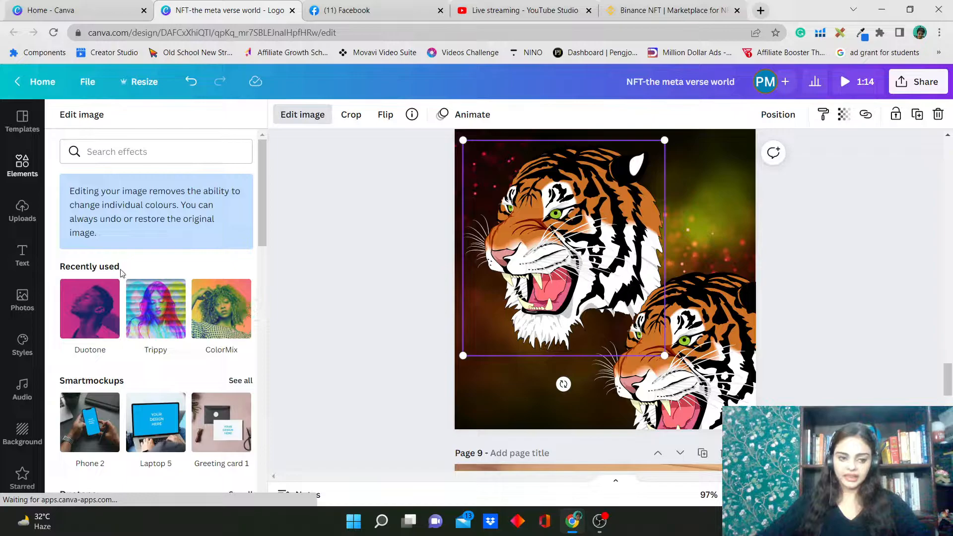
scroll(96, 315, "down", 3)
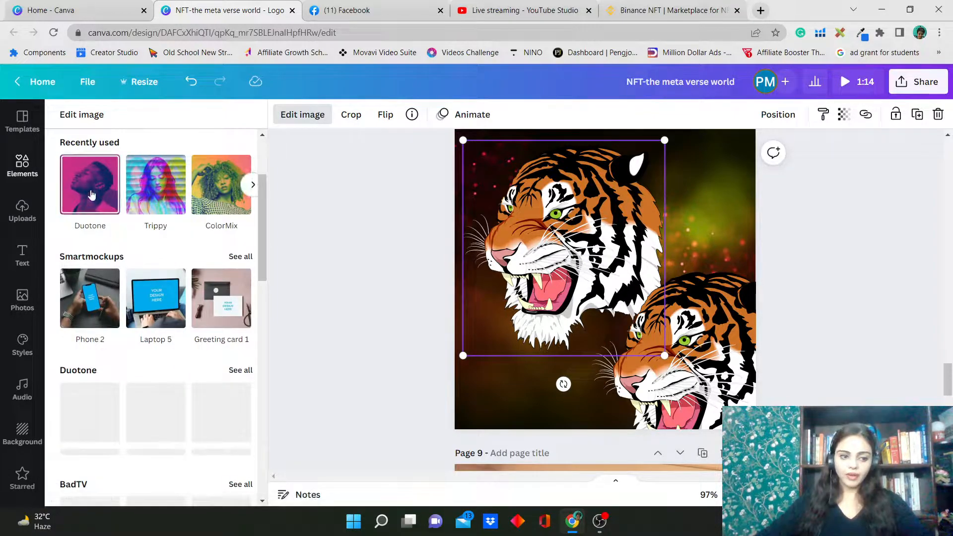
scroll(91, 194, "up", 3)
left_click(118, 148)
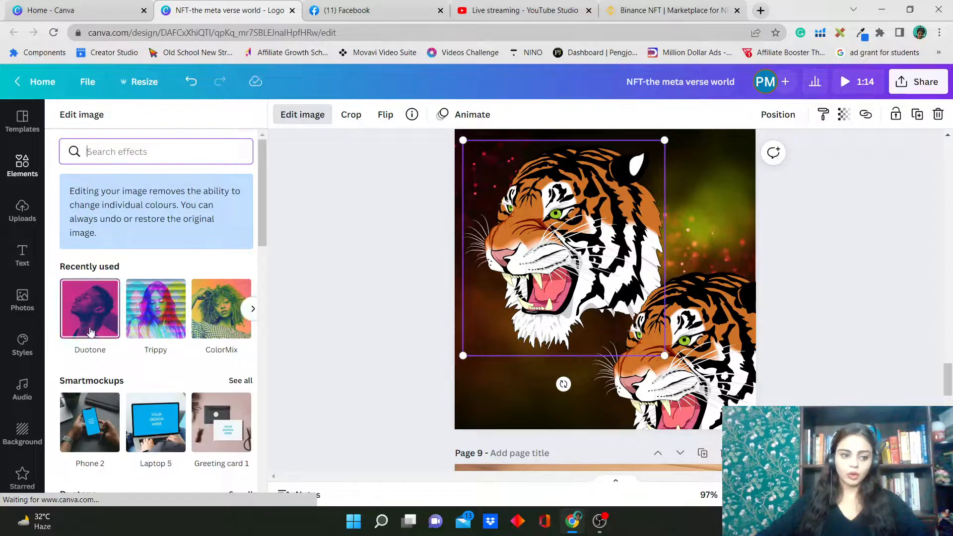
scroll(105, 349, "down", 10)
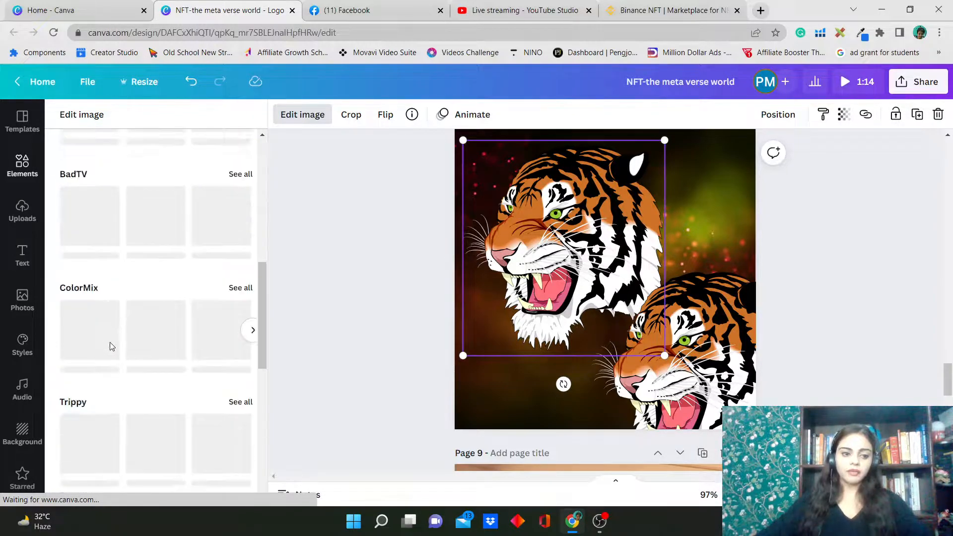
scroll(100, 377, "up", 3)
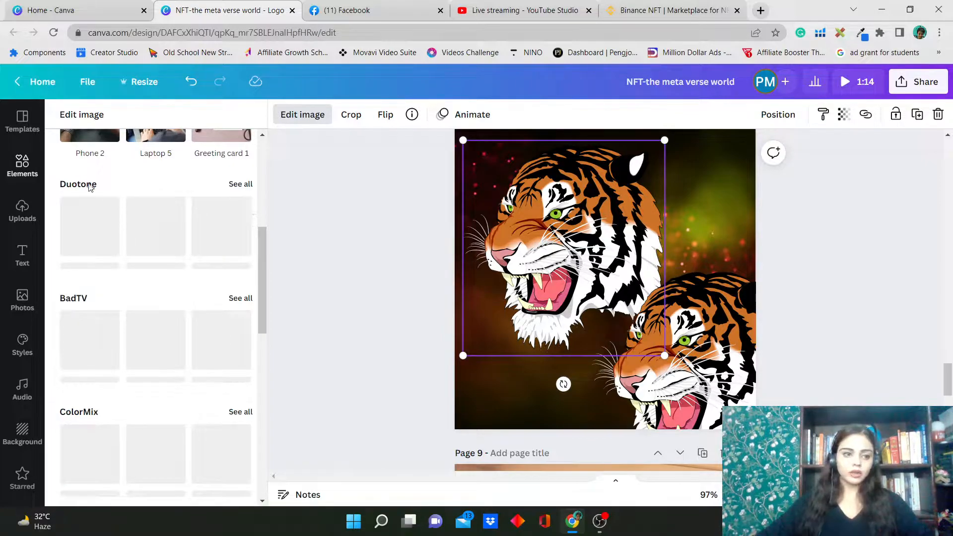
left_click(98, 325)
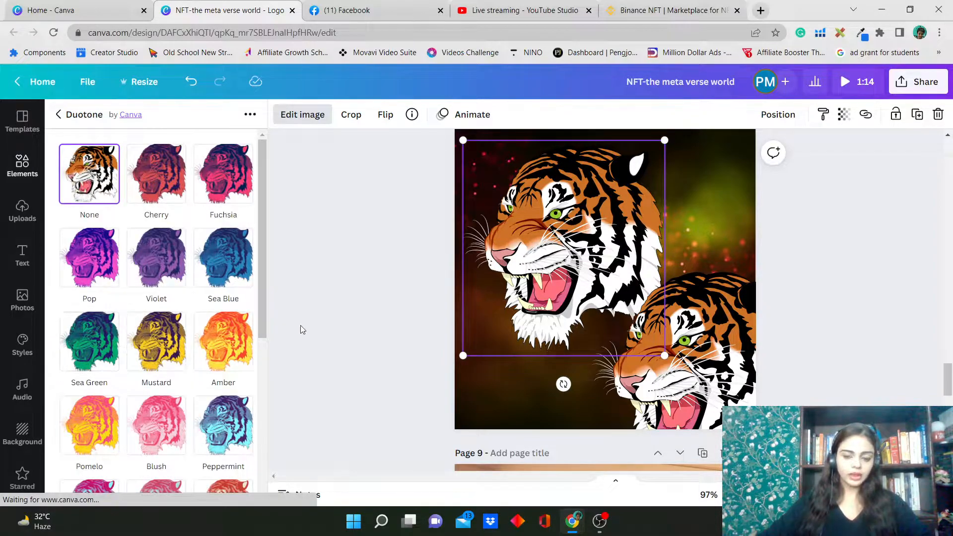
Step: Browse the Duotone presets and give the upper-left tiger on page 8 the Pomelo preset
scroll(428, 319, "down", 1)
scroll(156, 382, "down", 2)
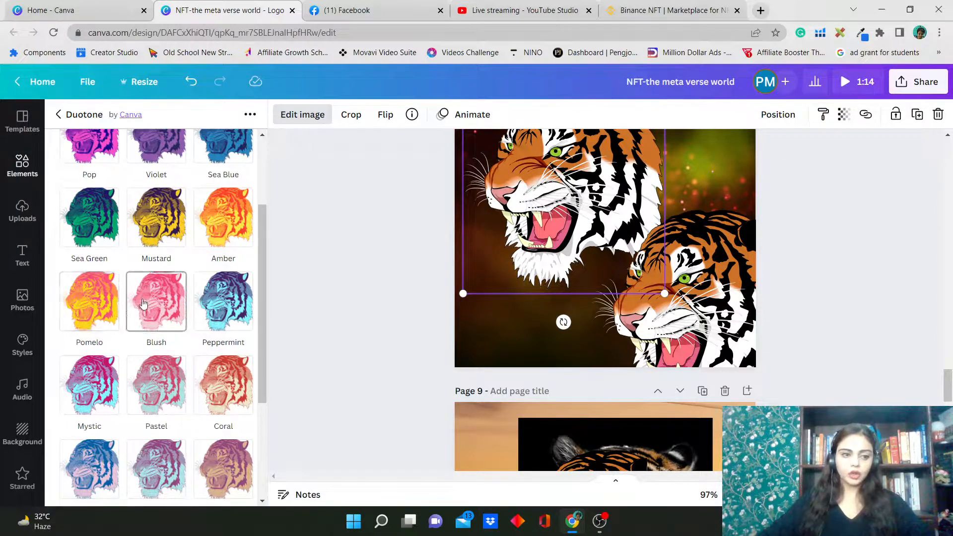
scroll(91, 300, "up", 2)
scroll(184, 347, "down", 3)
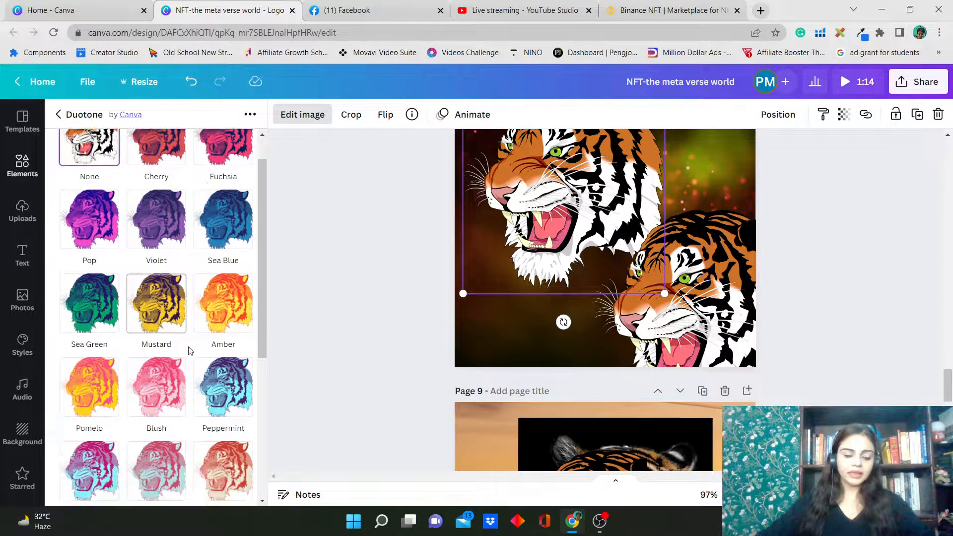
scroll(173, 405, "down", 2)
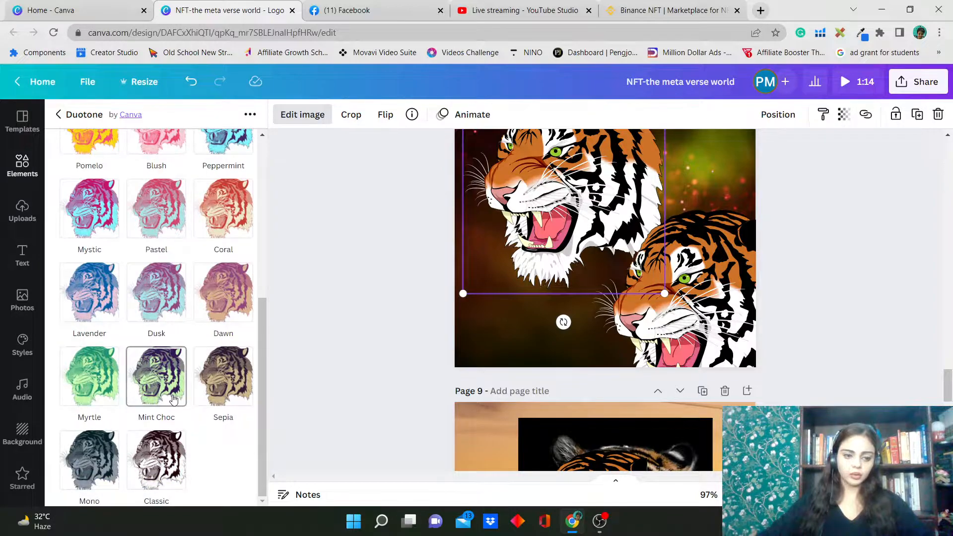
scroll(173, 397, "up", 3)
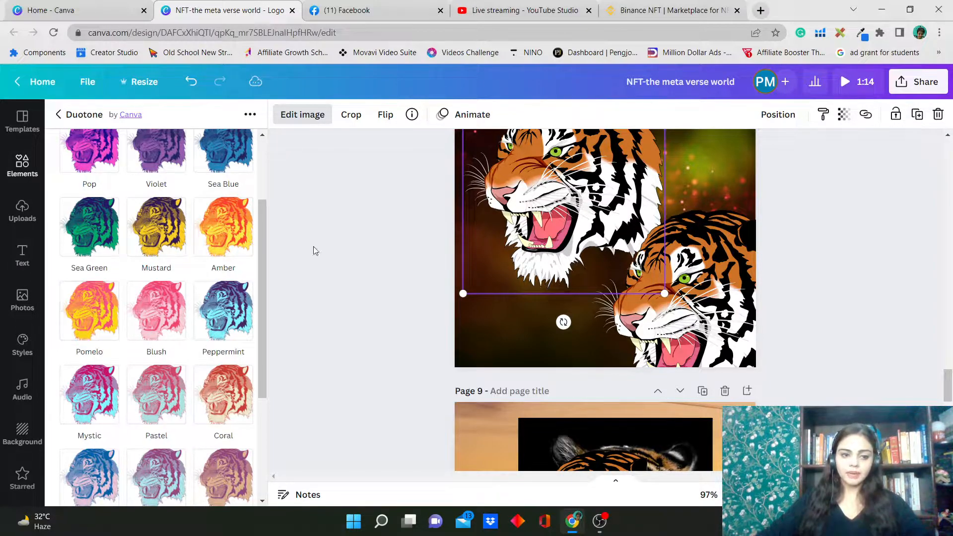
left_click(81, 311)
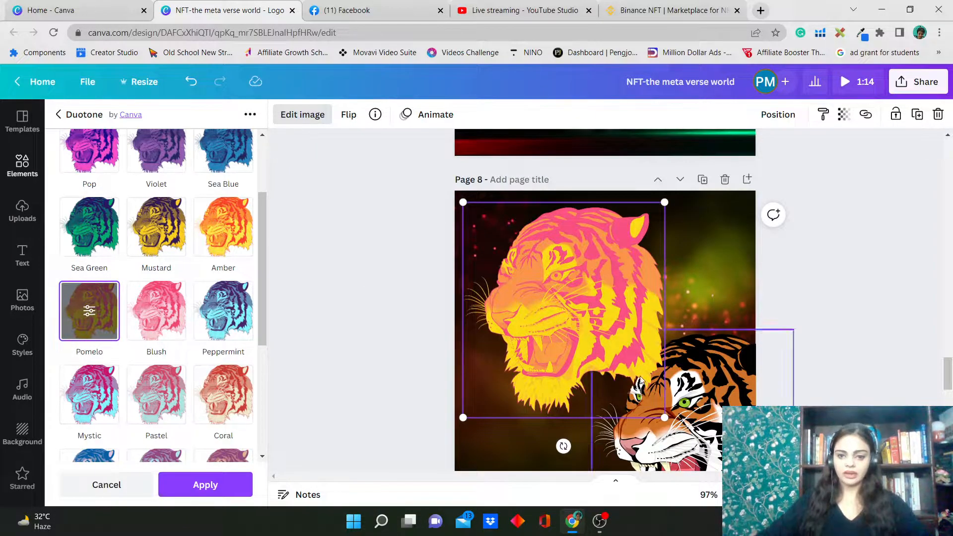
scroll(791, 335, "up", 3)
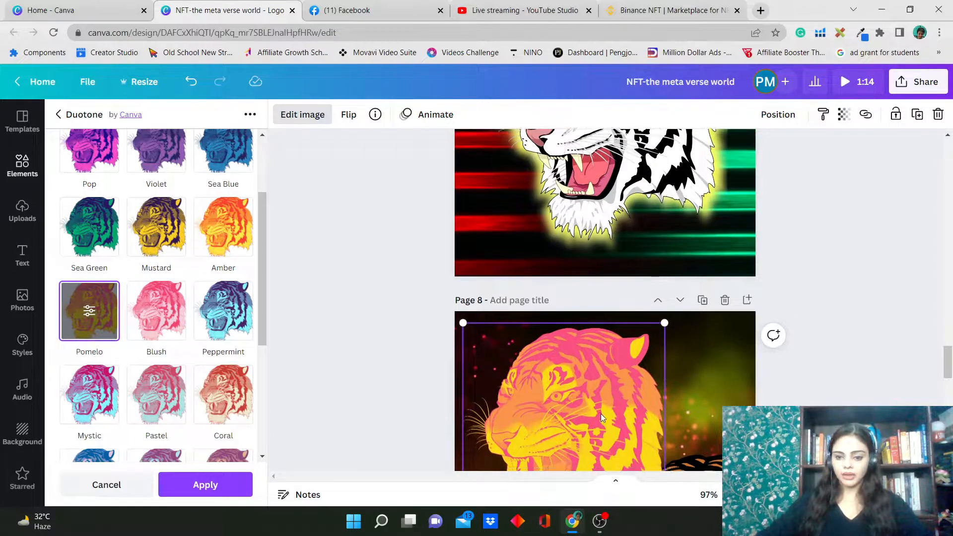
scroll(601, 413, "down", 3)
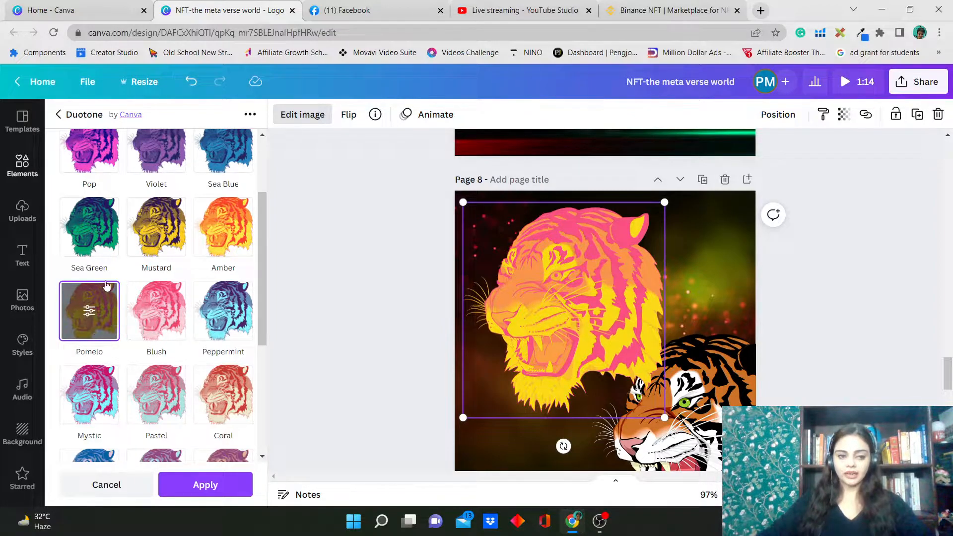
Step: Customise the Pomelo preset by changing its shadows colour to the yellow #F8C90B
left_click(89, 313)
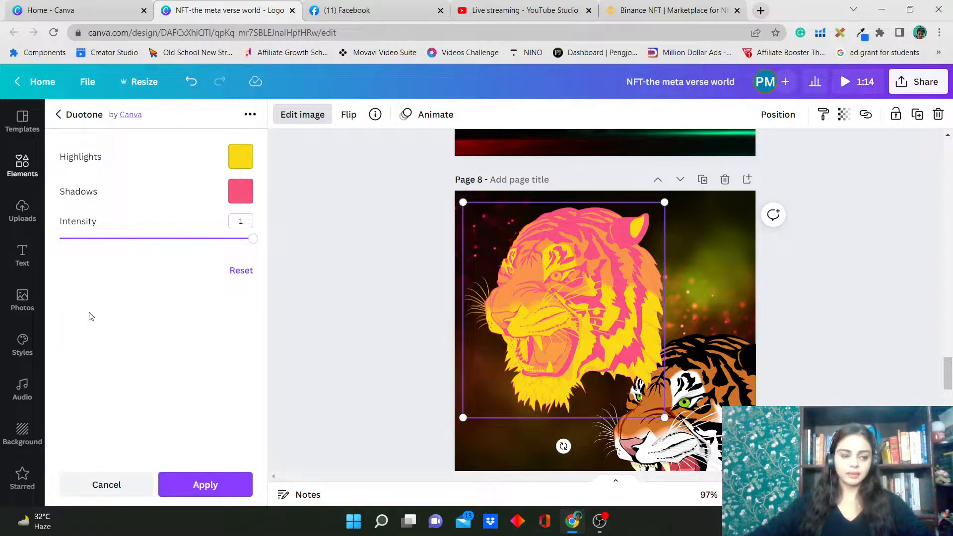
left_click(240, 199)
scroll(297, 330, "down", 3)
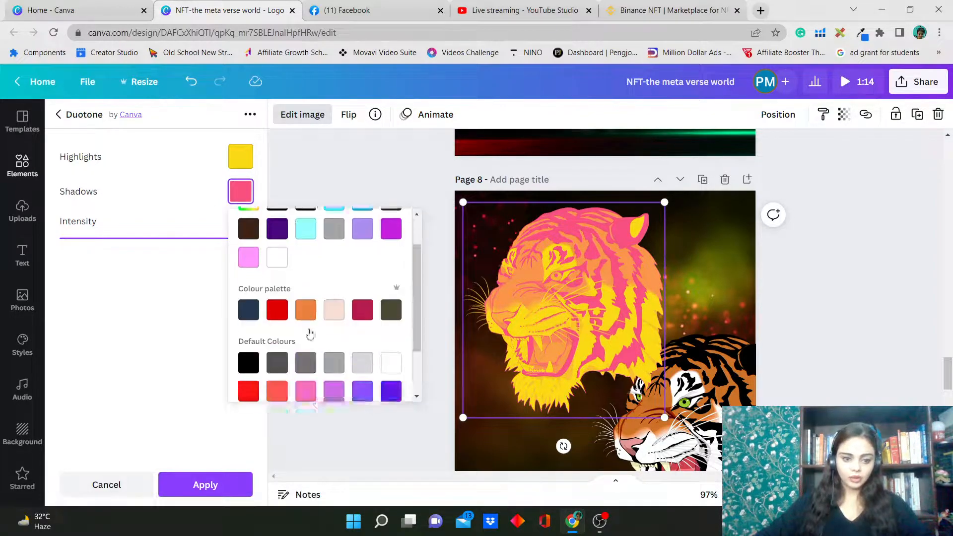
scroll(313, 346, "up", 3)
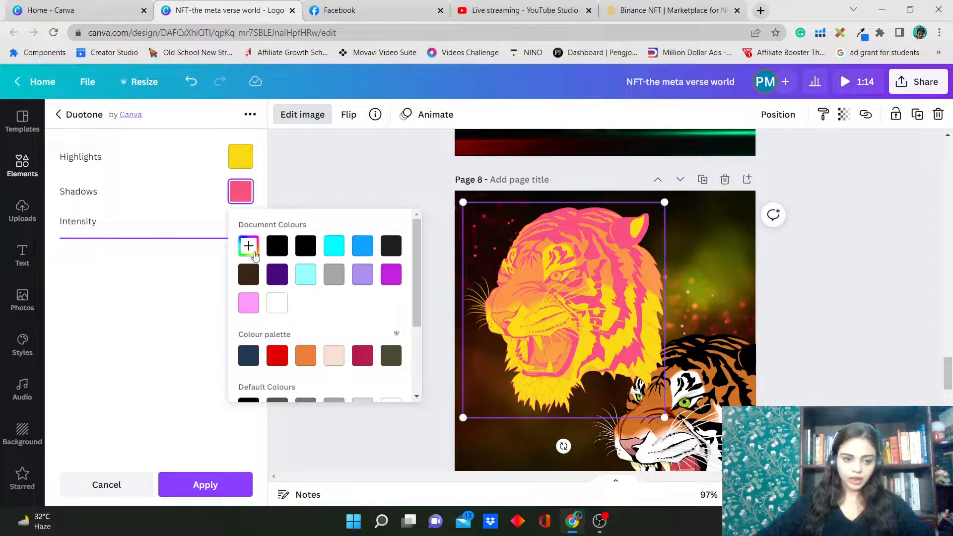
scroll(287, 304, "down", 3)
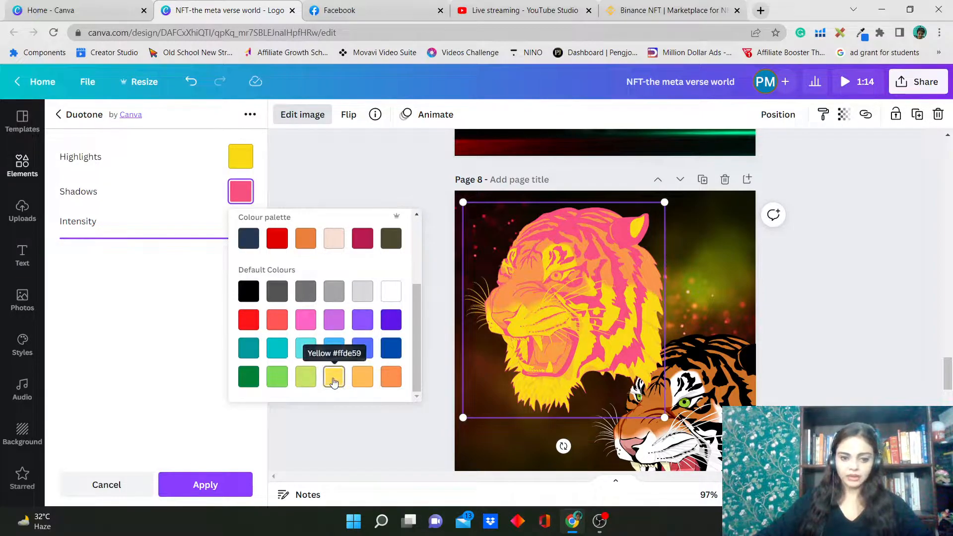
left_click(333, 378)
scroll(308, 272, "up", 3)
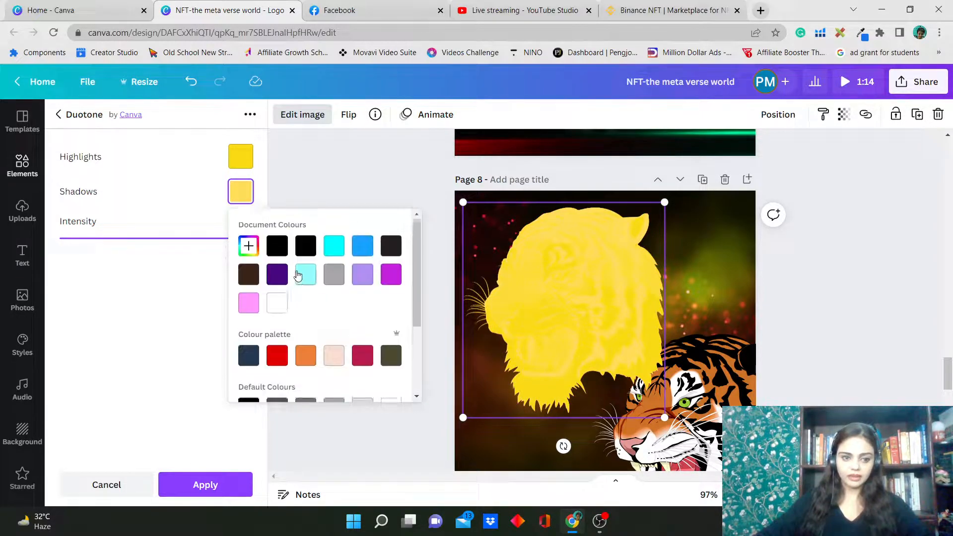
left_click(249, 246)
left_click_drag(339, 277, 390, 275)
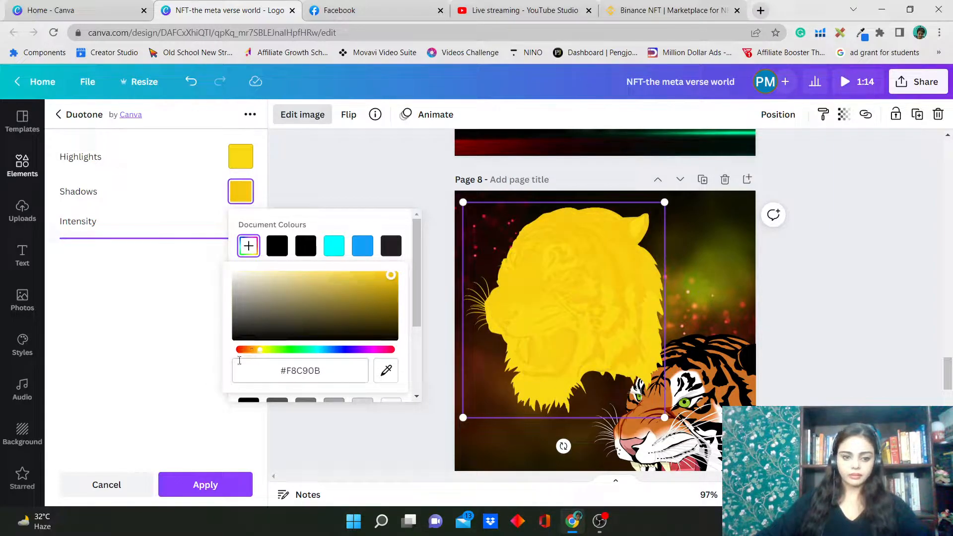
left_click(197, 333)
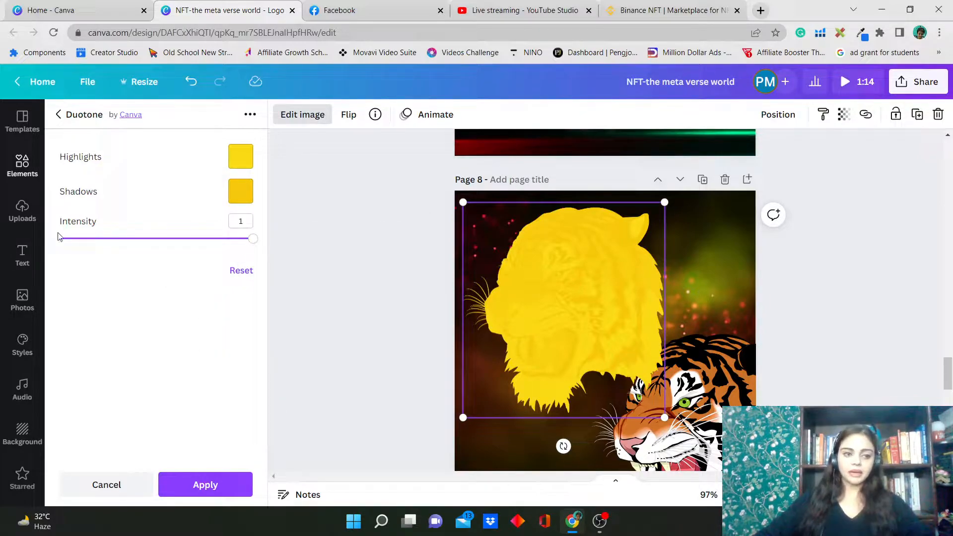
Step: Try a Duotone intensity of 0.85, return it to 1 and apply the effect to the tiger
left_click_drag(257, 242, 229, 242)
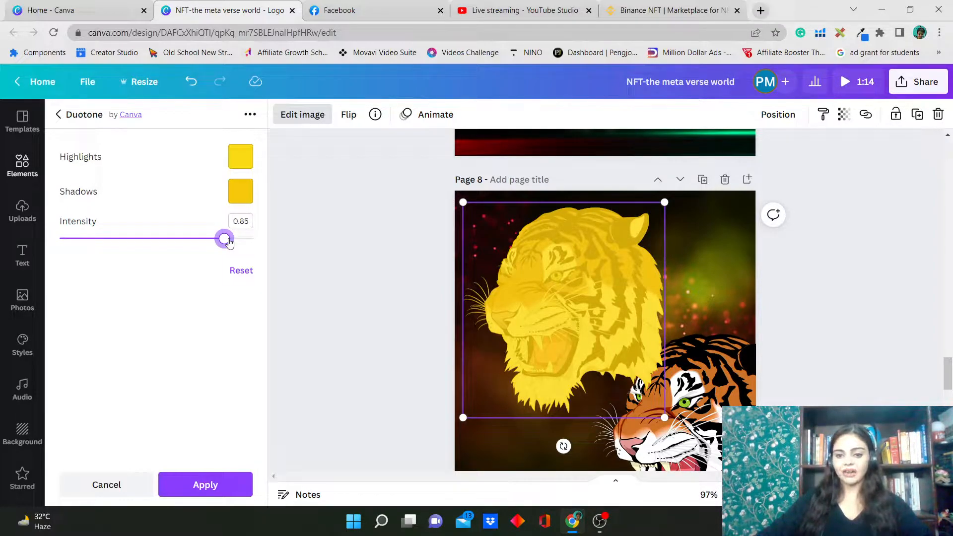
left_click_drag(228, 242, 253, 240)
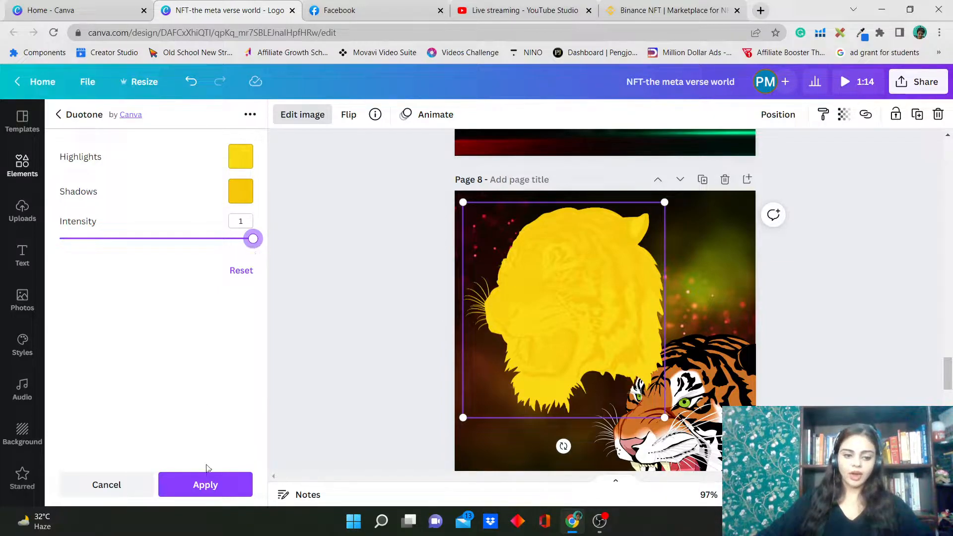
left_click(205, 484)
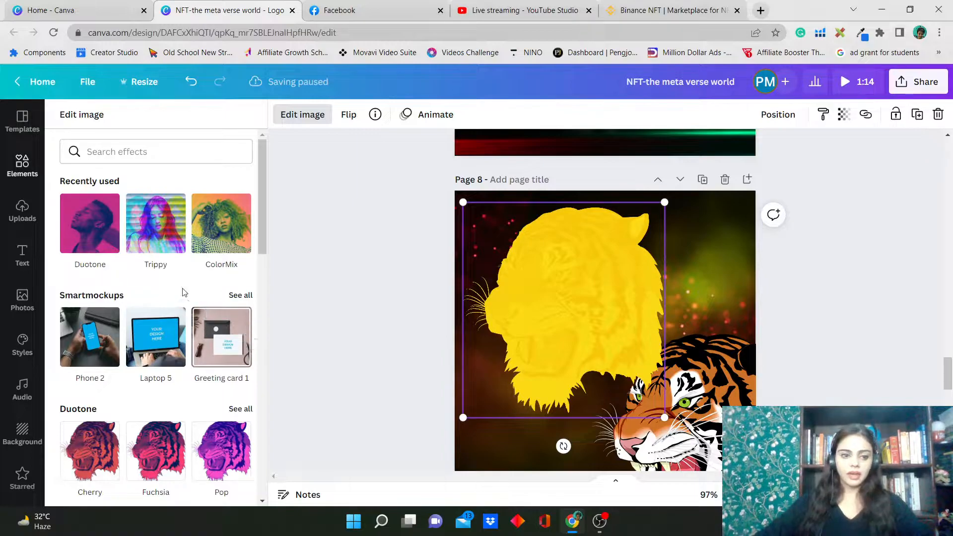
Step: Adjust the yellow tiger on page 8 to brightness 62, contrast 24, saturation 52 and blur 77
scroll(652, 215, "up", 4)
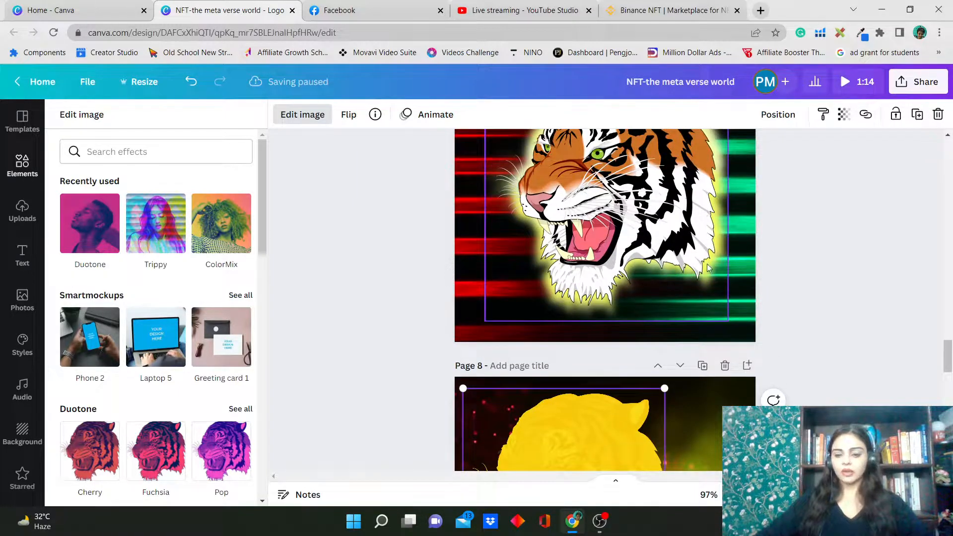
scroll(561, 334, "down", 4)
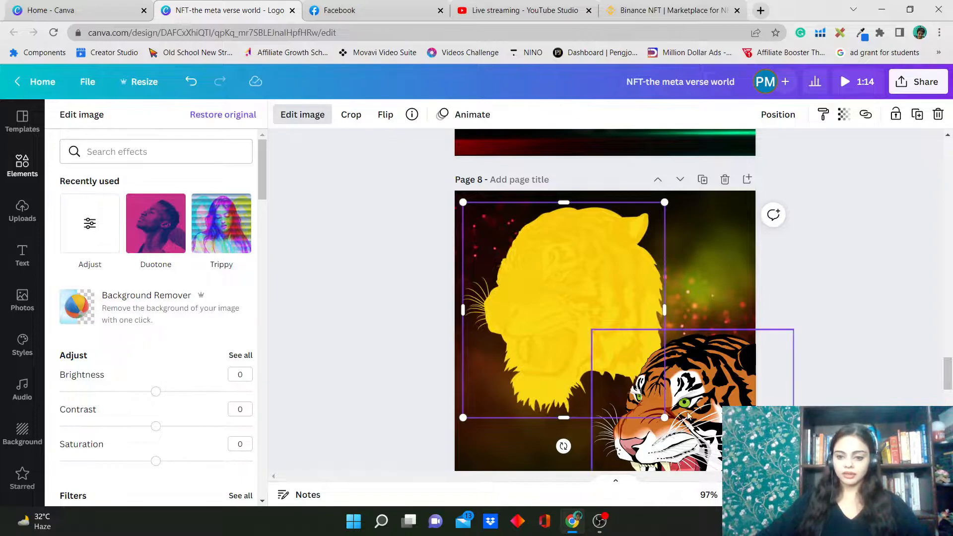
scroll(212, 340, "down", 1)
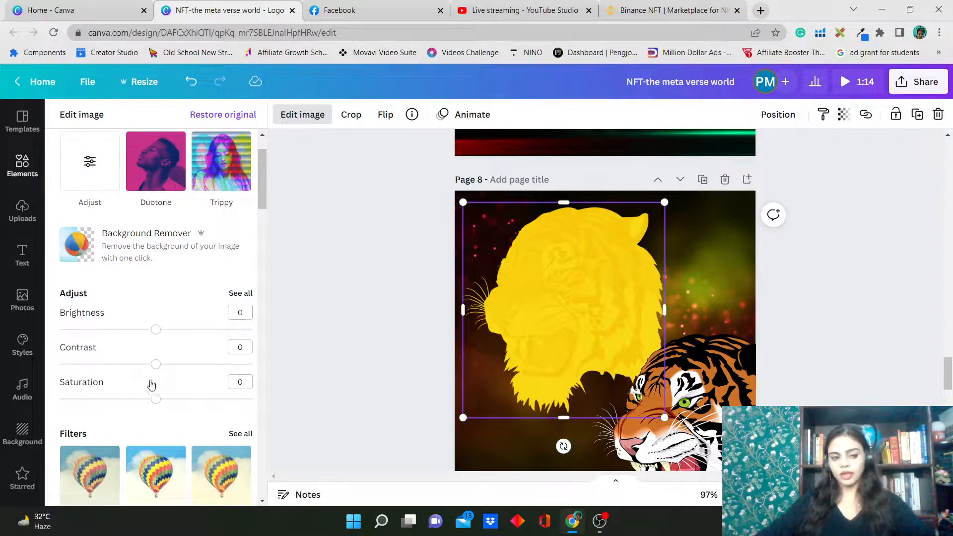
left_click(241, 294)
left_click_drag(166, 179, 190, 182)
left_click_drag(153, 211, 179, 204)
left_click_drag(173, 242, 207, 239)
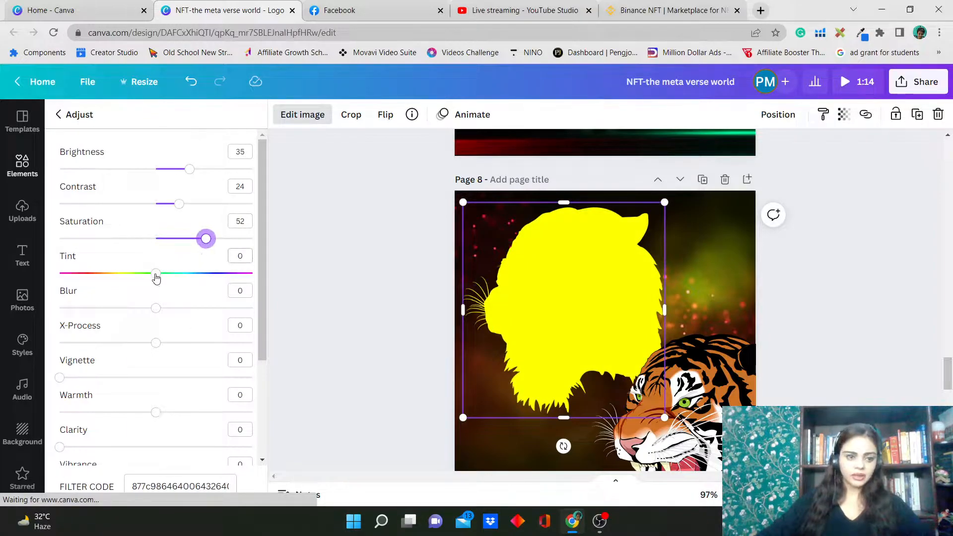
left_click_drag(156, 308, 232, 313)
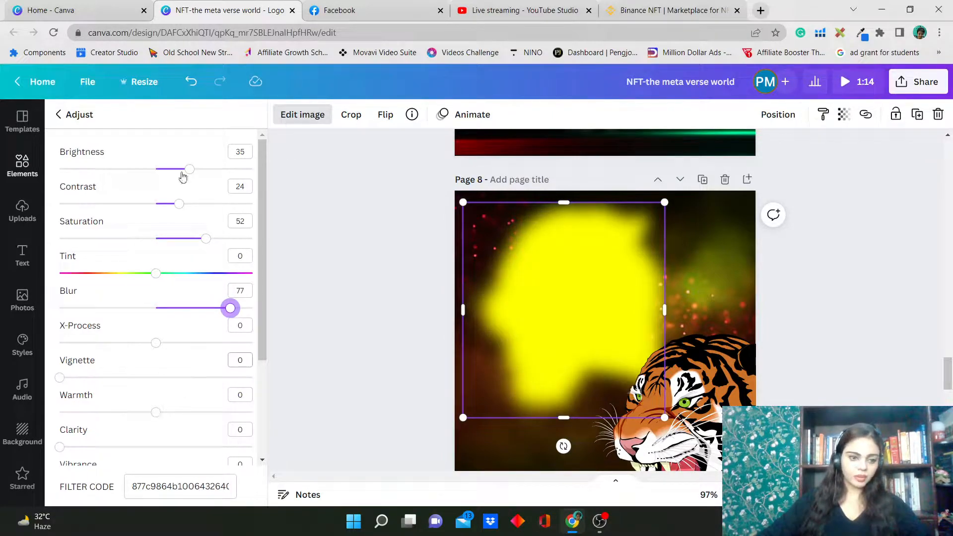
left_click_drag(189, 171, 217, 182)
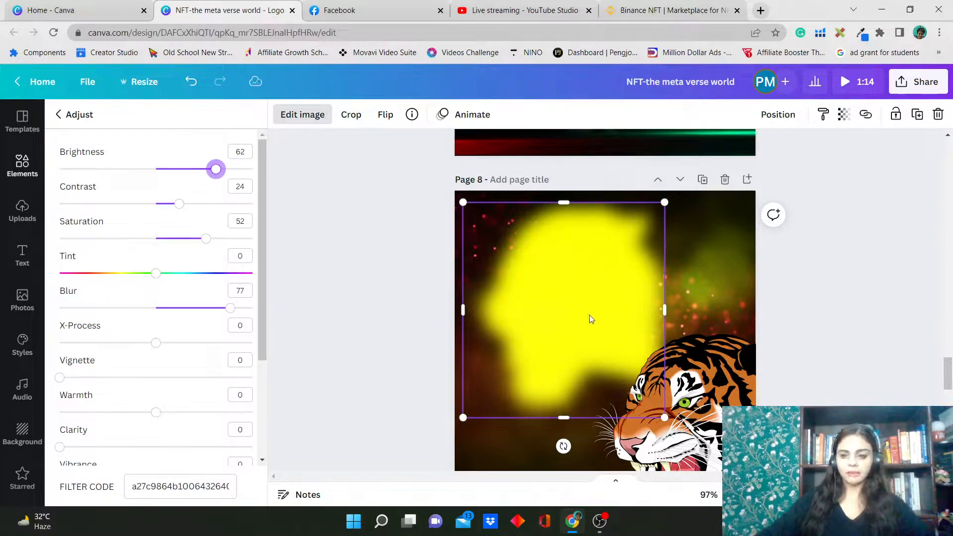
Step: Move the blurred yellow tiger to the middle of page 8, enlarge it slightly and place the original tiger over it
left_click_drag(590, 317, 623, 334)
left_click_drag(701, 224, 715, 208)
left_click_drag(639, 269, 637, 276)
left_click_drag(698, 403, 633, 340)
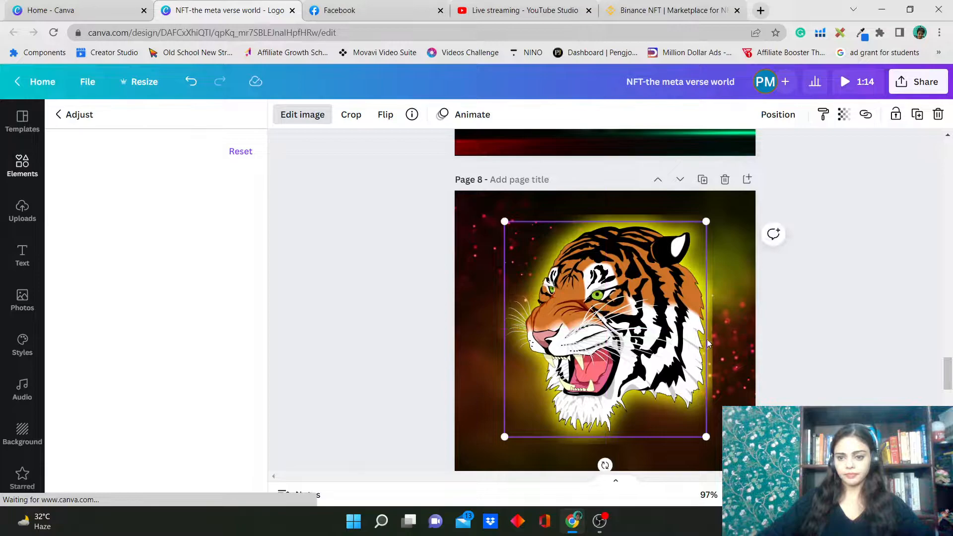
Step: Shrink the yellow glow slightly from its lower-right corner so it fits closely behind the tiger
left_click(648, 217)
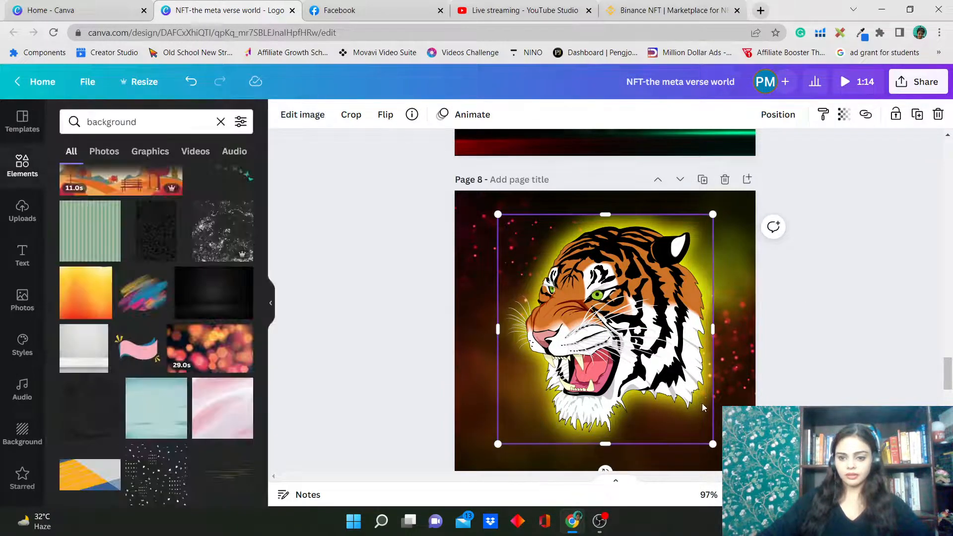
left_click_drag(714, 445, 705, 436)
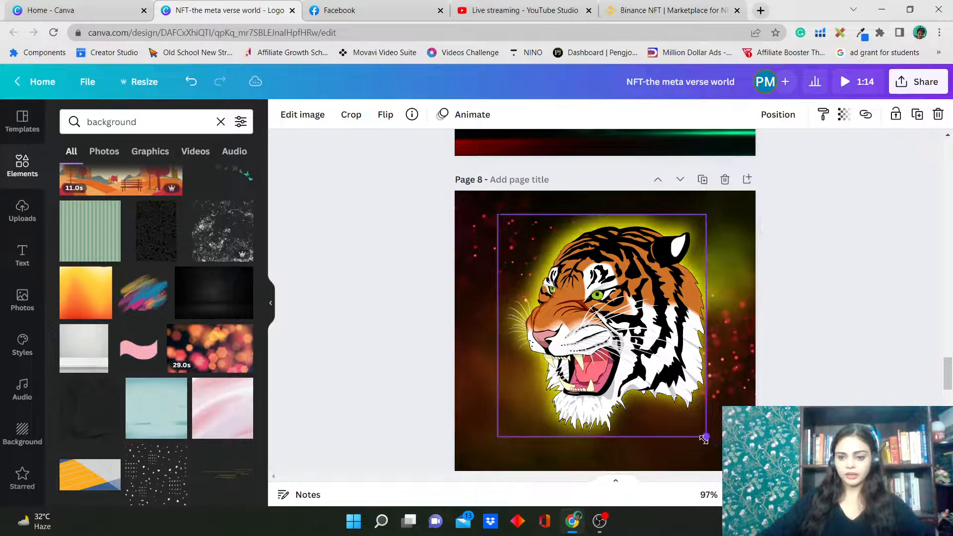
scroll(605, 303, "down", 5)
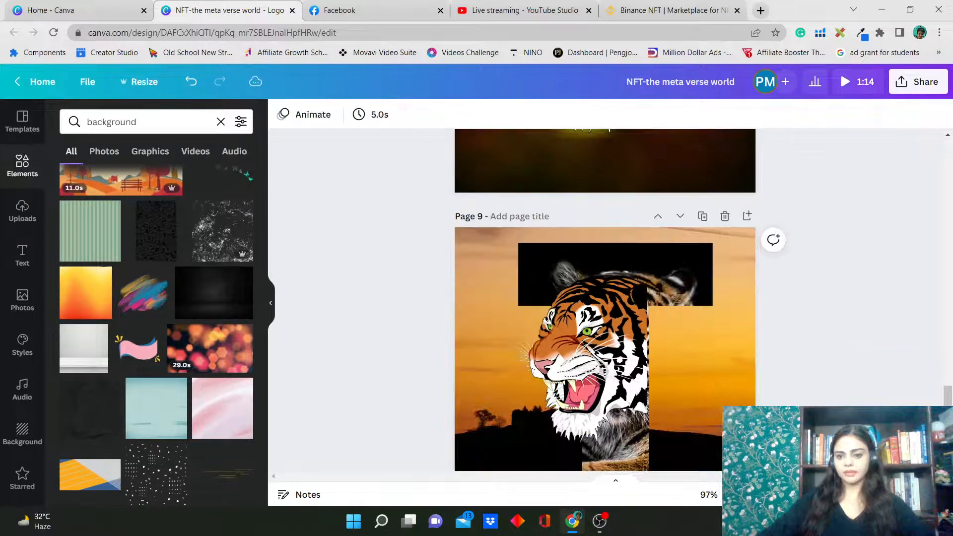
scroll(605, 299, "up", 4)
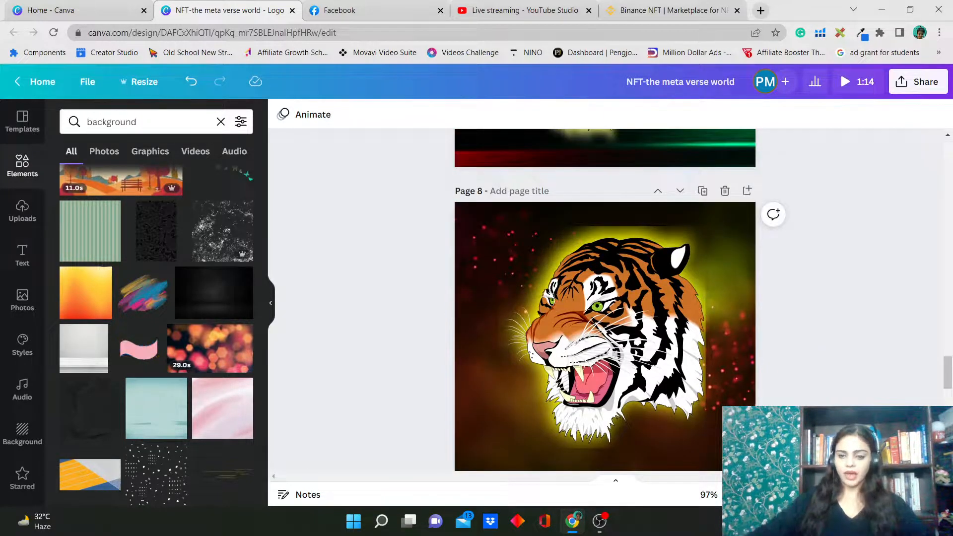
Step: Group the tiger and its yellow glow on page 8
left_click(617, 321)
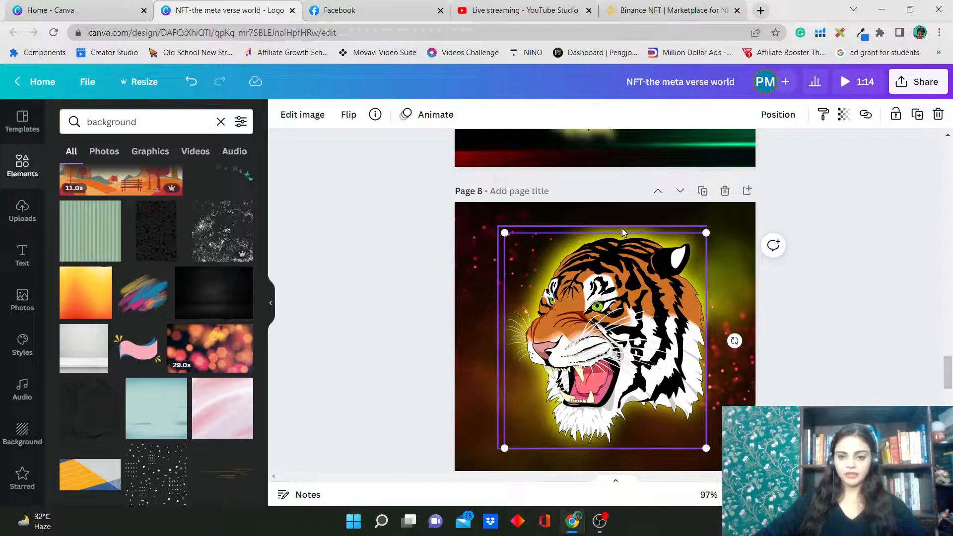
left_click(622, 229, "shift")
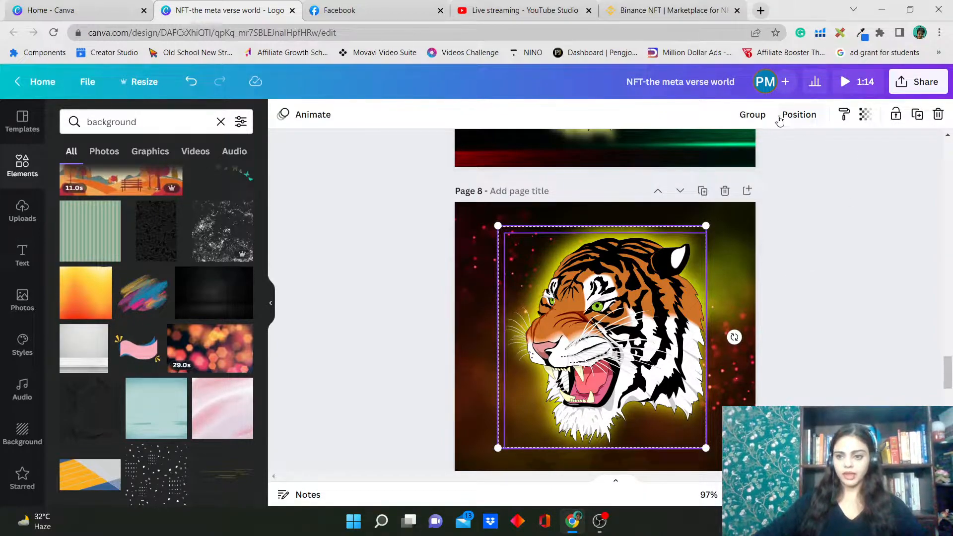
left_click(752, 114)
left_click(855, 315)
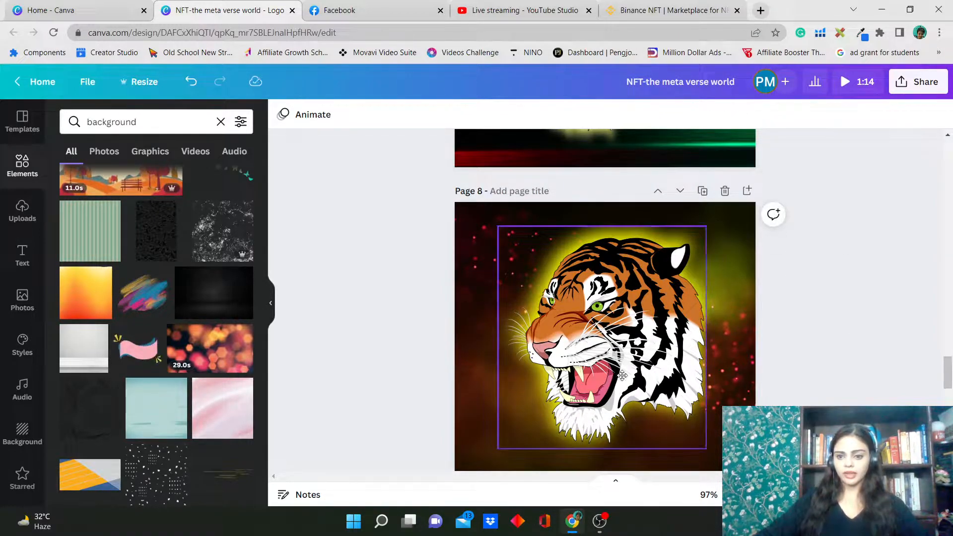
Step: Enlarge the grouped glowing tiger and reposition it to fill most of page 8
left_click(620, 376)
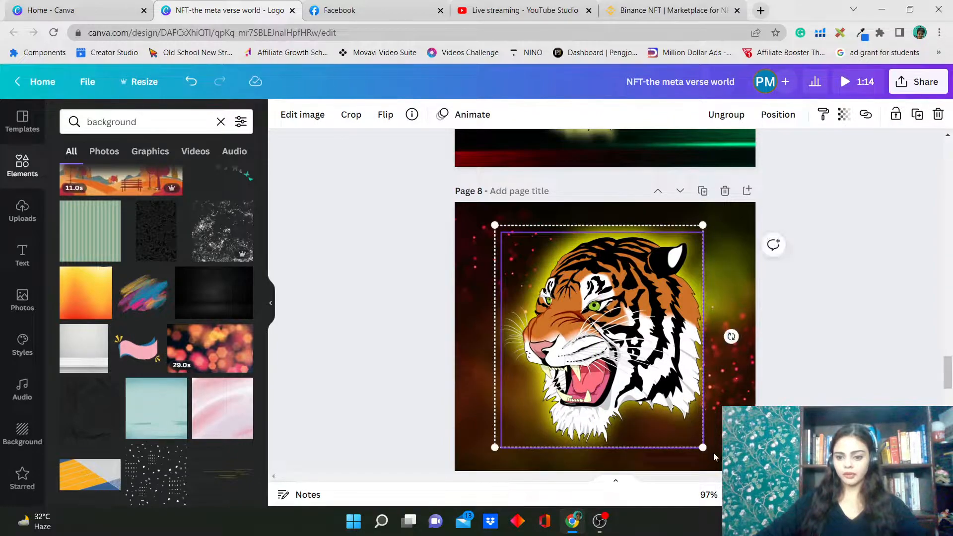
left_click_drag(702, 447, 740, 485)
left_click_drag(660, 414, 649, 399)
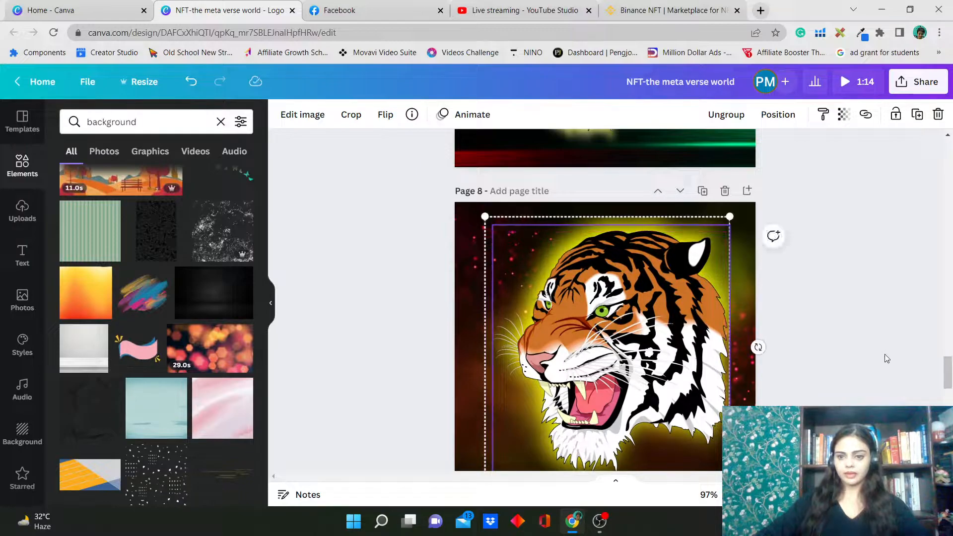
left_click(896, 348)
scroll(898, 348, "down", 3)
scroll(899, 352, "up", 2)
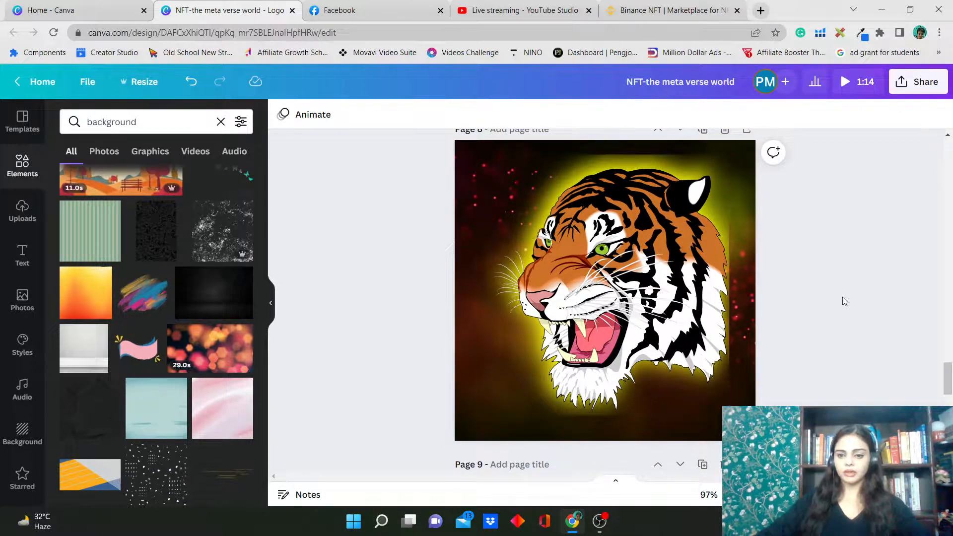
scroll(843, 296, "down", 2)
scroll(843, 293, "up", 2)
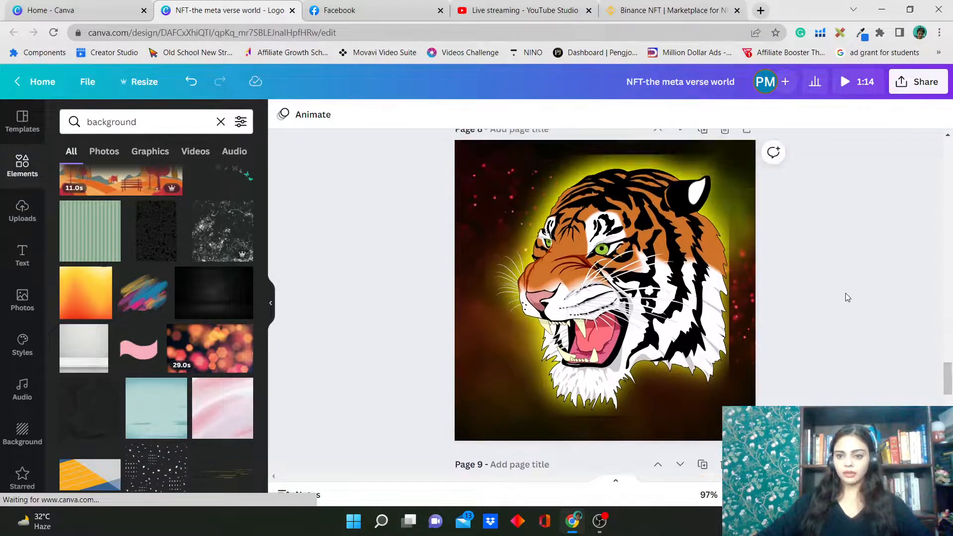
Step: Shift the grouped glowing tiger slightly to the left on page 8
left_click_drag(558, 274, 545, 275)
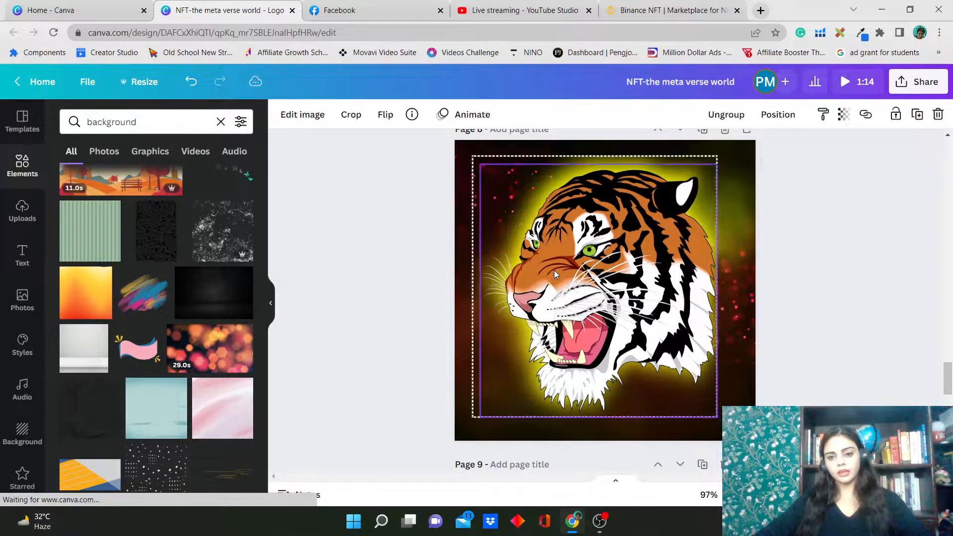
left_click(794, 298)
scroll(868, 180, "up", 2)
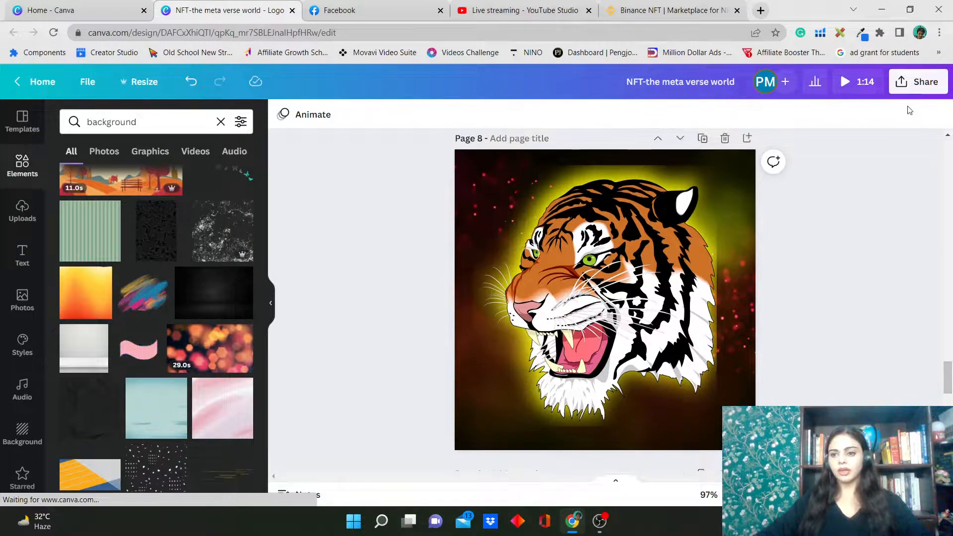
Step: Preview the design's playback, skipping ahead to the tiger pages, and return to the editor
left_click(853, 84)
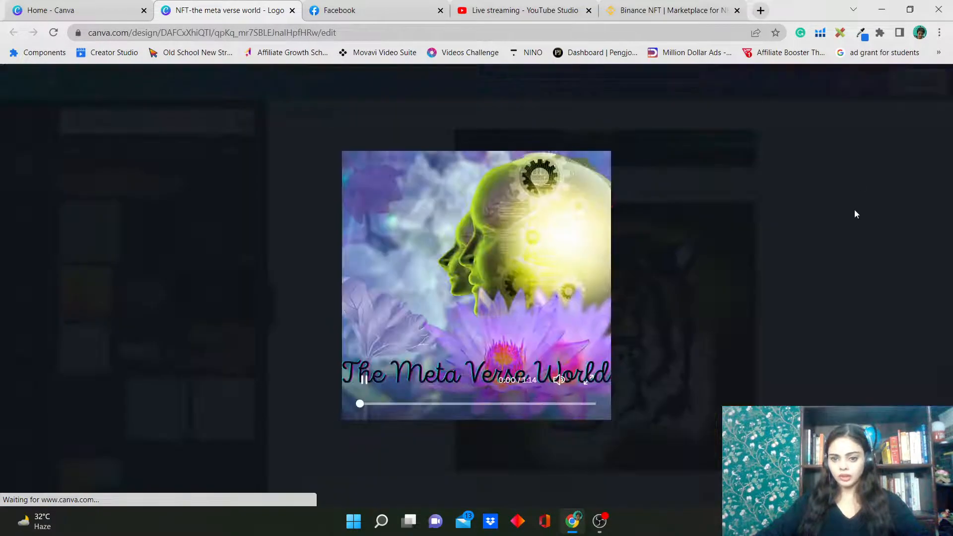
left_click(430, 403)
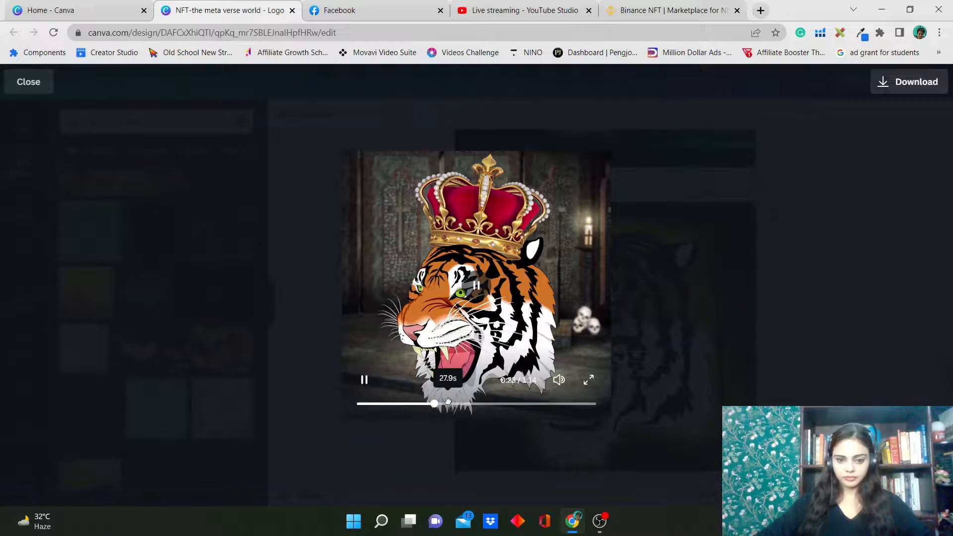
left_click(453, 403)
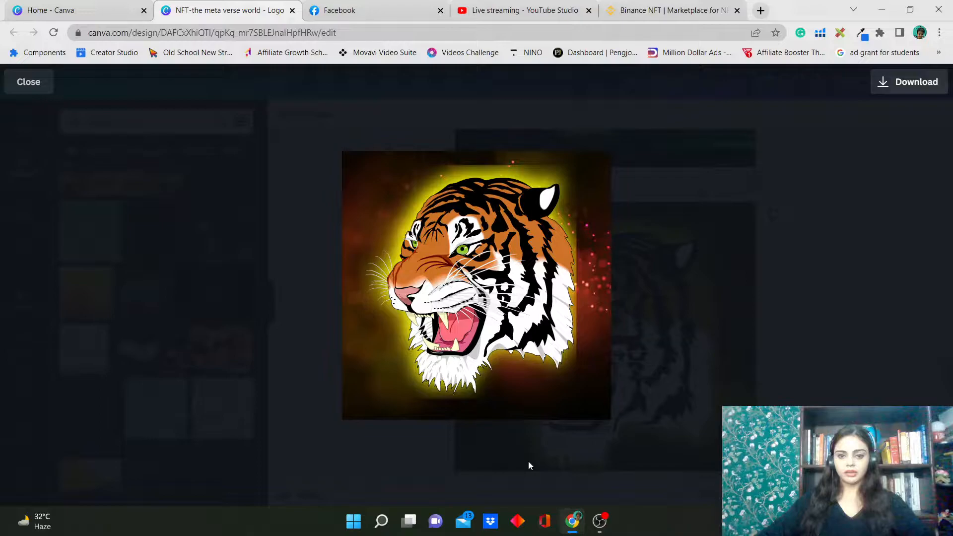
left_click(528, 460)
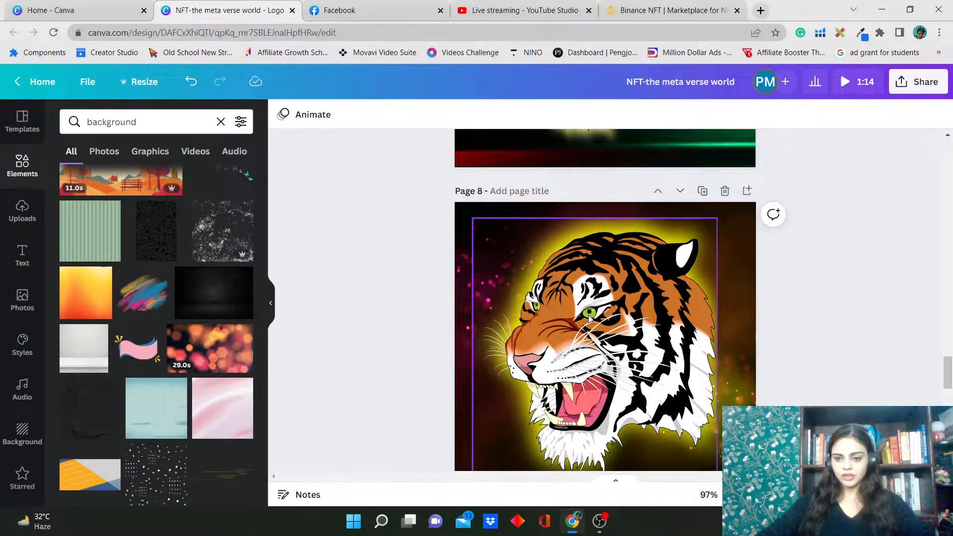
Step: Move the glowing tiger on page 8 to the right until its back runs past the page edge
left_click_drag(588, 314, 630, 314)
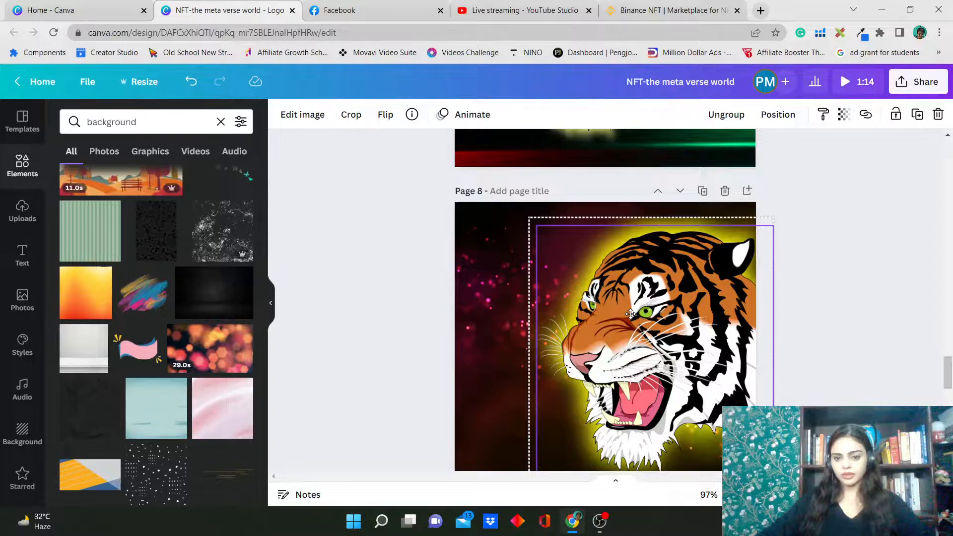
key("ctrl+z")
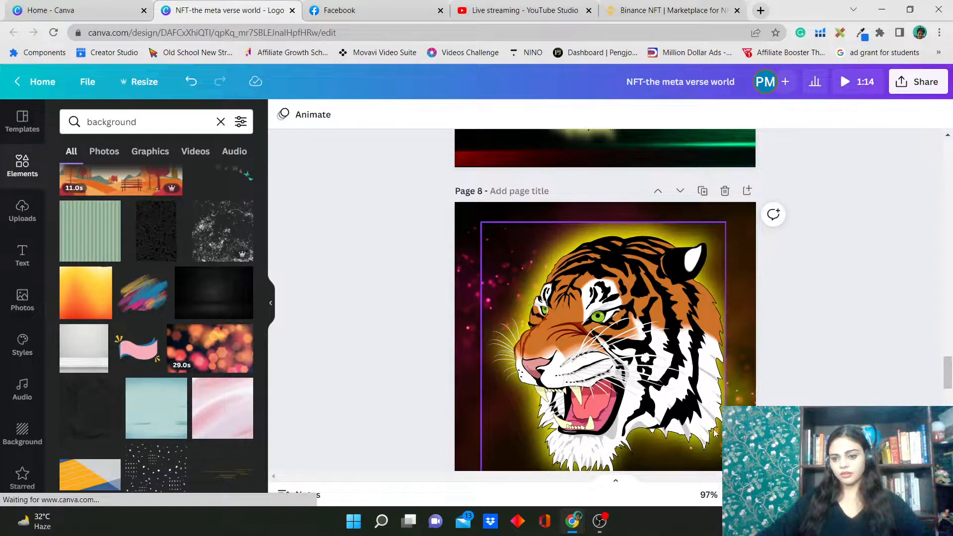
left_click_drag(646, 360, 696, 369)
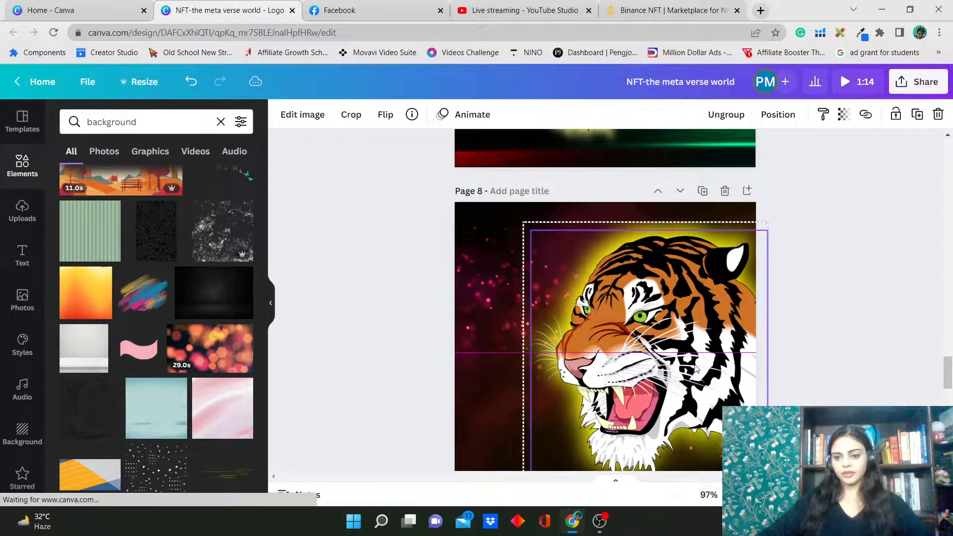
left_click(794, 223)
scroll(794, 223, "down", 1)
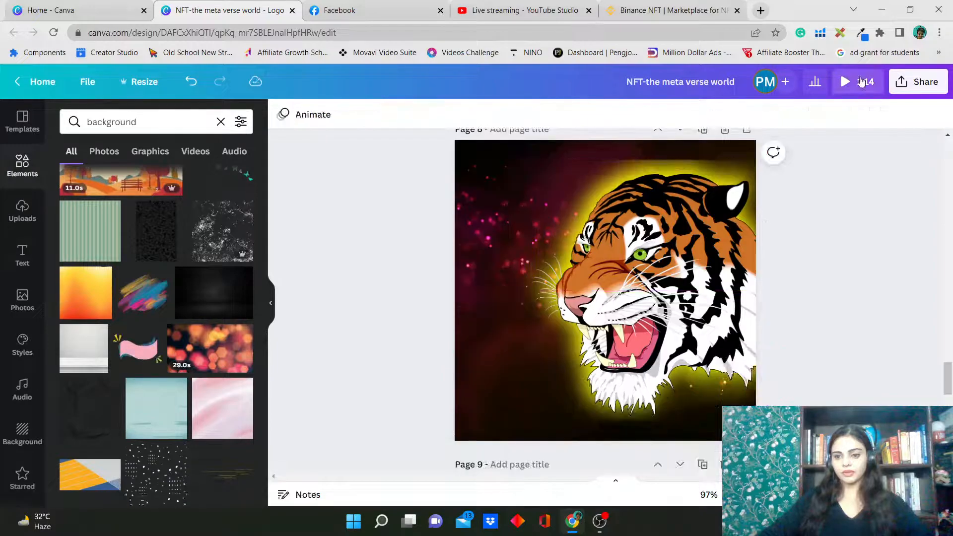
Step: Play the preview again around the 34-second mark, close it and compare the tiger designs on pages 7 and 8
left_click(861, 82)
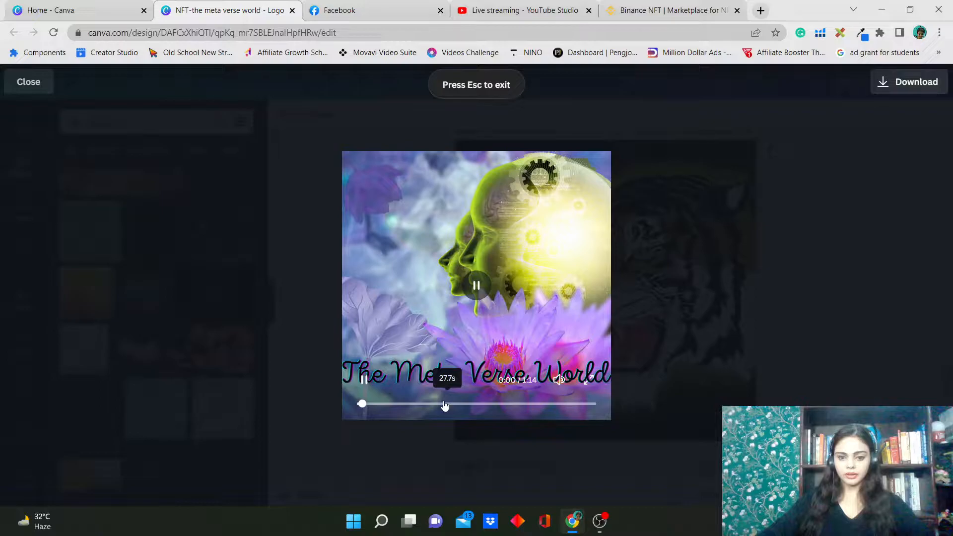
left_click(467, 404)
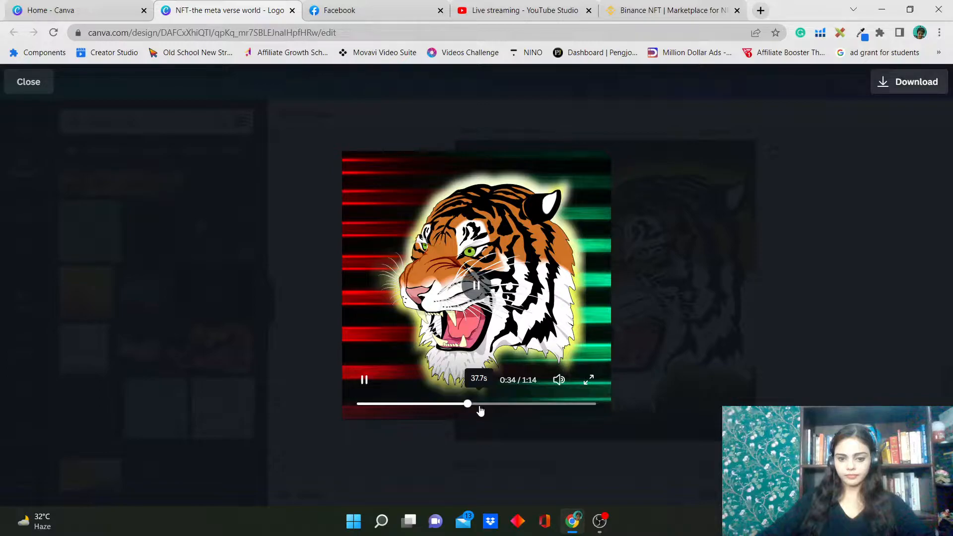
left_click(29, 82)
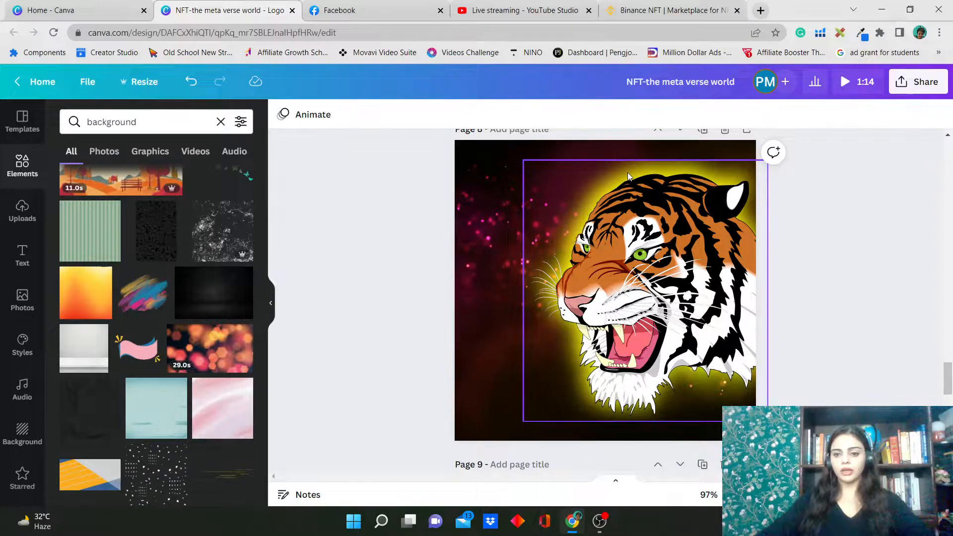
scroll(627, 172, "up", 5)
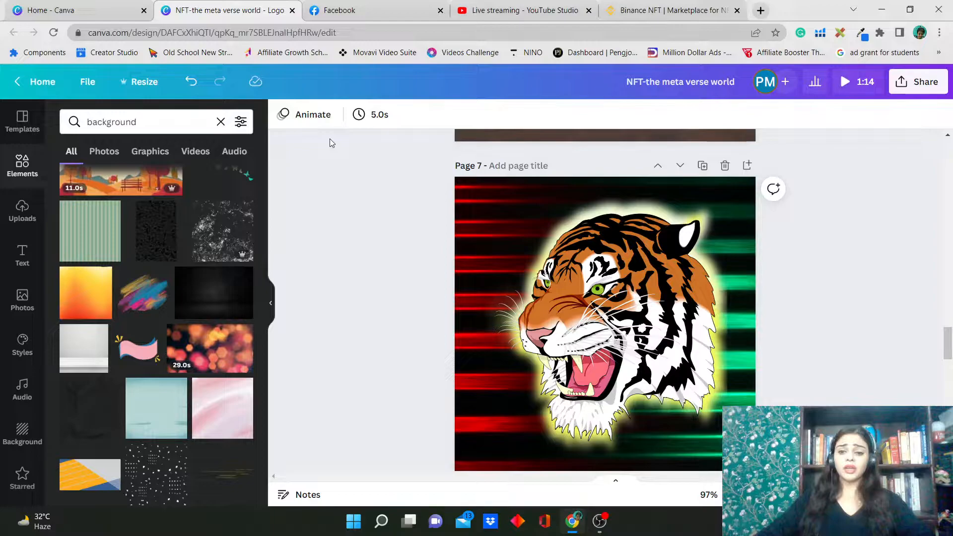
scroll(330, 138, "down", 5)
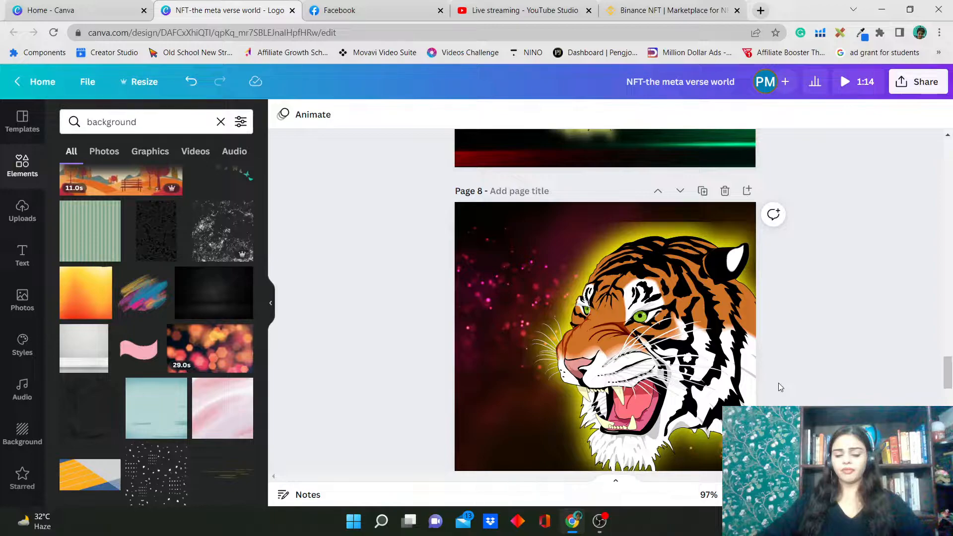
Step: Copy the plain tiger from page 4 and paste it onto the sunset background of page 10
scroll(811, 353, "down", 5)
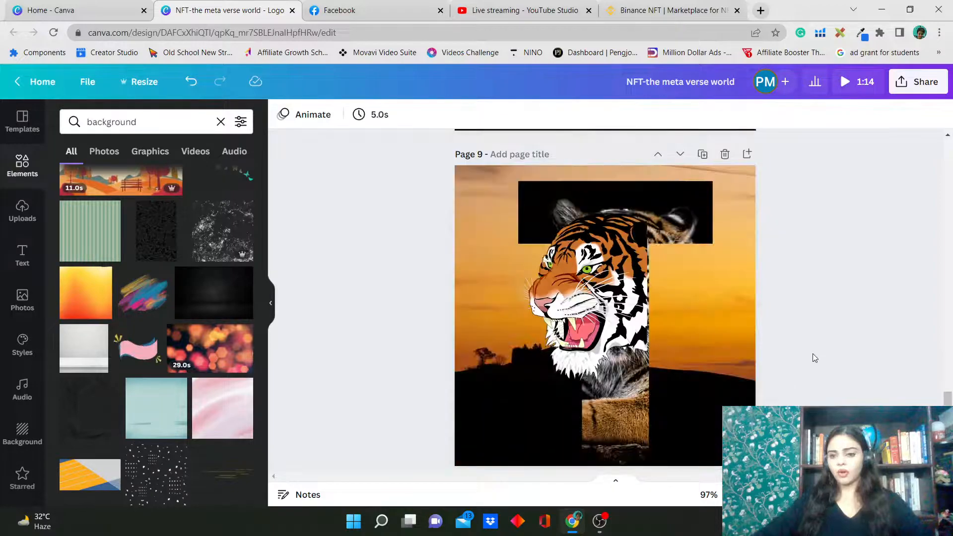
scroll(813, 352, "down", 1)
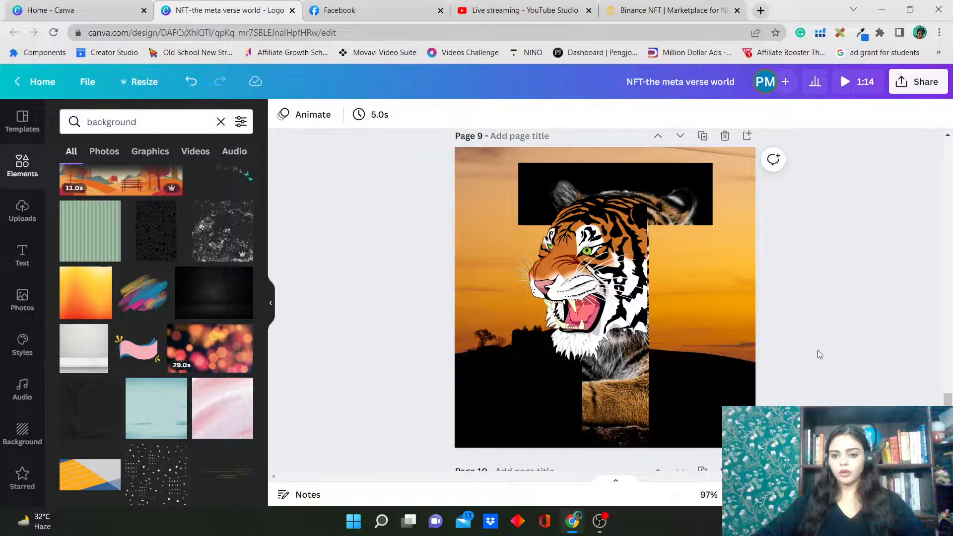
left_click(868, 273)
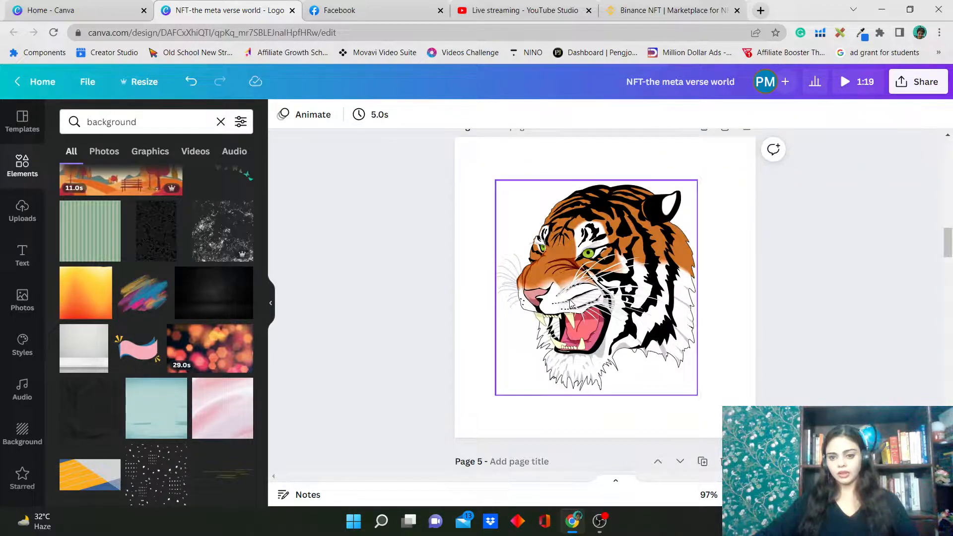
left_click(571, 293)
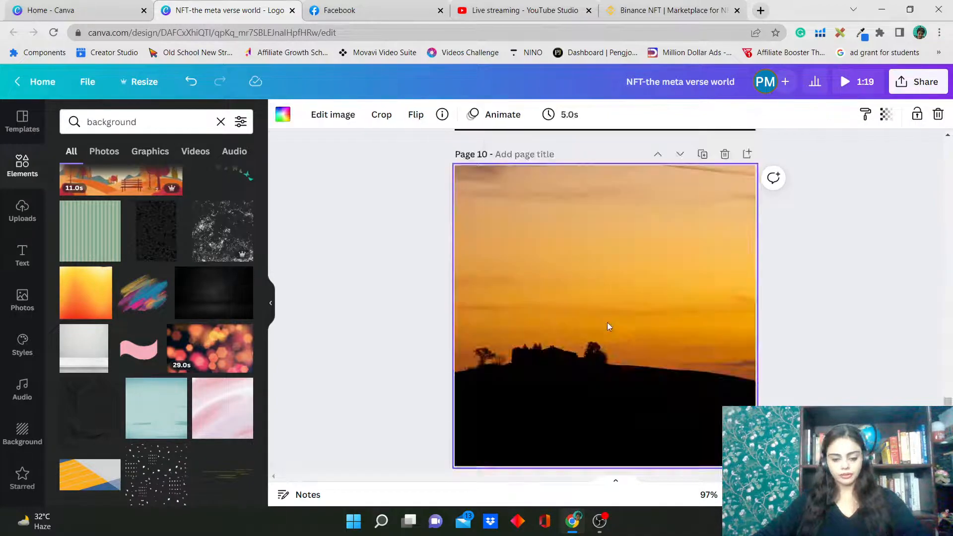
key("ctrl+v")
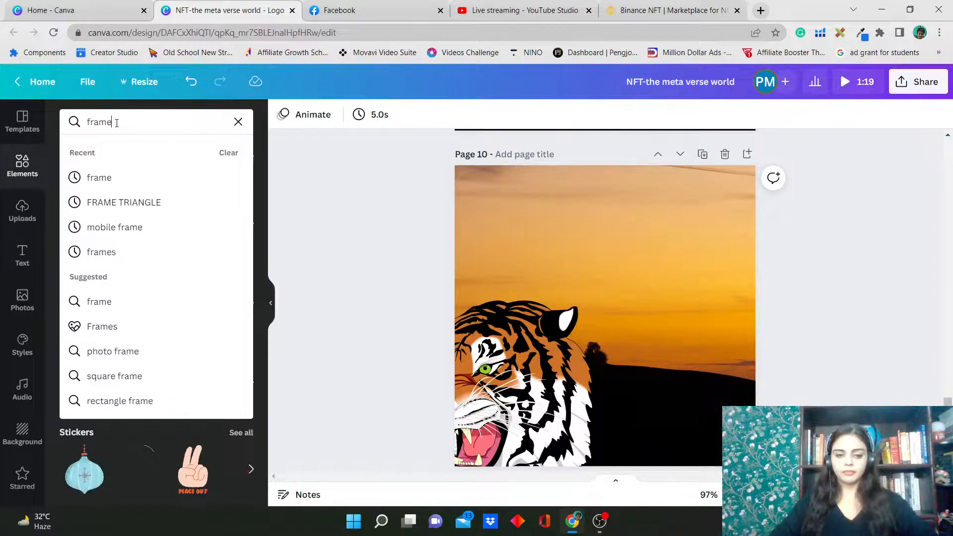
Step: Search the elements for "frame", add the letter T frame to page 10 and enlarge it
key("Return")
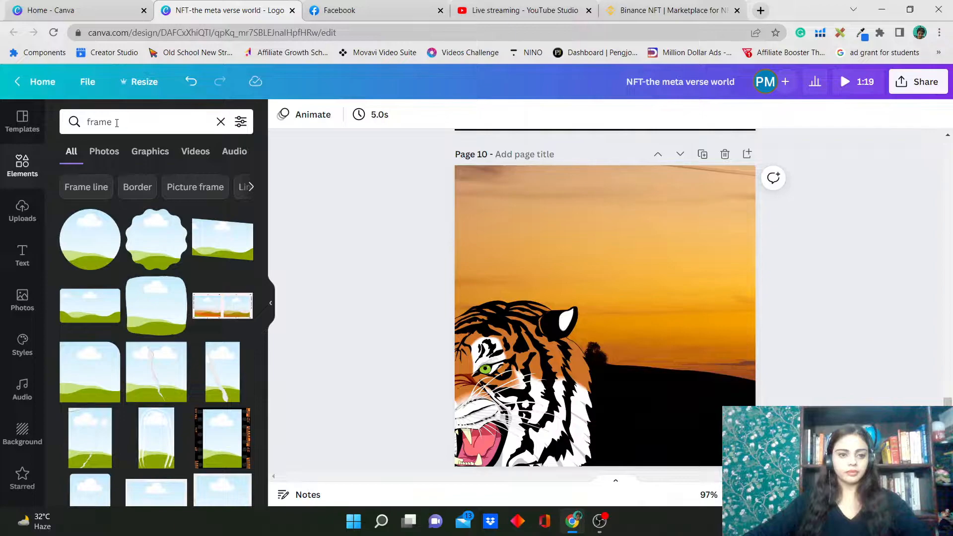
scroll(192, 245, "down", 5)
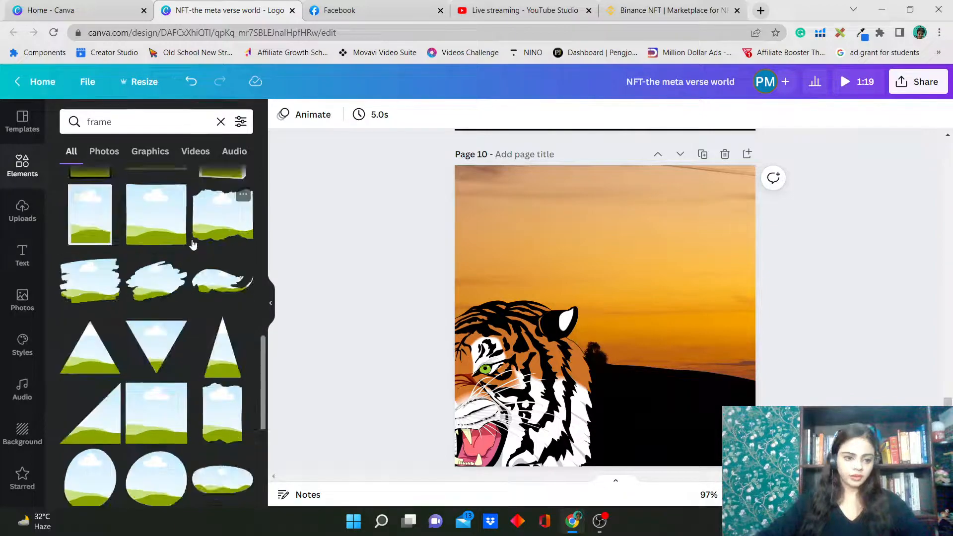
scroll(190, 245, "down", 2)
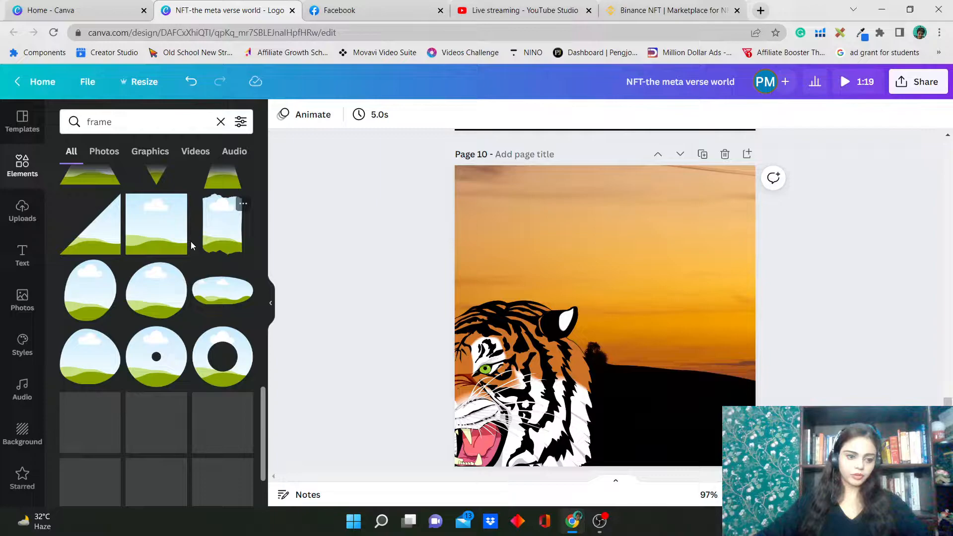
scroll(190, 241, "down", 5)
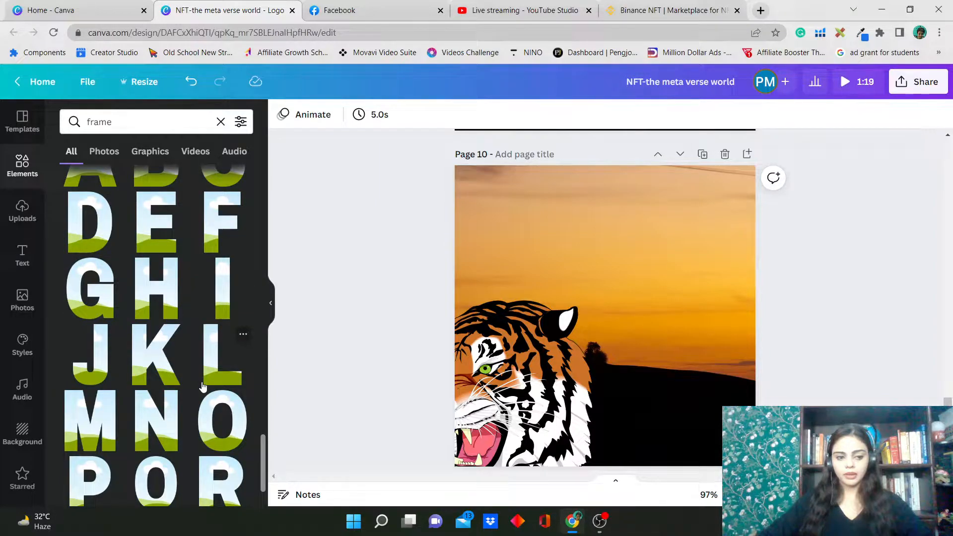
scroll(155, 342, "down", 4)
left_click(154, 342)
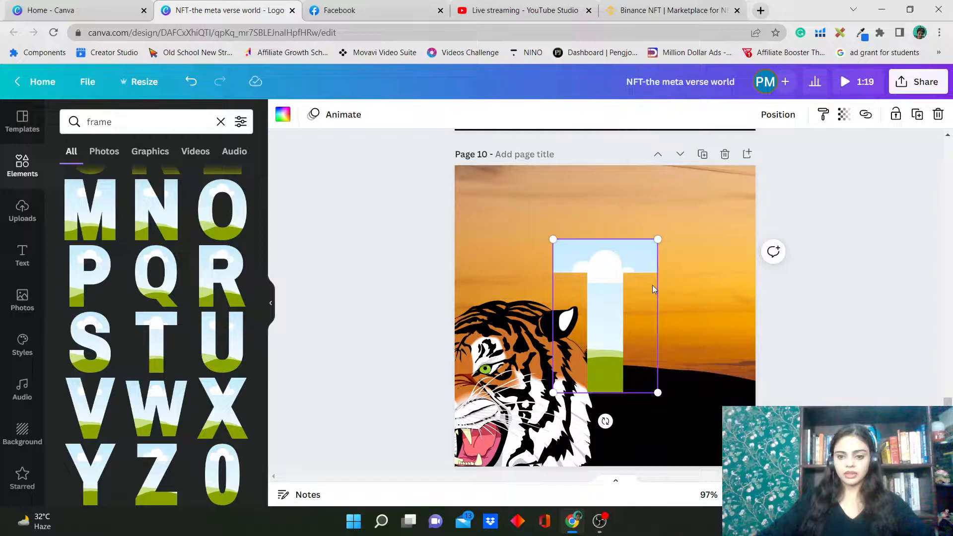
left_click_drag(657, 239, 681, 205)
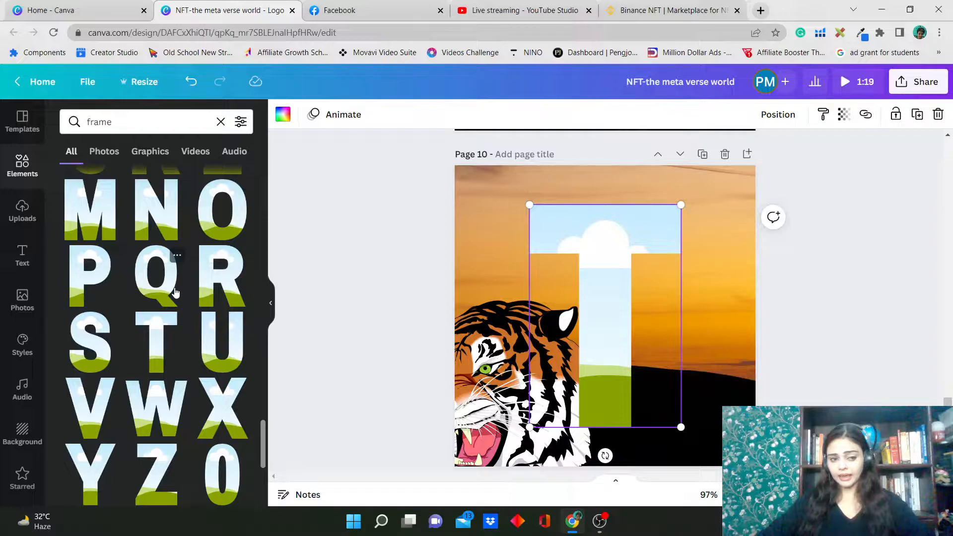
Step: Search the photos for "tiger" and fill the T frame with the orange-and-black tiger stripe texture
left_click(22, 297)
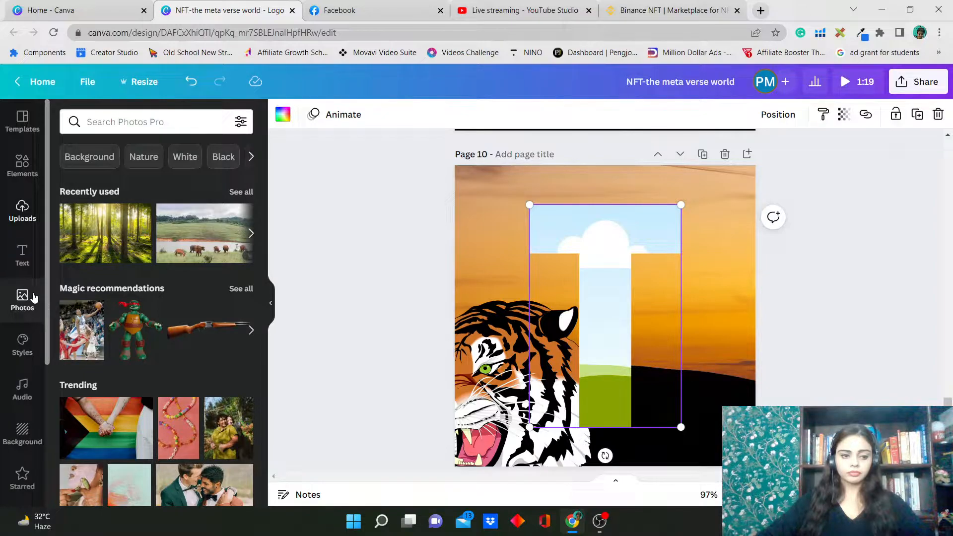
left_click(135, 124)
type("t")
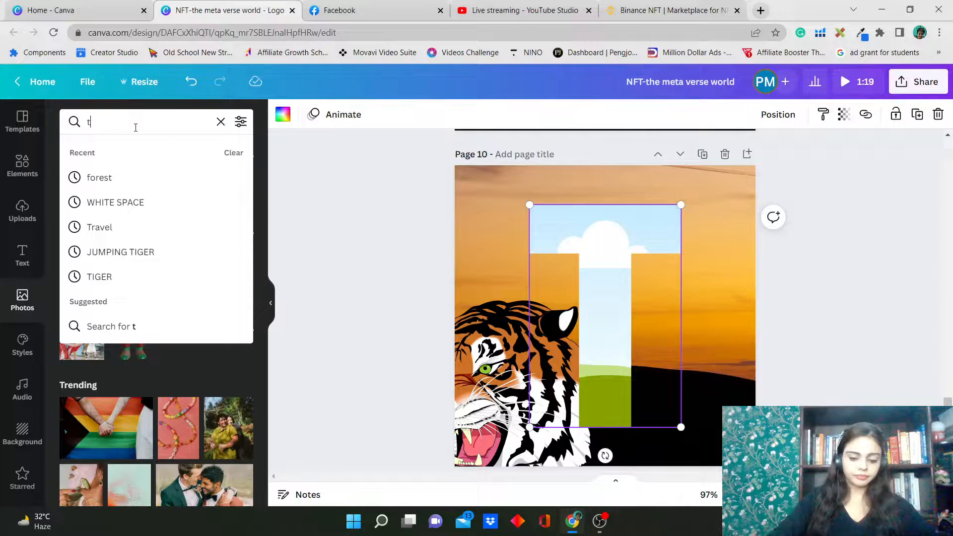
type("iger")
key("Return")
scroll(189, 371, "down", 4)
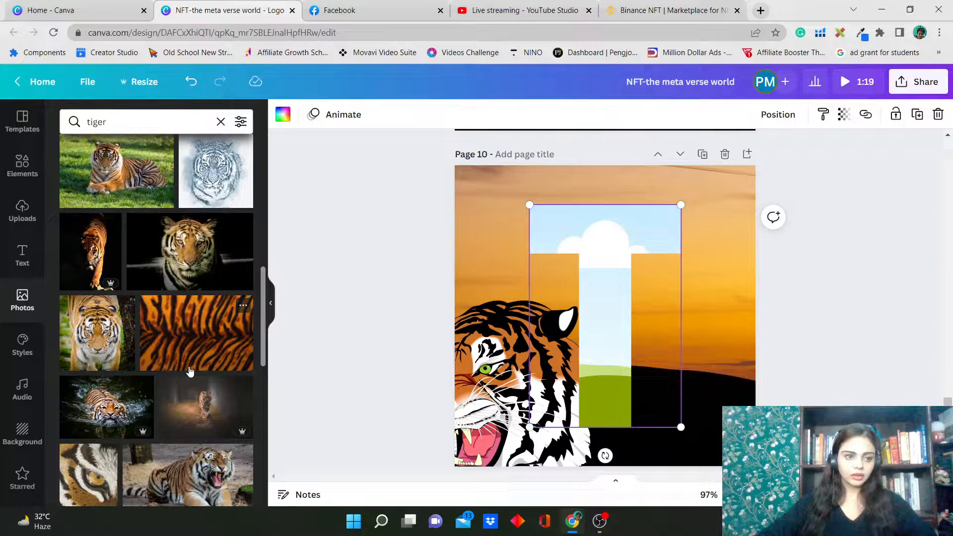
scroll(189, 372, "down", 5)
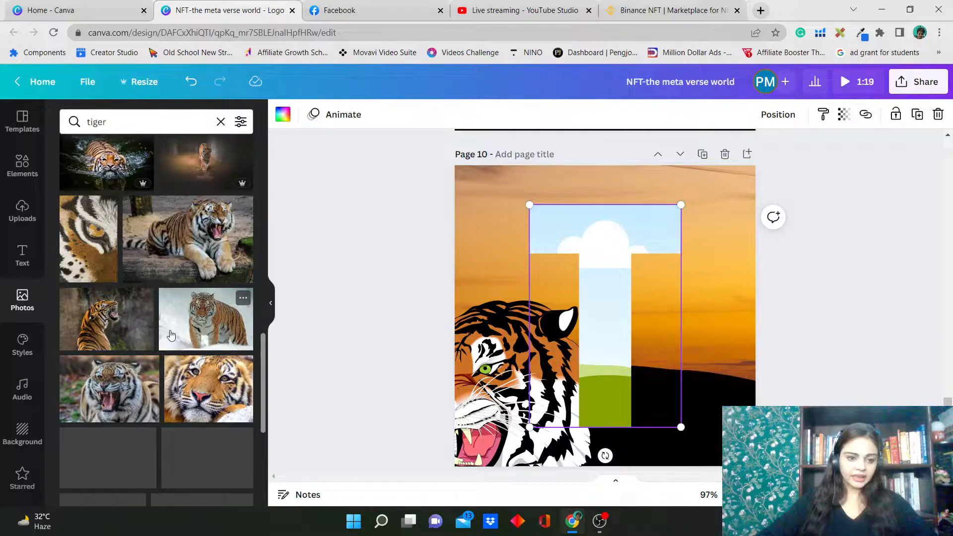
scroll(171, 336, "up", 5)
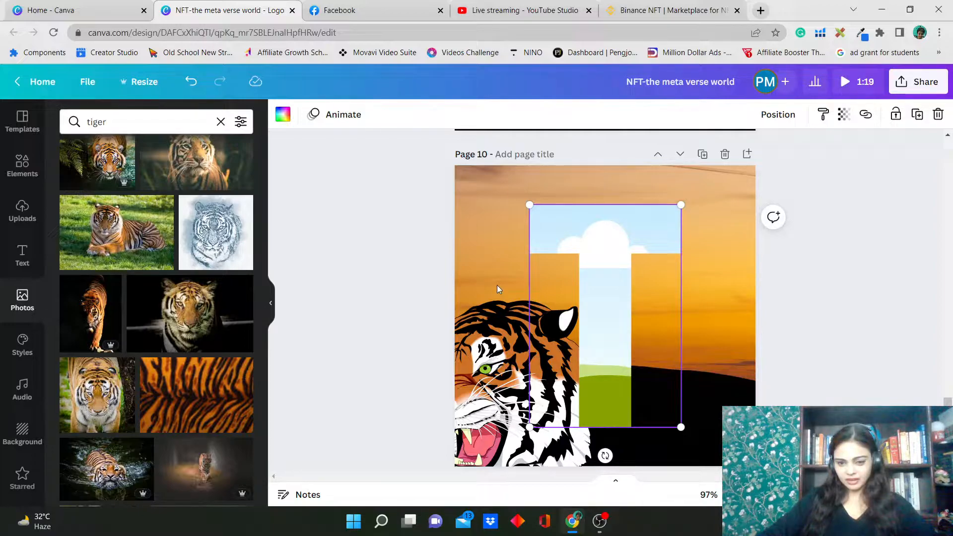
scroll(208, 298, "up", 3)
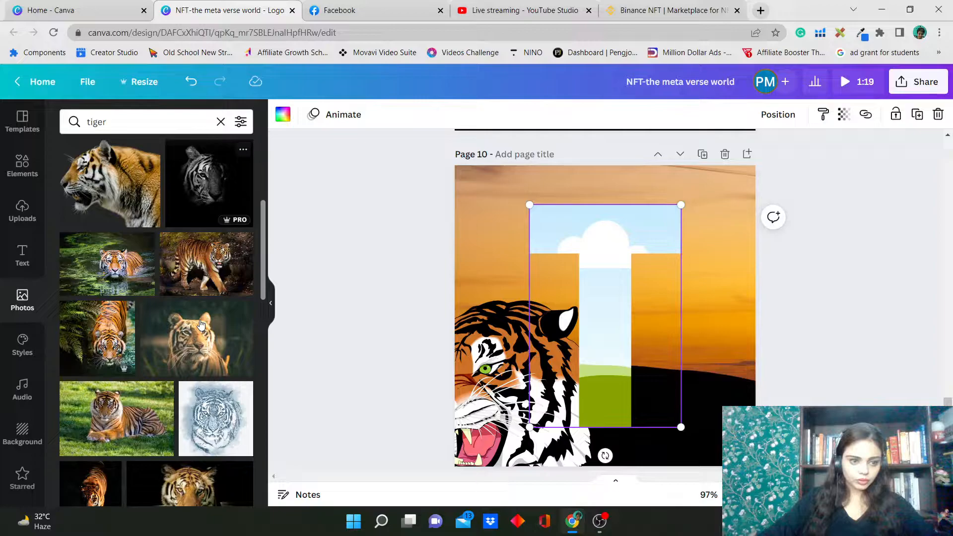
scroll(201, 325, "down", 5)
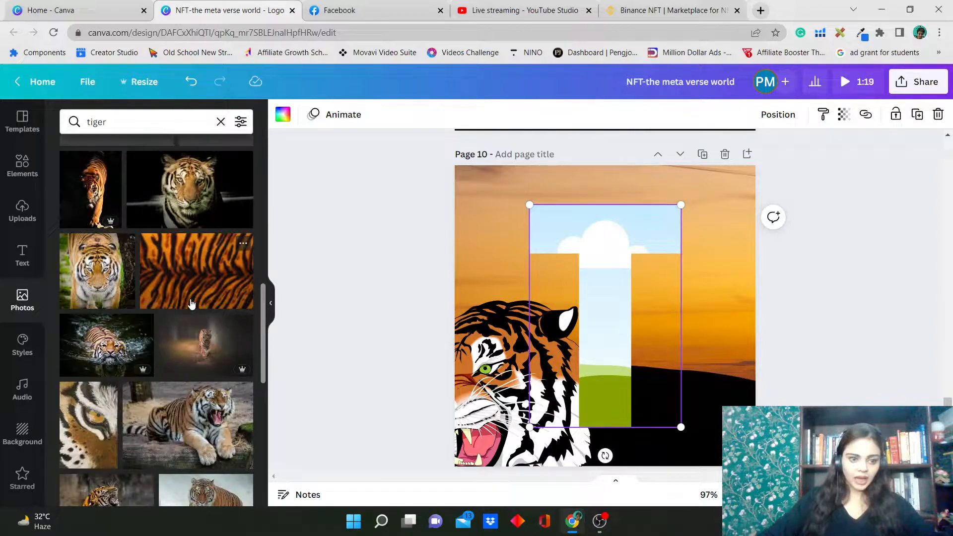
left_click(212, 278)
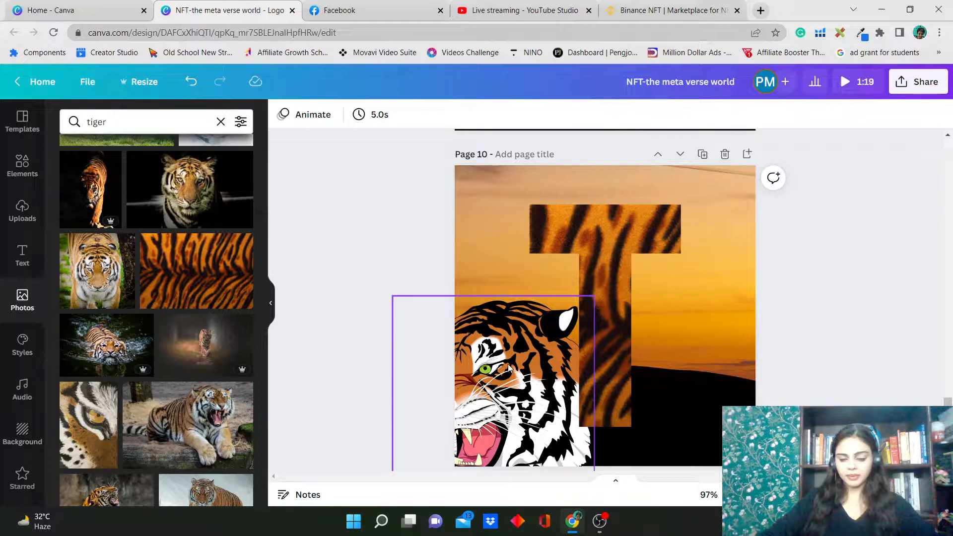
Step: Overlap the roaring tiger illustration with the T on page 10, and detach and delete the T's stripe texture
left_click_drag(509, 368, 568, 257)
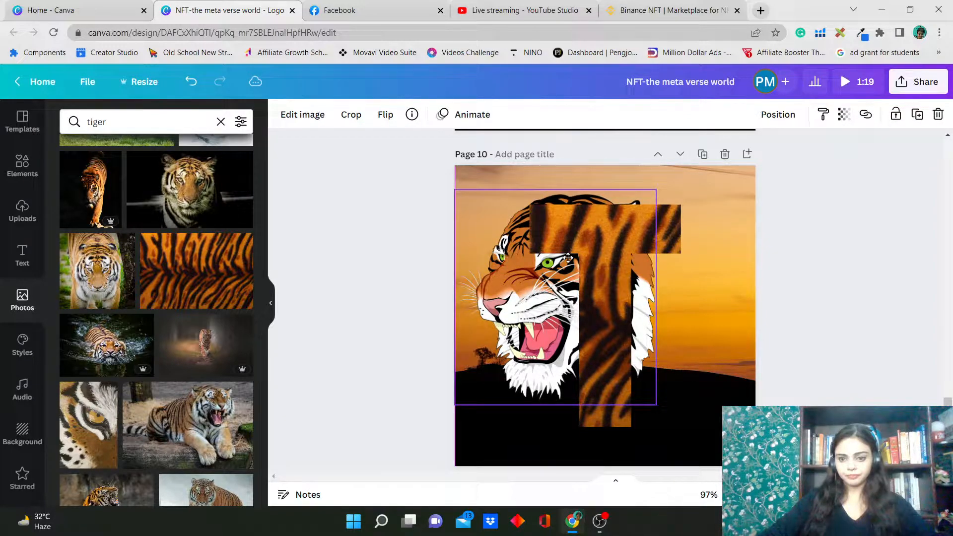
left_click_drag(568, 258, 626, 266)
right_click(627, 266)
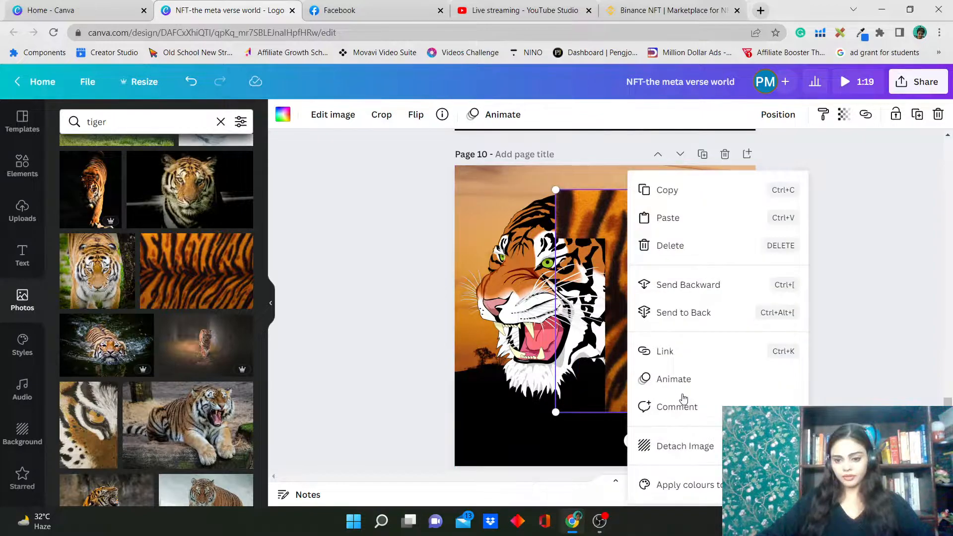
left_click(684, 445)
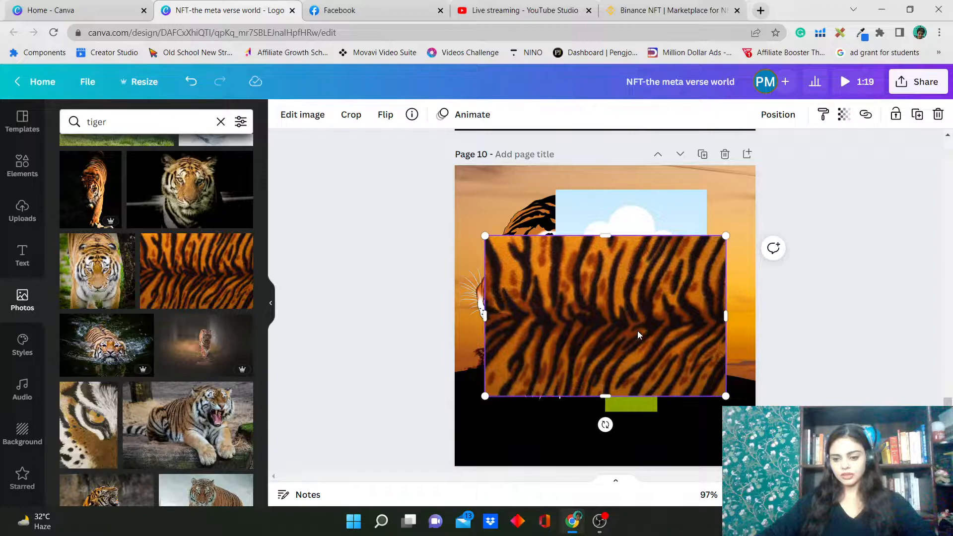
key("Delete")
Step: Fill the T frame with the photo of the tiger lying on grass, cropped so the face sits in the stem
scroll(133, 302, "up", 4)
left_click_drag(133, 300, 633, 270)
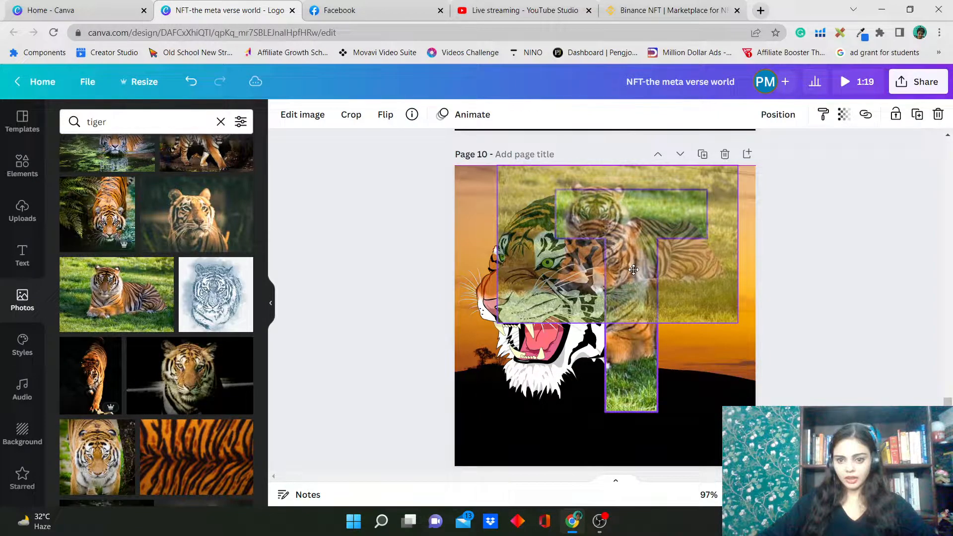
double_click(633, 269)
left_click_drag(634, 270, 662, 259)
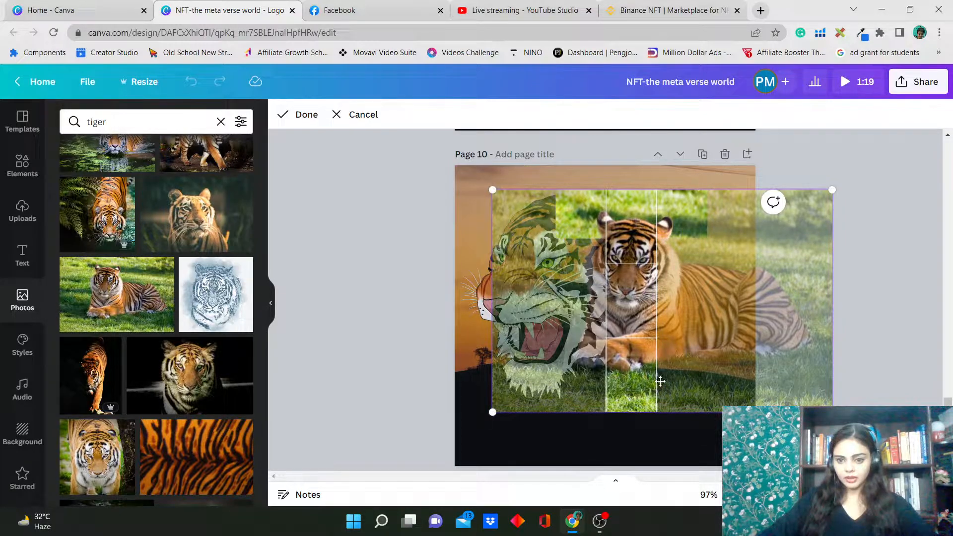
left_click(463, 314)
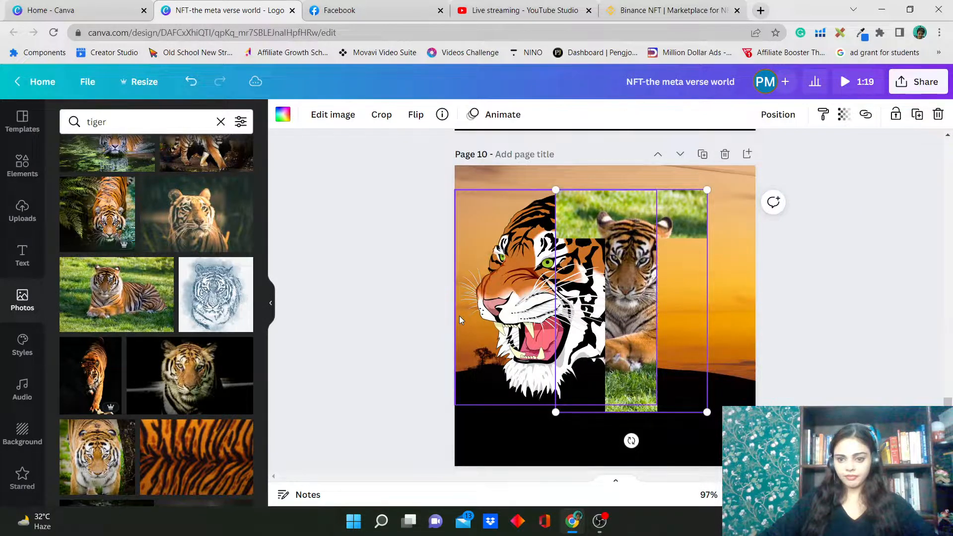
Step: Enlarge the T frame slightly and shift the roaring tiger illustration down to the page's lower-left corner
left_click_drag(707, 189, 723, 166)
left_click_drag(504, 334, 462, 417)
left_click_drag(637, 236, 612, 262)
left_click(503, 417)
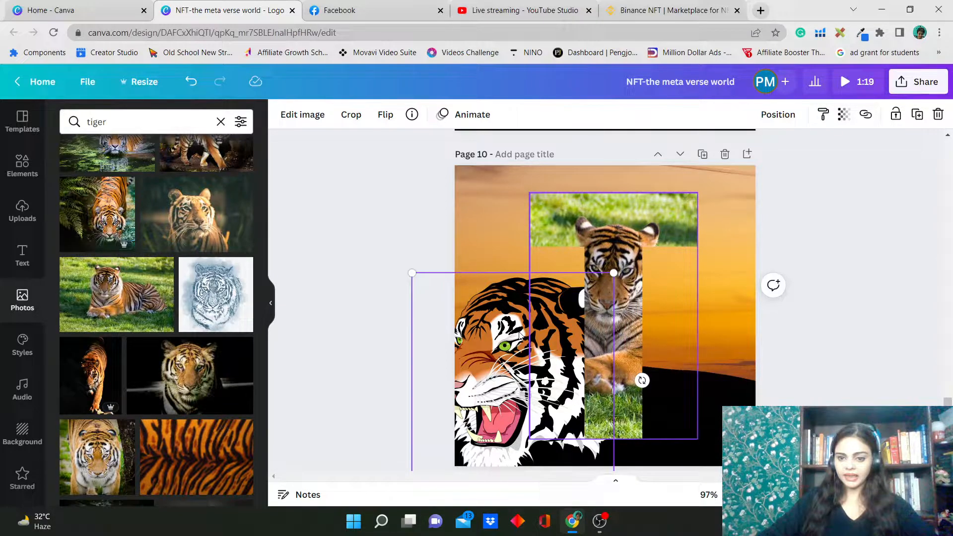
left_click(640, 228)
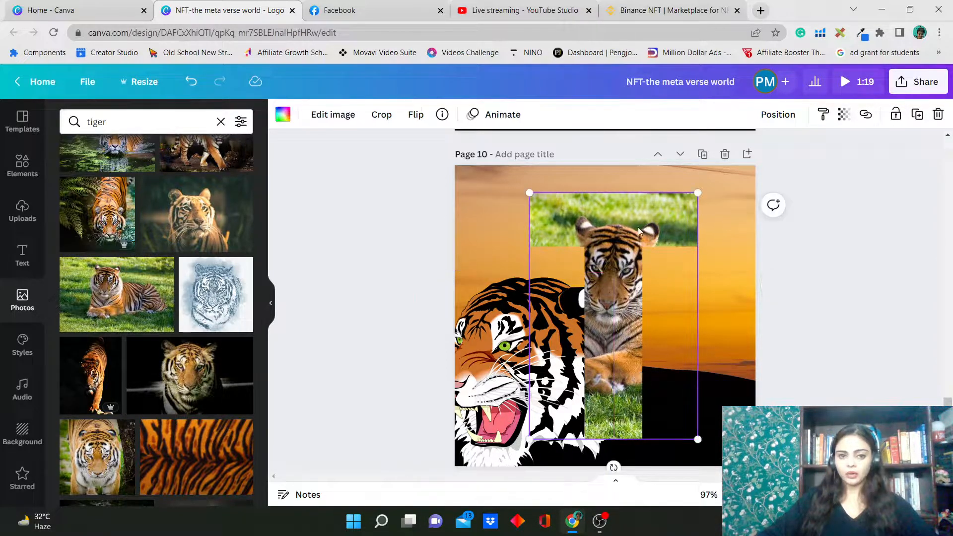
left_click(562, 357)
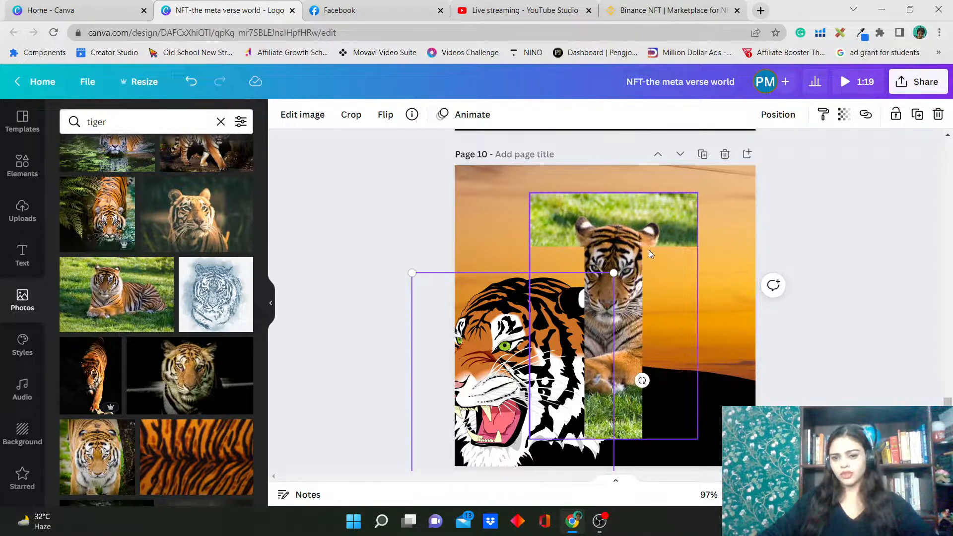
Step: Detach the lying tiger photo from the T frame and separate them, with the frame above and the photo below
right_click(616, 227)
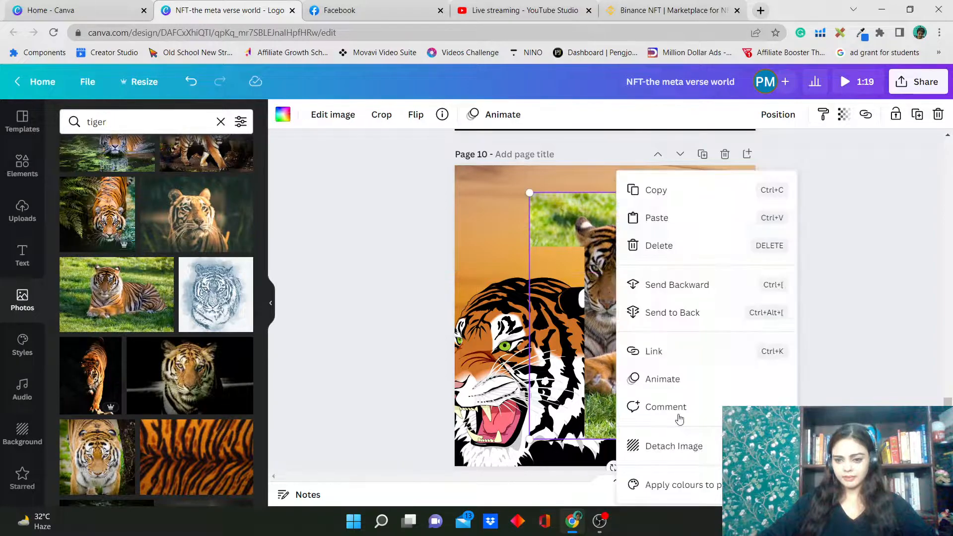
left_click(685, 452)
left_click_drag(630, 330, 668, 431)
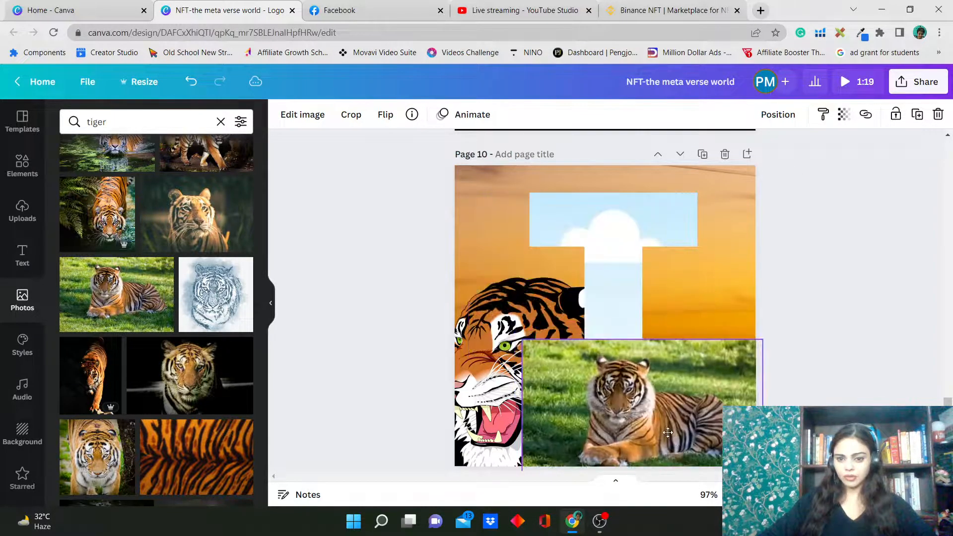
left_click_drag(616, 272, 576, 219)
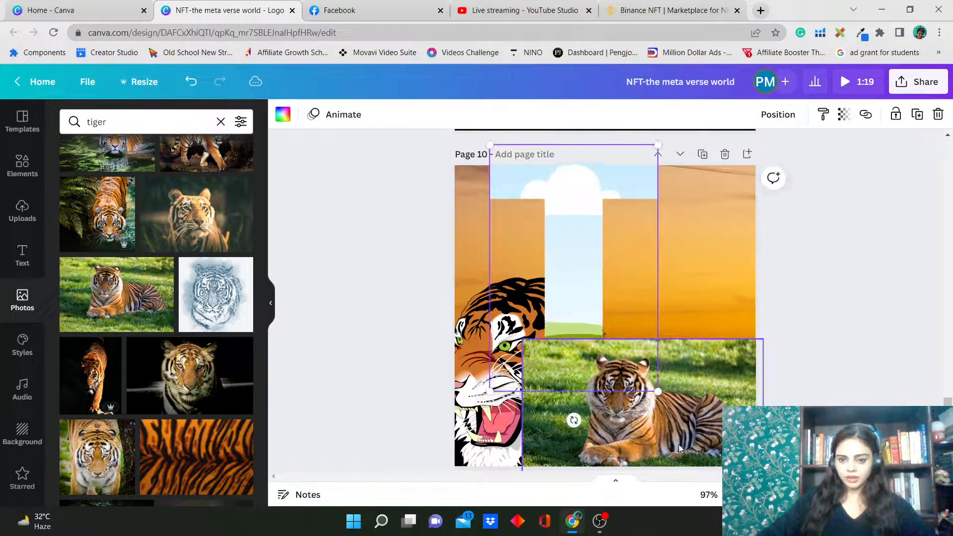
left_click(676, 428)
left_click_drag(676, 427, 653, 386)
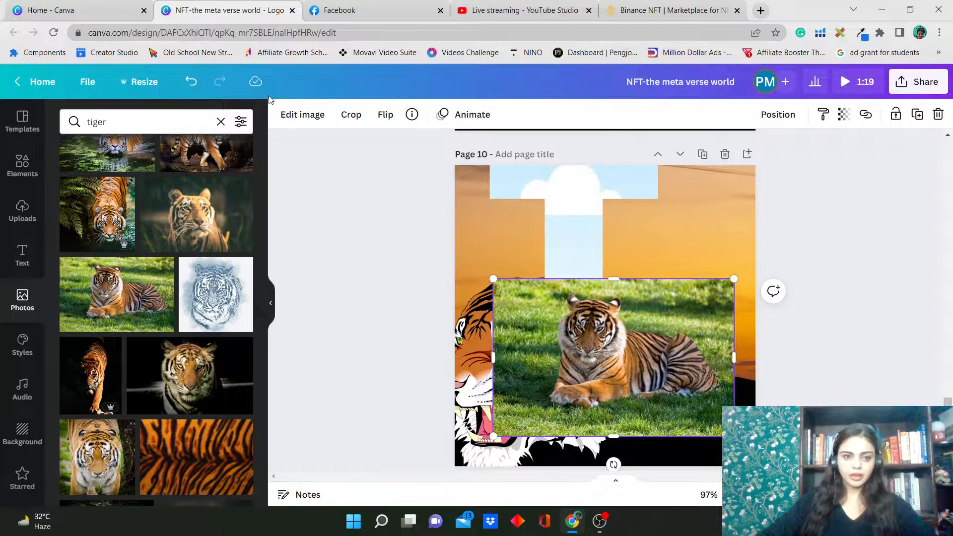
Step: Crop the sides of the detached lying tiger photo, and set its brightness to 16 and saturation to 73
left_click(299, 117)
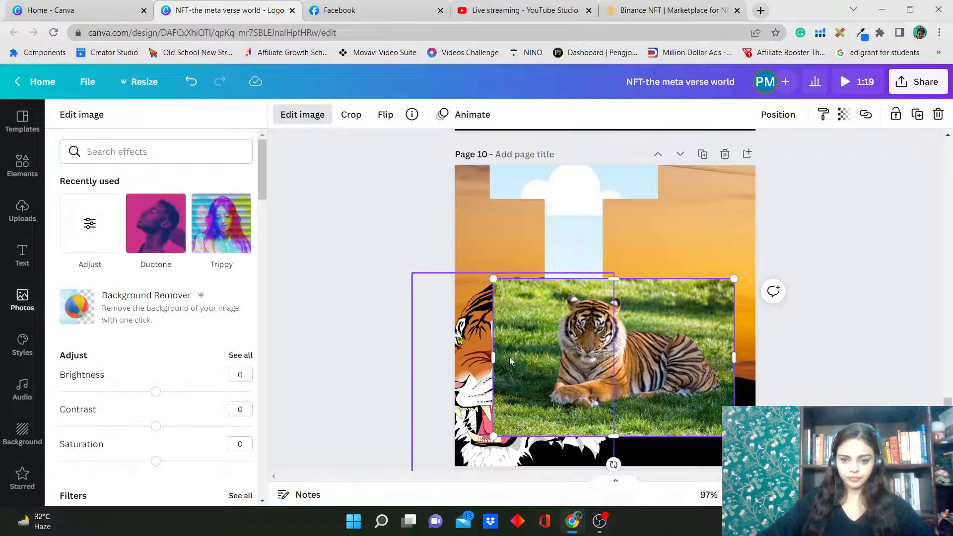
left_click_drag(492, 356, 530, 356)
left_click_drag(733, 357, 724, 358)
left_click_drag(638, 374, 626, 374)
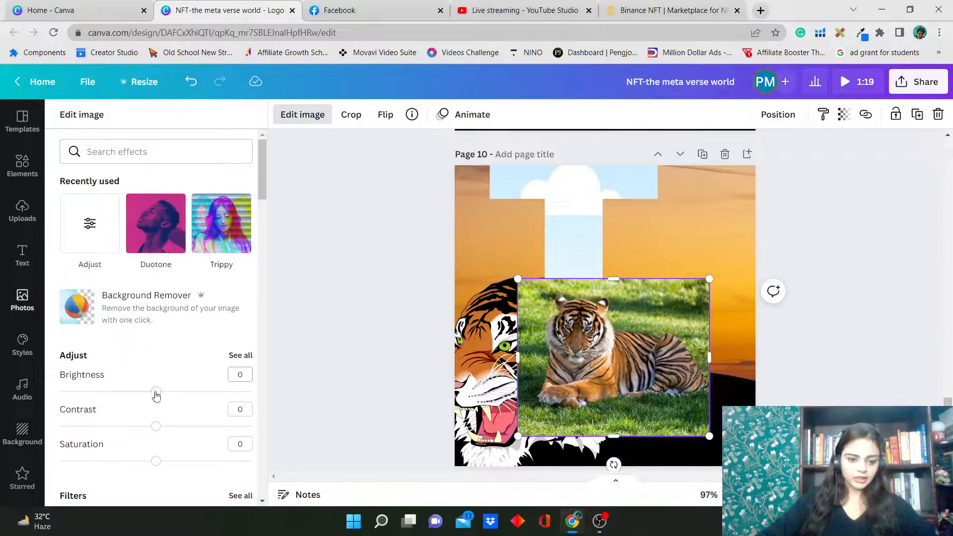
left_click_drag(160, 395, 172, 394)
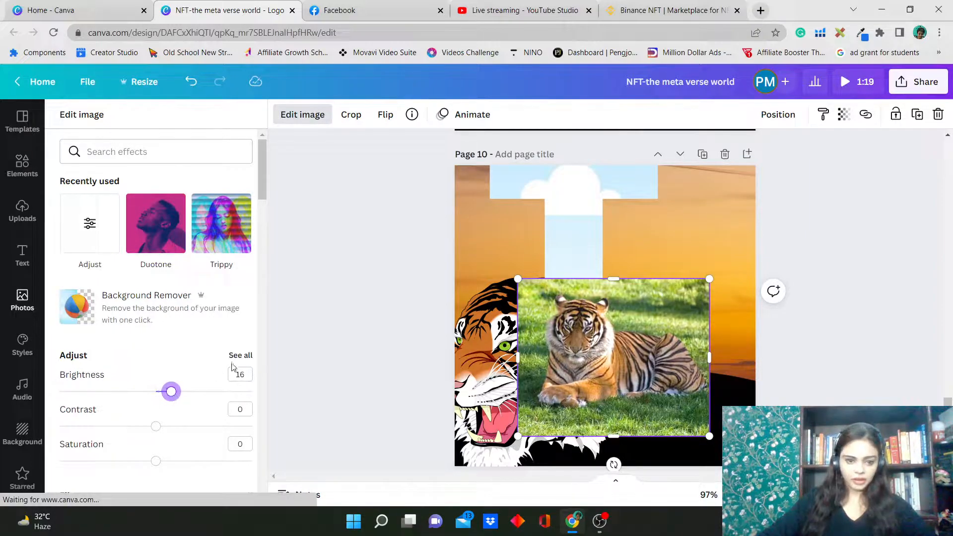
left_click(241, 355)
left_click_drag(157, 239, 228, 246)
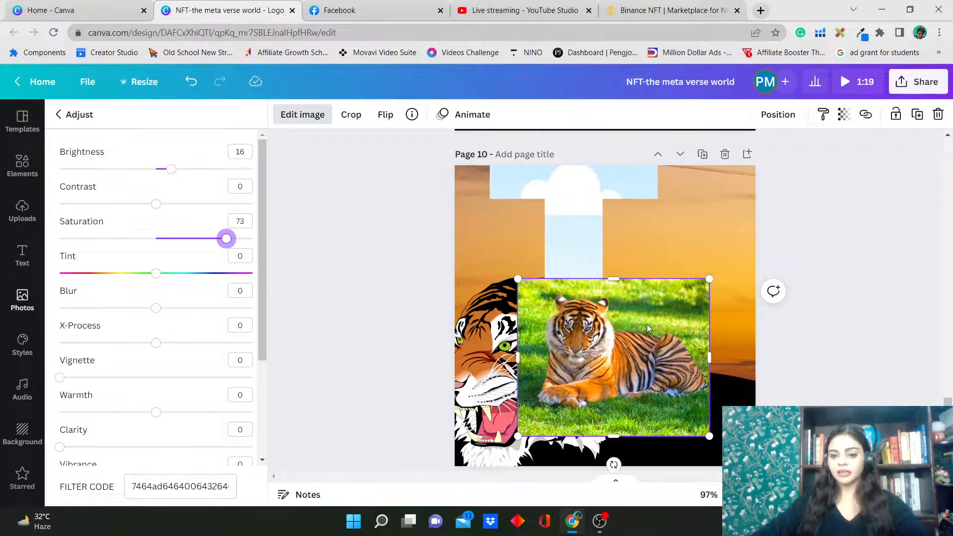
Step: Add an unedited copy of the lying tiger photo to compare with the adjusted one, and delete the copy
left_click(22, 301)
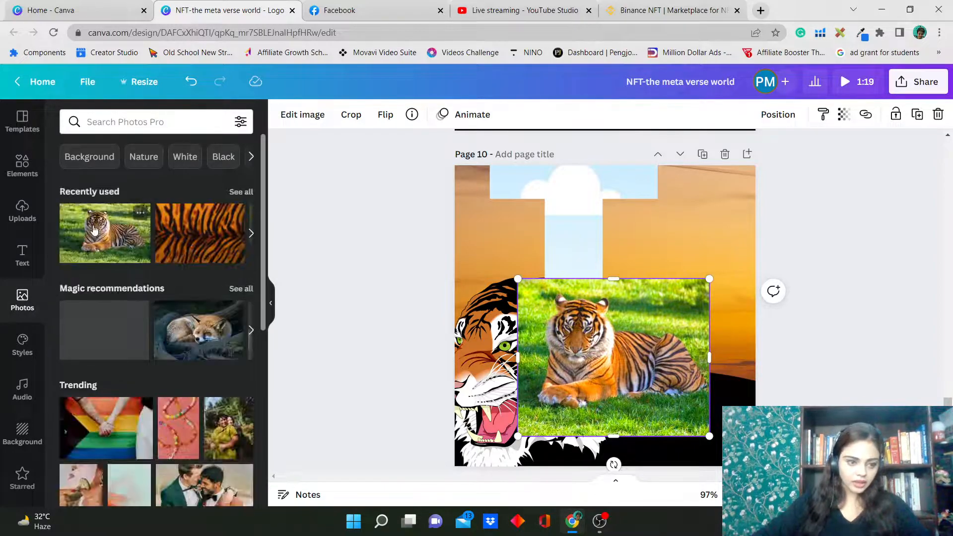
left_click(105, 234)
left_click_drag(600, 288, 595, 229)
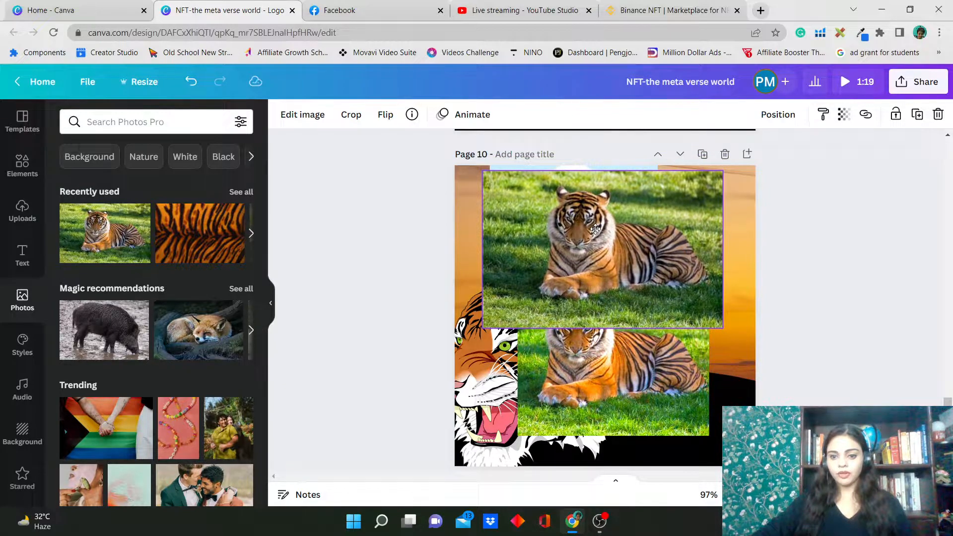
left_click(797, 254)
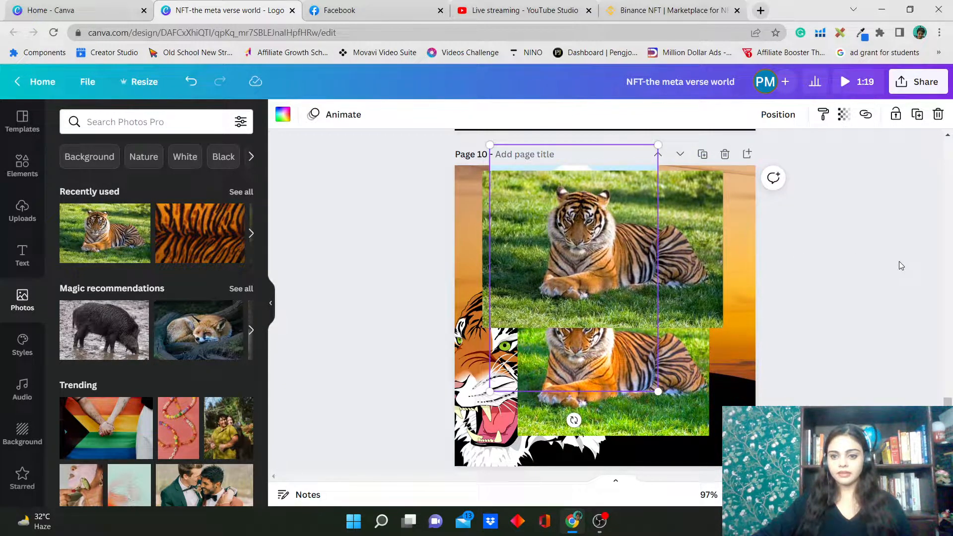
left_click(691, 236)
left_click_drag(725, 170, 726, 380)
left_click_drag(669, 388, 691, 388)
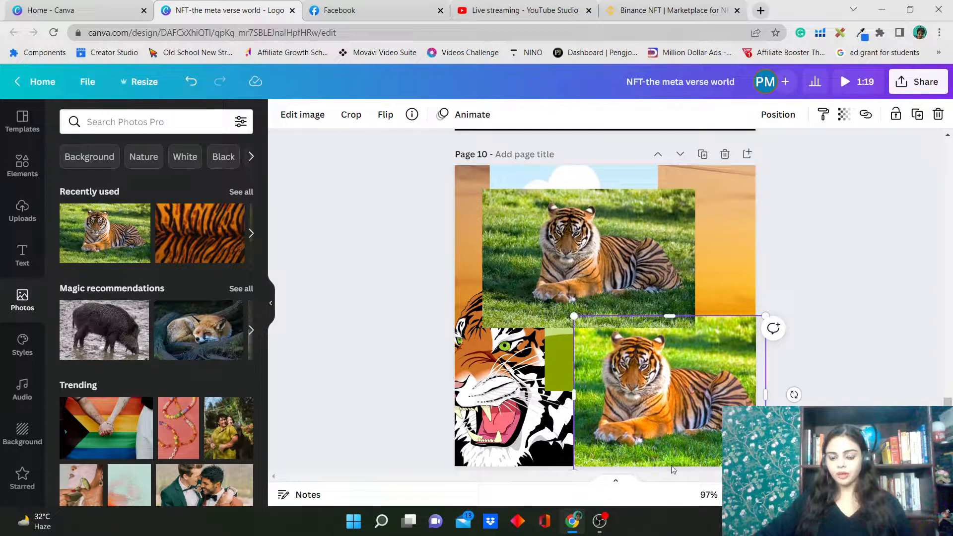
left_click(626, 263)
key("Delete")
Step: Bring the empty T frame fully back onto the page and set the adjusted tiger photo's tint to -48
left_click_drag(681, 369, 647, 334)
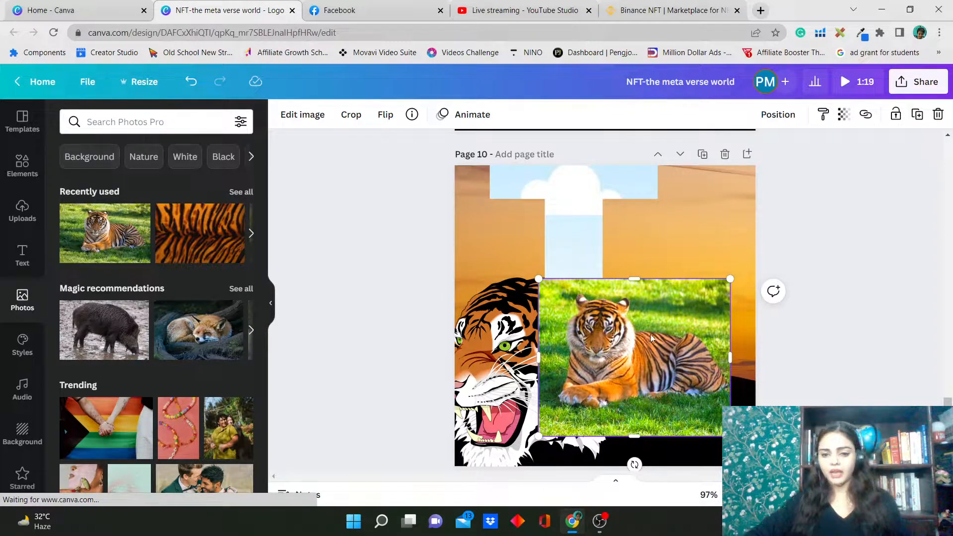
left_click_drag(578, 222, 606, 264)
left_click(607, 318)
left_click(306, 118)
scroll(159, 375, "down", 3)
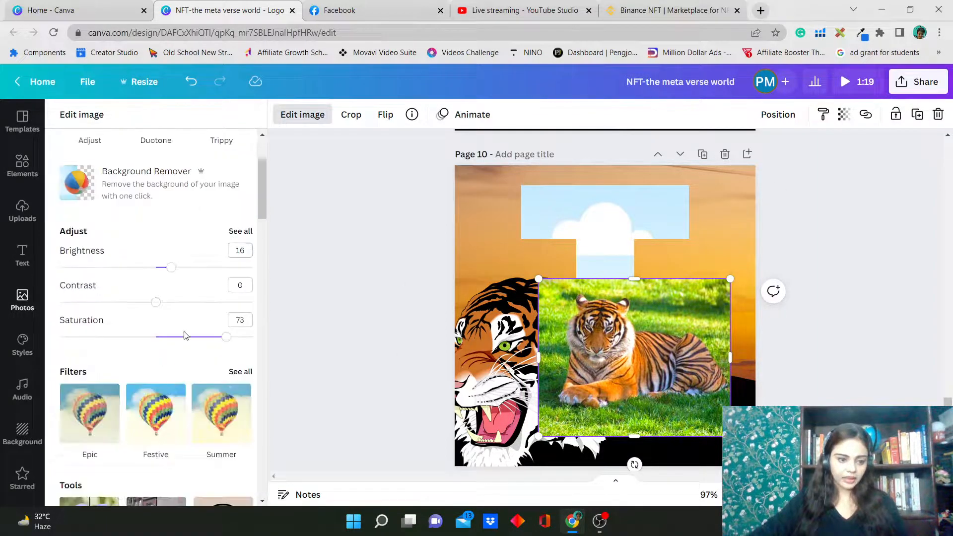
left_click(241, 231)
left_click_drag(156, 275, 125, 283)
left_click_drag(125, 284, 112, 284)
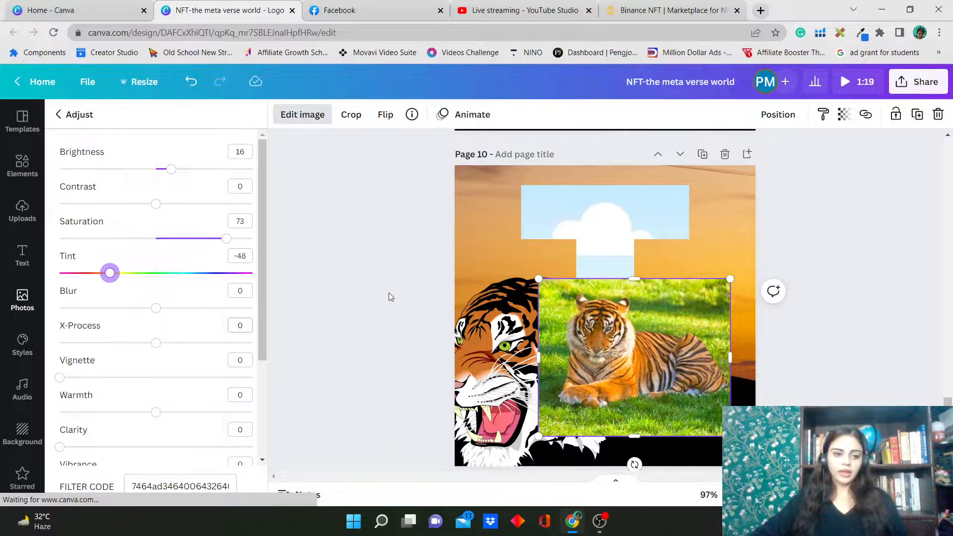
left_click(736, 237)
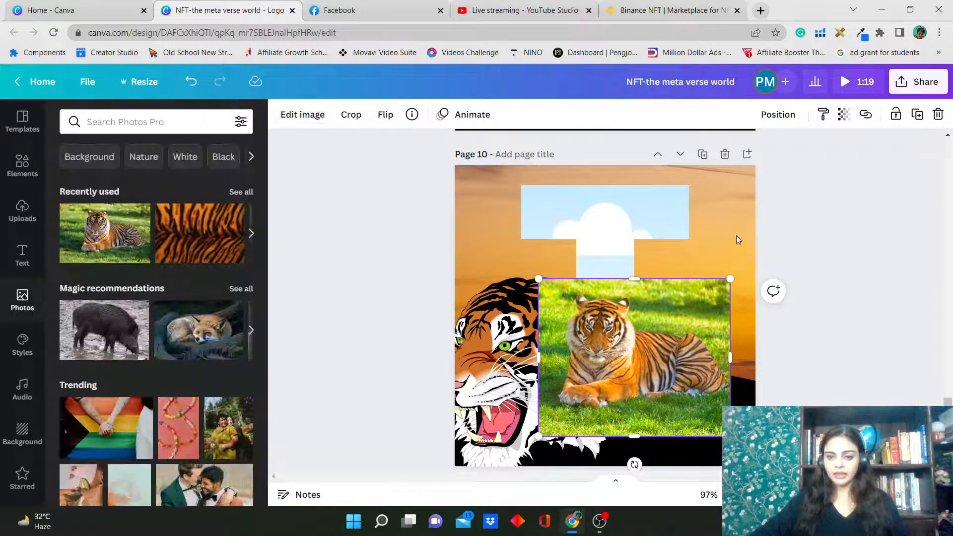
Step: Fill the T frame with the adjusted lying tiger photo, keeping the tiger's face in the stem
left_click_drag(644, 350, 660, 263)
double_click(617, 260)
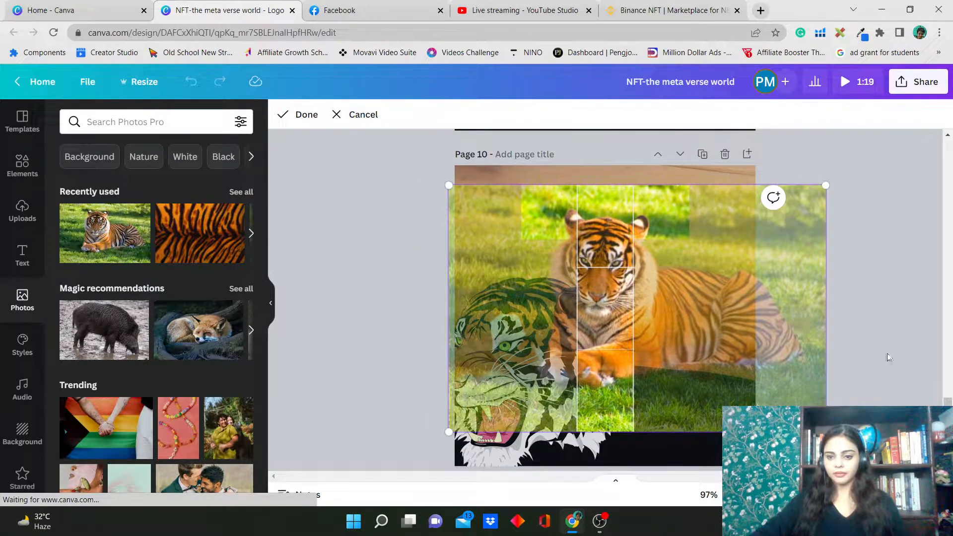
left_click(919, 358)
Step: Place the filled T on the right side of page 10, with the roaring tiger illustration overlapping its left part
left_click_drag(605, 339, 606, 329)
left_click_drag(494, 370, 505, 348)
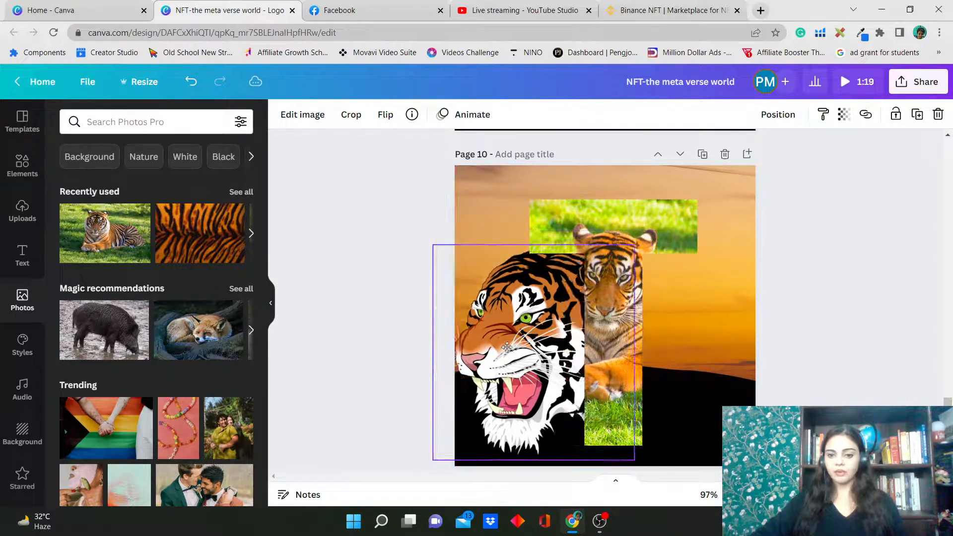
left_click_drag(640, 240, 686, 227)
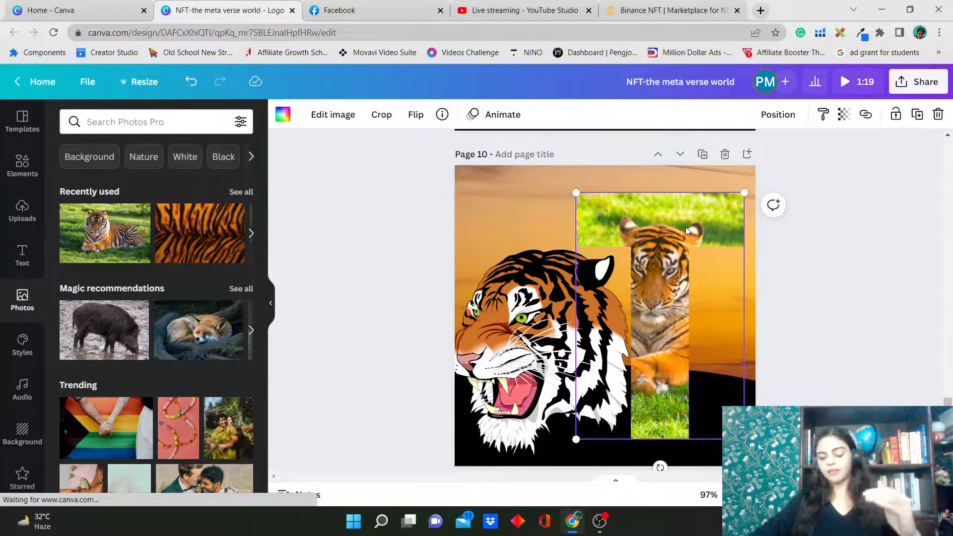
left_click_drag(536, 347, 549, 353)
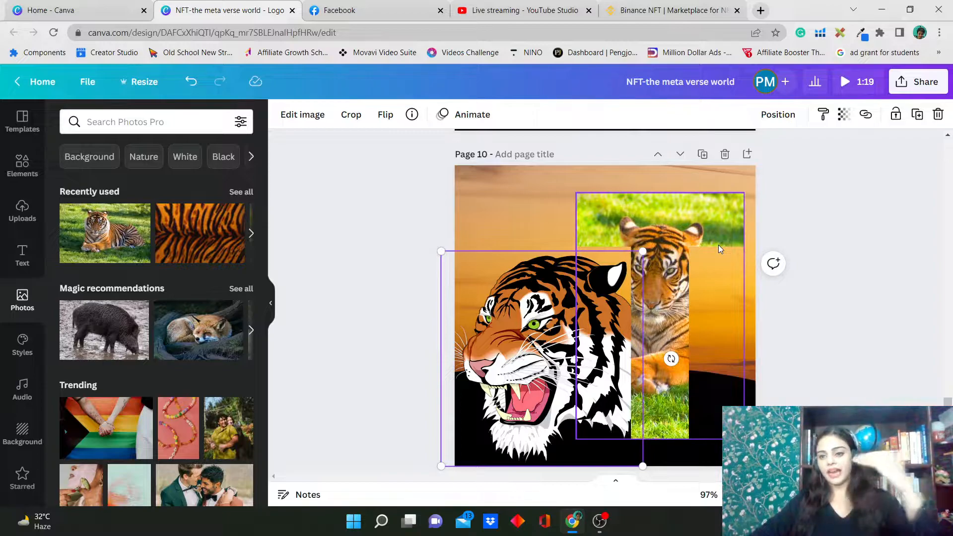
left_click(838, 177)
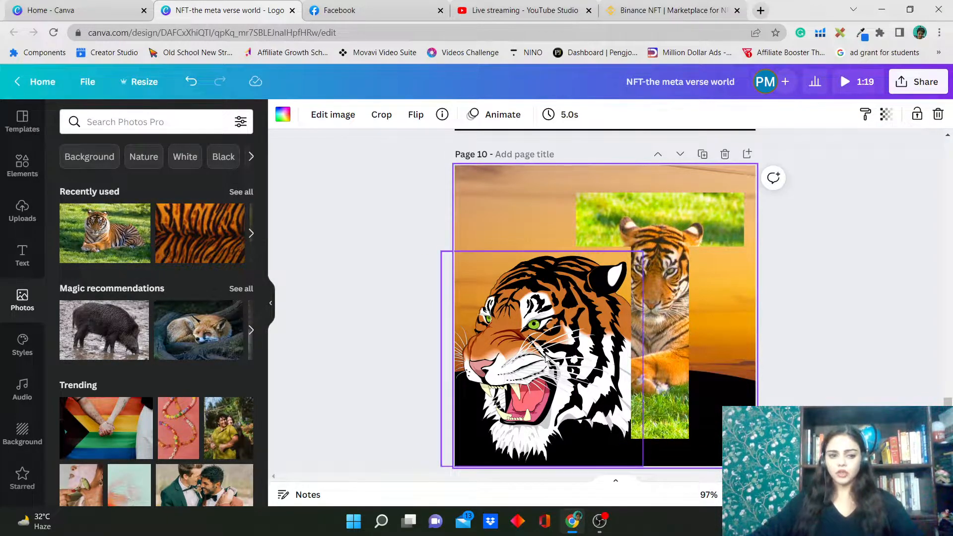
Step: Add the recommended photo of the sleeping fox and place it over the lower-right part of page 10
left_click(198, 330)
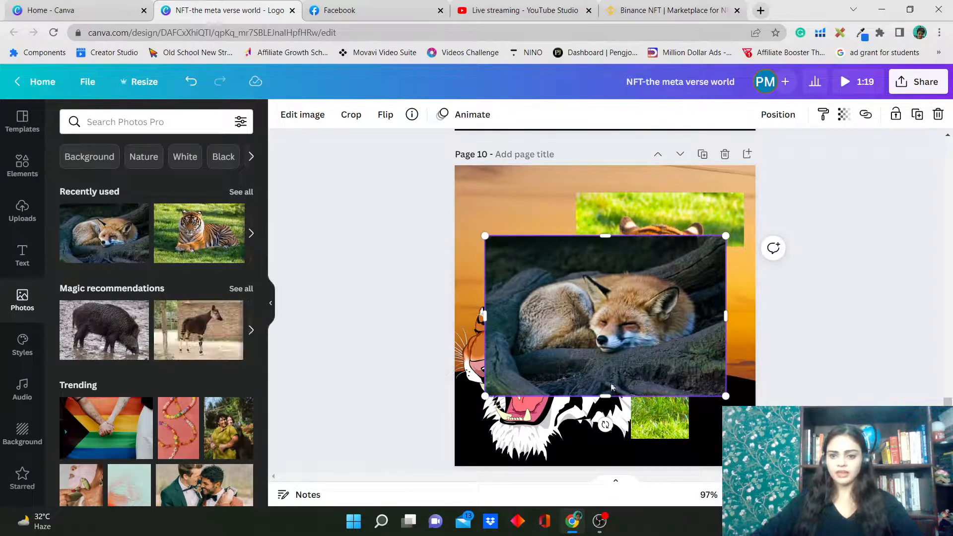
left_click_drag(585, 352, 624, 420)
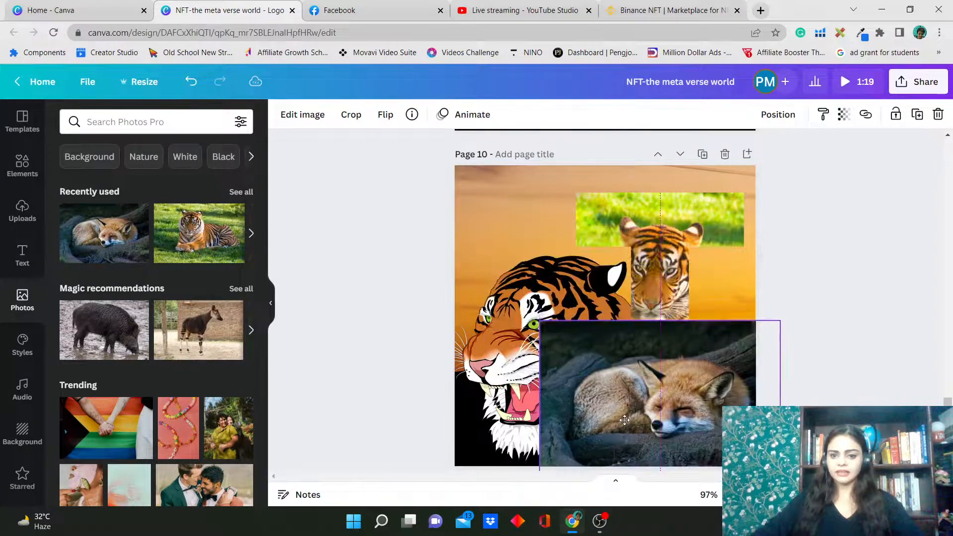
left_click(665, 255)
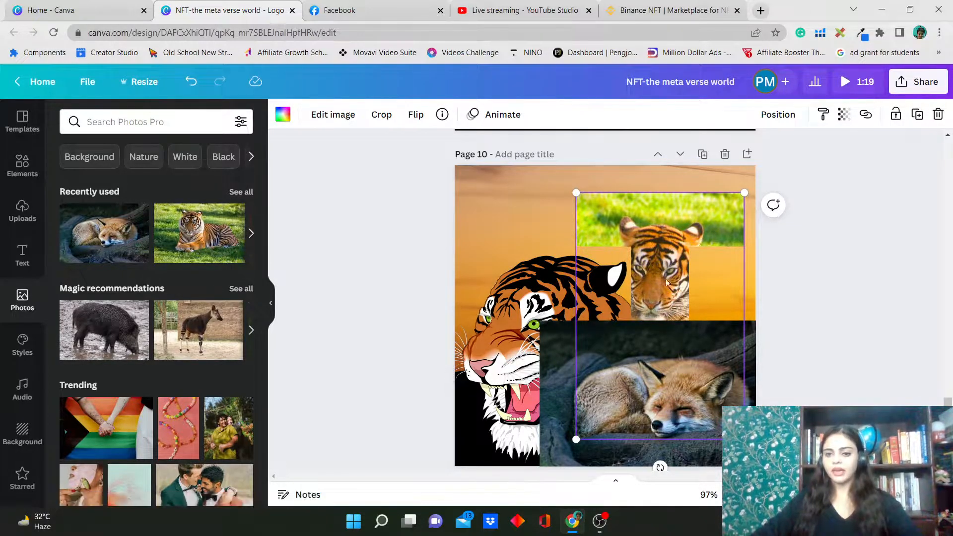
left_click(542, 311)
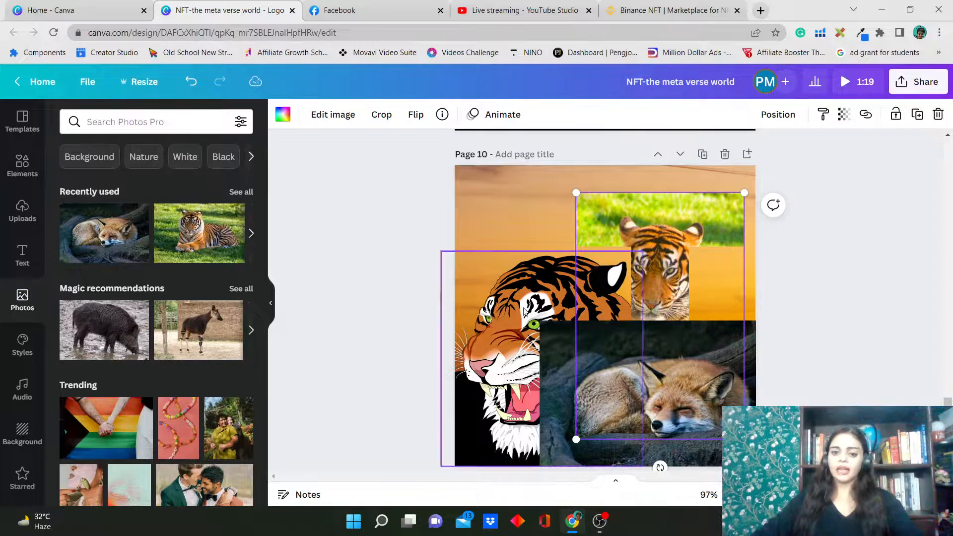
left_click(693, 400)
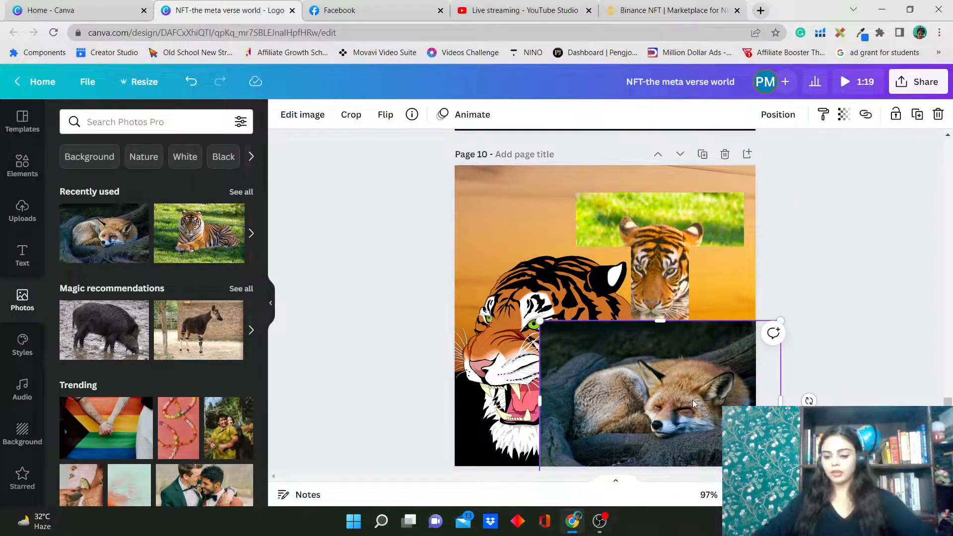
Step: Delete the sleeping fox photo, and bring the roaring tiger illustration to the front before sending it backward behind the T again
key("Delete")
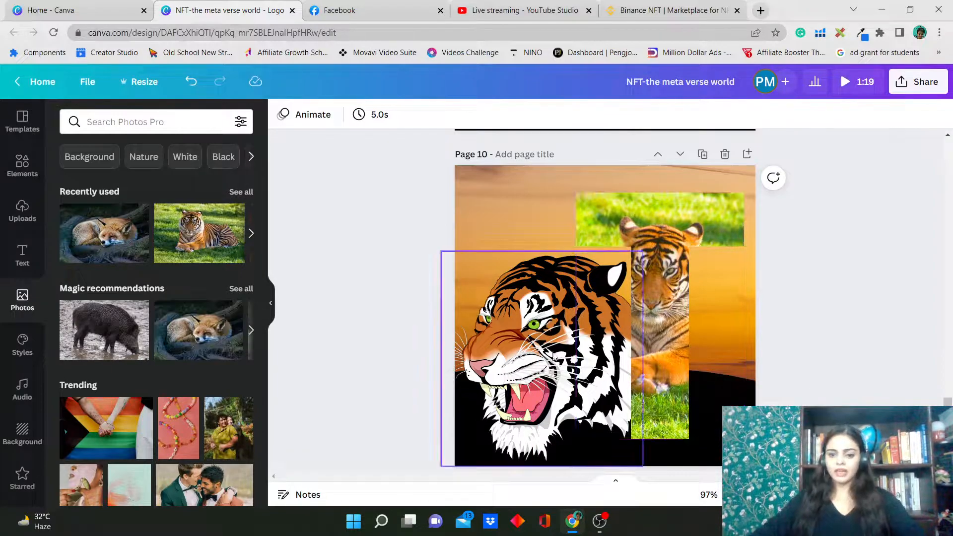
left_click(531, 358)
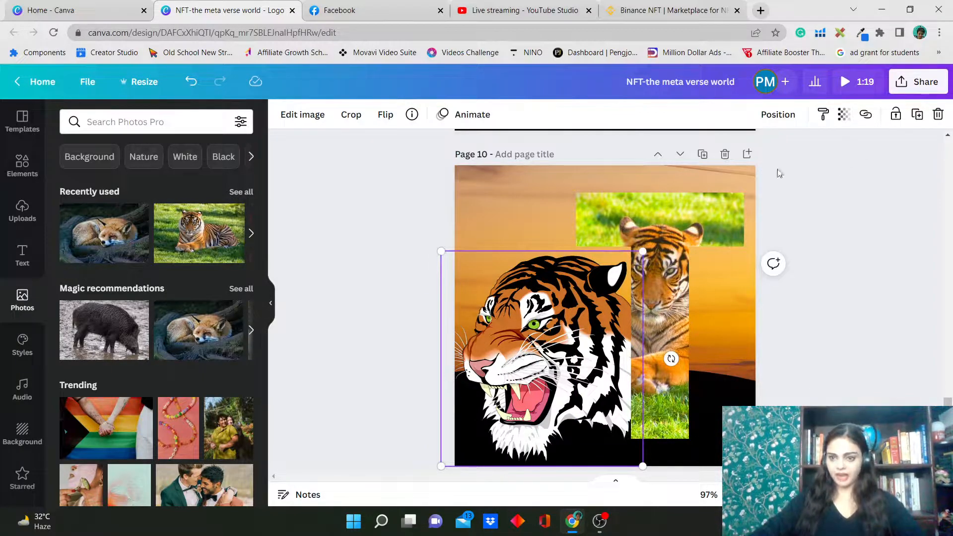
right_click(543, 325)
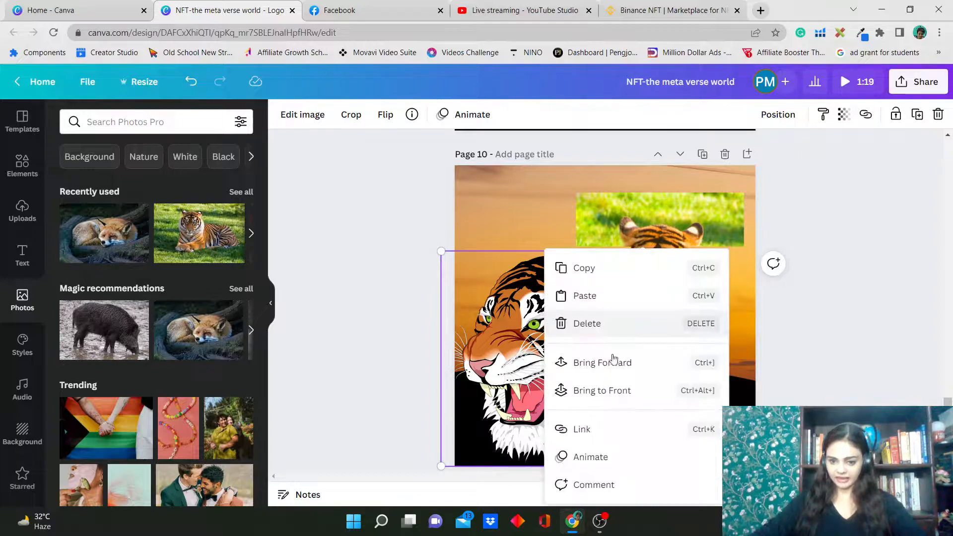
left_click(622, 392)
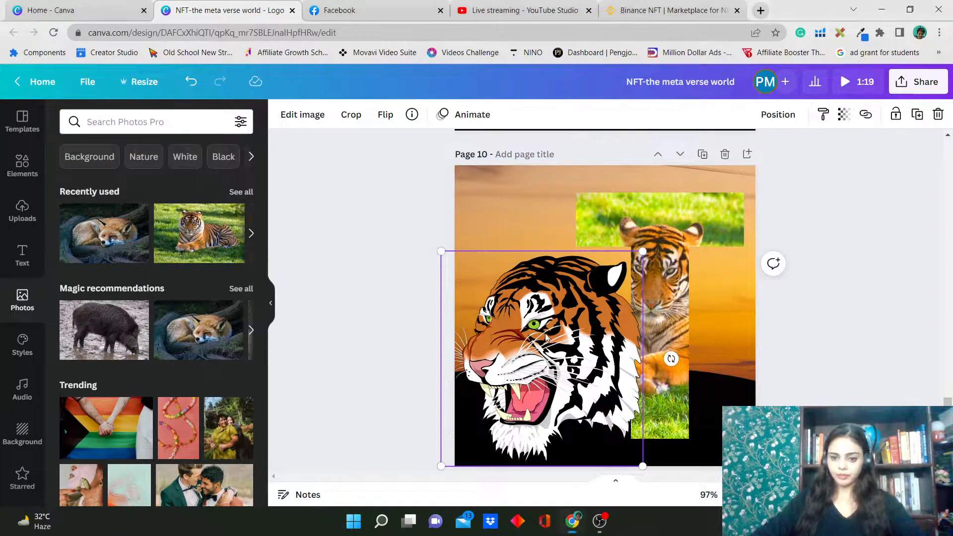
right_click(582, 329)
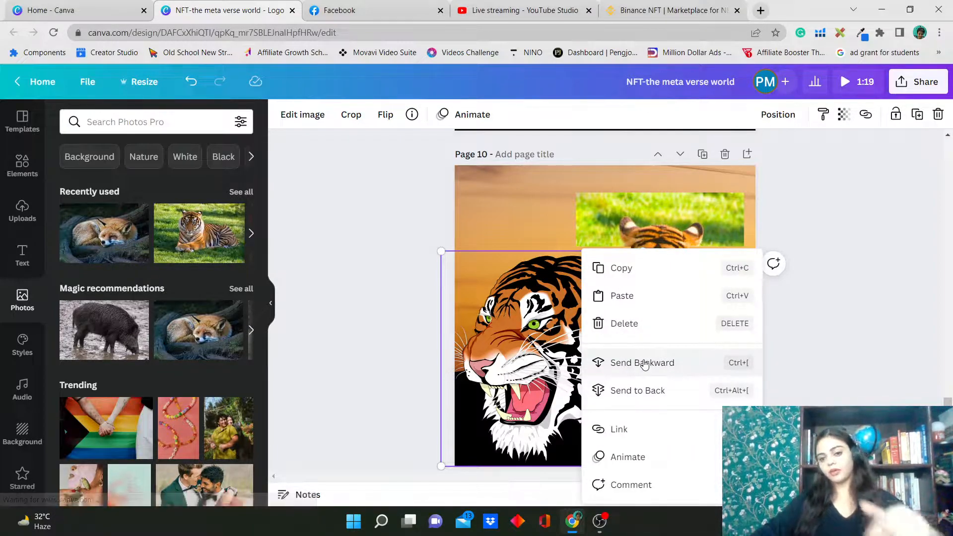
left_click(619, 371)
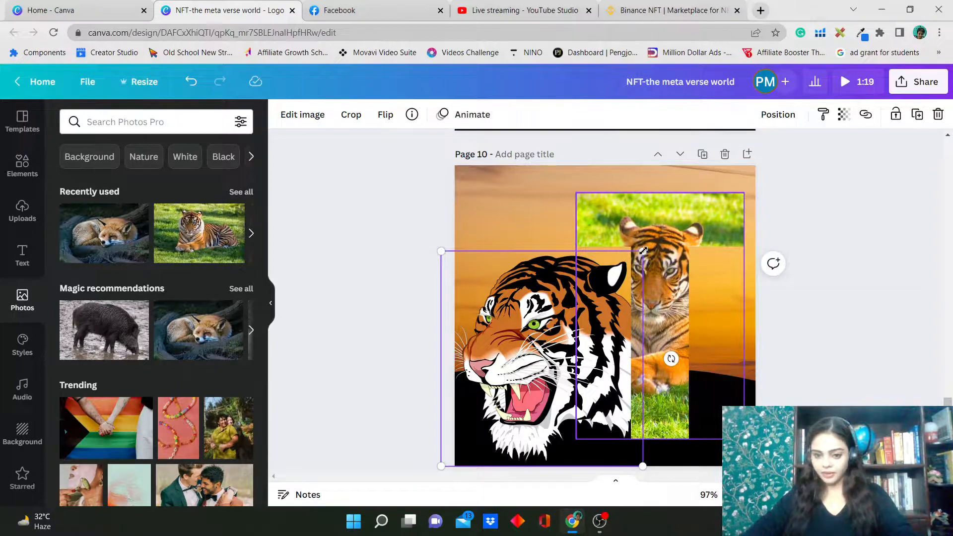
Step: Move the roaring tiger illustration up and slightly right across the T's stem, and bring it forward in front of the letter
left_click_drag(569, 289, 574, 253)
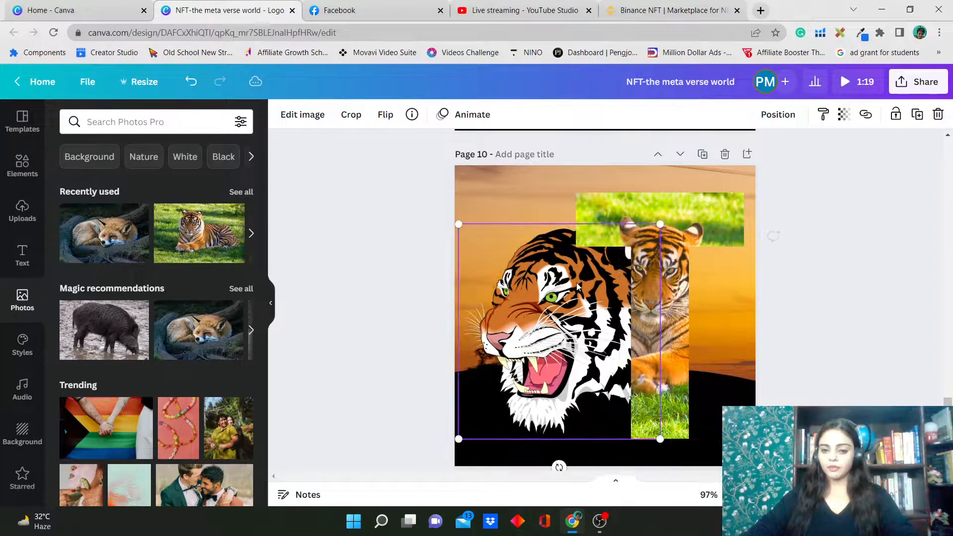
left_click(786, 116)
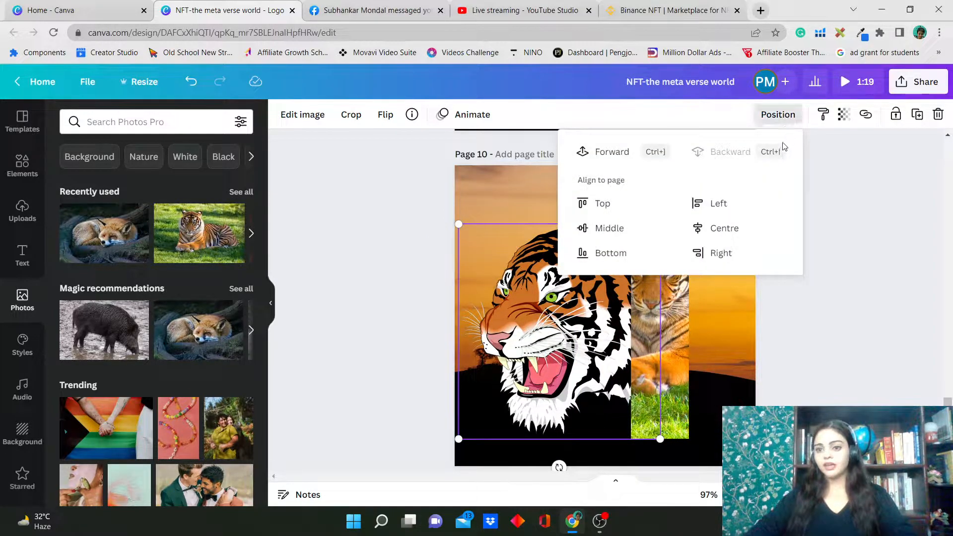
left_click(612, 152)
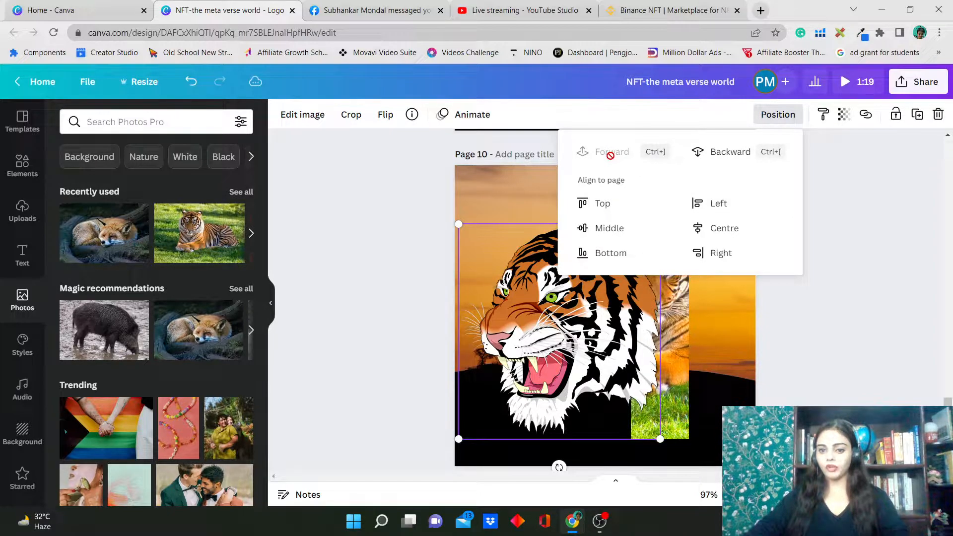
left_click(724, 153)
left_click(610, 151)
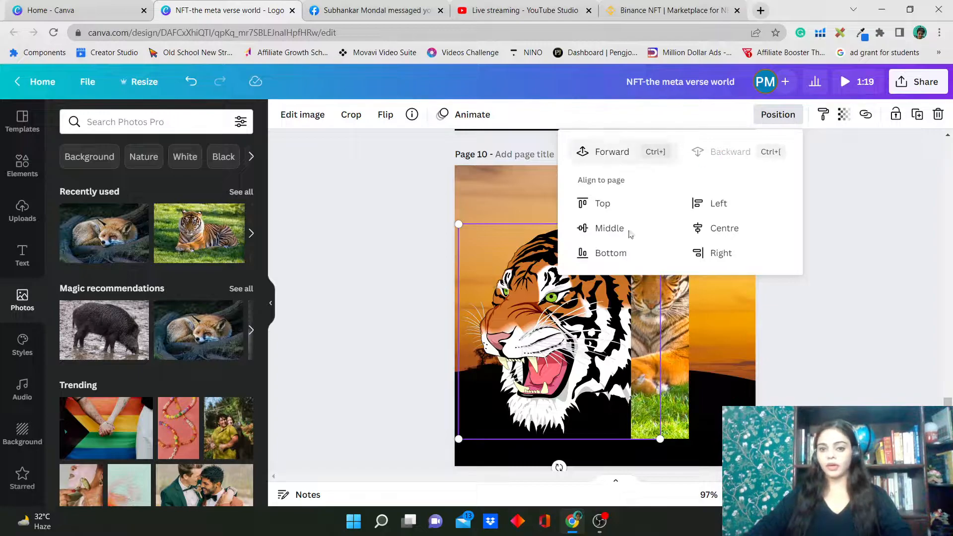
left_click(644, 354)
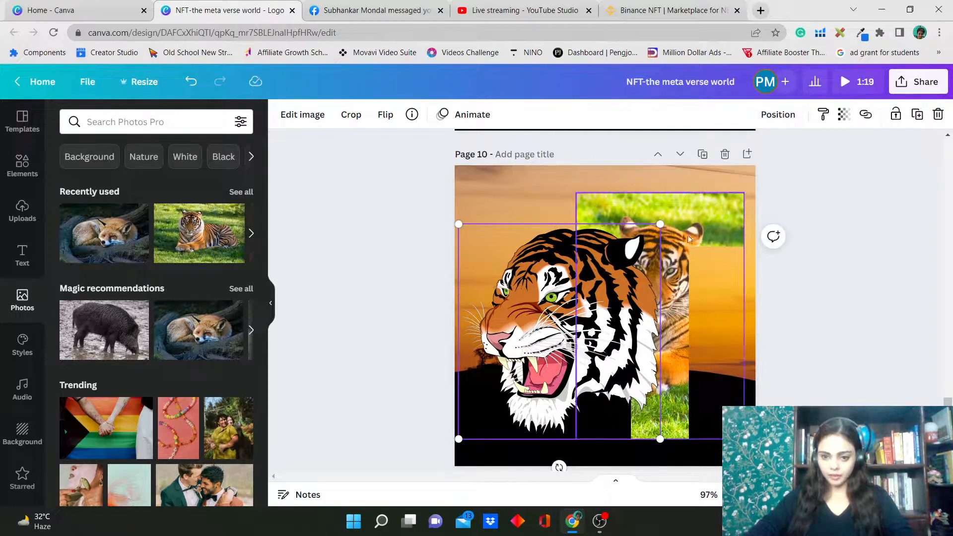
Step: Shrink the roaring tiger illustration and place it over the upper stem of the T, covering the photographed tiger's face
left_click_drag(660, 224, 595, 292)
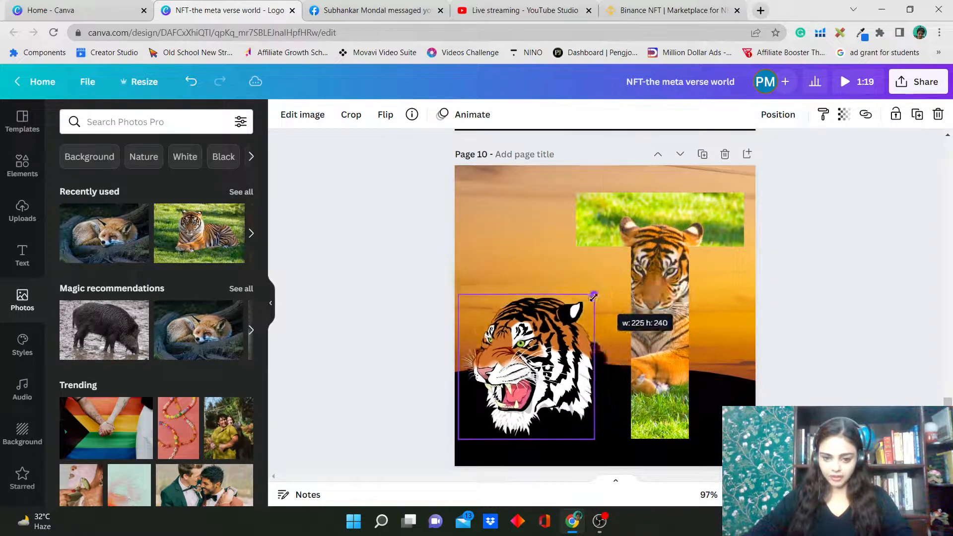
left_click_drag(545, 341, 661, 275)
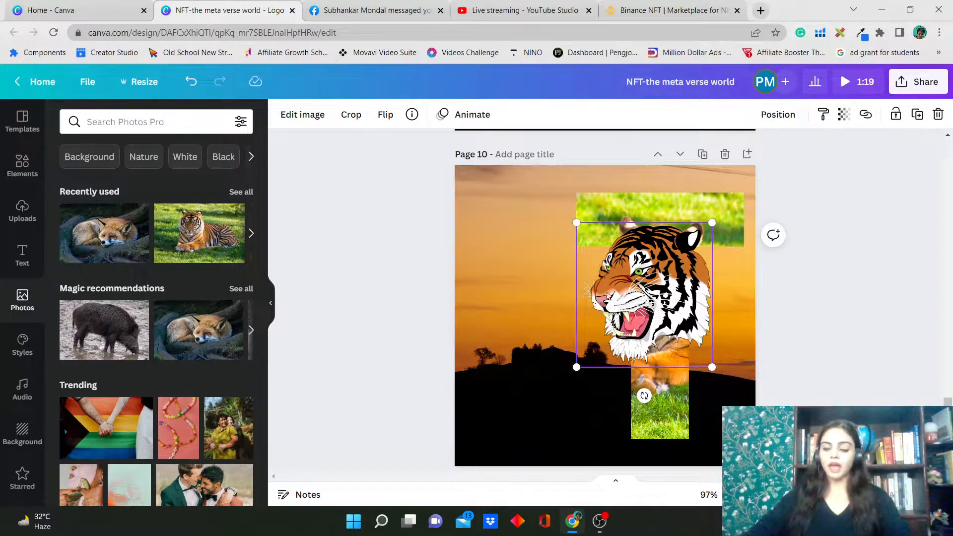
left_click_drag(660, 281, 660, 275)
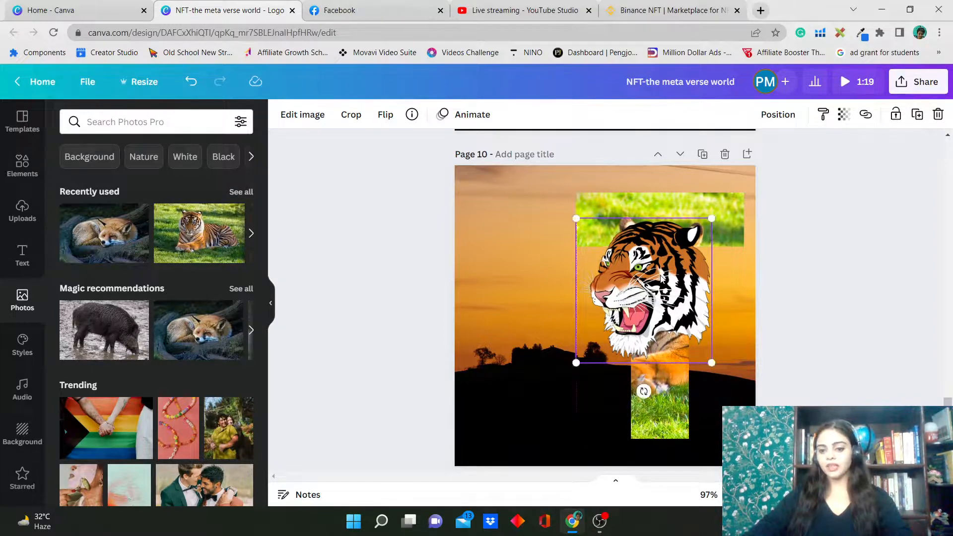
left_click_drag(711, 363, 702, 352)
left_click_drag(657, 271, 669, 276)
left_click_drag(712, 353, 704, 351)
left_click_drag(653, 283, 658, 284)
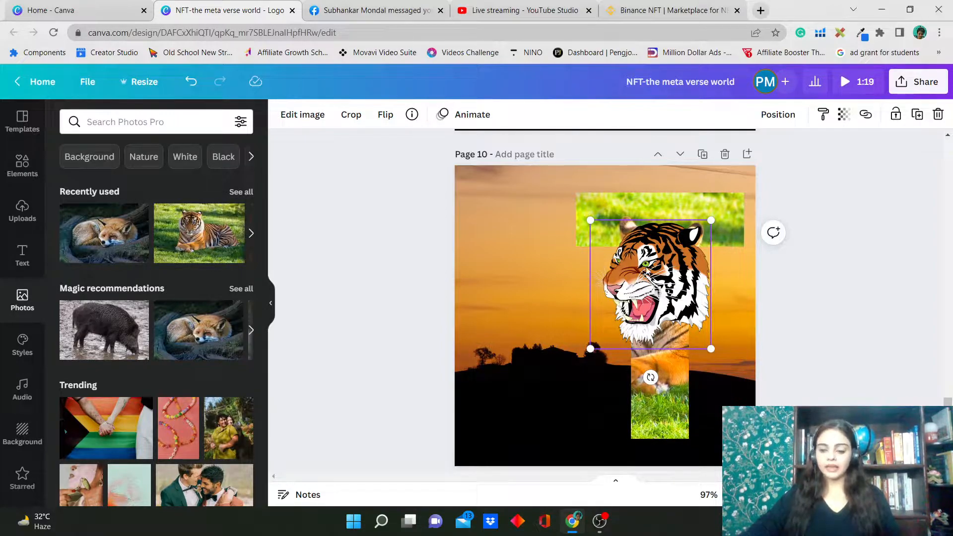
Step: Crop the right side of the roaring tiger illustration flush with the T's stem and nudge it slightly down
left_click(352, 116)
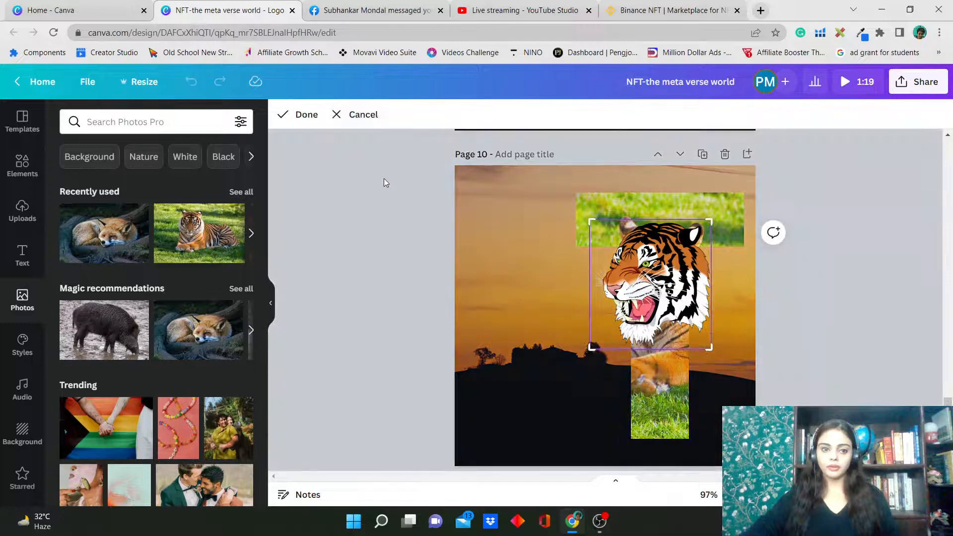
left_click_drag(708, 221, 688, 222)
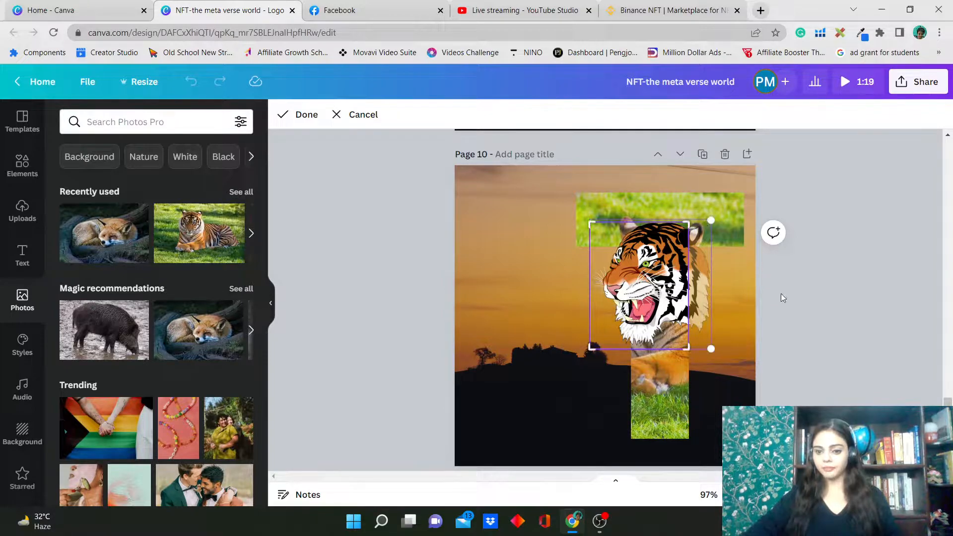
left_click(783, 293)
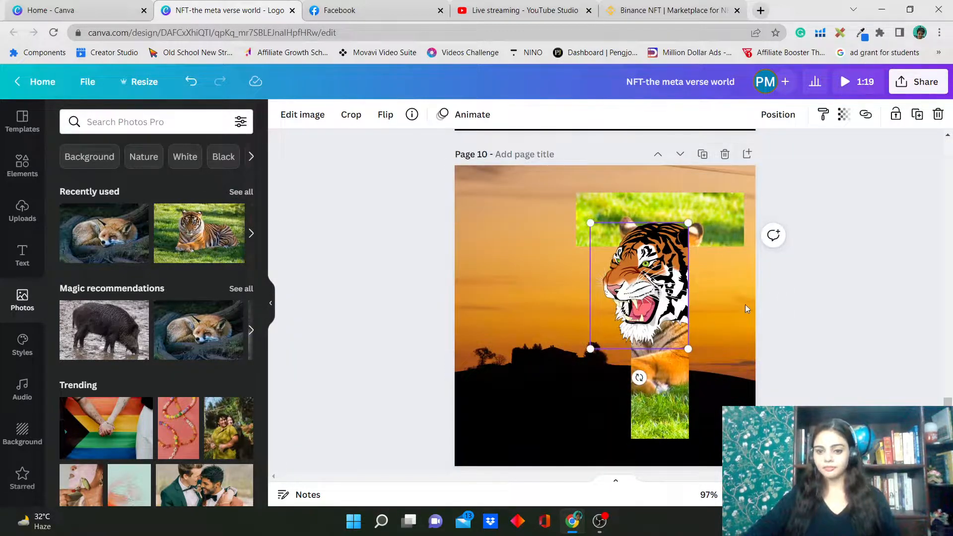
left_click(837, 325)
left_click(684, 274)
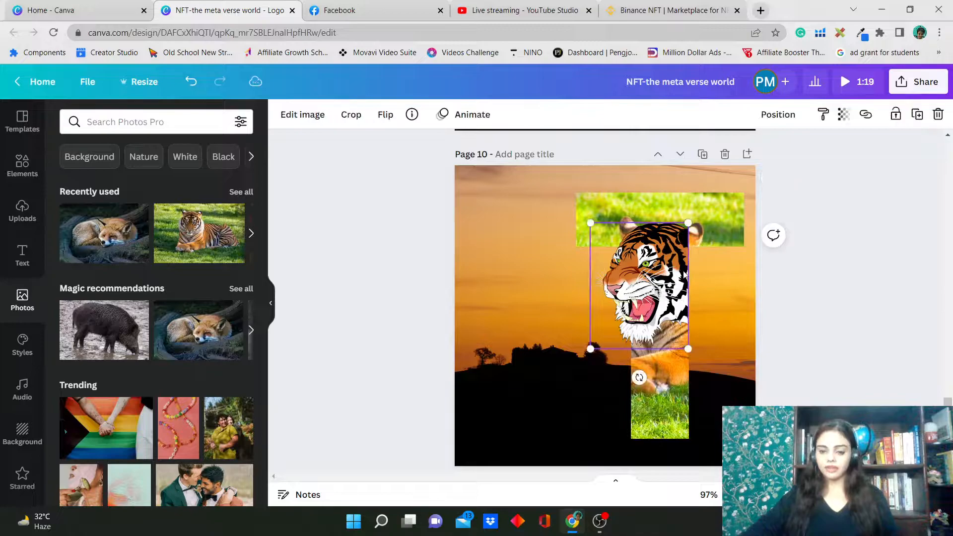
key("Down")
key("Down")
key("Down")
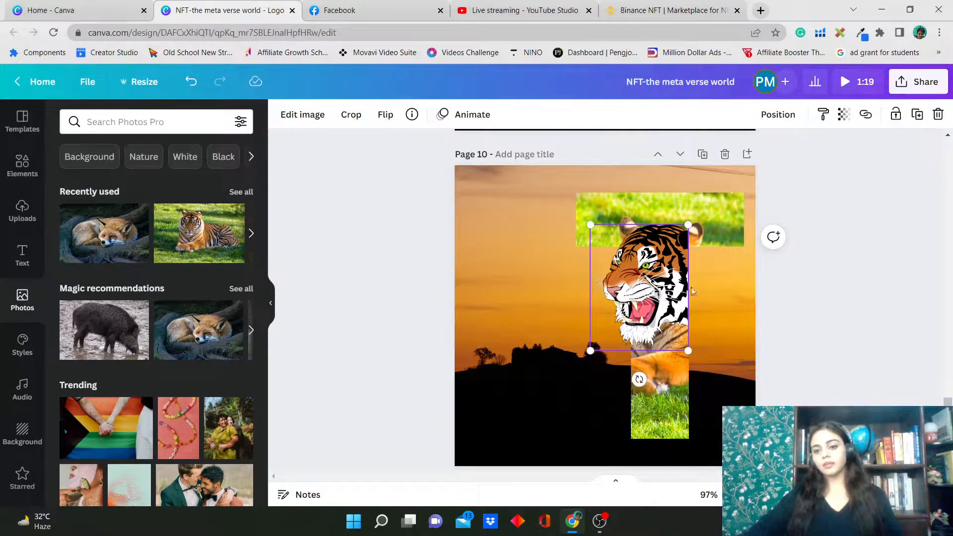
Step: Group the roaring tiger illustration with the photo-filled T
left_click(829, 349)
left_click_drag(836, 347, 583, 199)
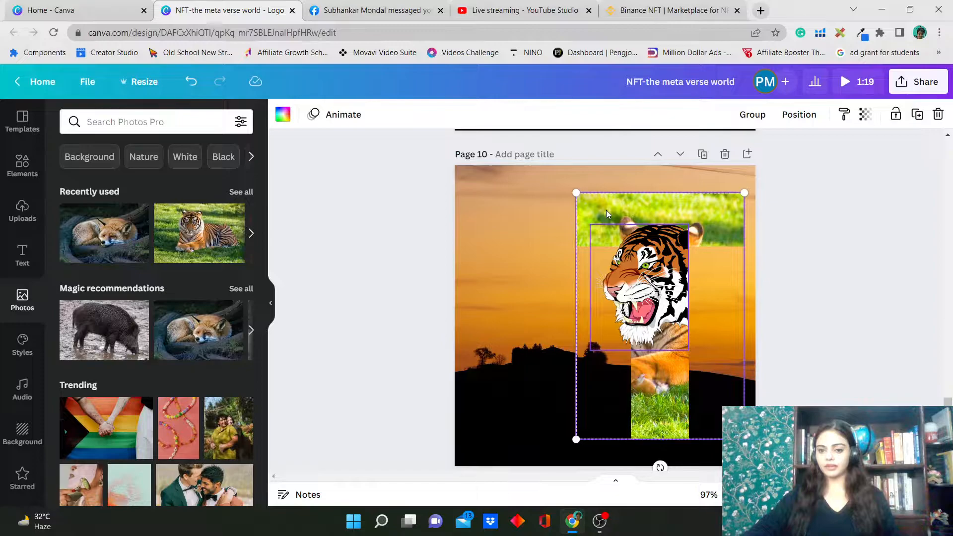
left_click(716, 220)
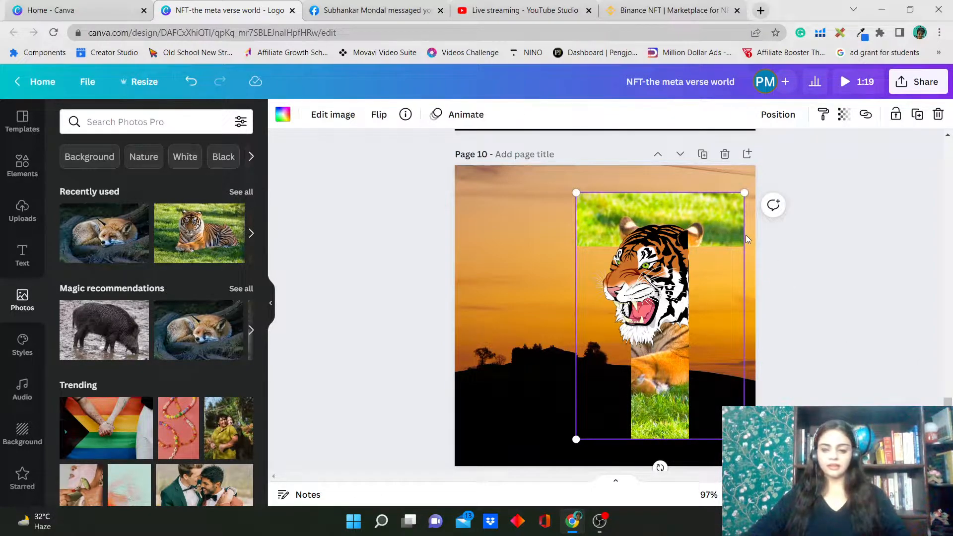
left_click(635, 276, "shift")
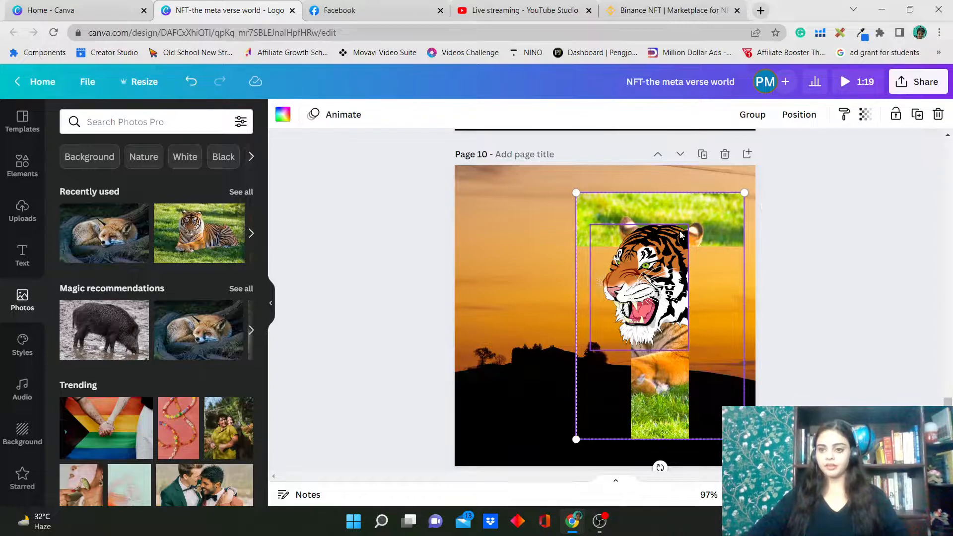
left_click(752, 115)
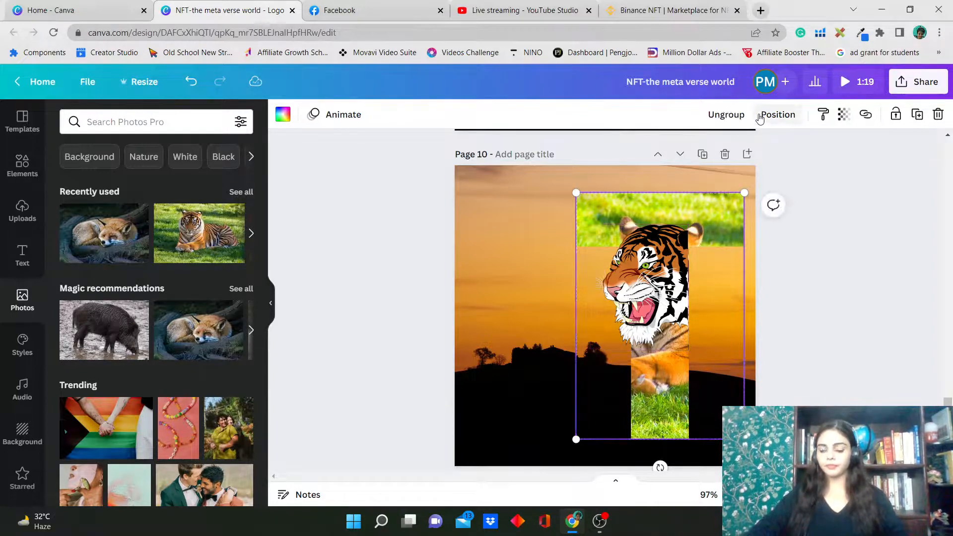
Step: Move the tiger T group to the middle of page 10 and enlarge it slightly, keeping it fully inside the page
left_click_drag(660, 282, 614, 291)
left_click_drag(699, 202, 725, 165)
left_click_drag(616, 233, 604, 258)
scroll(941, 293, "down", 1)
scroll(942, 293, "down", 1)
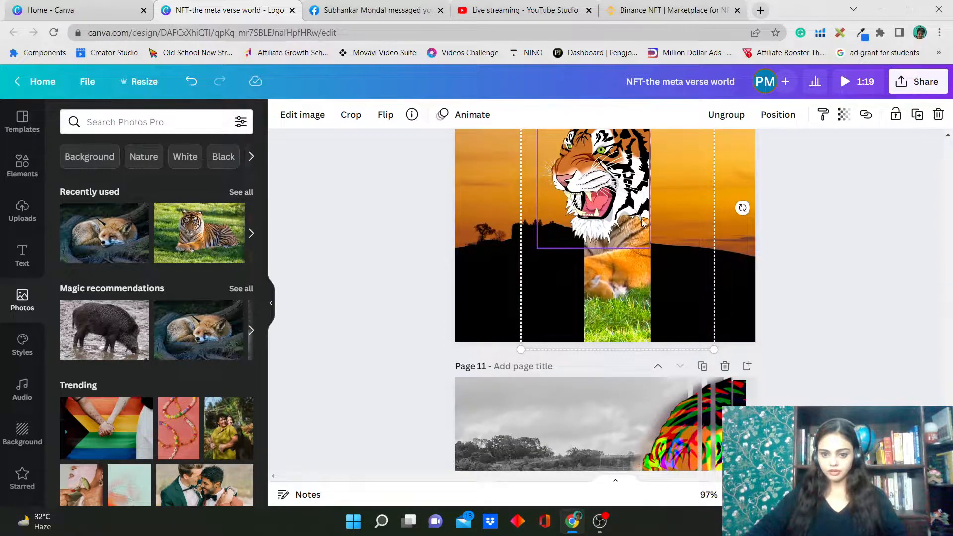
scroll(642, 221, "up", 2)
left_click_drag(713, 190, 691, 217)
left_click_drag(620, 267, 620, 241)
left_click(824, 309)
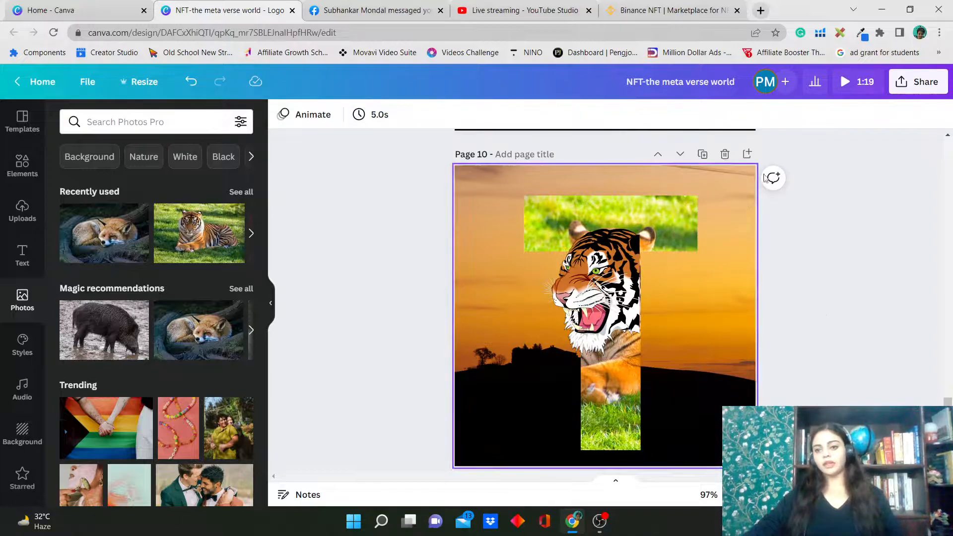
Step: Lock the tiger T group on page 10
left_click(670, 214)
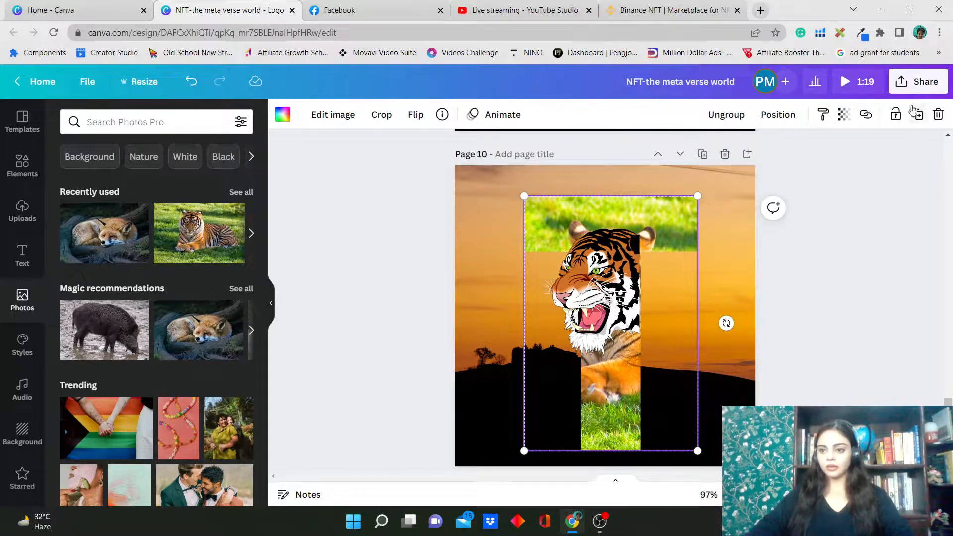
left_click(896, 114)
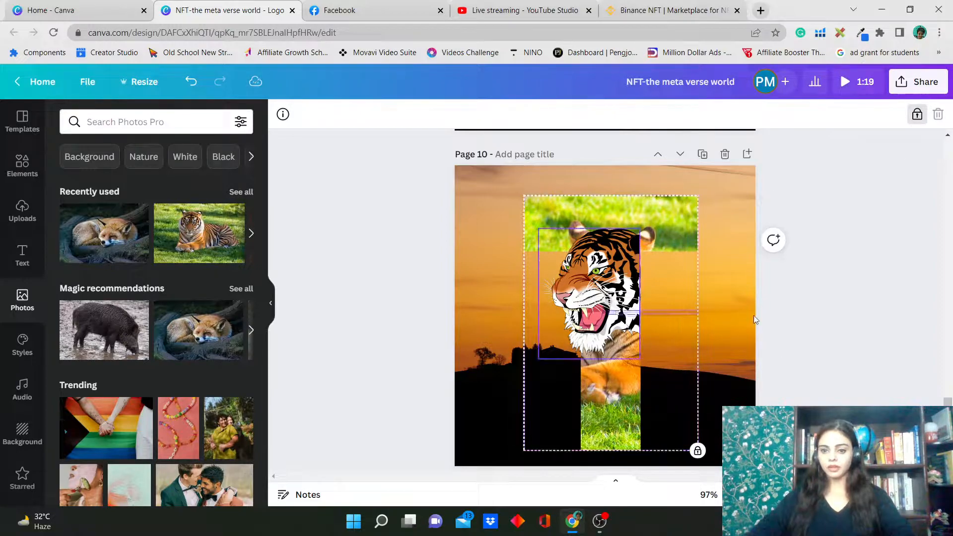
left_click(885, 360)
Step: Compare the tiger T design on page 9 with the one on page 10
scroll(885, 357, "down", 2)
scroll(884, 354, "up", 5)
scroll(883, 351, "up", 5)
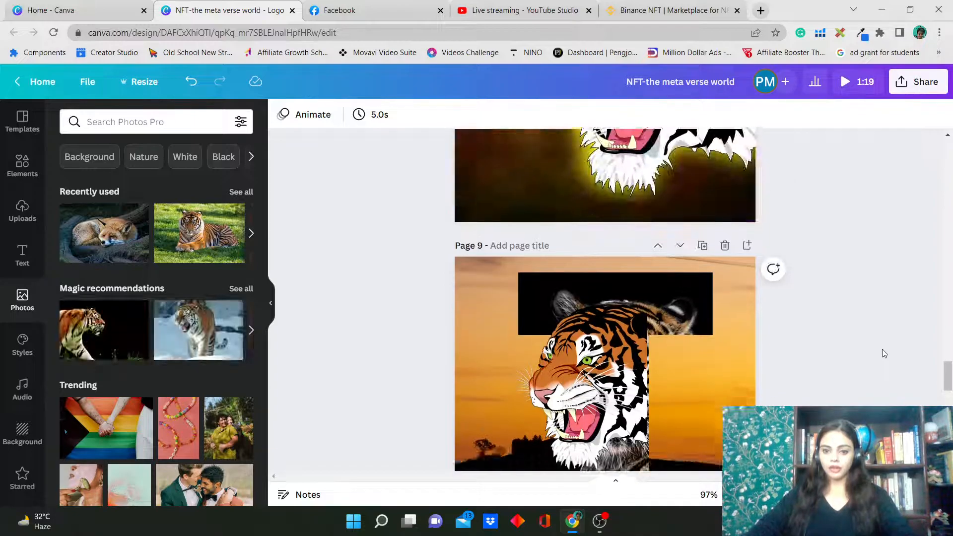
scroll(882, 349, "down", 2)
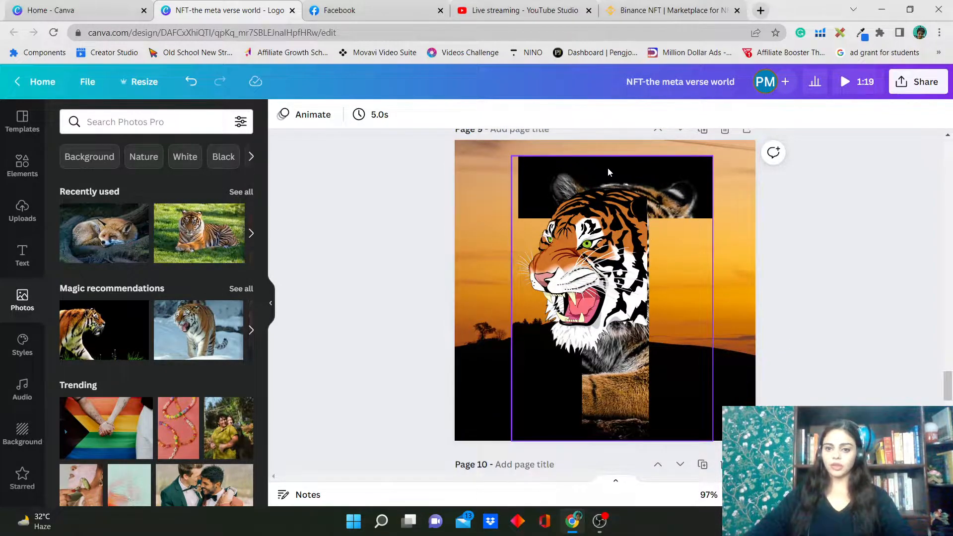
scroll(131, 377, "down", 6)
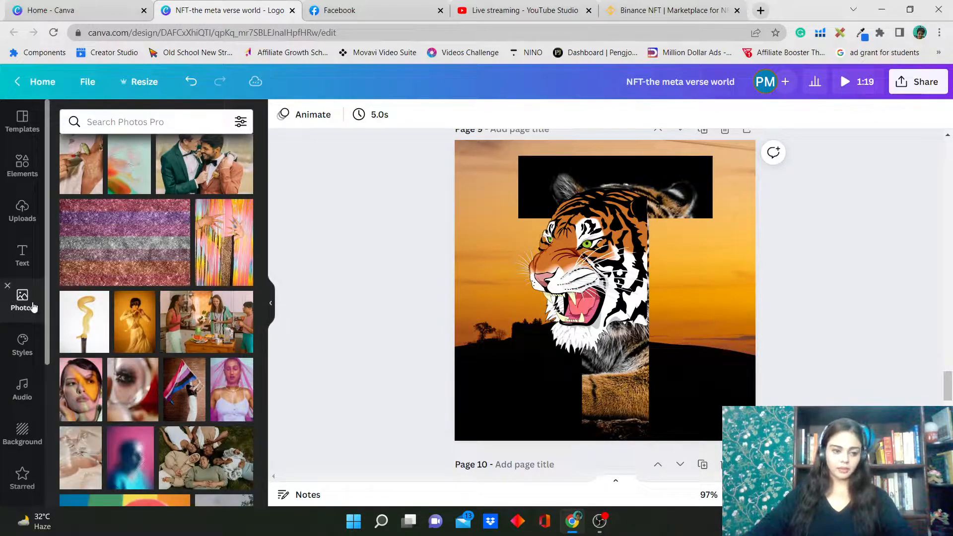
scroll(645, 343, "down", 7)
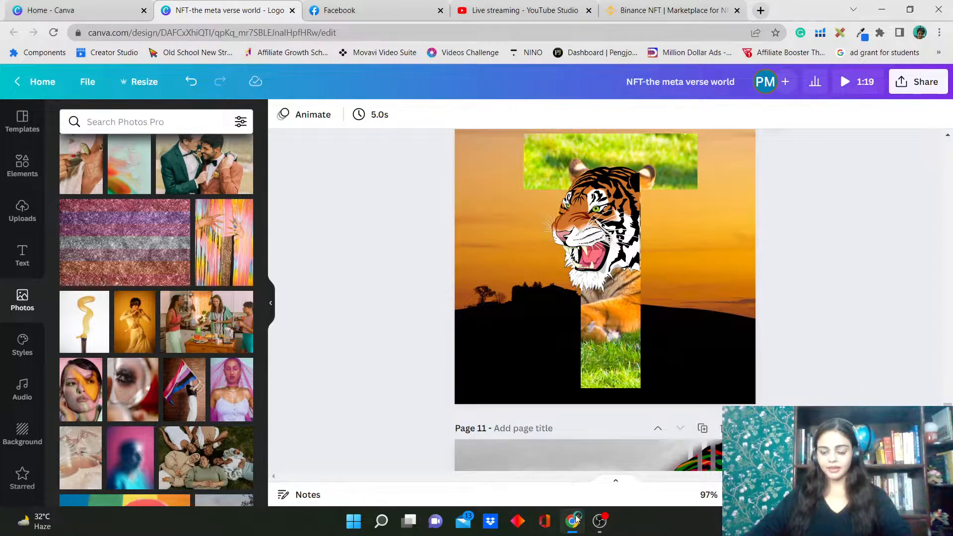
Step: Duplicate page 10 and select the locked tiger T group on the copy
scroll(696, 358, "up", 1)
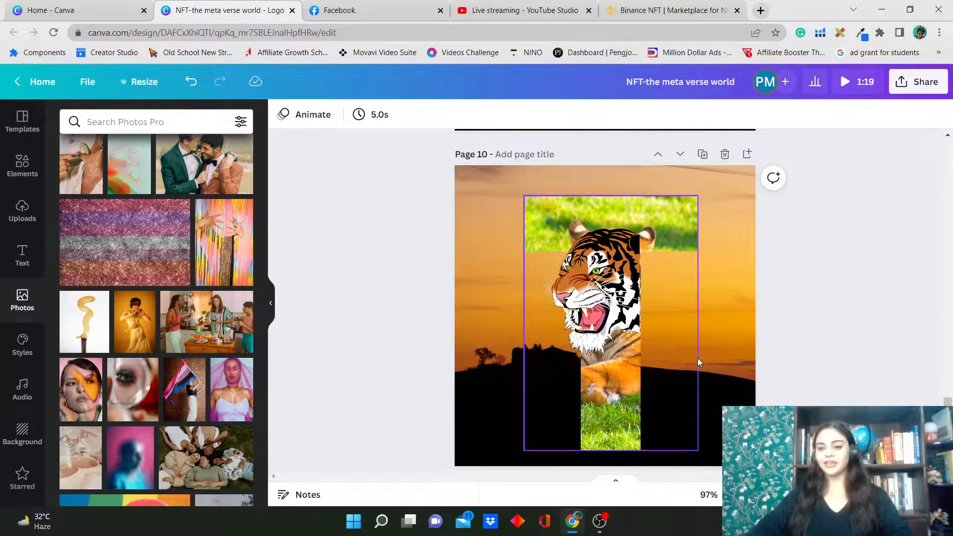
left_click(702, 155)
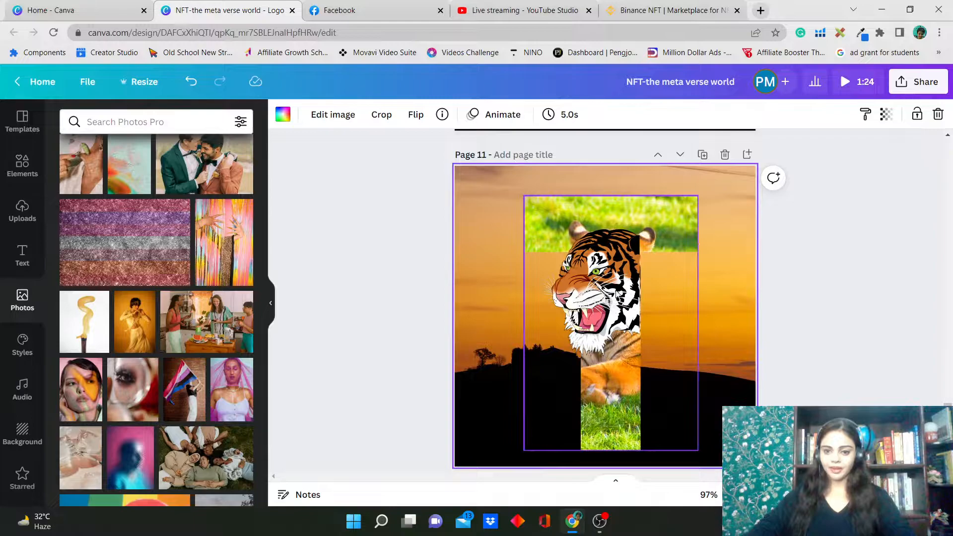
left_click(617, 295)
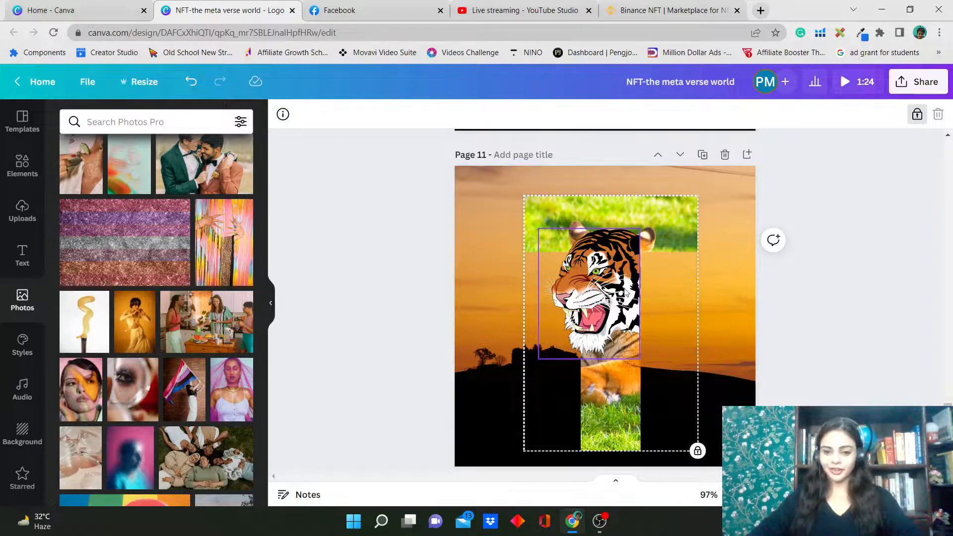
Step: Unlock the tiger T group on page 11
left_click(677, 227)
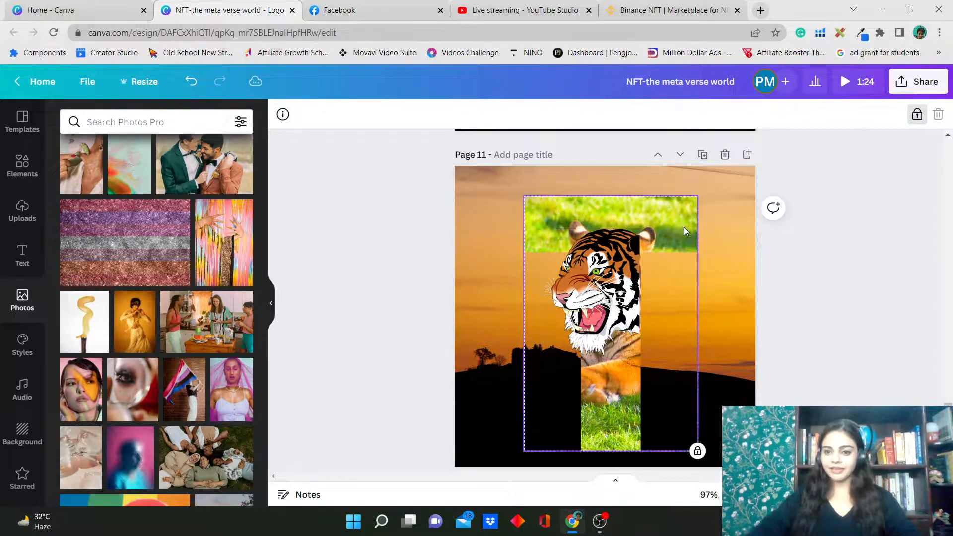
left_click(636, 308)
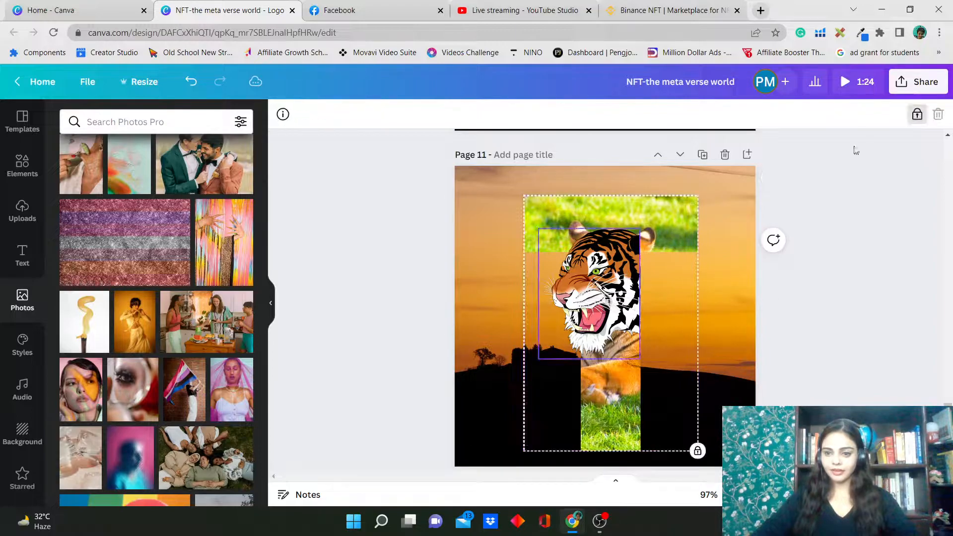
left_click(915, 115)
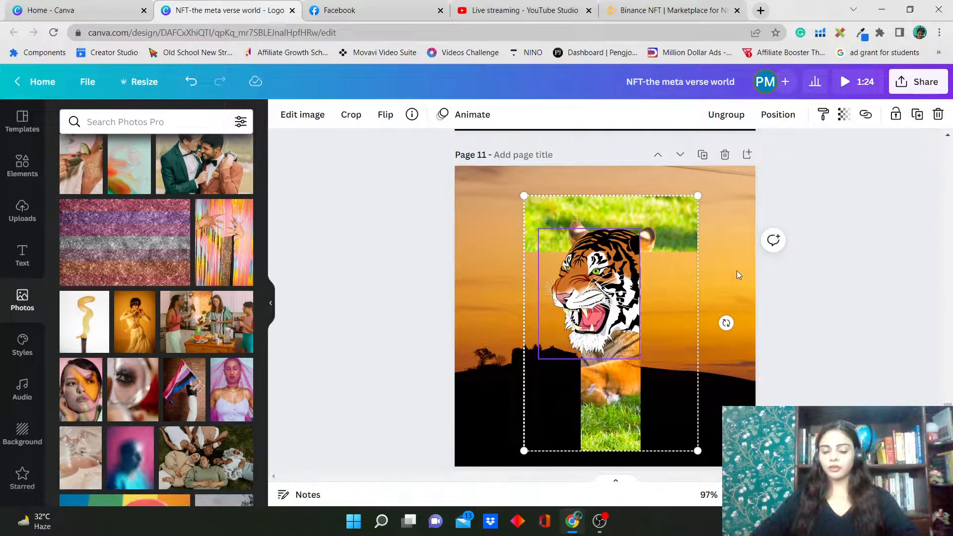
left_click(870, 263)
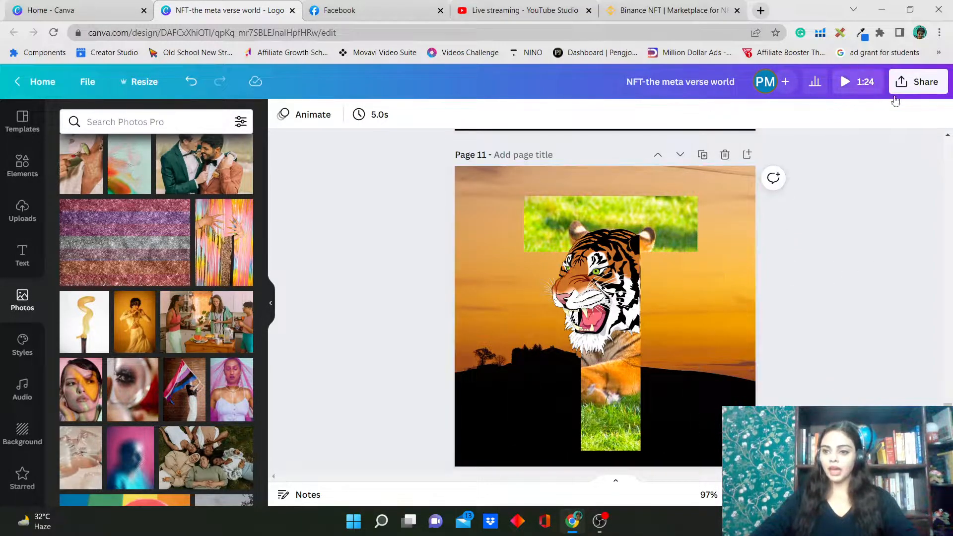
left_click(635, 267)
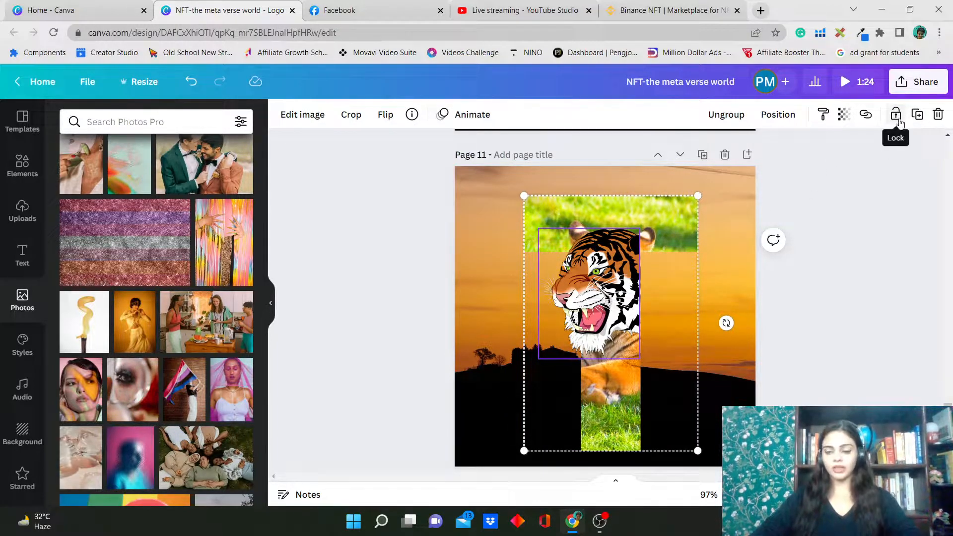
left_click(856, 259)
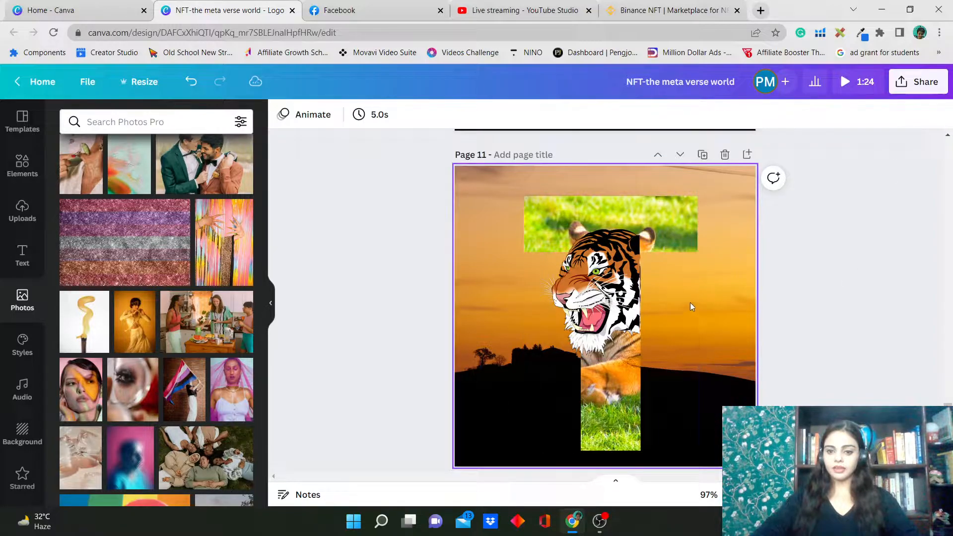
Step: Ungroup the tiger T design on page 11 and delete the roaring tiger head
left_click(596, 300)
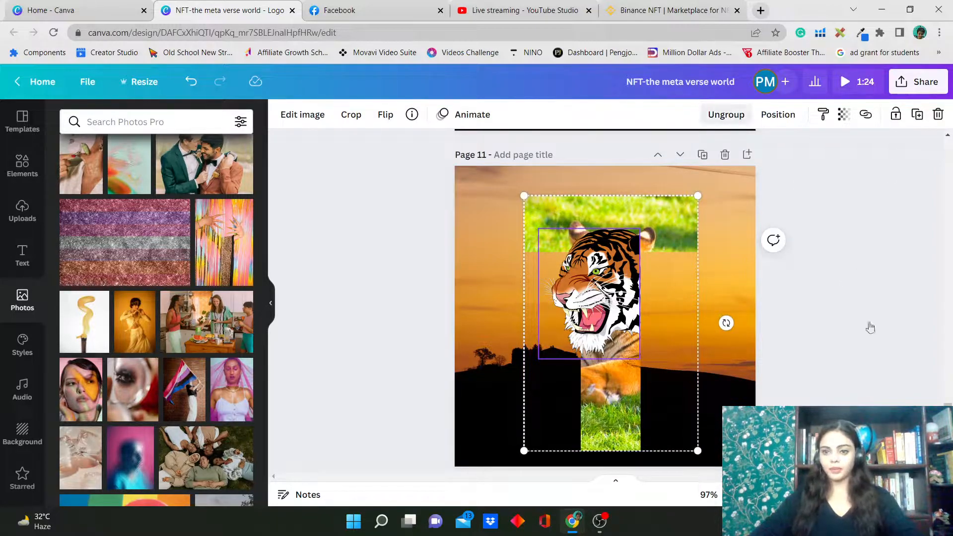
left_click(725, 115)
left_click(922, 332)
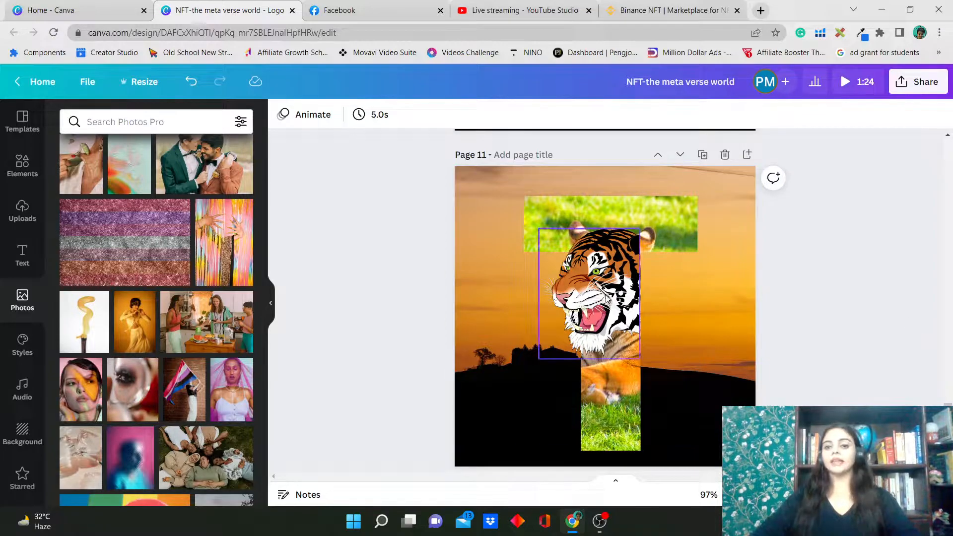
left_click(606, 296)
key("Delete")
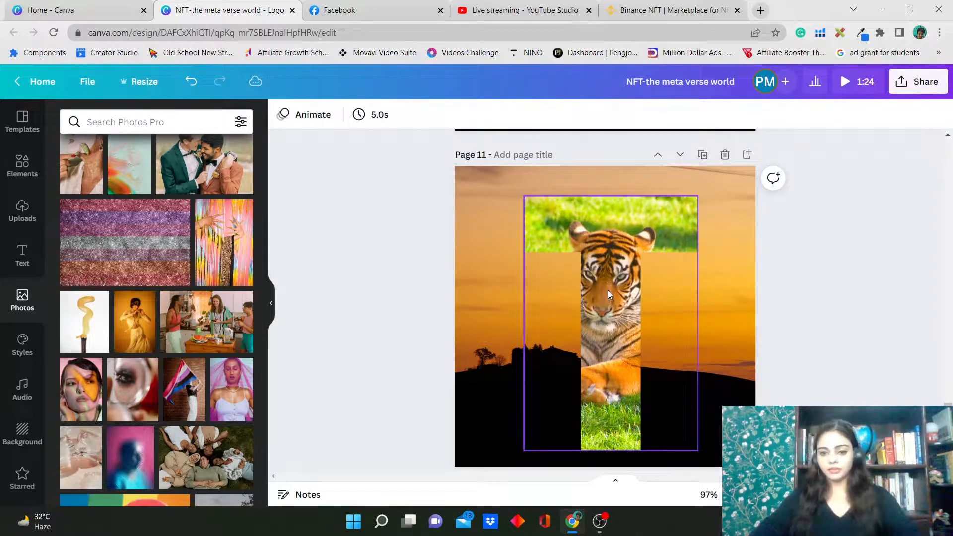
Step: Detach the tiger photo from the letter T frame on page 11 and separate the empty frame from the photo
left_click(607, 290)
right_click(607, 290)
left_click(640, 444)
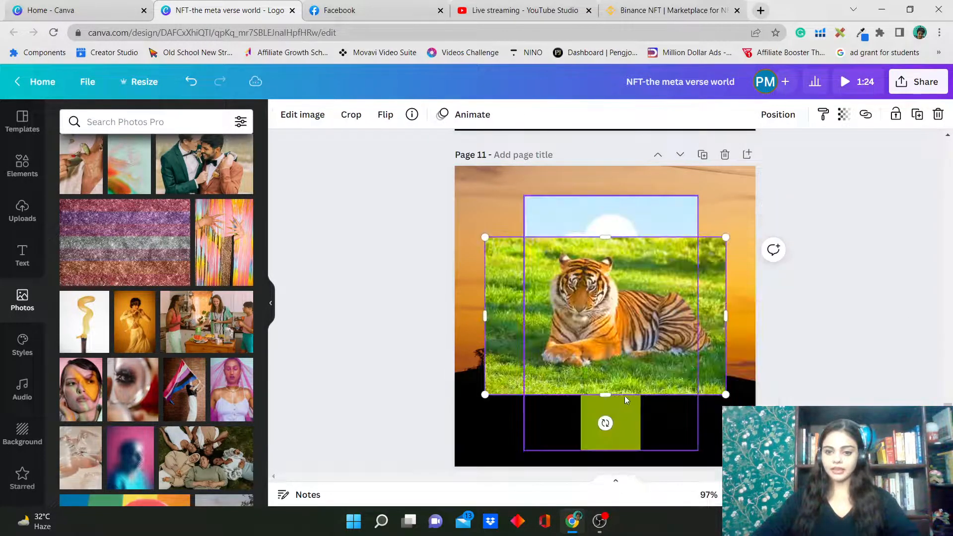
left_click_drag(611, 329, 609, 389)
left_click(615, 275)
left_click_drag(587, 232, 512, 198)
left_click_drag(661, 382, 682, 330)
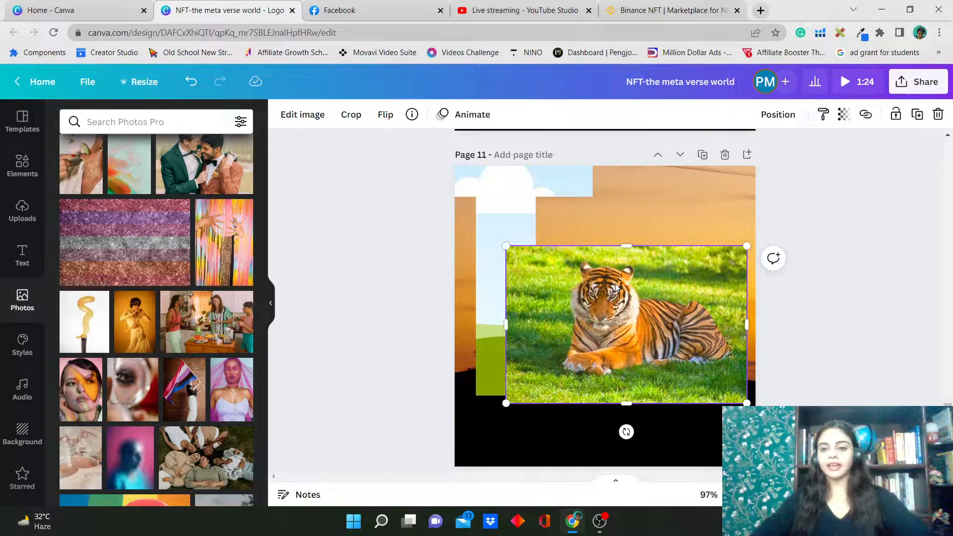
Step: Shift the detached tiger photo slightly left on page 11 and place a duplicate of it in the page's upper right area
scroll(616, 287, "up", 5)
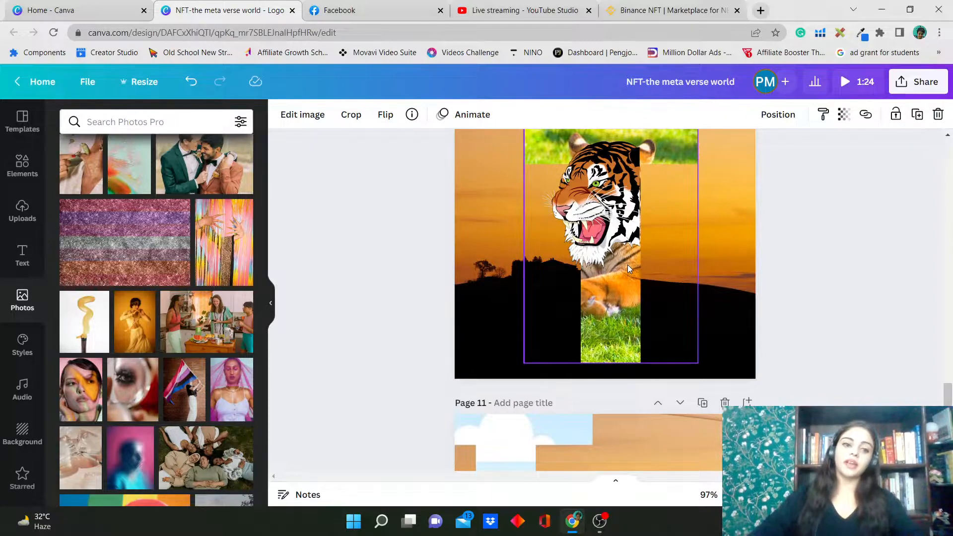
scroll(604, 244, "down", 5)
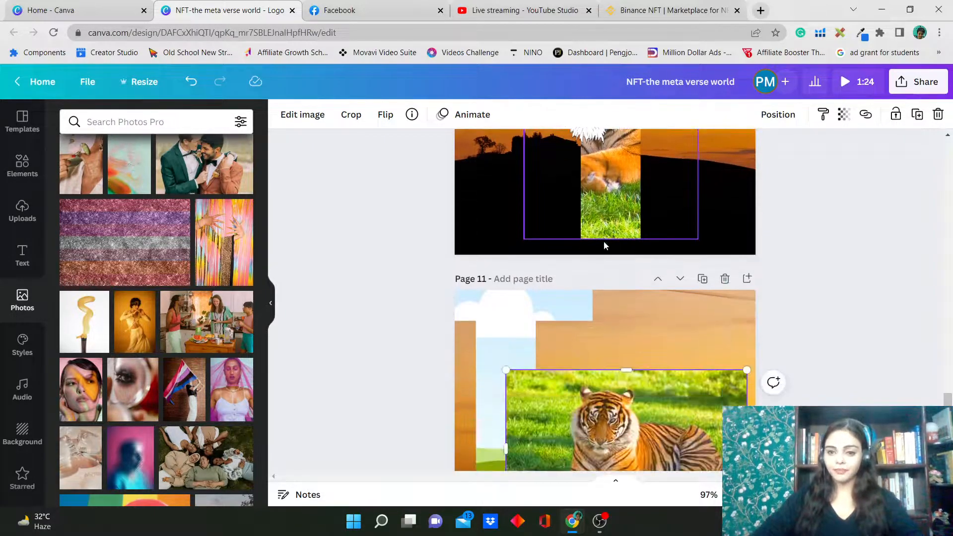
left_click(605, 242)
left_click_drag(632, 266, 614, 312)
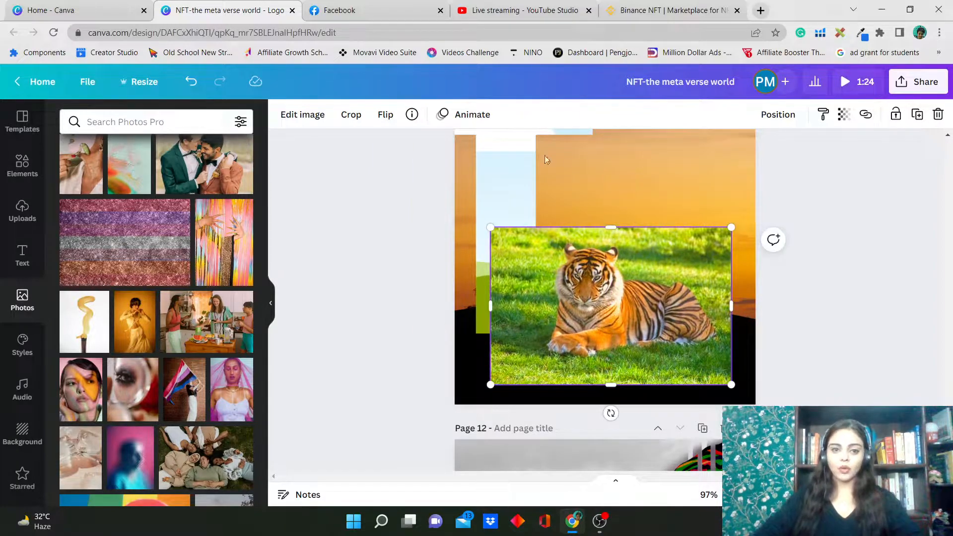
left_click(289, 115)
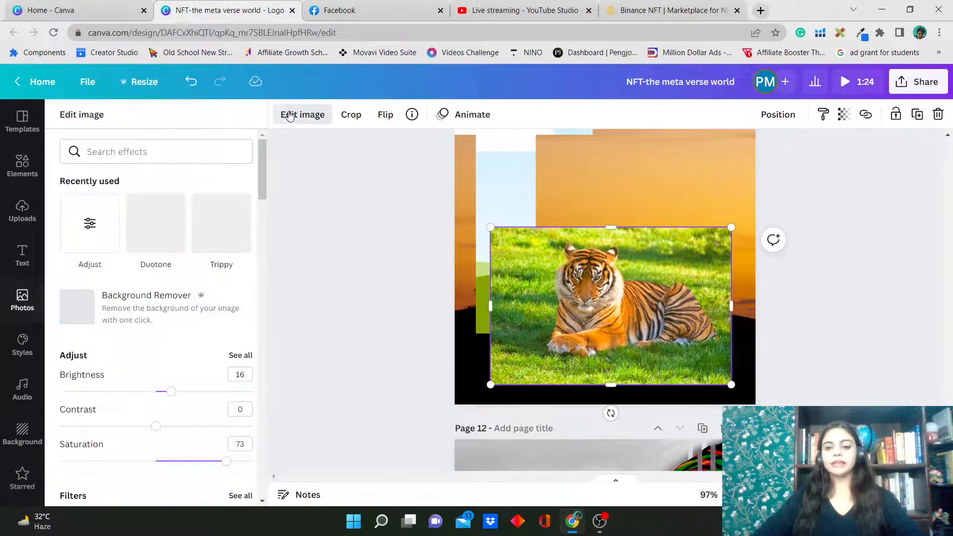
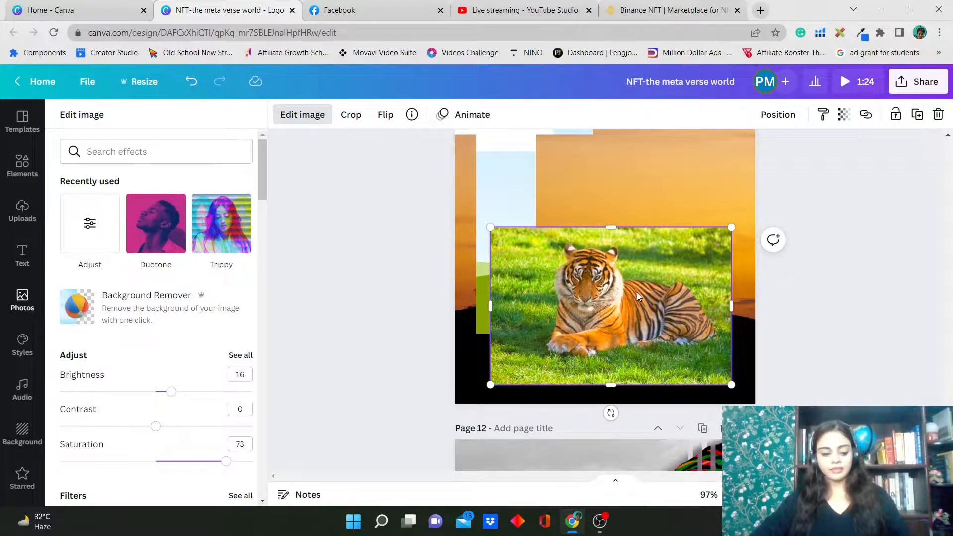
key("ctrl+d")
left_click_drag(636, 293, 657, 121)
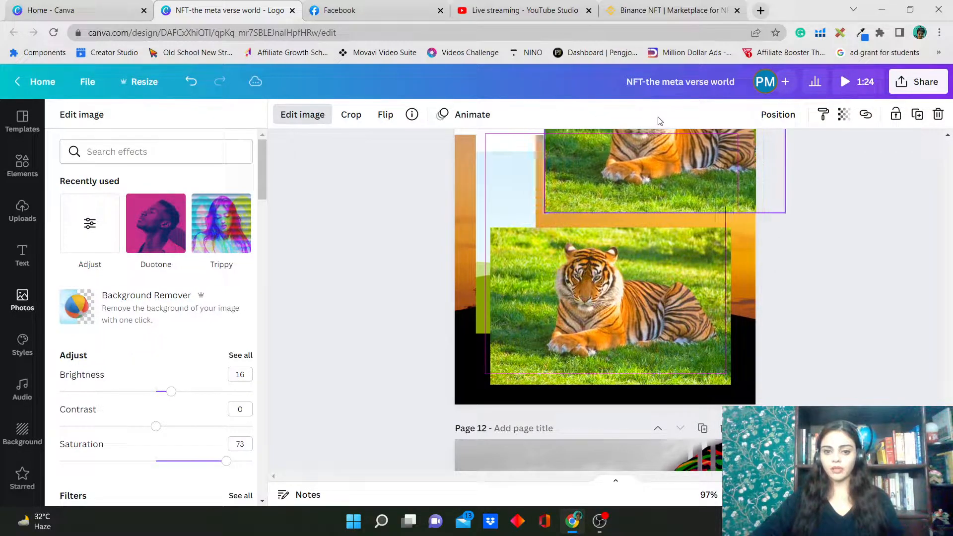
Step: Remove the background from the lower tiger photo on page 11 and move the cut-out tiger toward the page's bottom edge
left_click(602, 300)
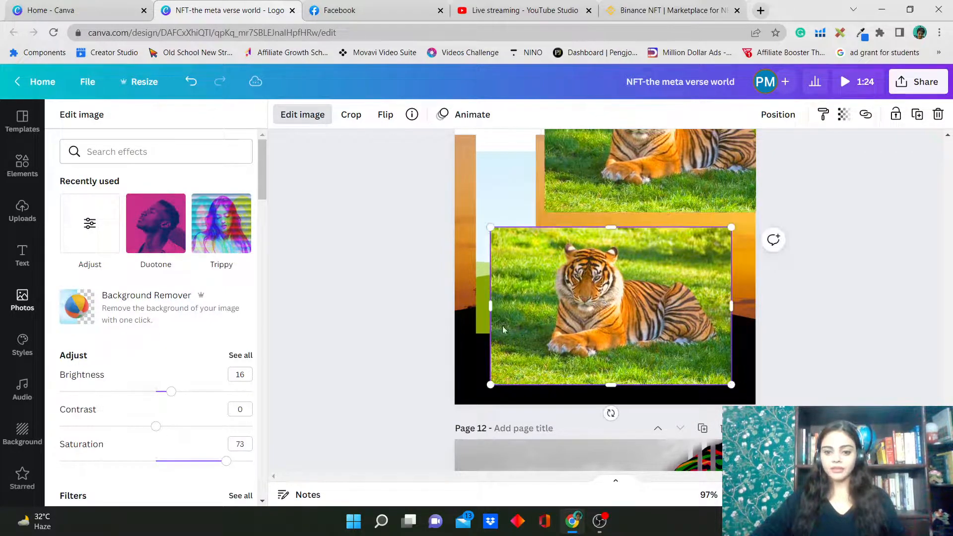
left_click(113, 300)
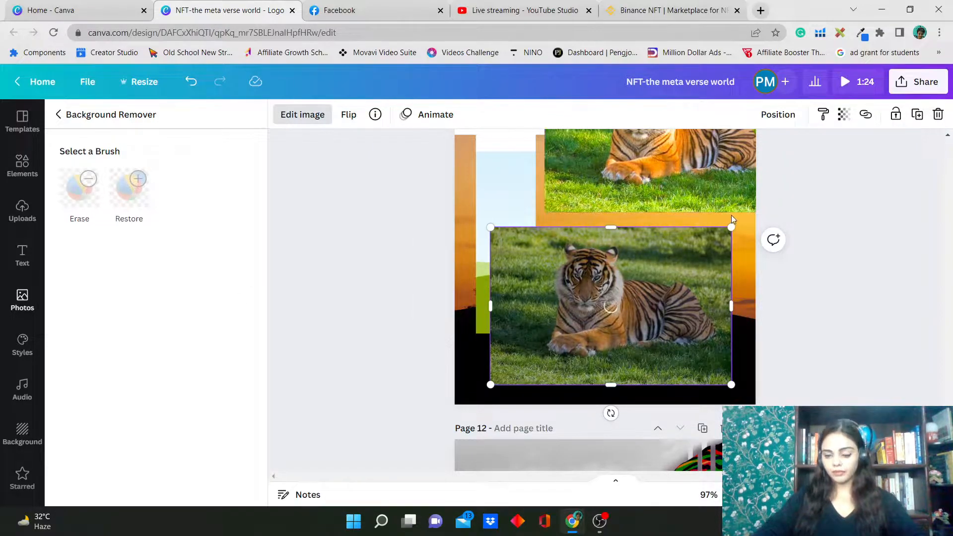
scroll(660, 198, "up", 2)
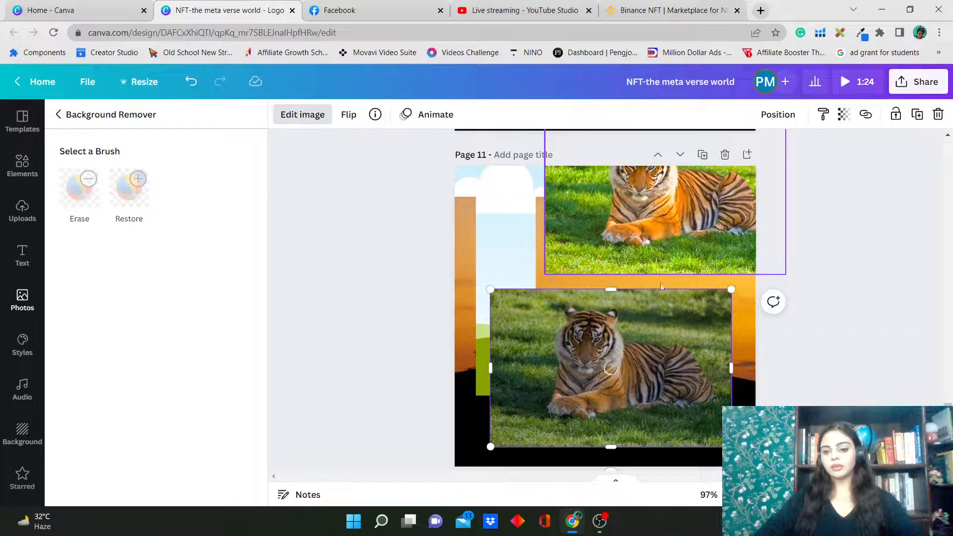
scroll(597, 392, "down", 2)
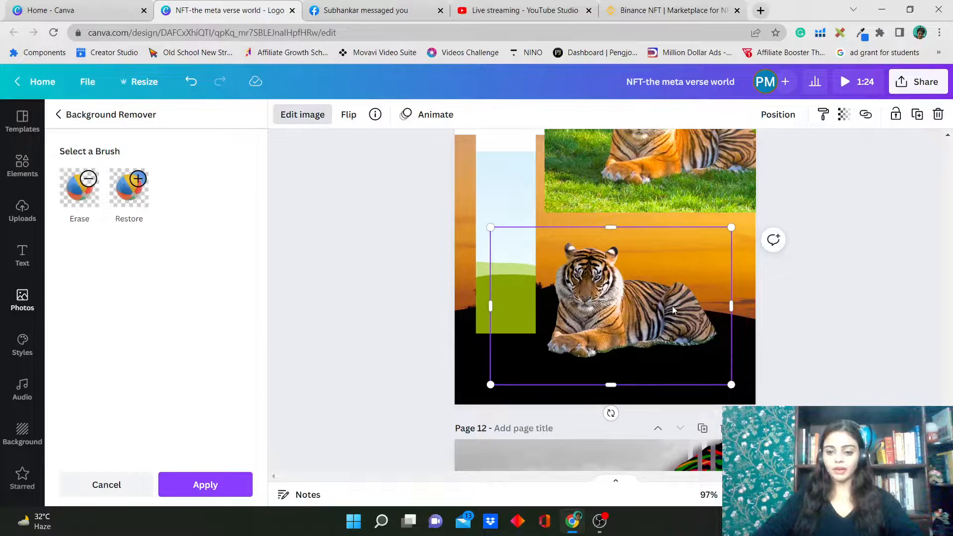
left_click_drag(653, 299, 656, 315)
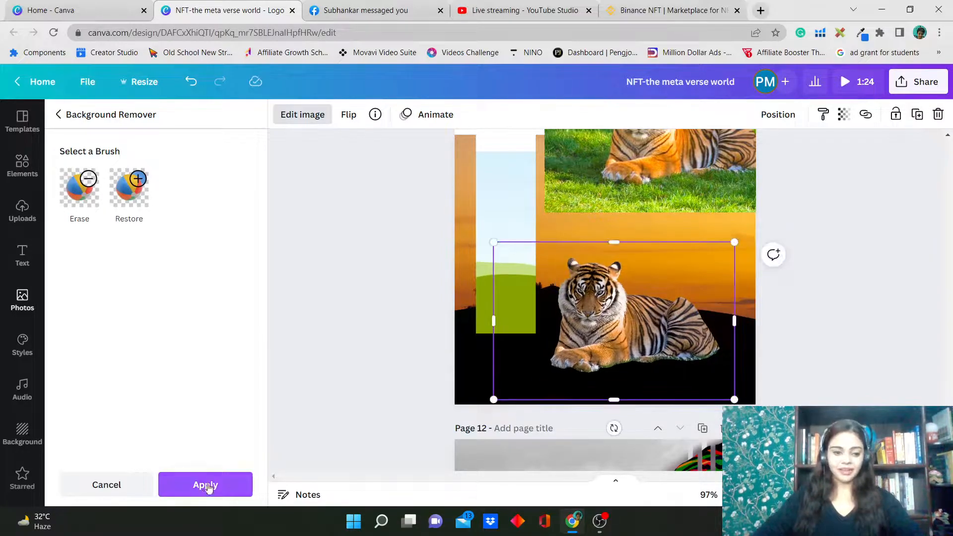
left_click(208, 487)
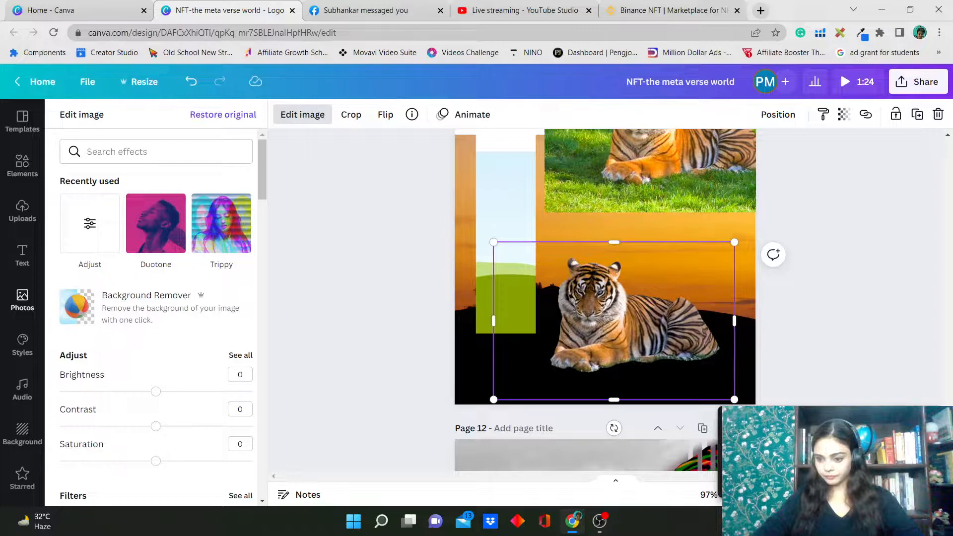
left_click_drag(615, 350, 601, 374)
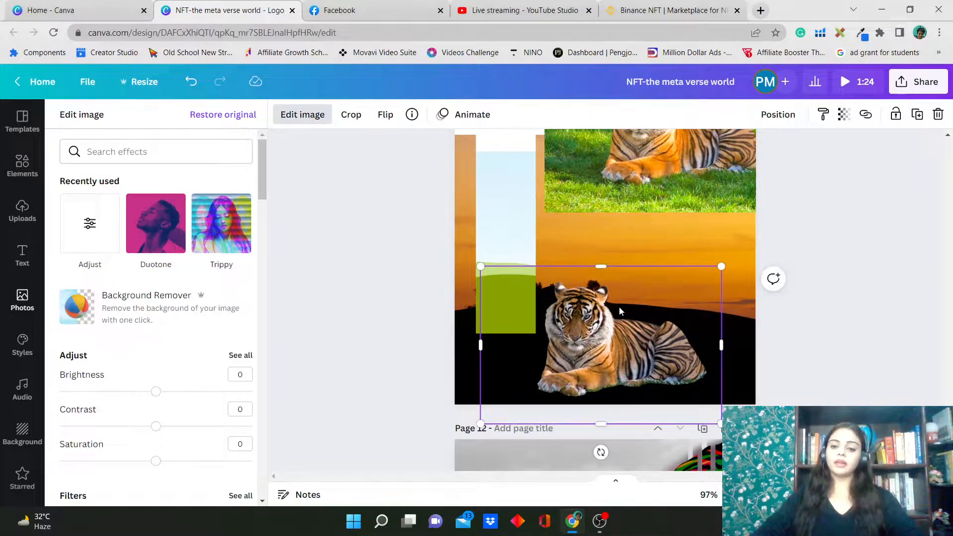
left_click(151, 319)
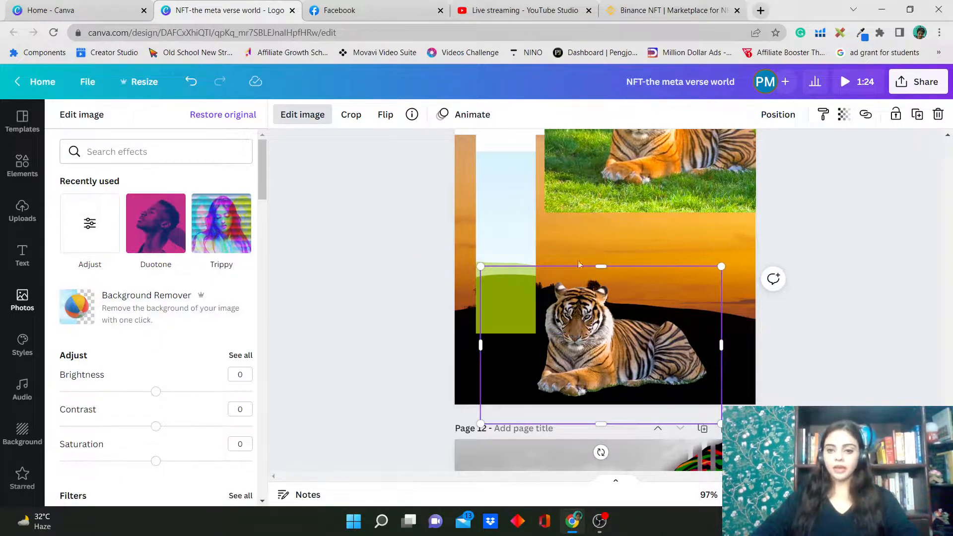
Step: Search the web for "bg remove" in a new browser tab and view the image upload area on the remove.bg site
left_click(760, 10)
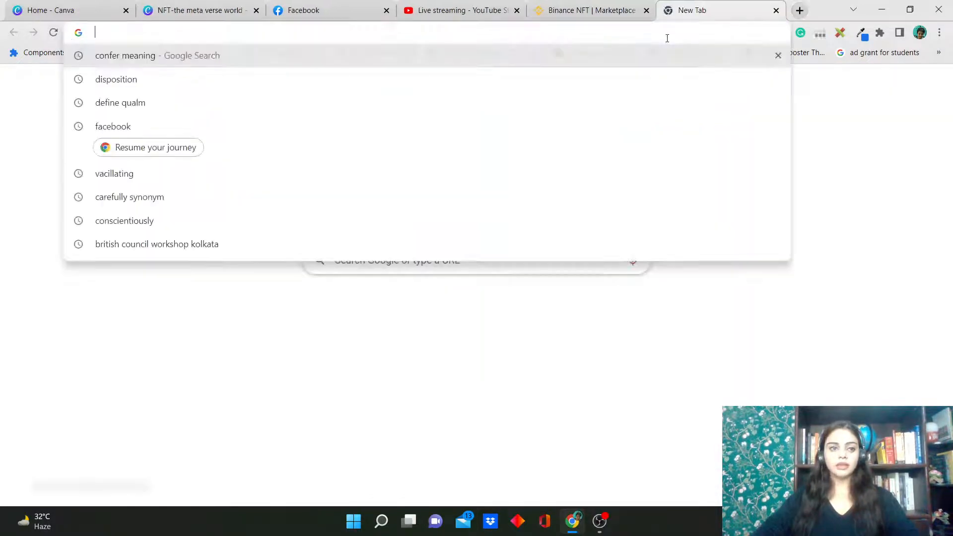
type("bg")
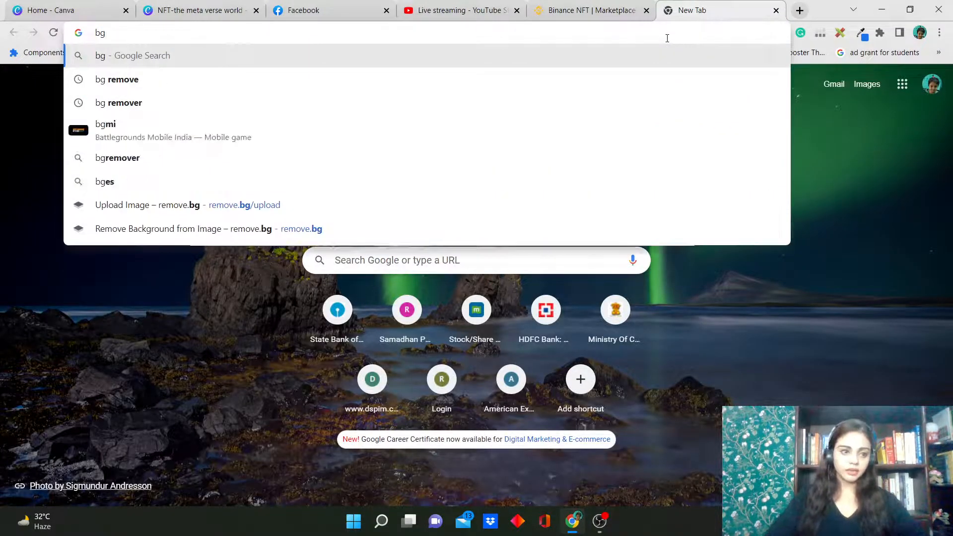
left_click(304, 76)
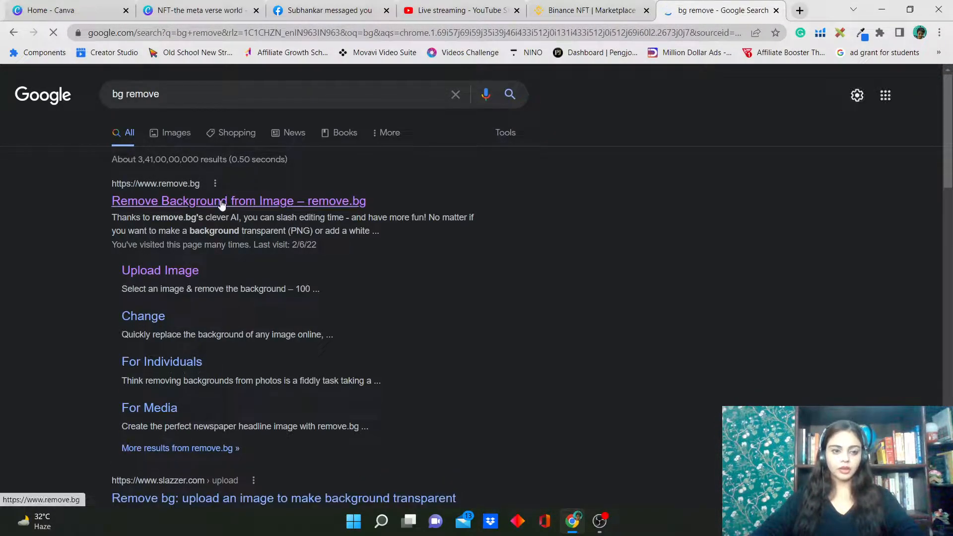
left_click(218, 201)
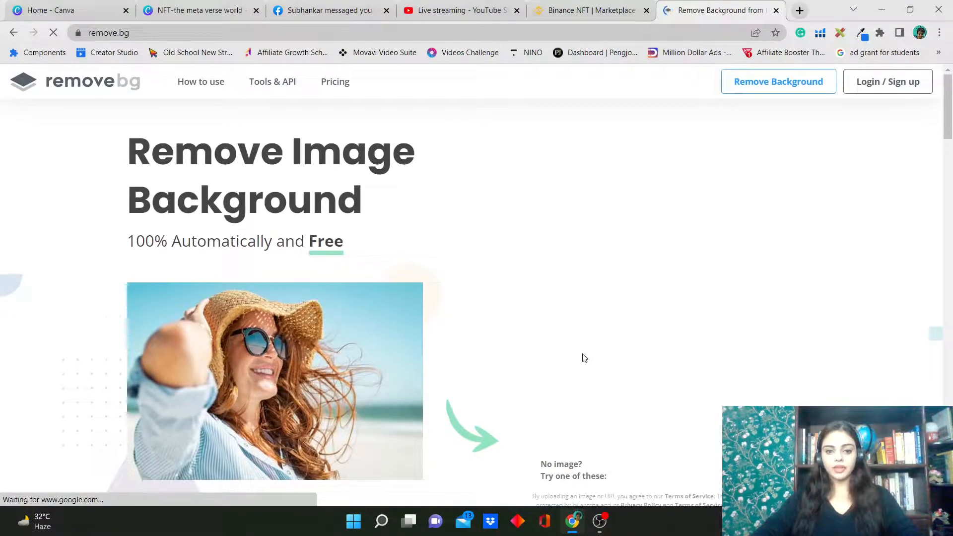
scroll(665, 367, "down", 1)
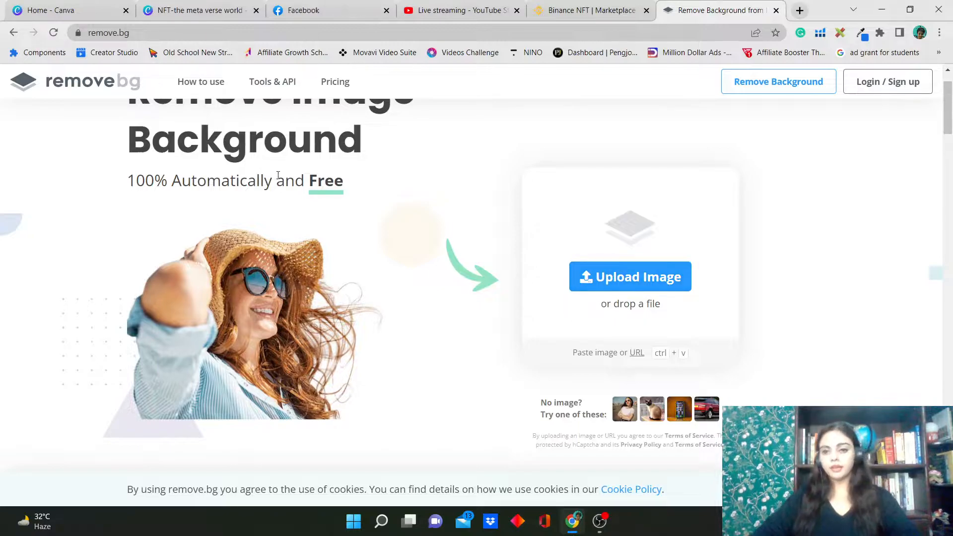
left_click(175, 11)
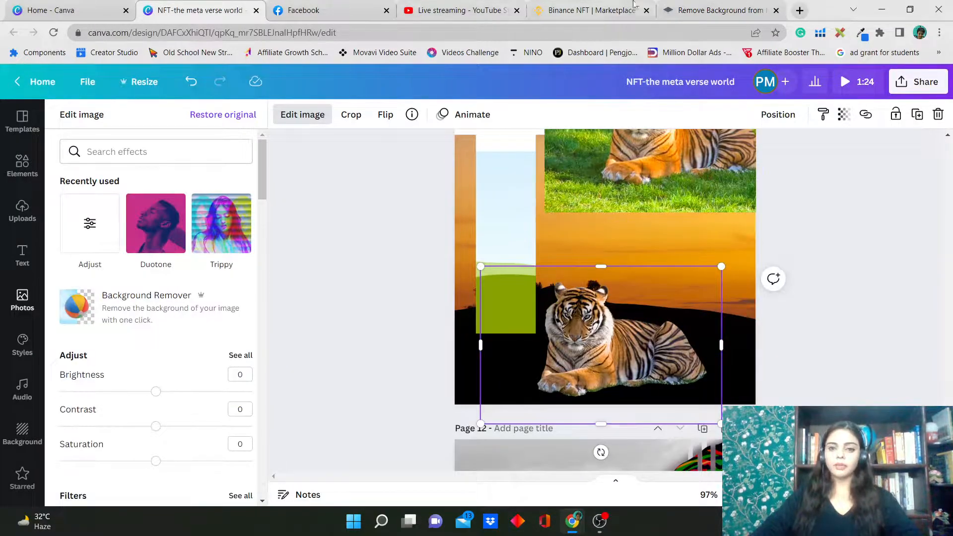
left_click(694, 11)
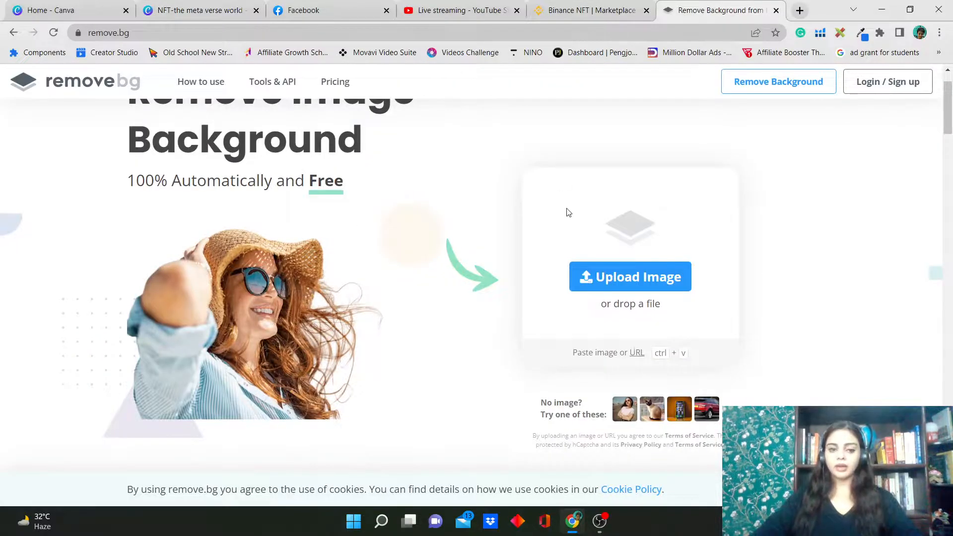
Step: Return to the Canva design and view page 11 with the cut-out tiger and the empty T frame
left_click(174, 13)
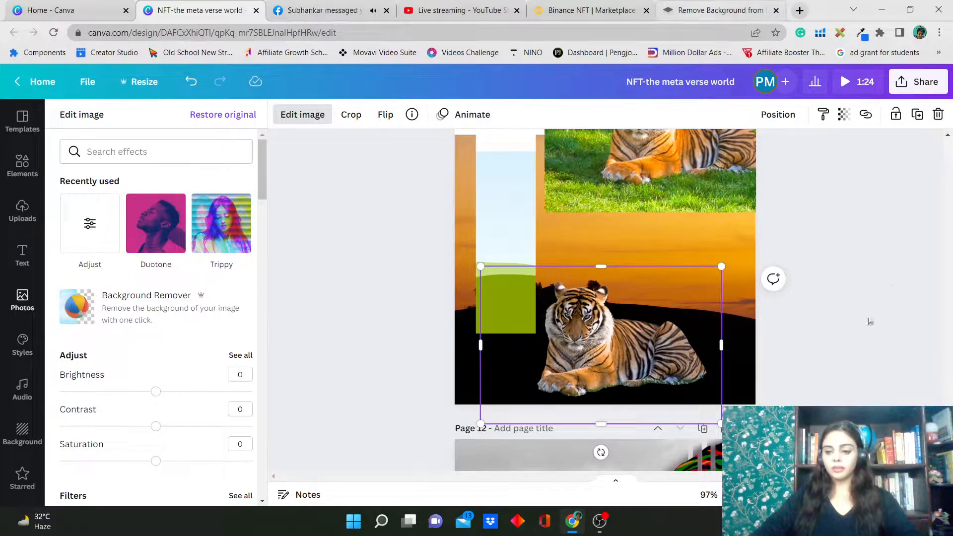
scroll(664, 244, "down", 2)
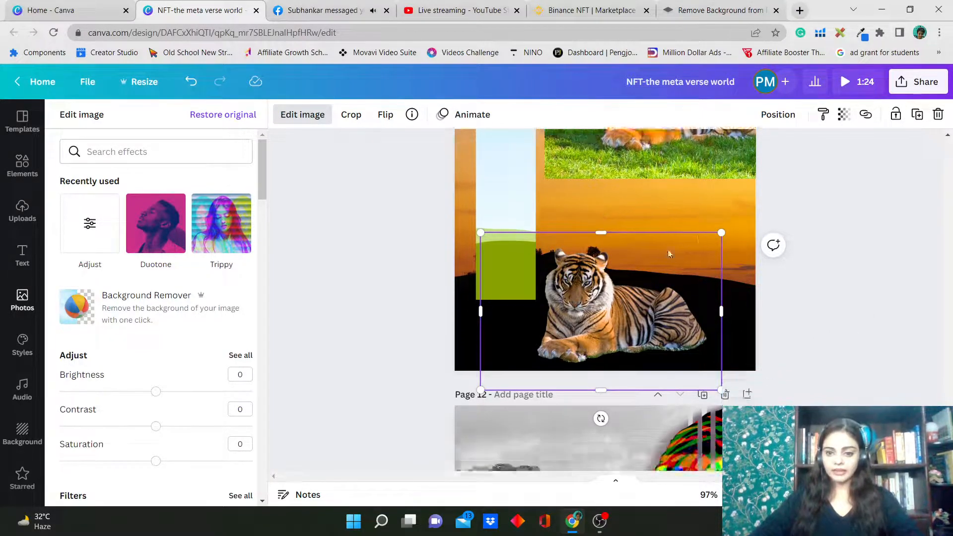
scroll(759, 298, "up", 3)
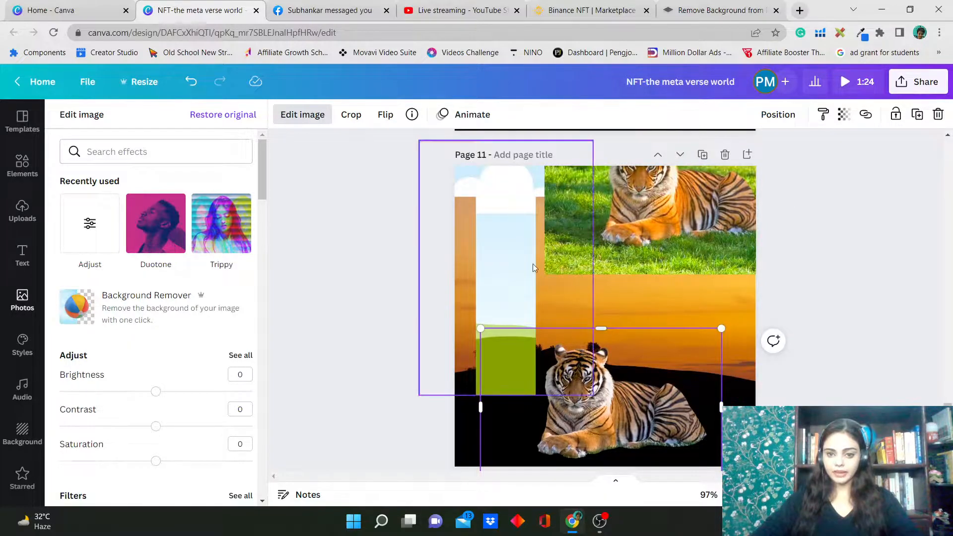
Step: Shift the grass-background tiger photo down and to the right on page 11 and select its full adjustment filter code for copying
left_click(679, 228)
left_click_drag(679, 228, 719, 265)
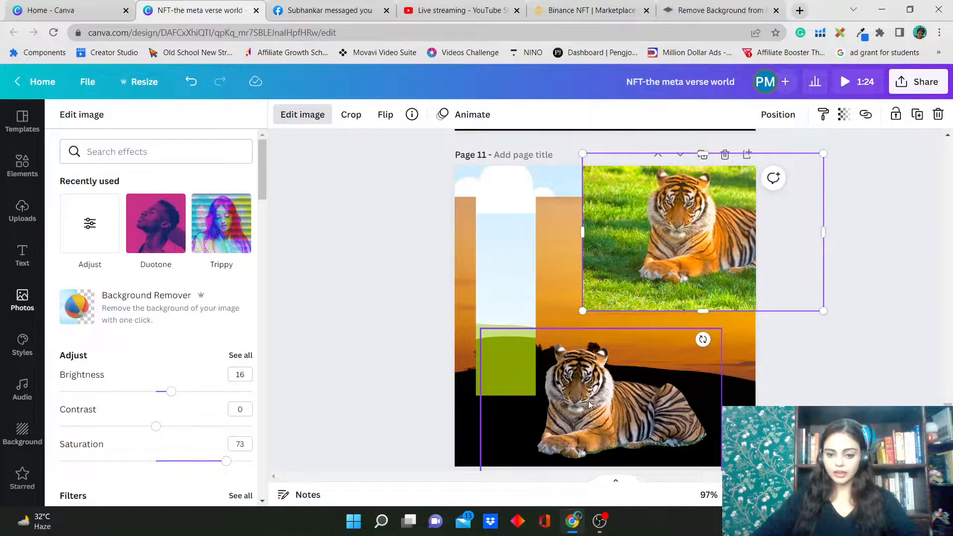
left_click(628, 430)
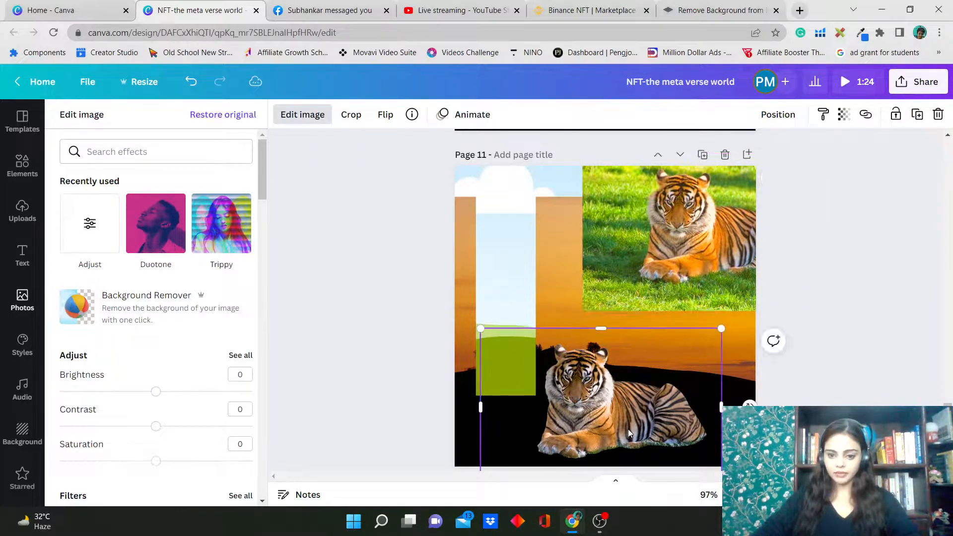
left_click(689, 256)
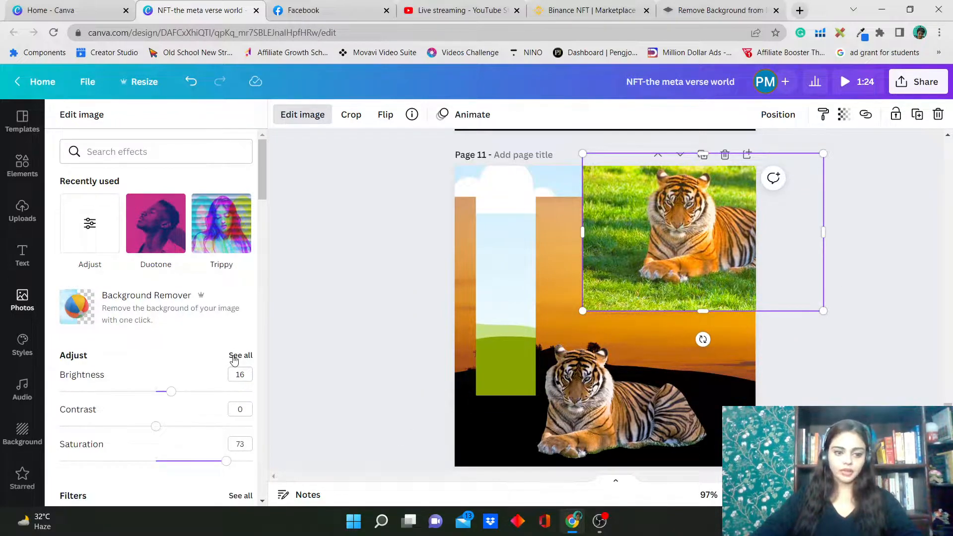
left_click(234, 355)
scroll(174, 323, "down", 3)
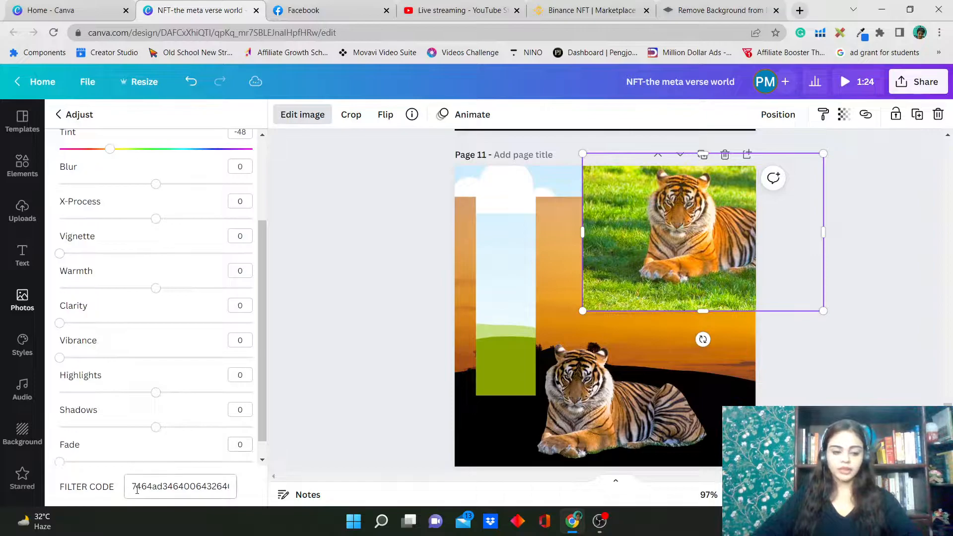
left_click_drag(132, 485, 289, 505)
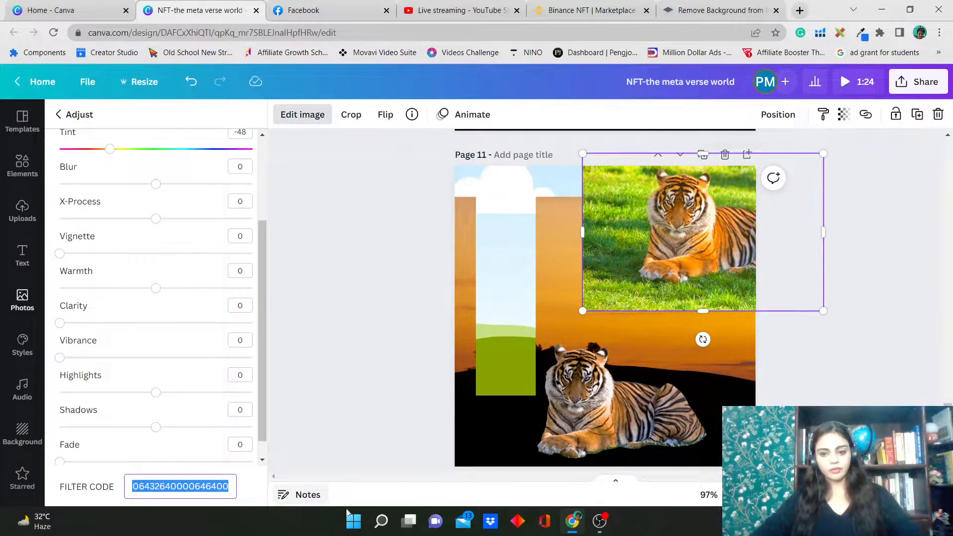
Step: Replace the cut-out tiger's filter code with the copied one, giving it brightness 16, saturation 73 and tint -48
left_click(629, 418)
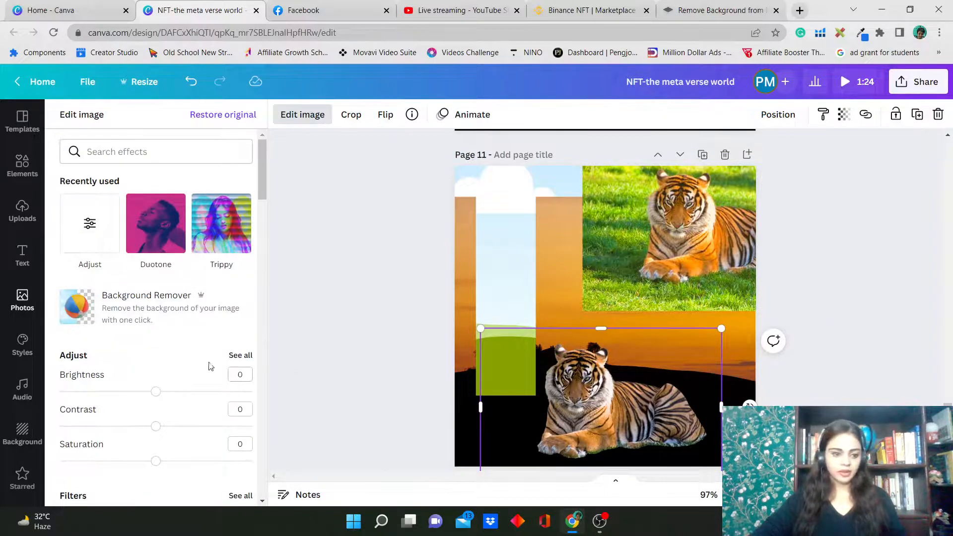
left_click(240, 355)
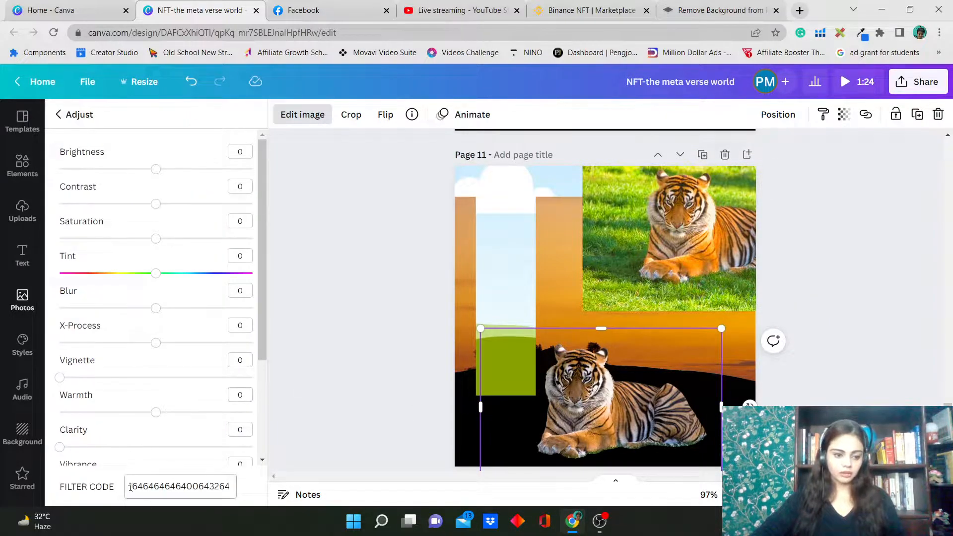
left_click_drag(133, 486, 343, 494)
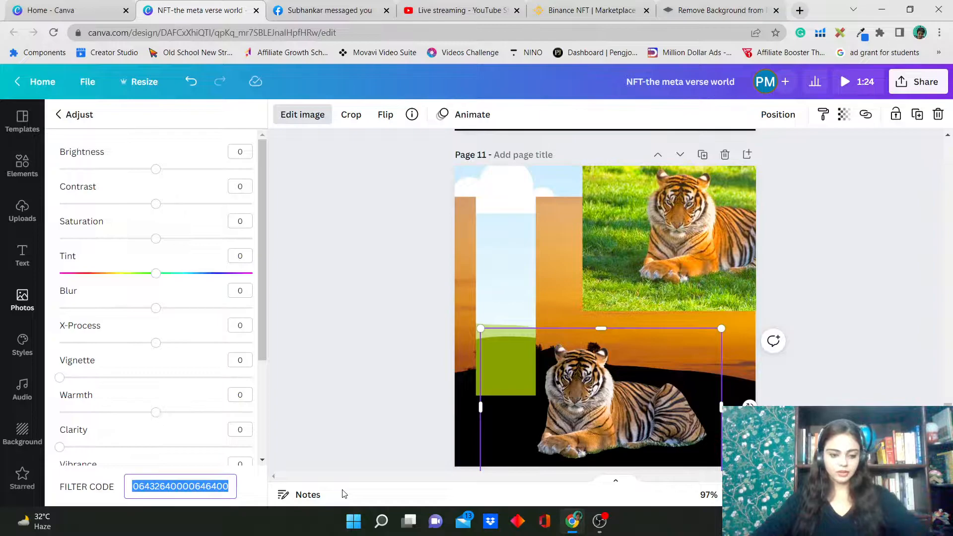
key("ctrl+v")
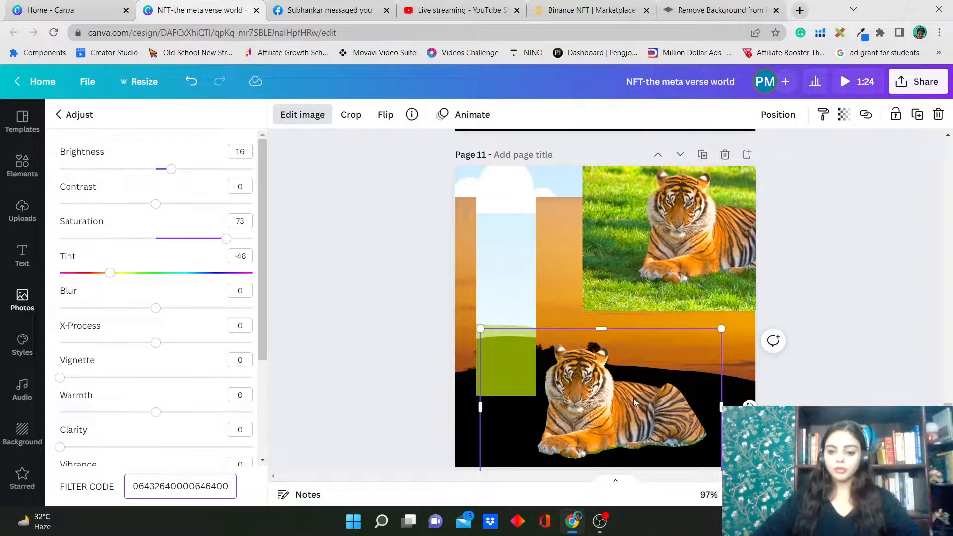
Step: Add a blank page 12 after page 11 and move the cut-out tiger onto it
left_click_drag(633, 398, 668, 409)
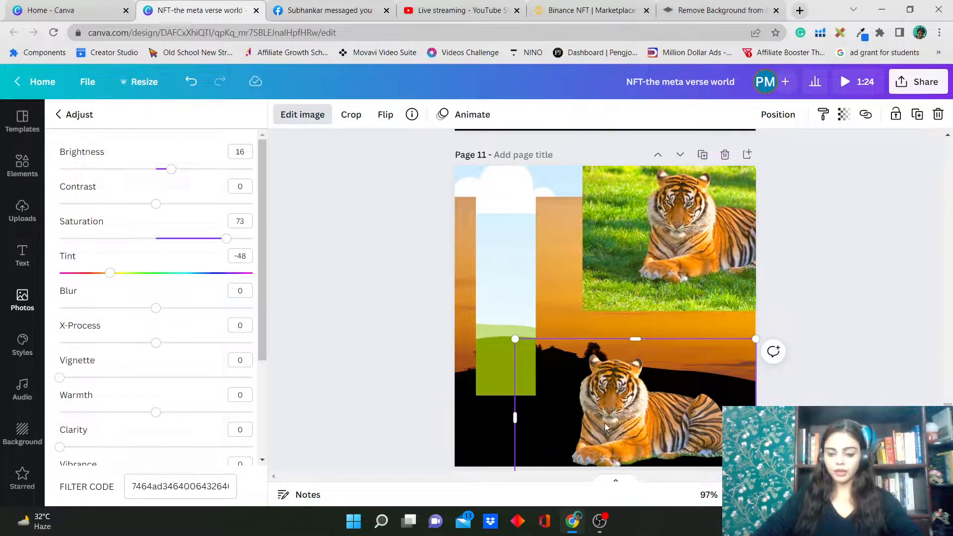
scroll(799, 382, "down", 3)
scroll(762, 353, "up", 4)
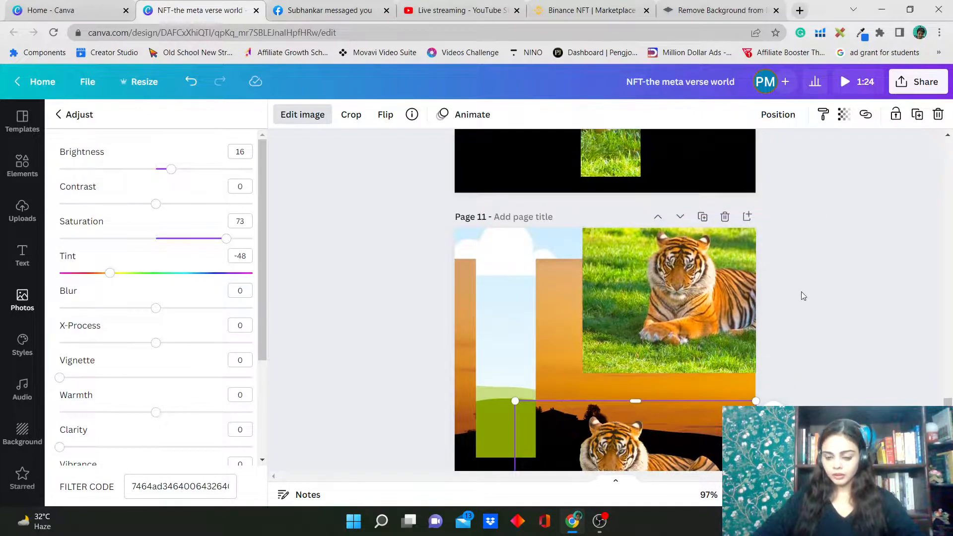
scroll(800, 292, "down", 1)
left_click(747, 155)
scroll(778, 324, "up", 2)
left_click_drag(639, 269, 613, 464)
scroll(873, 349, "up", 3)
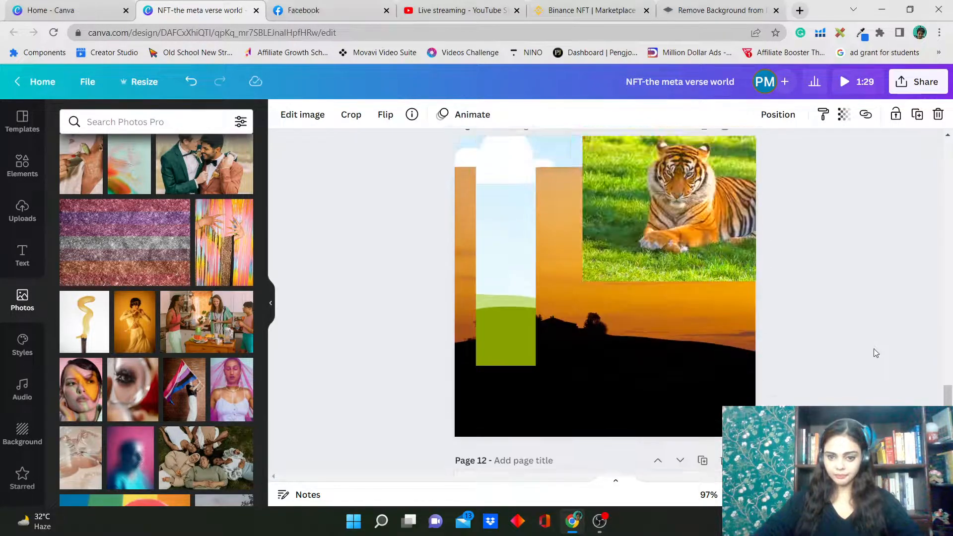
Step: Fill the T frame on page 11 with the grass-background tiger photo and centre the letter over the sunset
left_click_drag(709, 292, 675, 438)
left_click_drag(488, 225, 571, 275)
left_click_drag(662, 394, 638, 326)
double_click(591, 324)
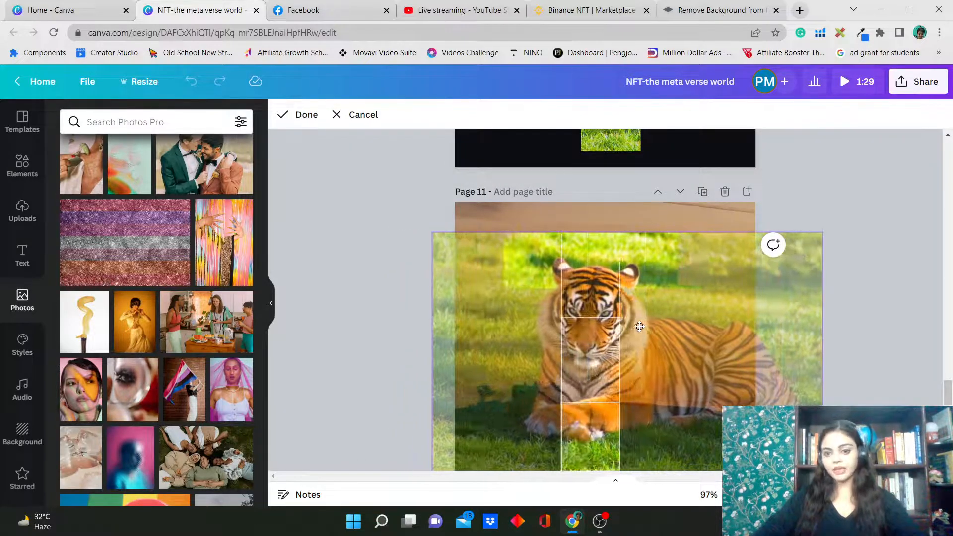
left_click(901, 385)
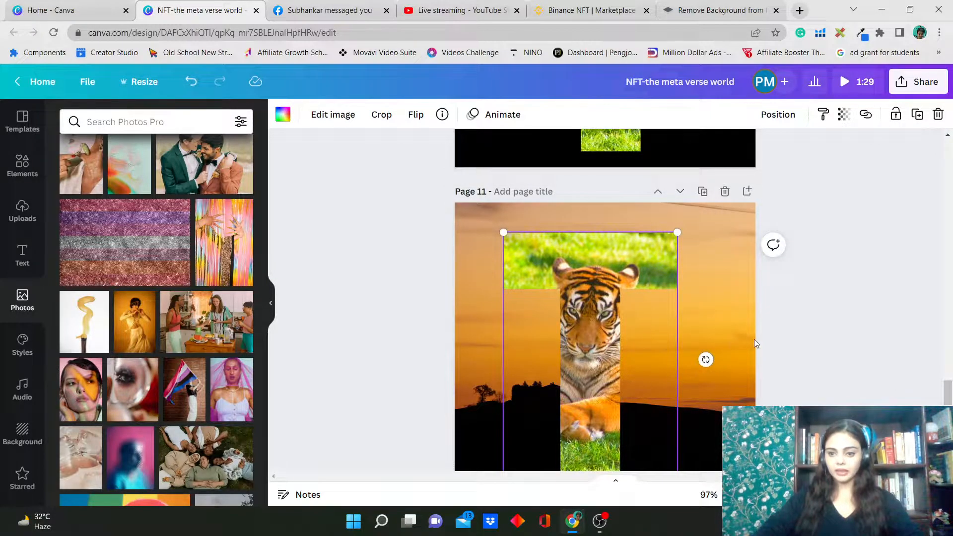
scroll(755, 343, "down", 1)
left_click_drag(564, 298, 594, 284)
left_click(831, 340)
Step: Move the cut-out tiger from page 12 onto page 11, enlarge it and align its face over the tiger in the T
scroll(831, 340, "down", 3)
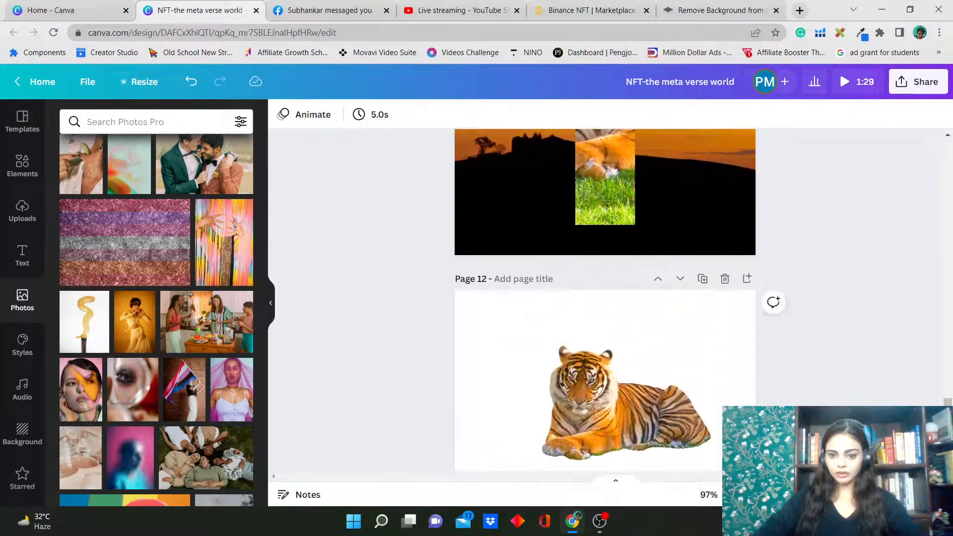
left_click_drag(644, 440, 637, 179)
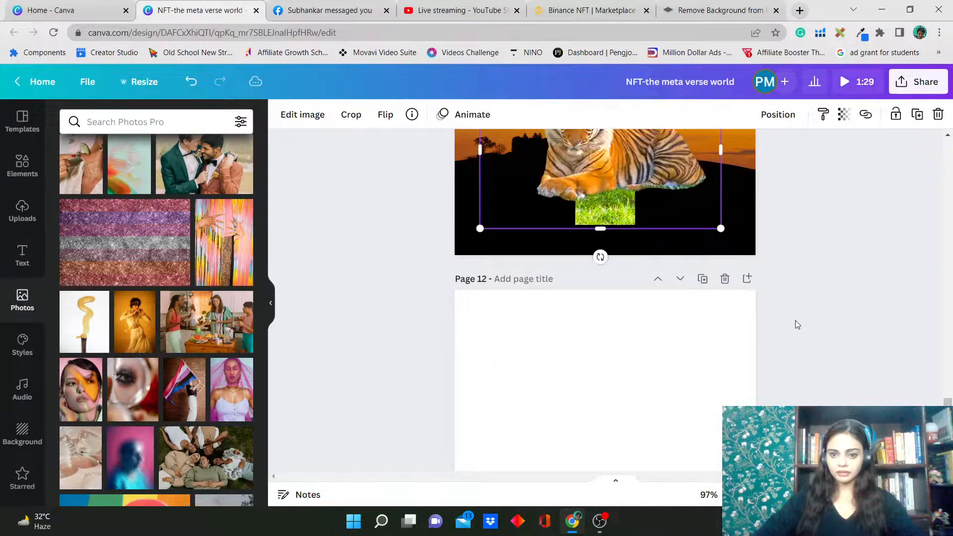
scroll(823, 393, "up", 2)
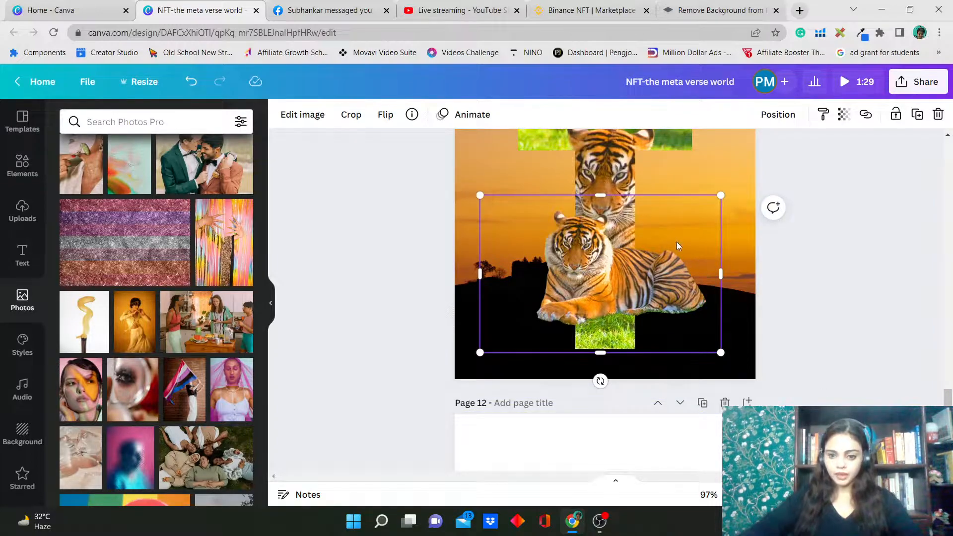
left_click_drag(720, 273, 710, 231)
left_click_drag(709, 196, 784, 144)
left_click_drag(666, 221, 665, 174)
scroll(894, 281, "up", 2)
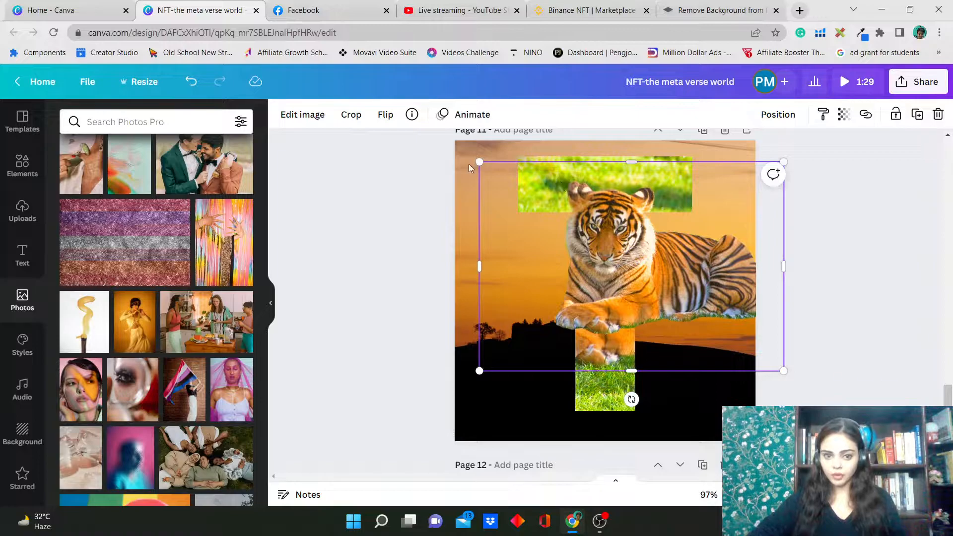
mouse_move(478, 159)
left_mouse_down()
mouse_move(451, 159)
mouse_move(462, 152)
left_mouse_up()
mouse_move(588, 226)
left_mouse_down()
mouse_move(615, 238)
mouse_move(590, 232)
left_mouse_up()
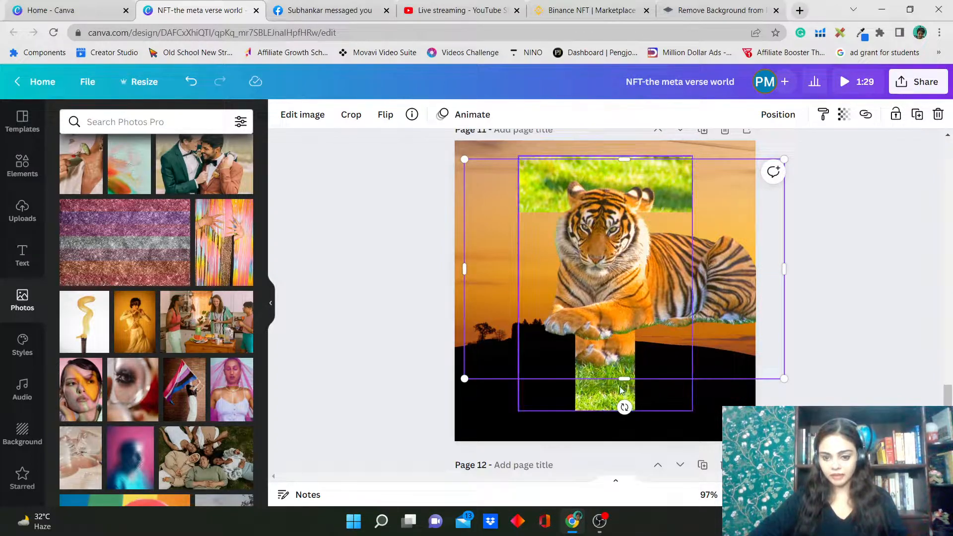
Step: Crop the cut-out tiger from the bottom and both sides so that only its head is left
left_click_drag(625, 378, 628, 306)
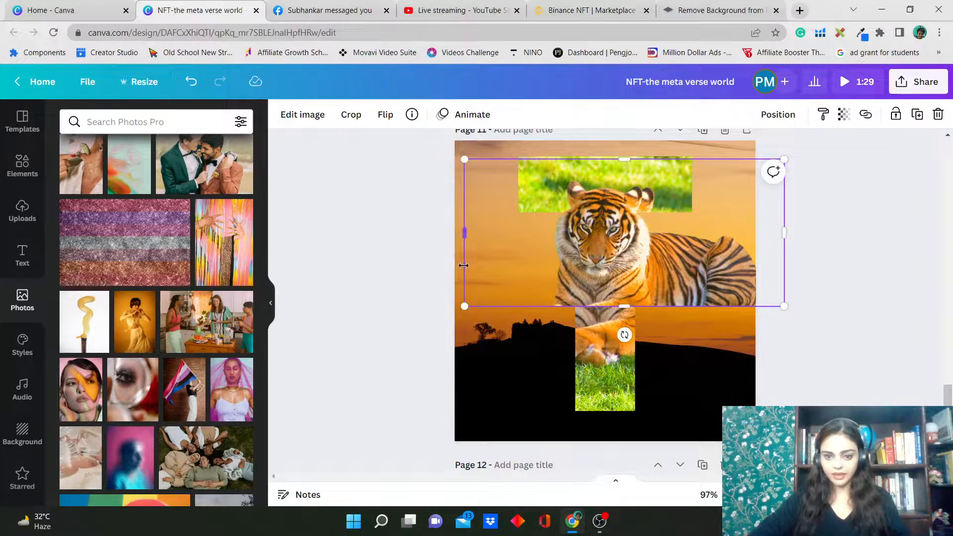
left_click_drag(464, 235, 555, 236)
left_click_drag(665, 298, 665, 275)
left_click_drag(782, 220, 649, 239)
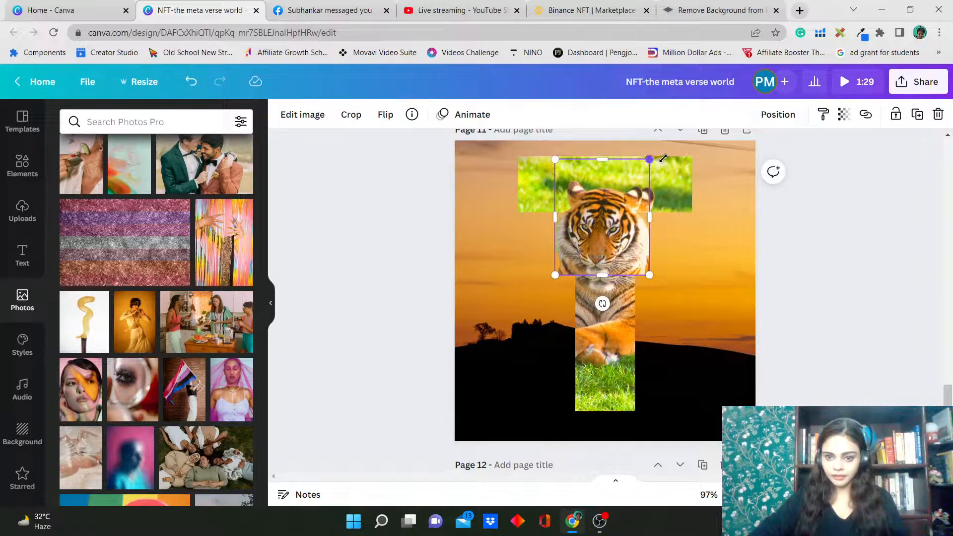
Step: Enlarge the cropped tiger head slightly and nudge the T and the head so the head covers the T's tiger face
left_click_drag(663, 157, 665, 142)
left_click_drag(609, 232, 610, 240)
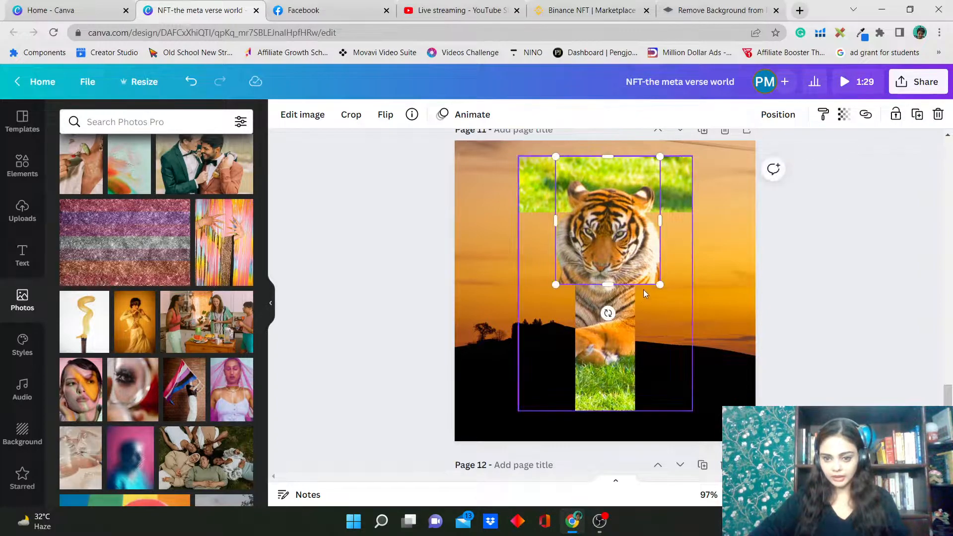
mouse_move(660, 285)
left_mouse_down()
mouse_move(646, 285)
mouse_move(656, 298)
left_mouse_up()
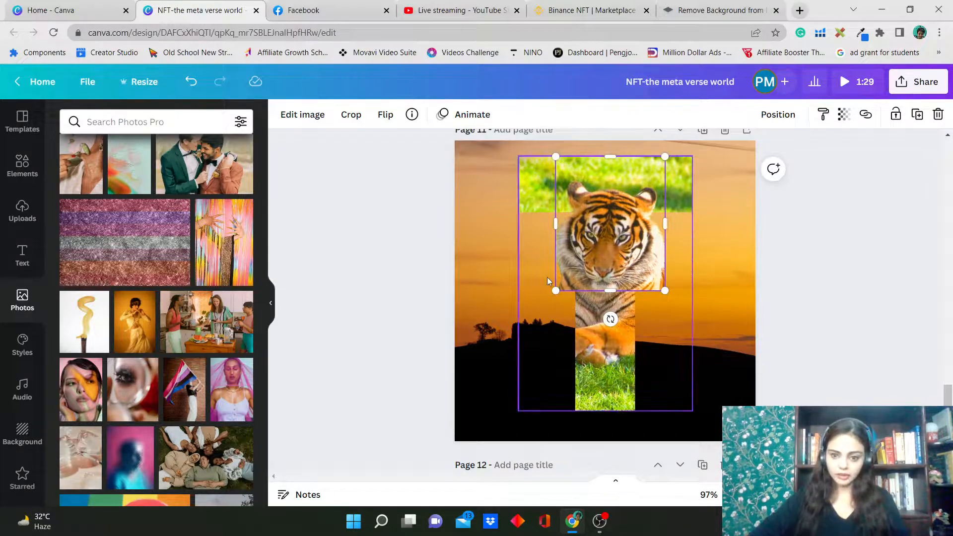
left_click_drag(589, 242, 630, 252)
left_click(929, 336)
left_click(635, 257)
left_click(701, 267)
left_click(606, 259)
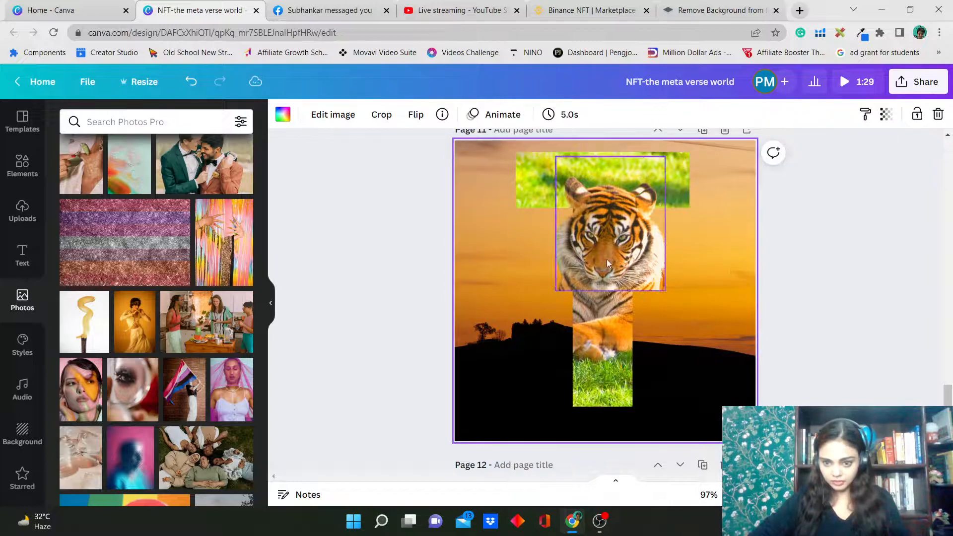
left_click_drag(611, 263, 607, 253)
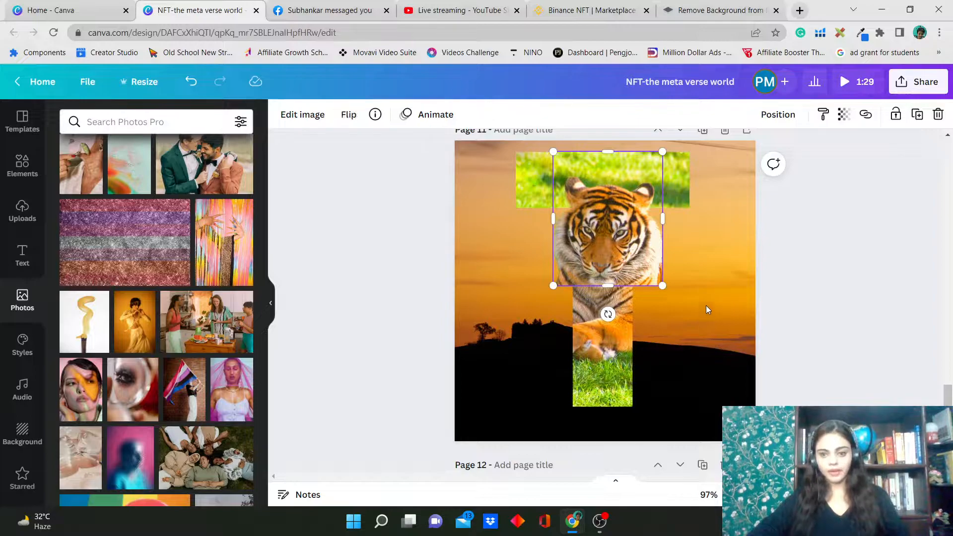
Step: Group the cropped tiger head with the T frame on page 11
left_click(674, 179, "shift")
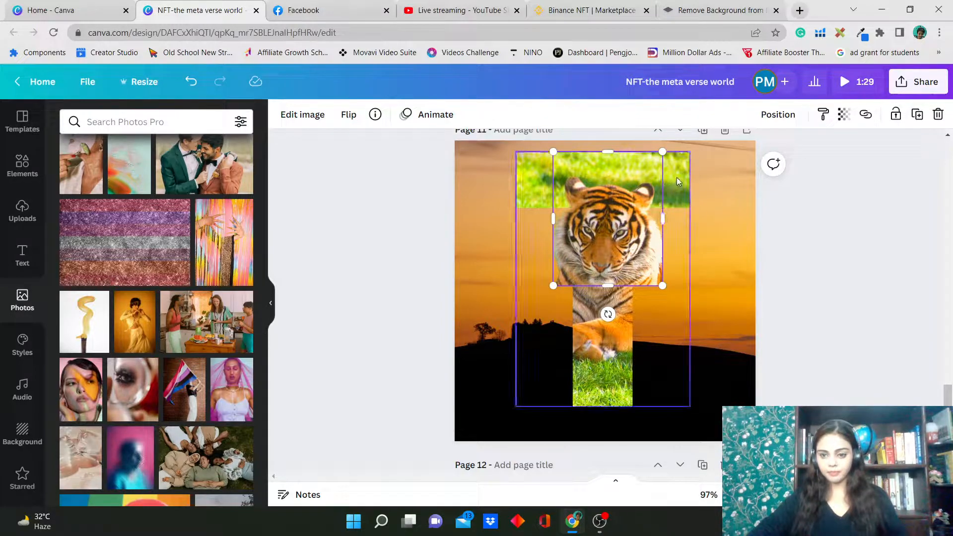
left_click(751, 115)
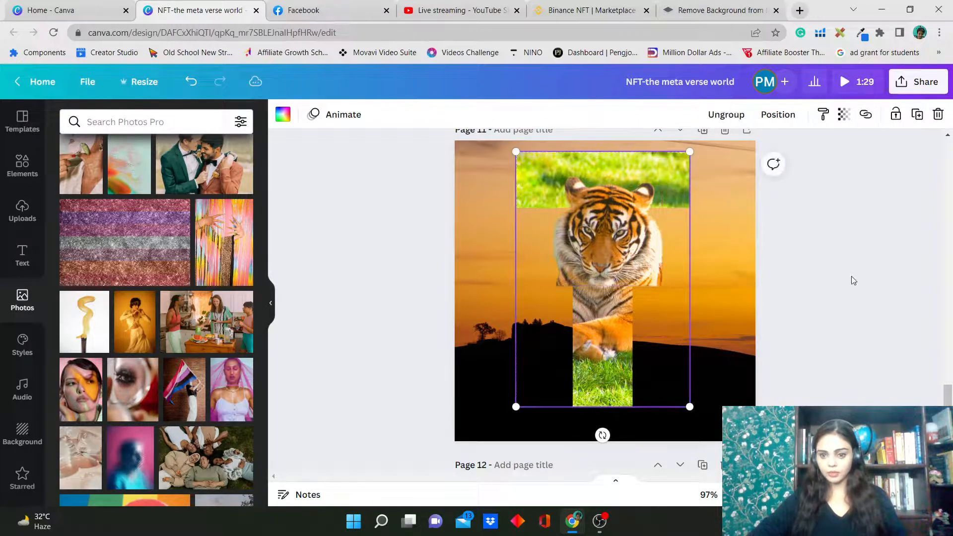
left_click(850, 275)
Step: Ungroup the tiger head from the T frame and move the head to the right of the T's stem
left_click(684, 268)
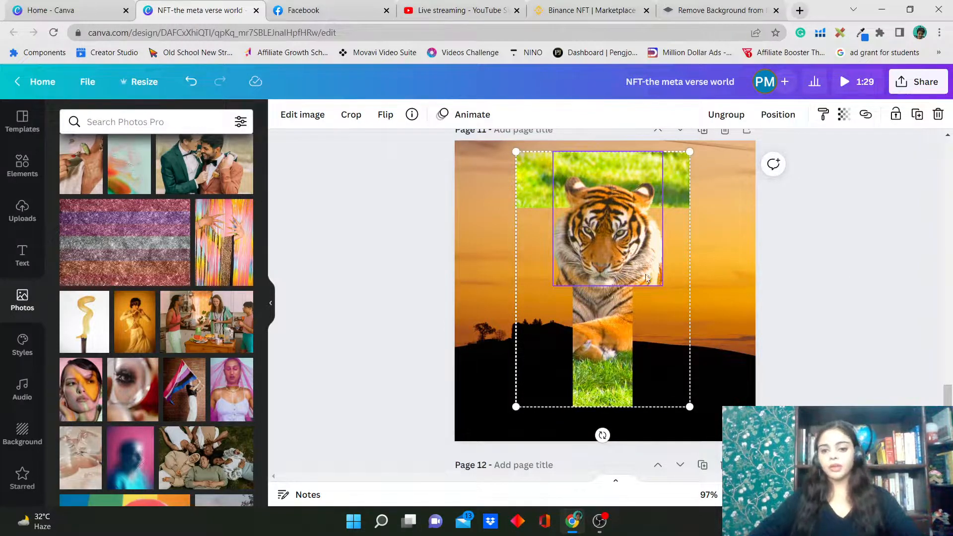
left_click(737, 115)
left_click(814, 204)
left_click_drag(620, 240, 702, 334)
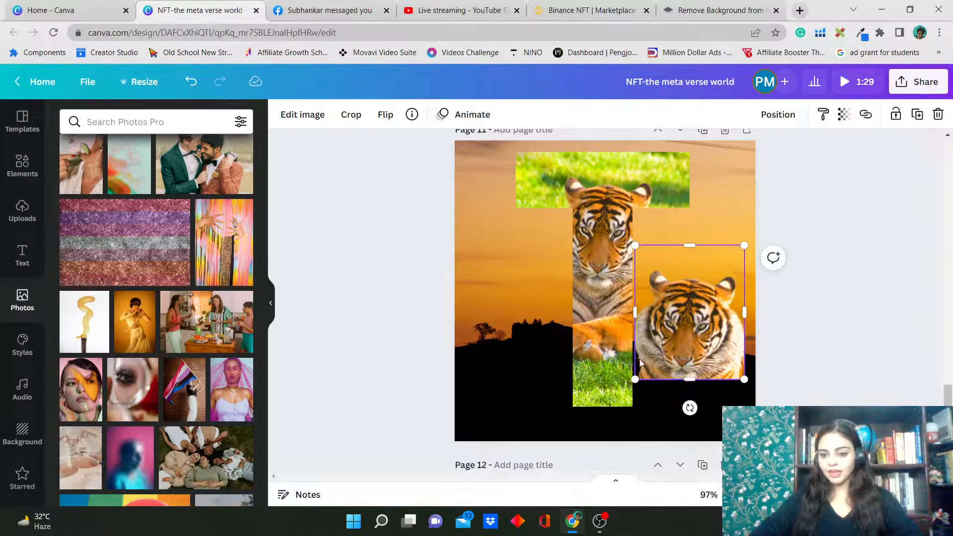
Step: Apply the background remover to the cropped tiger head, briefly viewing the remove.bg site before returning to the Canva design
left_click(310, 121)
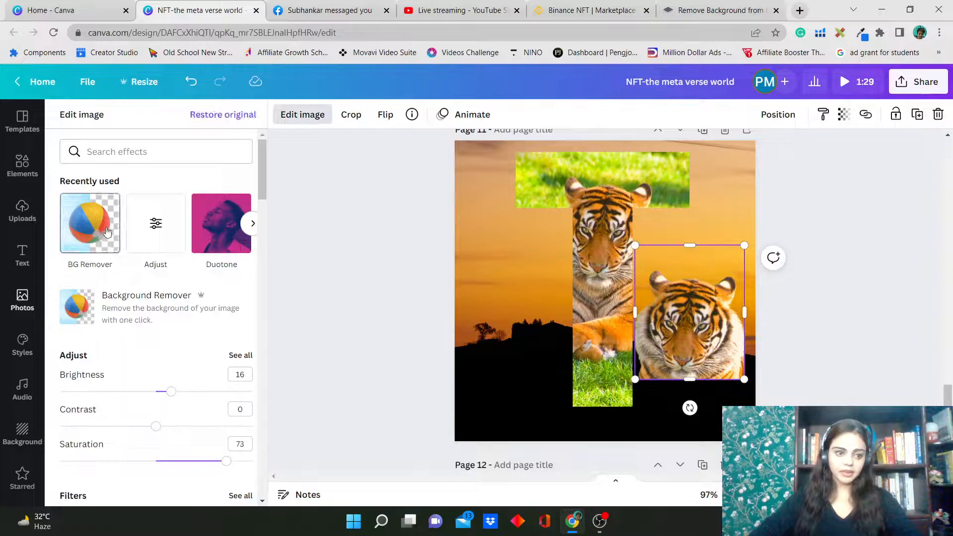
left_click(104, 226)
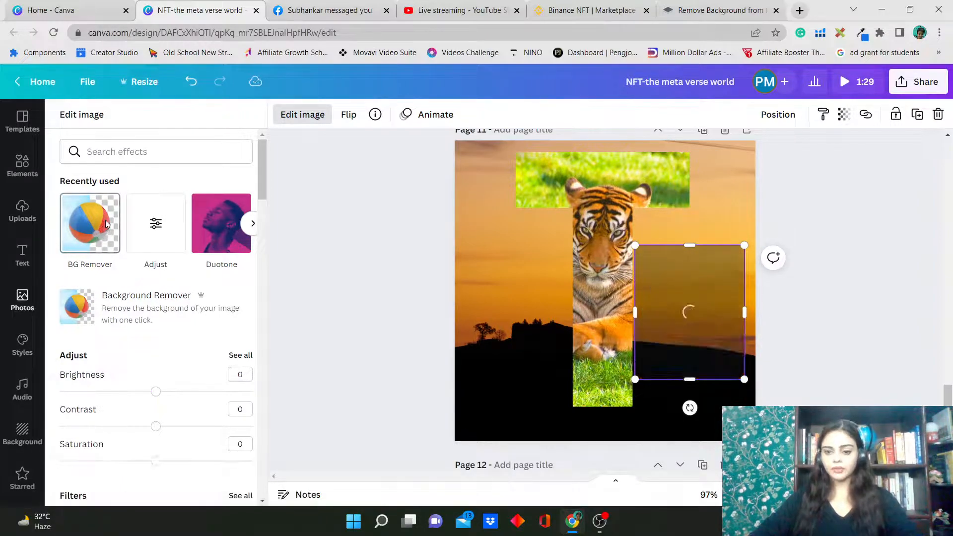
left_click(723, 14)
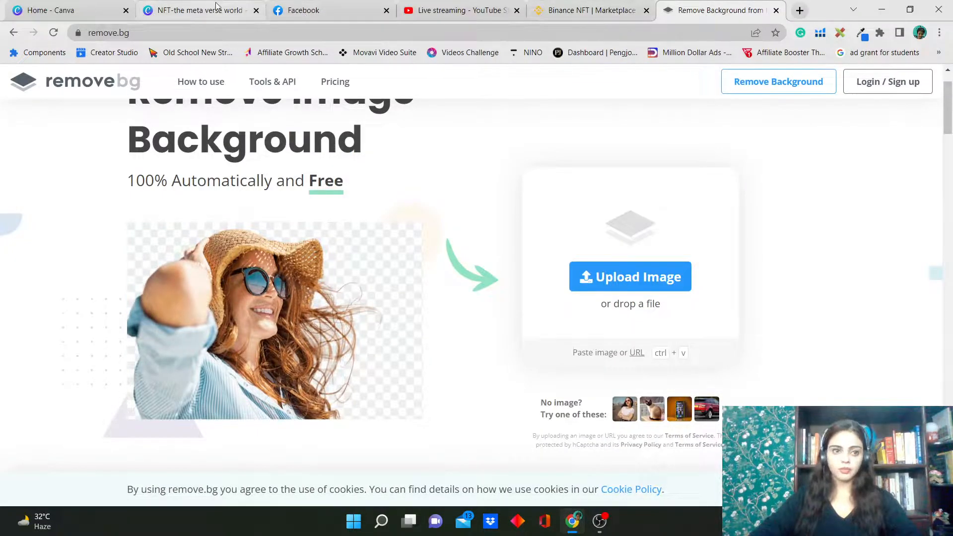
left_click(214, 7)
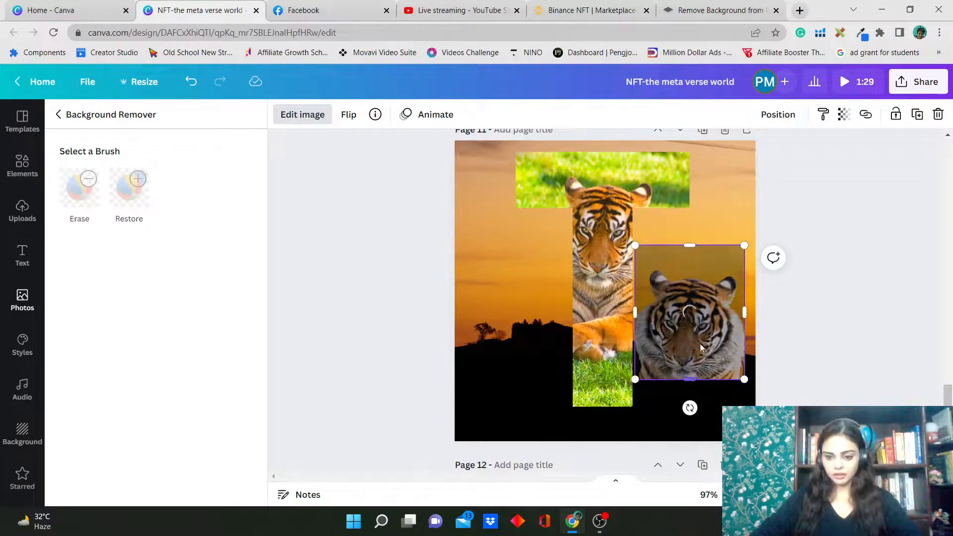
Step: Move the cropped tiger head off page 11 and place it near the middle of blank page 12
left_click_drag(689, 435, 655, 525)
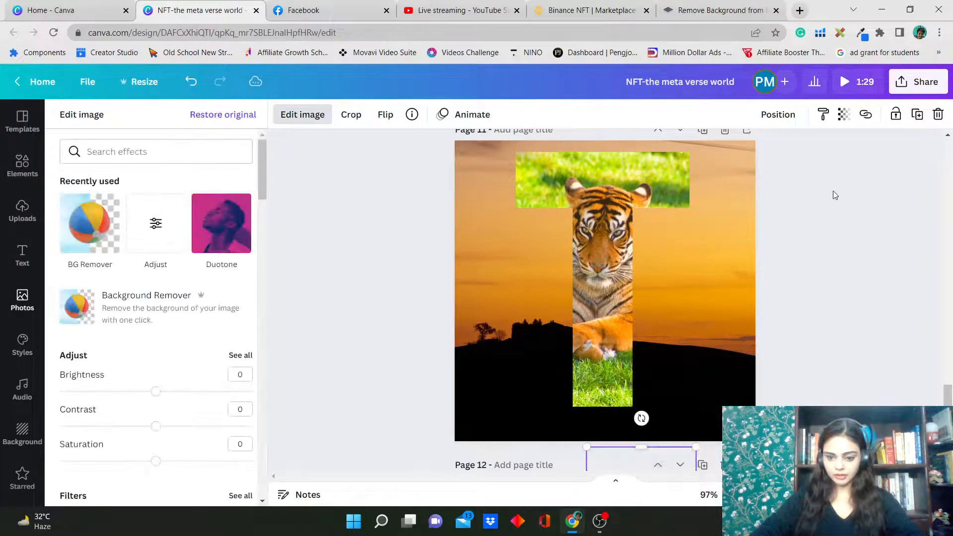
scroll(832, 190, "down", 1)
scroll(835, 253, "down", 3)
left_click_drag(636, 299, 589, 380)
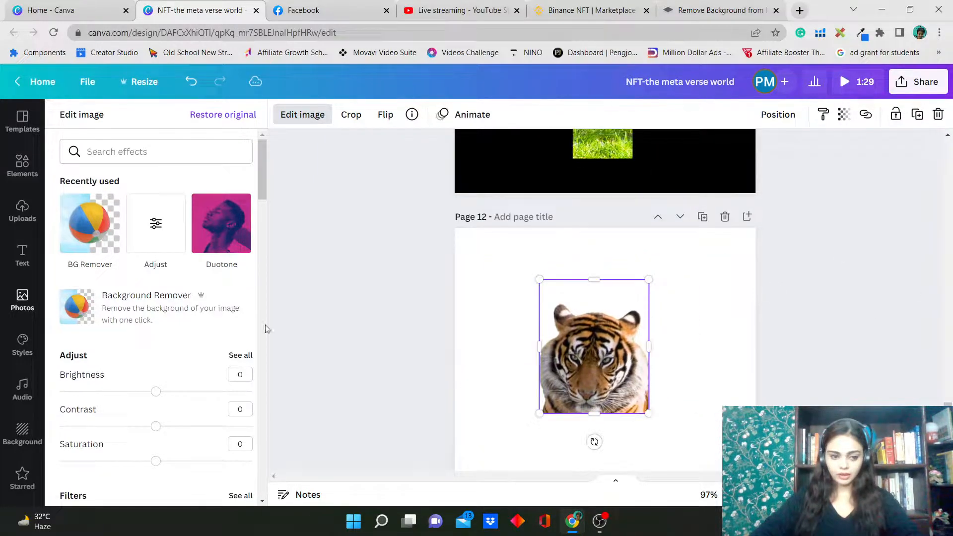
Step: Erase the tiger's body around the head on page 12 with the background remover's Erase brush at sizes 25, 44 and 16
left_click(96, 214)
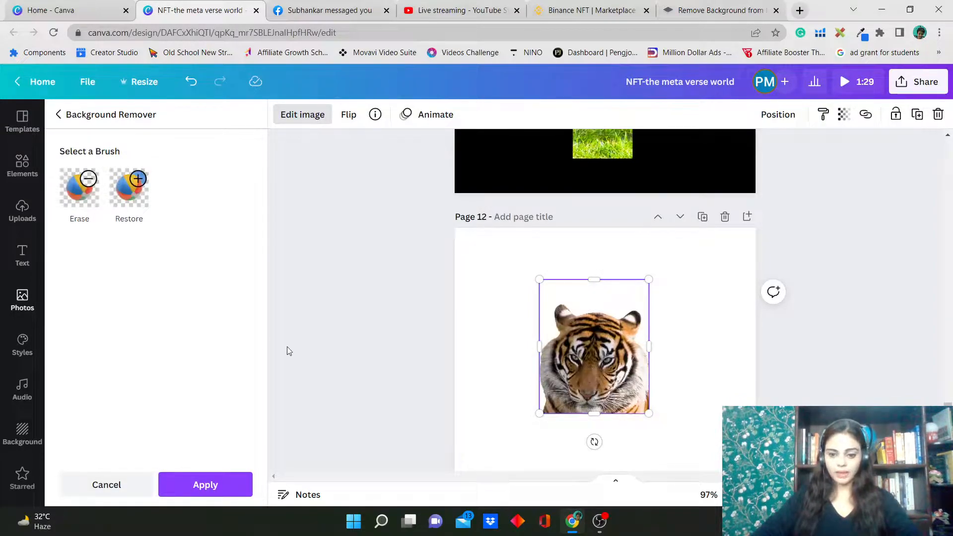
left_click(78, 192)
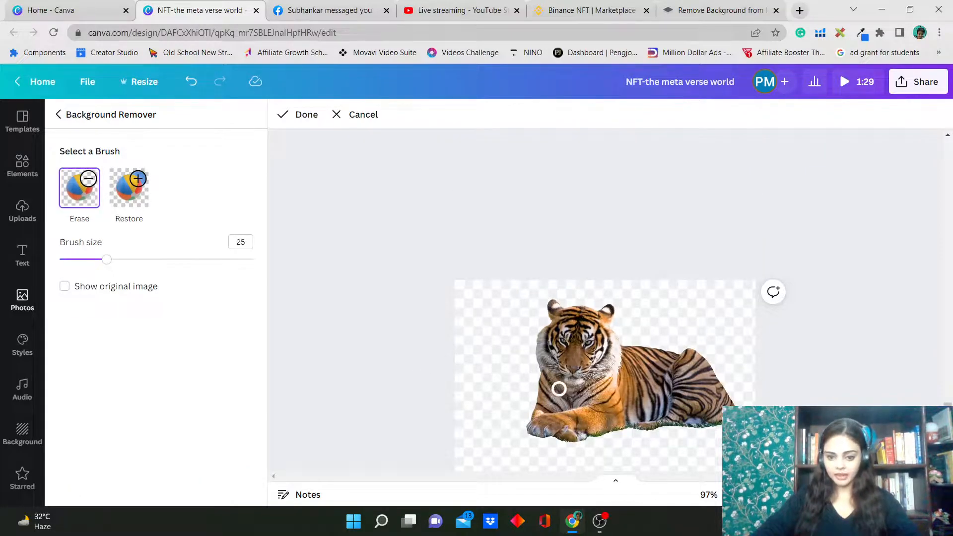
mouse_move(526, 370)
left_mouse_down()
mouse_move(558, 393)
mouse_move(583, 394)
mouse_move(613, 382)
mouse_move(630, 345)
left_mouse_up()
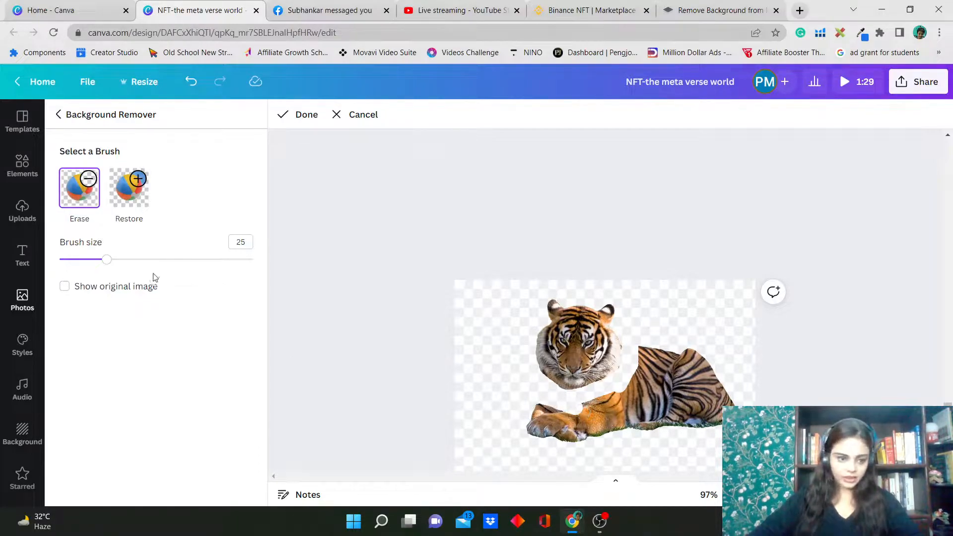
left_click_drag(106, 259, 143, 259)
mouse_move(677, 397)
left_mouse_down()
mouse_move(592, 427)
mouse_move(551, 424)
mouse_move(608, 413)
mouse_move(614, 400)
mouse_move(567, 415)
mouse_move(526, 413)
mouse_move(527, 426)
mouse_move(570, 432)
mouse_move(553, 441)
mouse_move(600, 434)
mouse_move(640, 395)
mouse_move(644, 352)
mouse_move(627, 382)
mouse_move(686, 345)
mouse_move(654, 386)
mouse_move(703, 363)
mouse_move(677, 391)
mouse_move(723, 374)
mouse_move(676, 417)
mouse_move(729, 396)
mouse_move(693, 426)
mouse_move(735, 403)
left_mouse_up()
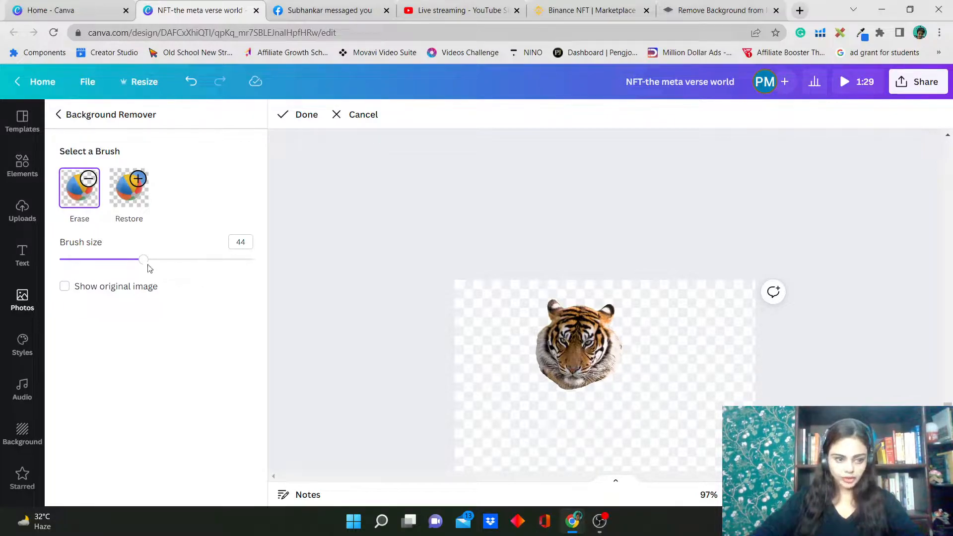
left_click_drag(145, 265, 89, 267)
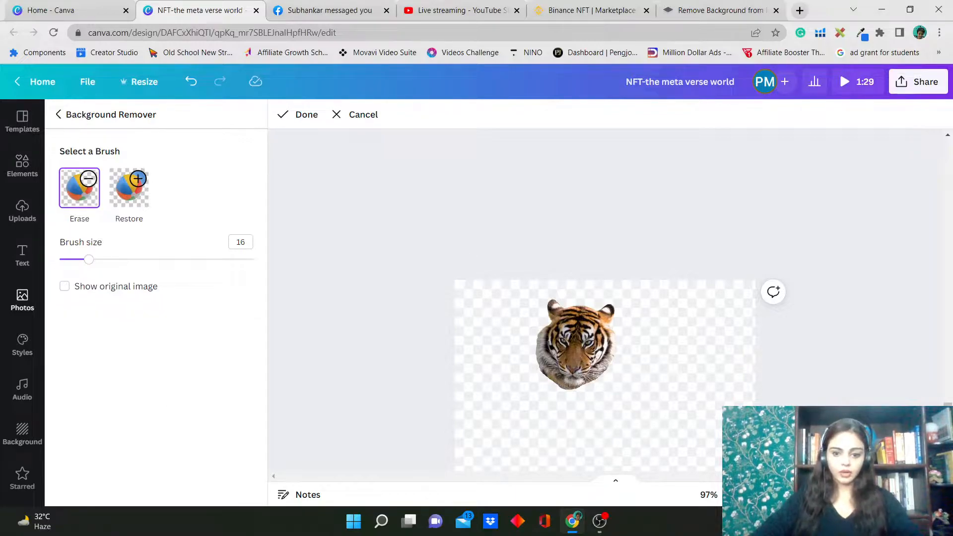
left_click(299, 115)
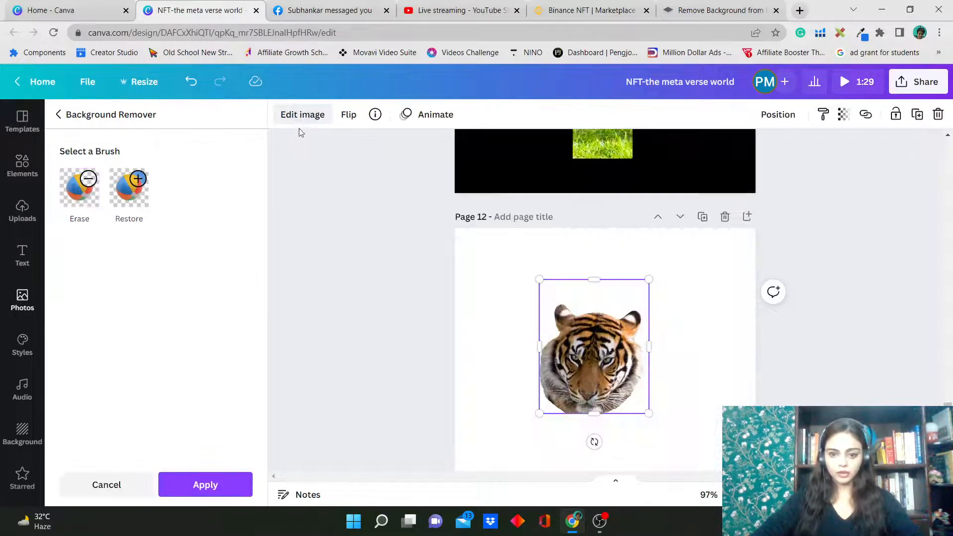
Step: Move the tiger head from page 12 back onto page 11, beside the T's stem
scroll(681, 385, "up", 2)
left_click_drag(584, 442, 686, 207)
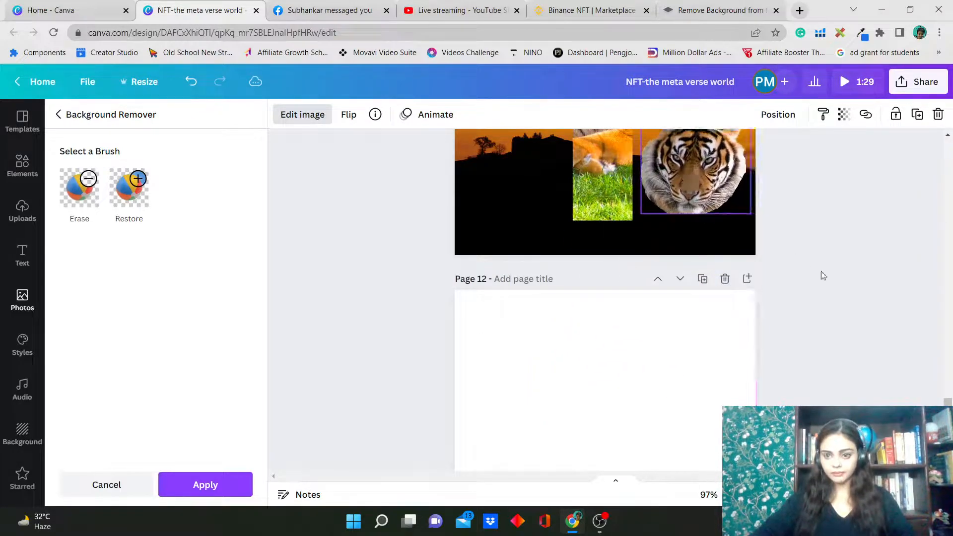
scroll(822, 276, "up", 3)
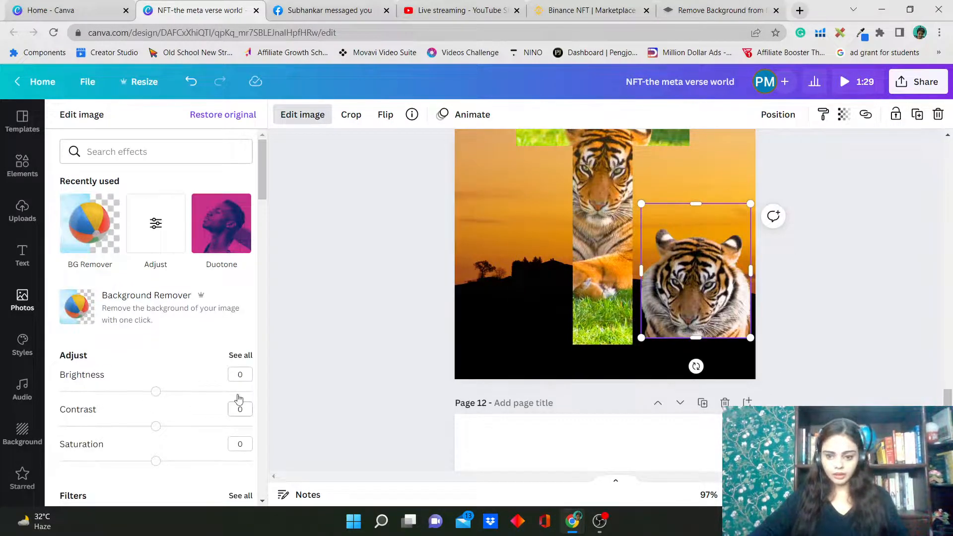
Step: Paste the copied filter code into the tiger head's adjustments to set brightness 16, saturation 73 and tint -48
left_click(233, 355)
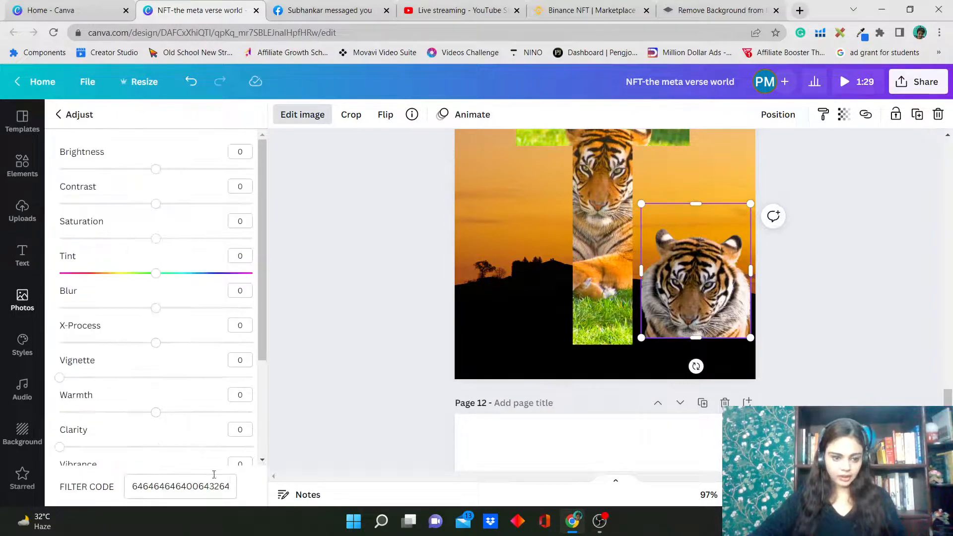
left_click_drag(224, 490, 137, 487)
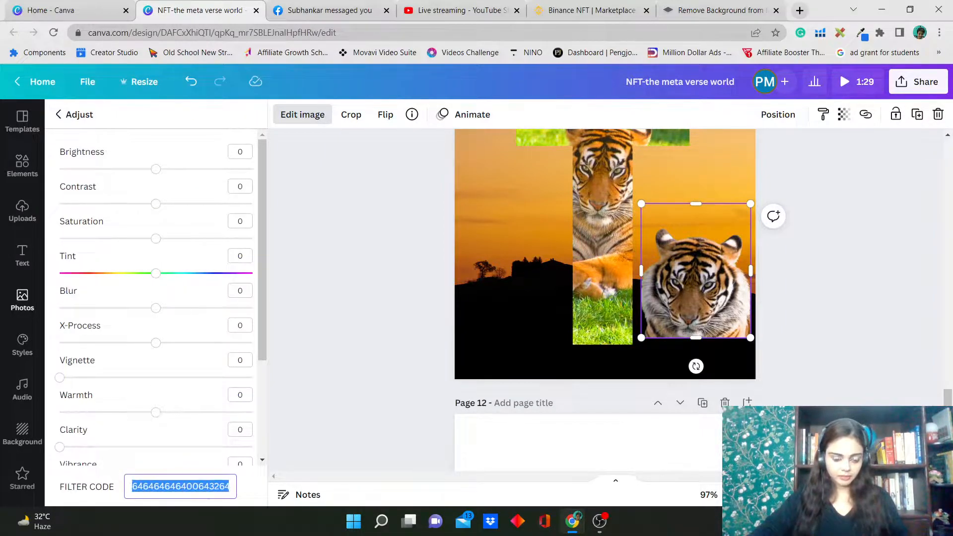
left_click(159, 486)
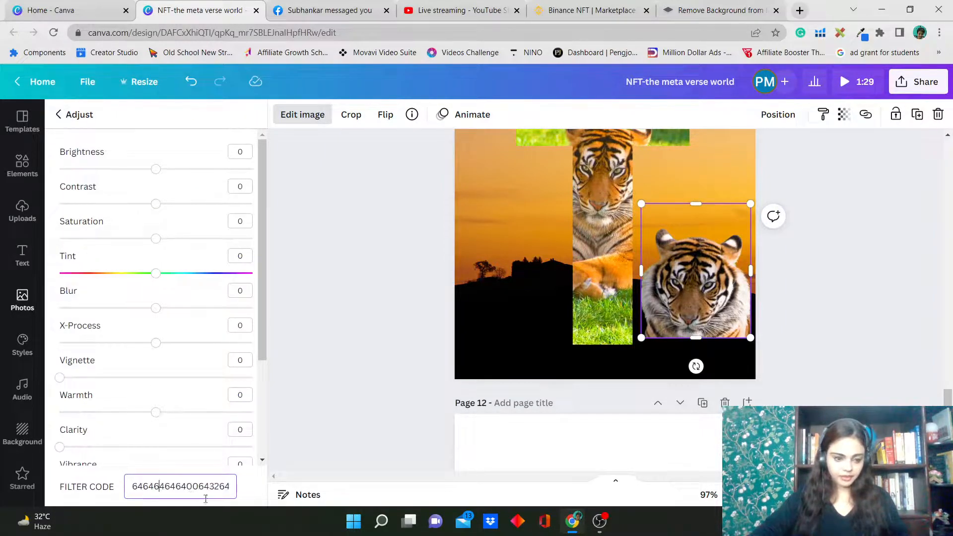
double_click(140, 492)
key("ctrl+v")
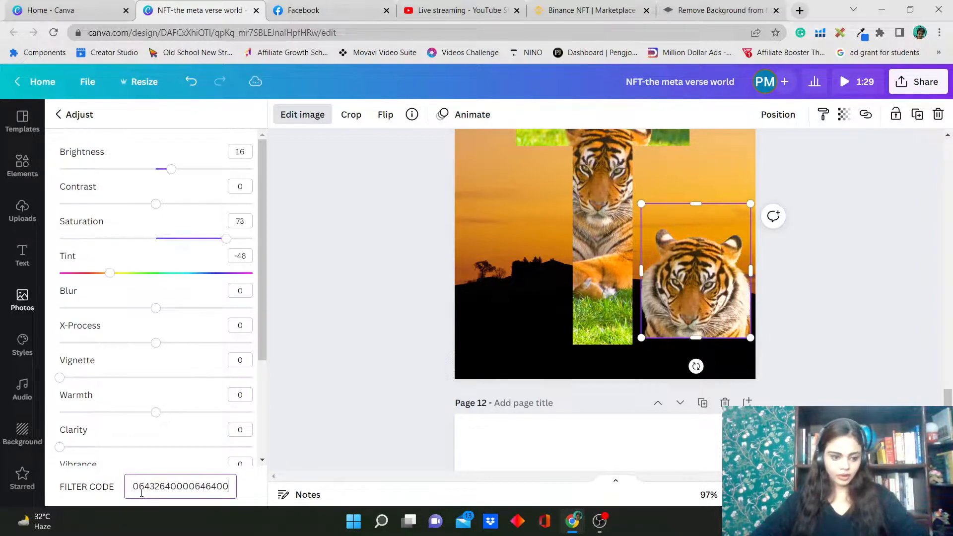
Step: Shift the tiger head slightly upward and closer to the T's stem on page 11
scroll(596, 391, "up", 2)
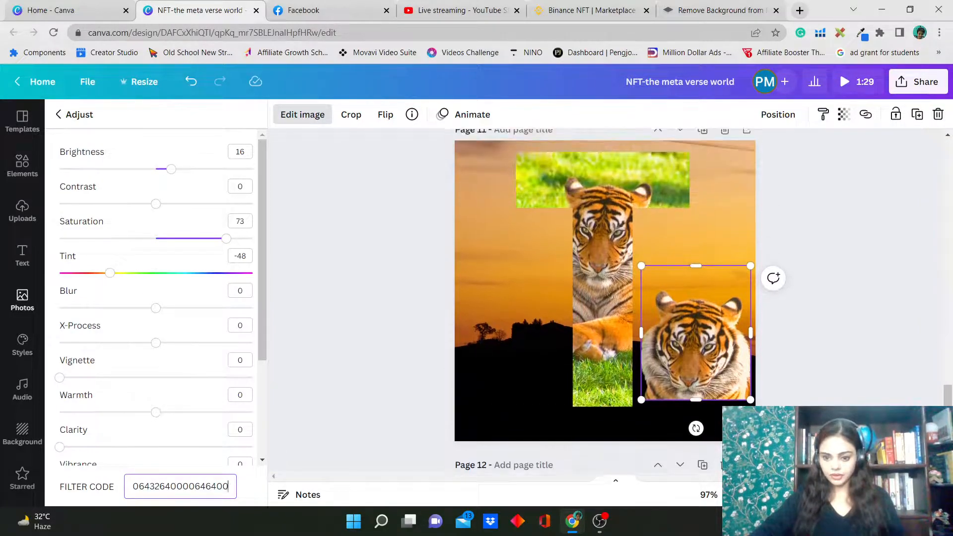
left_click(693, 384)
left_click_drag(700, 326, 689, 284)
scroll(713, 460, "down", 3)
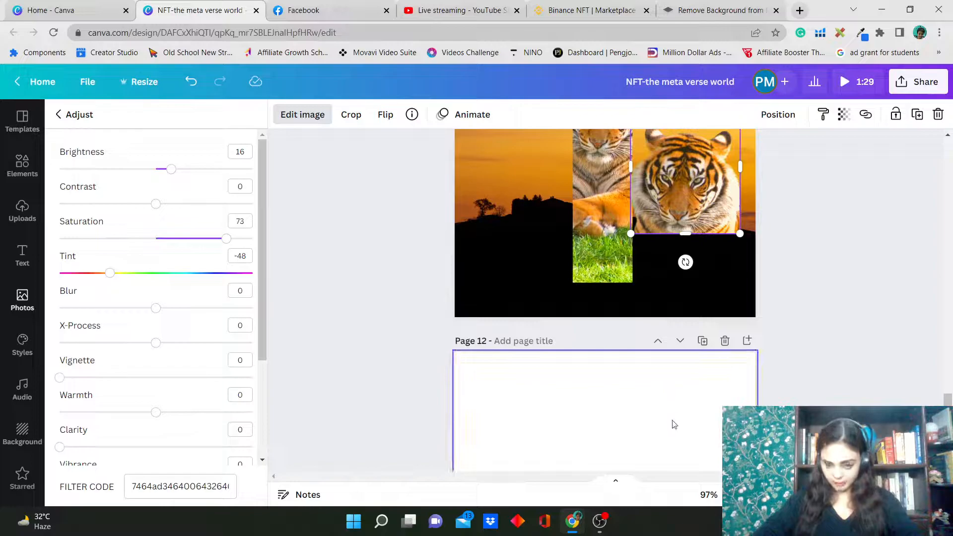
scroll(754, 308, "up", 2)
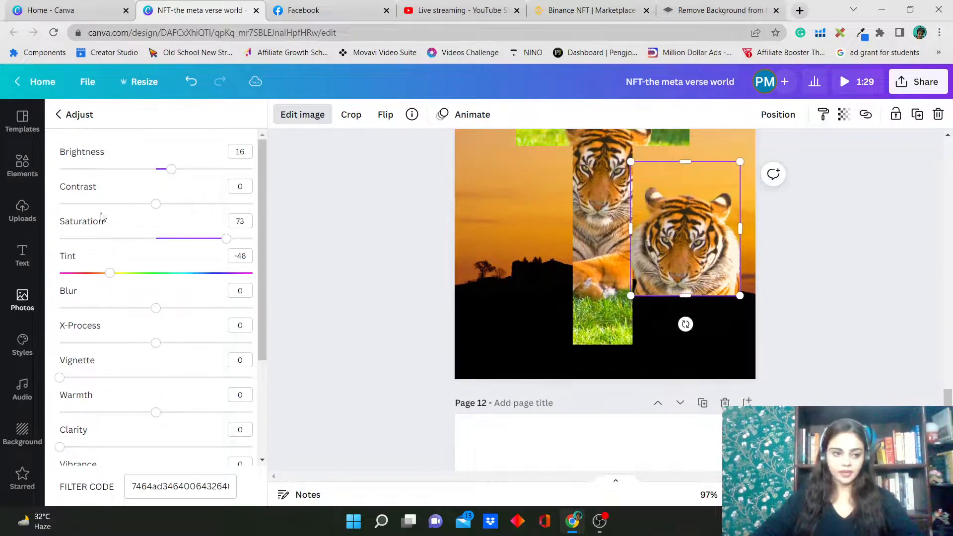
scroll(330, 256, "up", 2)
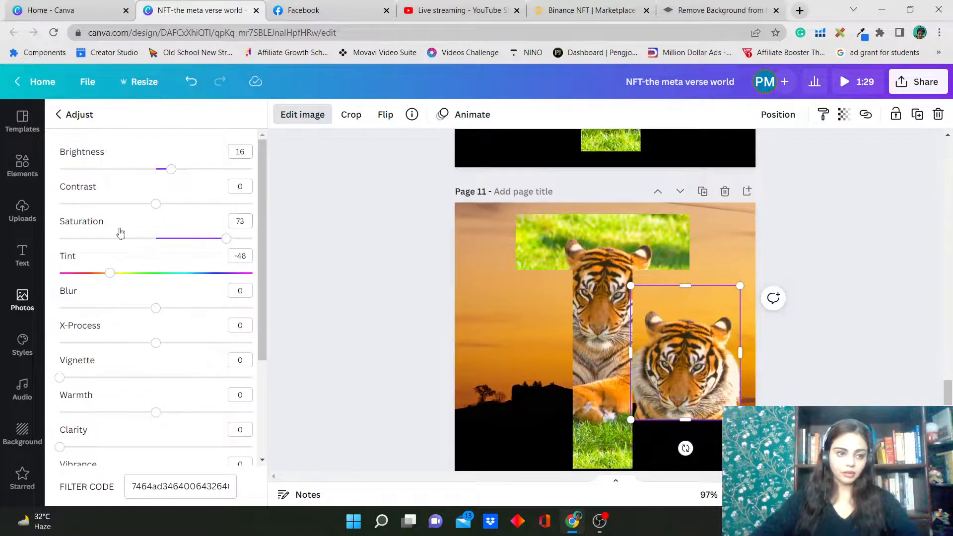
Step: Erase the tiger's body below and beside the head in the background remover, using Erase brush sizes 25, 40 and 20
left_click(57, 116)
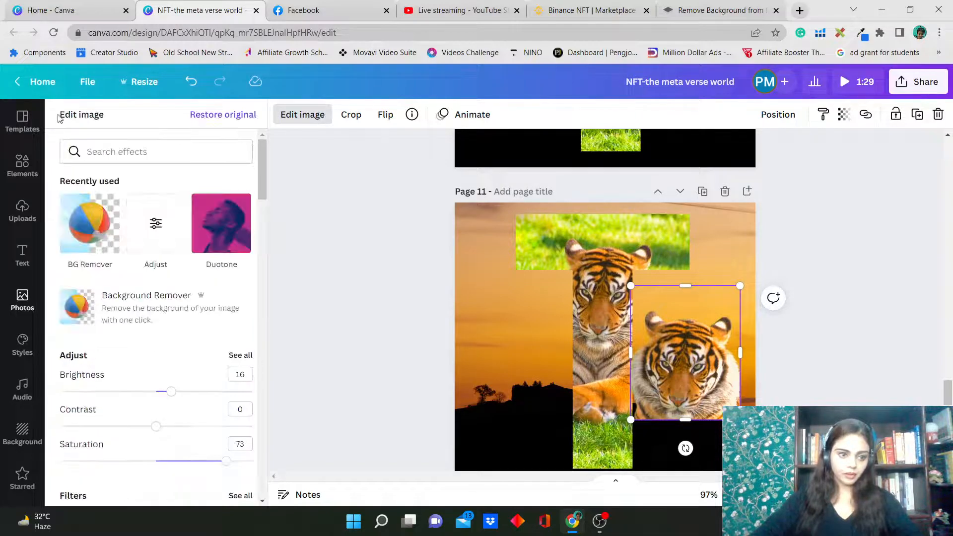
left_click(92, 233)
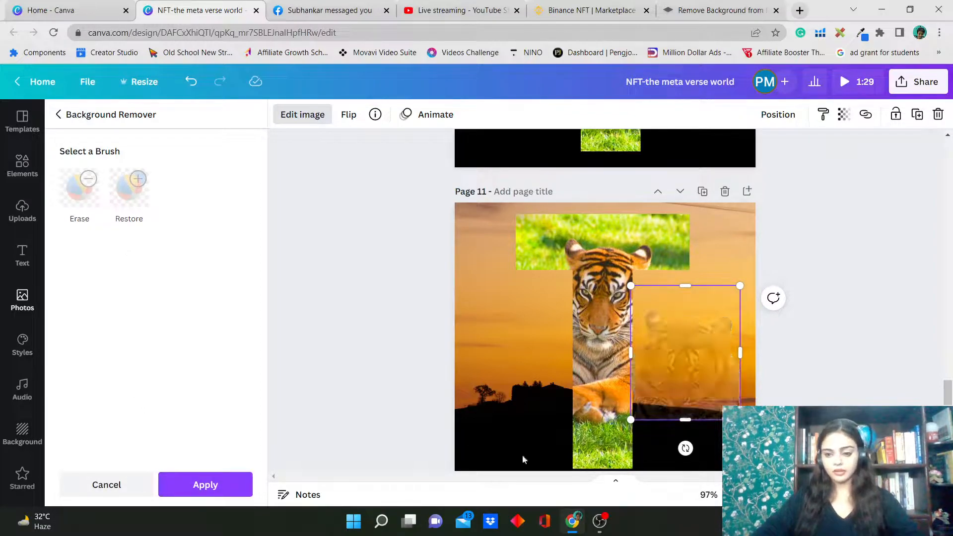
left_click(98, 204)
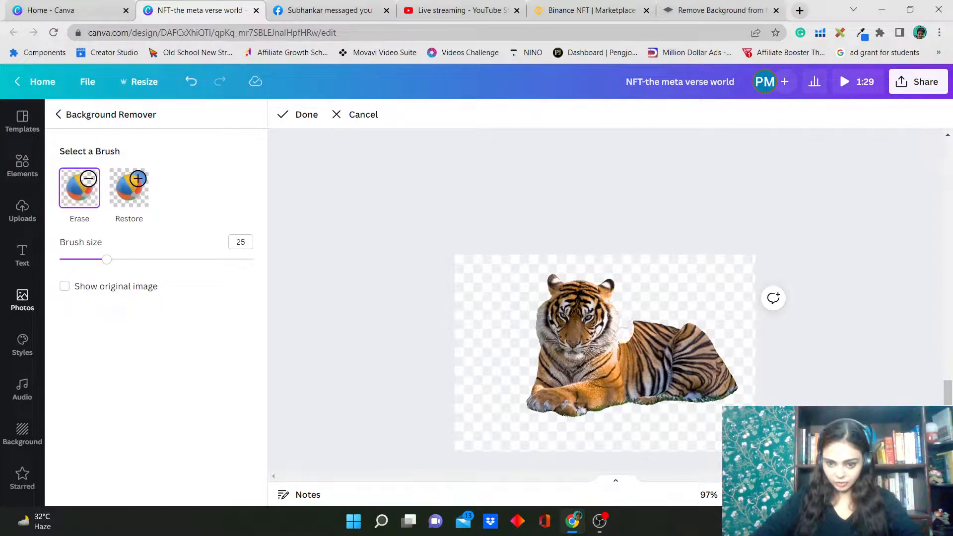
mouse_move(618, 342)
left_mouse_down()
mouse_move(568, 371)
mouse_move(555, 369)
mouse_move(544, 350)
mouse_move(536, 382)
mouse_move(542, 363)
left_mouse_up()
left_click_drag(106, 268, 136, 260)
mouse_move(549, 397)
left_mouse_down()
mouse_move(593, 395)
mouse_move(554, 382)
mouse_move(522, 409)
mouse_move(628, 416)
mouse_move(582, 386)
mouse_move(638, 353)
mouse_move(645, 332)
mouse_move(636, 335)
mouse_move(628, 355)
mouse_move(695, 317)
mouse_move(658, 329)
mouse_move(708, 325)
mouse_move(622, 361)
mouse_move(734, 345)
mouse_move(613, 382)
mouse_move(680, 383)
mouse_move(597, 398)
mouse_move(702, 383)
mouse_move(735, 357)
mouse_move(682, 370)
mouse_move(678, 378)
mouse_move(721, 386)
mouse_move(693, 420)
mouse_move(744, 396)
mouse_move(713, 386)
mouse_move(695, 404)
left_mouse_up()
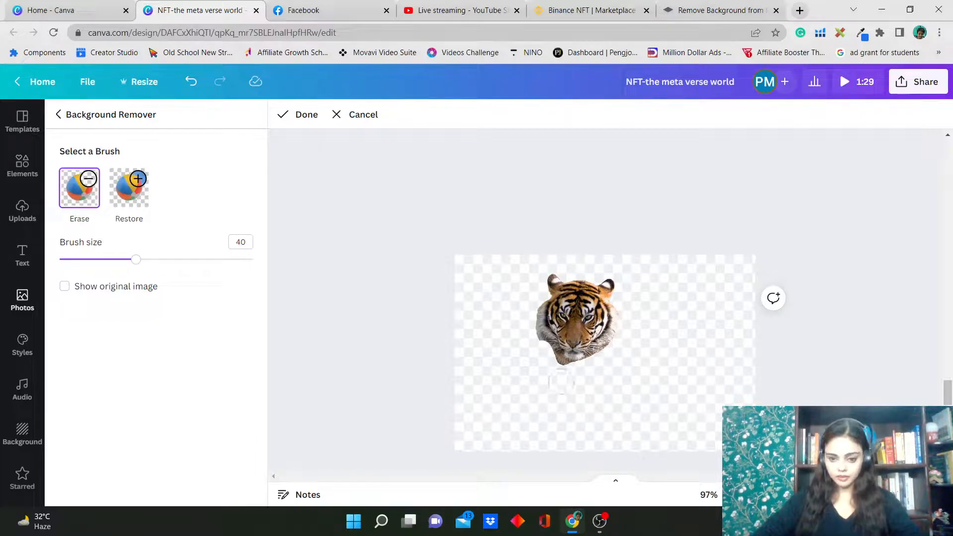
left_click_drag(135, 261, 97, 262)
left_click_drag(555, 360, 589, 368)
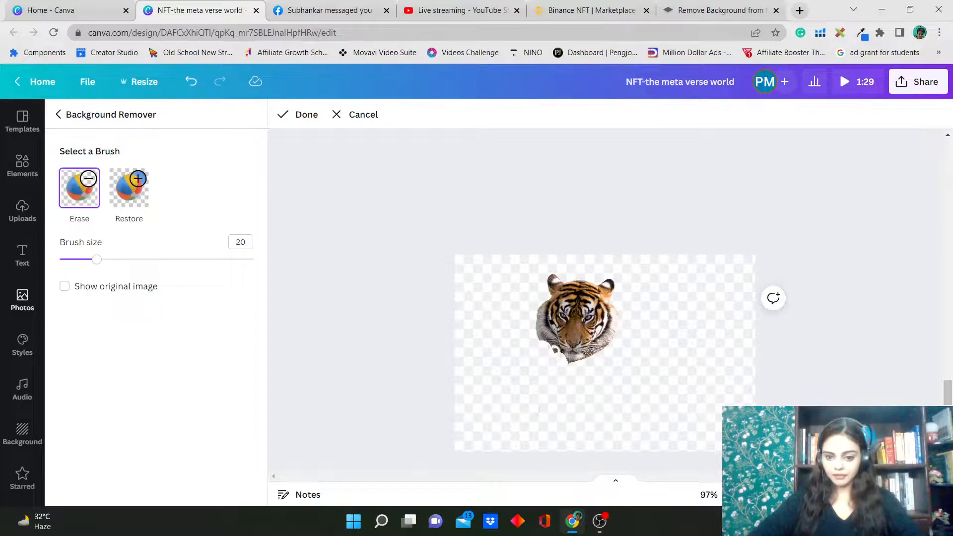
Step: Restore the lower-left cheek and chin fur with a size 20 brush, tidy the edge with the Erase brush and apply the cutout
left_click(124, 187)
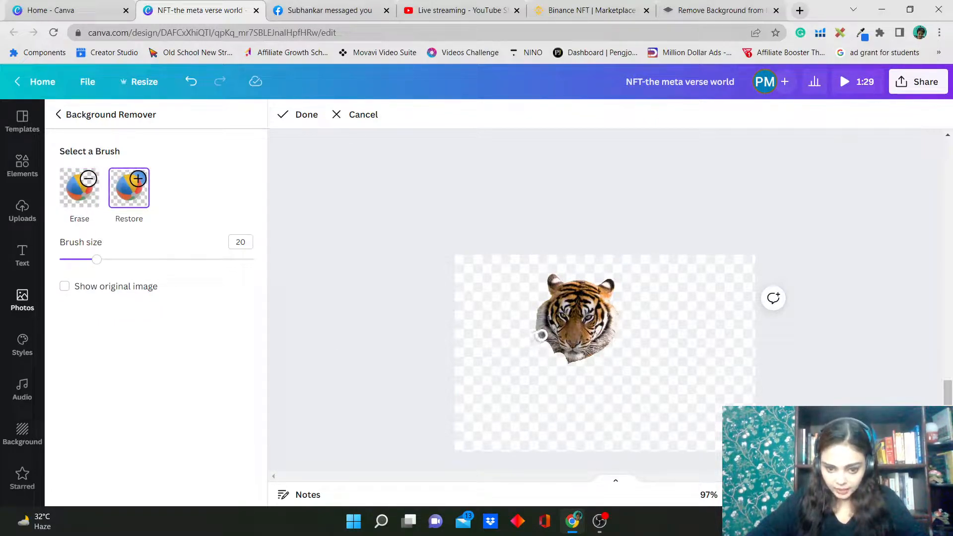
left_click_drag(548, 341, 565, 361)
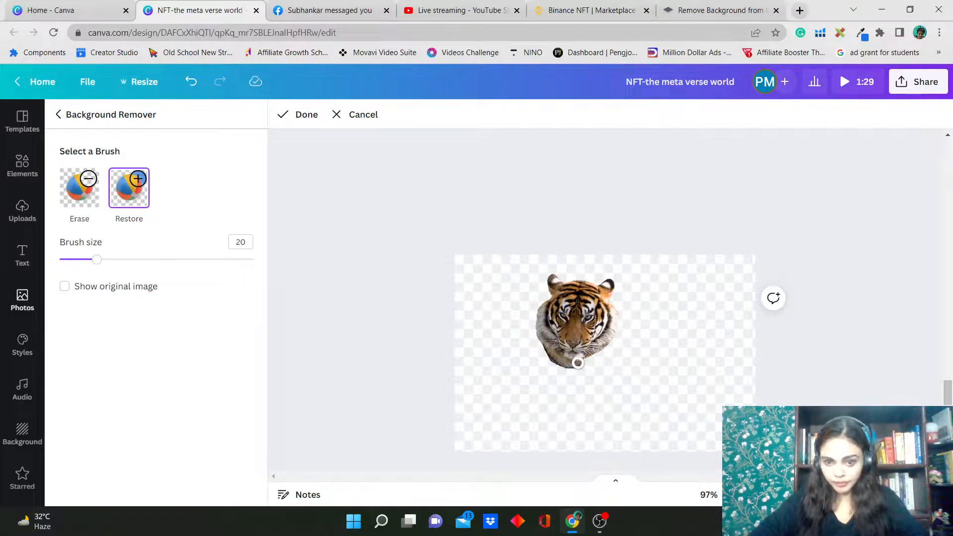
left_click(79, 187)
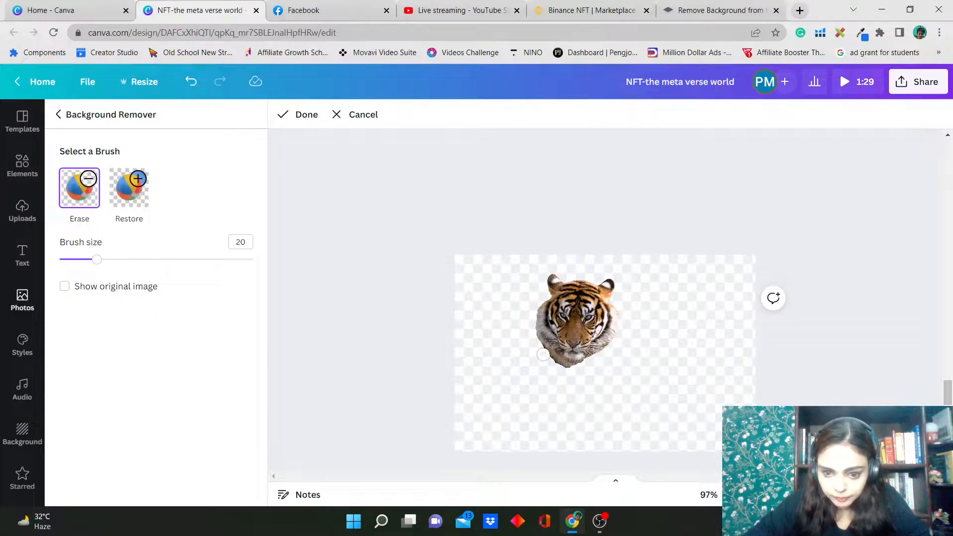
left_click(311, 116)
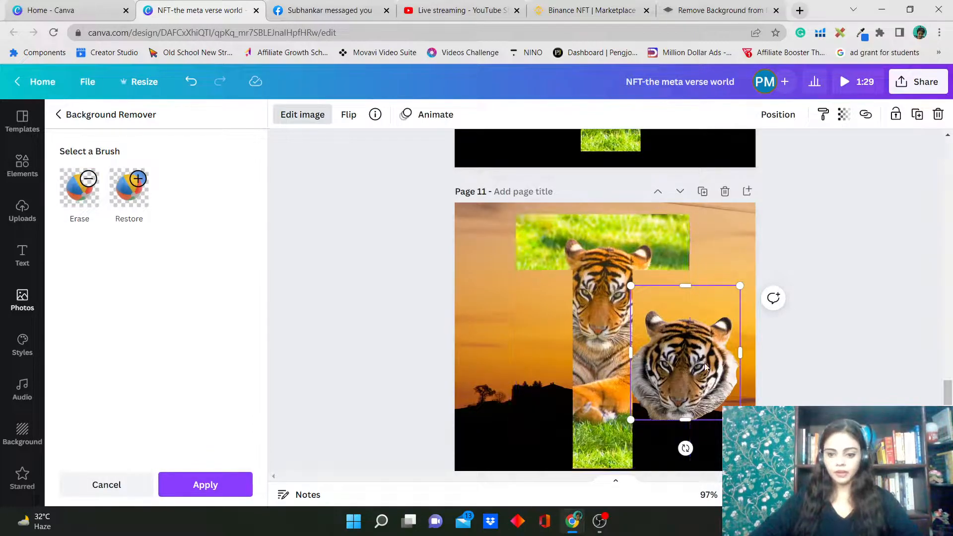
left_click(207, 486)
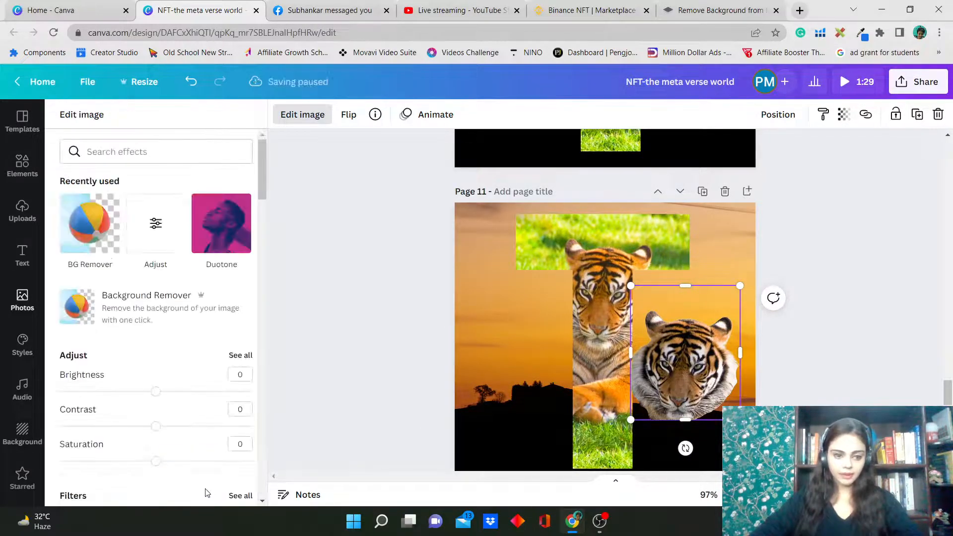
Step: Paste the copied filter code onto the cut-out head, setting brightness 16, saturation 73 and tint -48
left_click(241, 355)
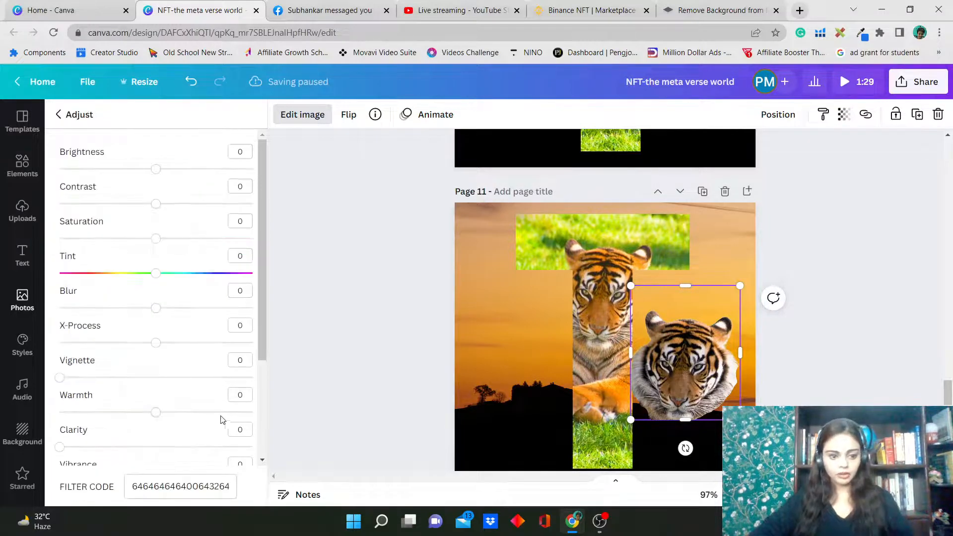
double_click(165, 487)
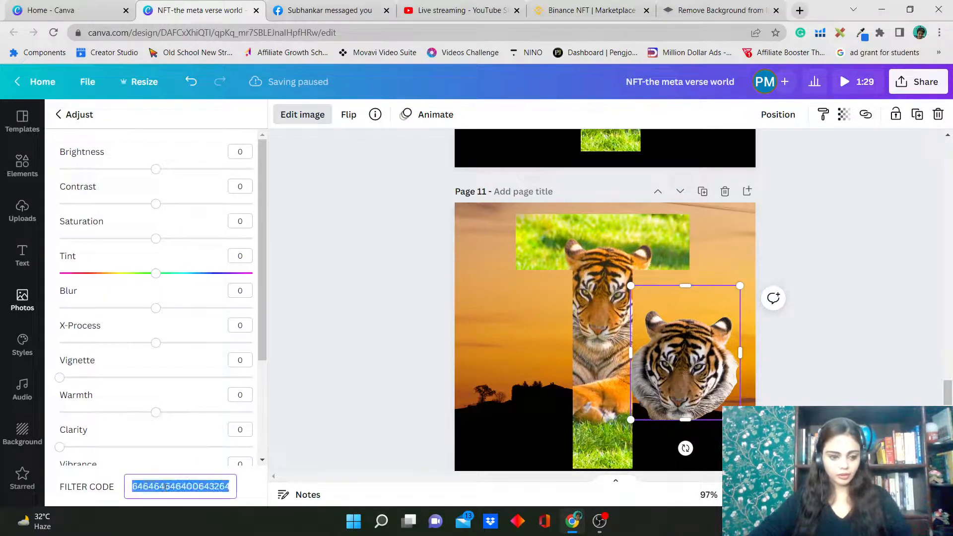
key("ctrl+v")
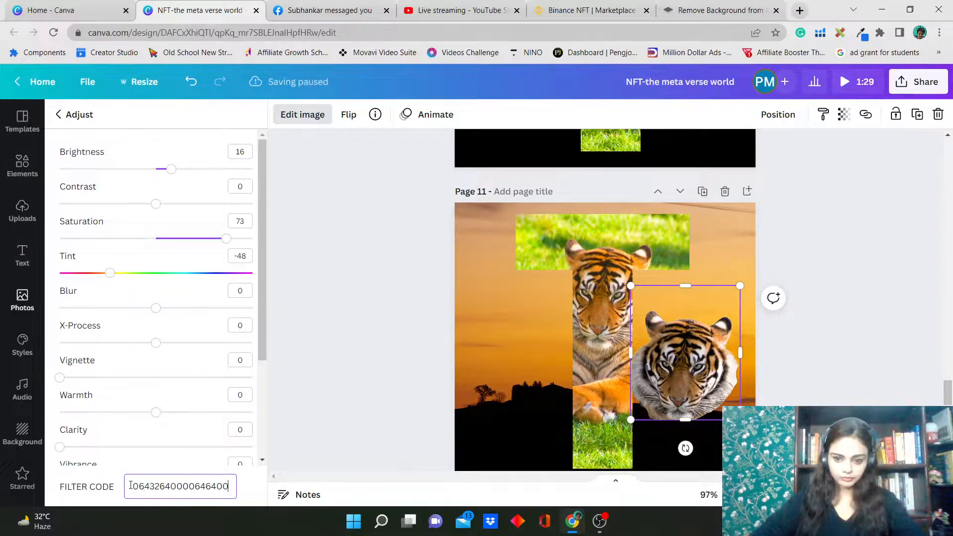
double_click(233, 494)
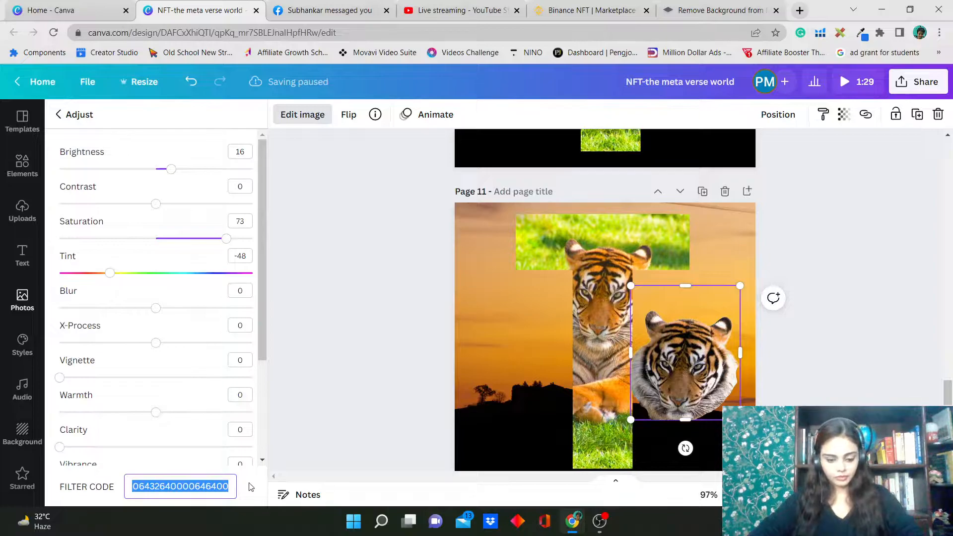
key("ctrl+v")
left_click(811, 366)
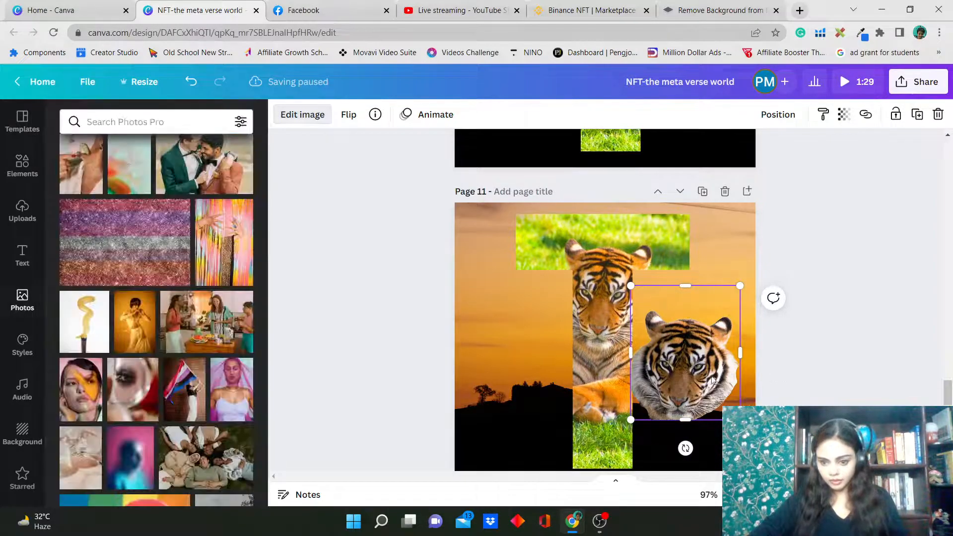
Step: Place the cut-out tiger head over the tiger's face in the T frame on page 11 and deselect it
left_click_drag(664, 330, 681, 302)
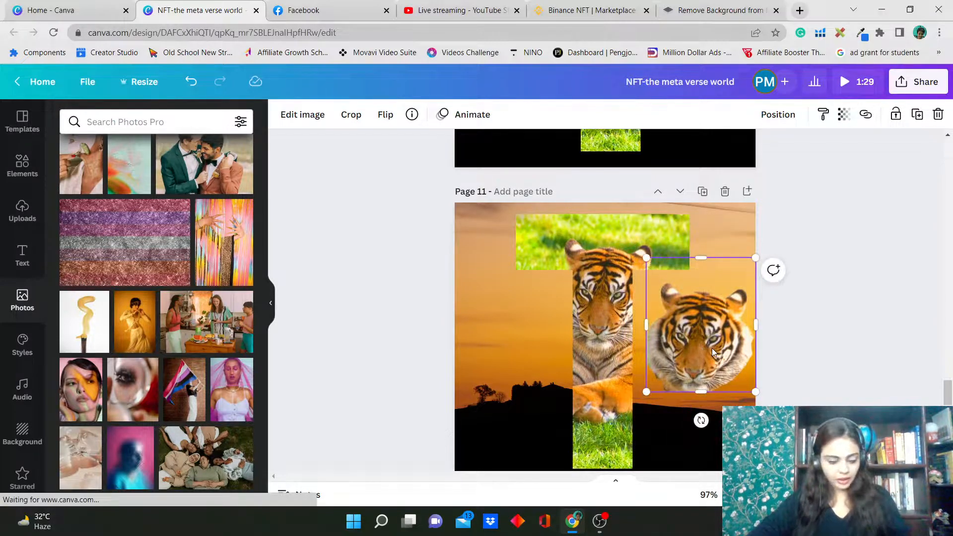
key("Escape")
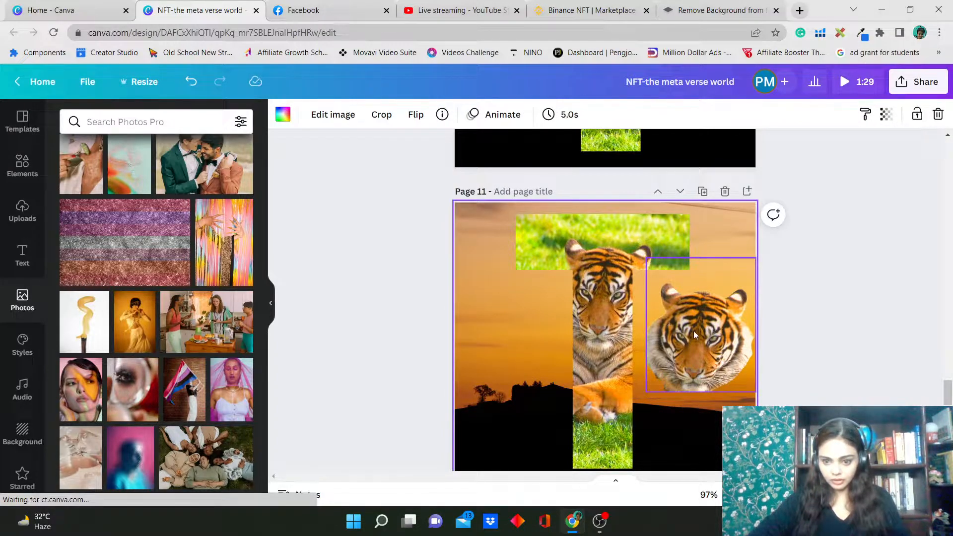
left_click_drag(716, 346, 625, 299)
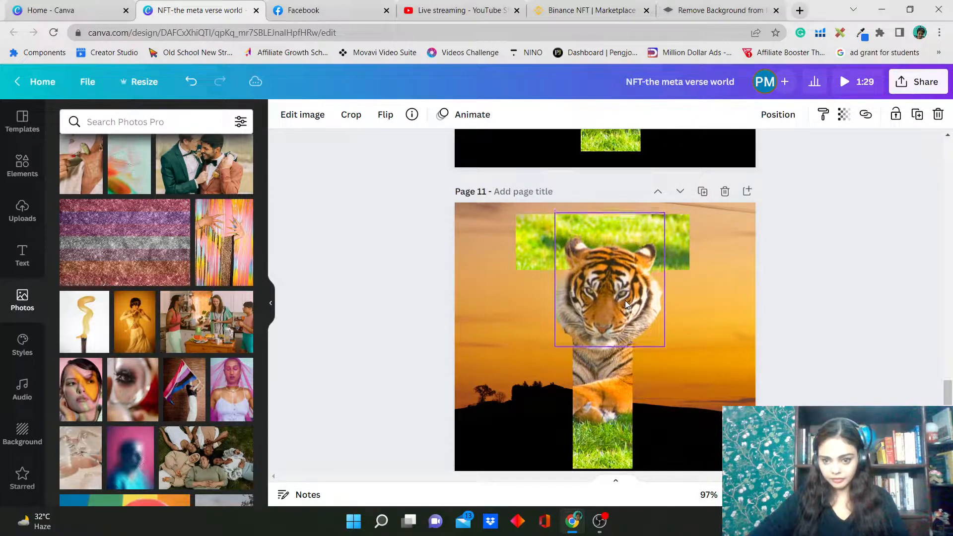
left_click(739, 327)
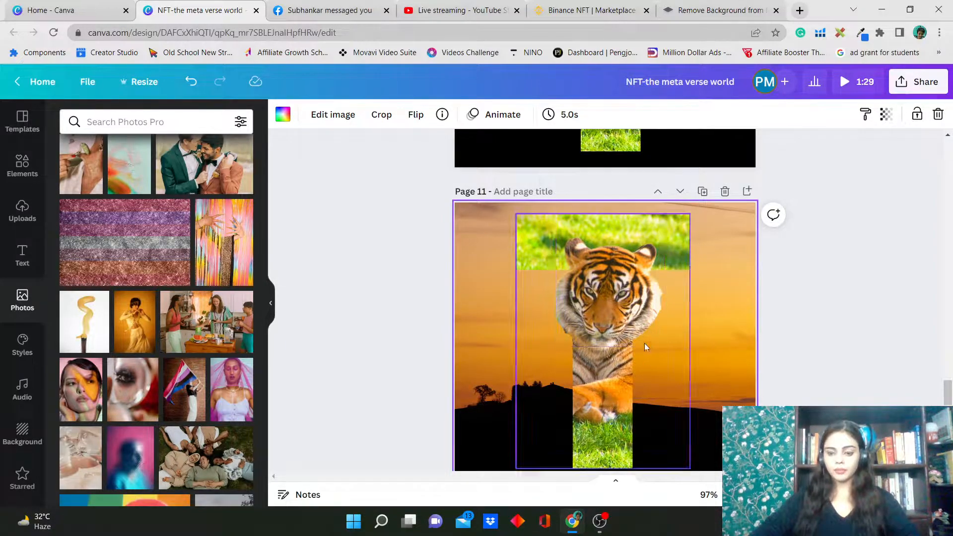
Step: Search the photo library for "circle", and refine the search to "circle fade"
left_click(121, 121)
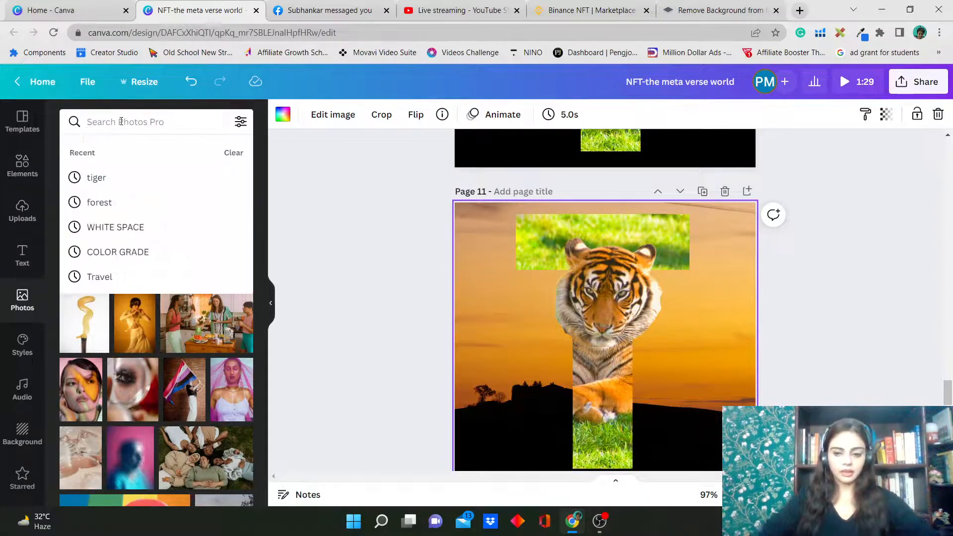
type("ci")
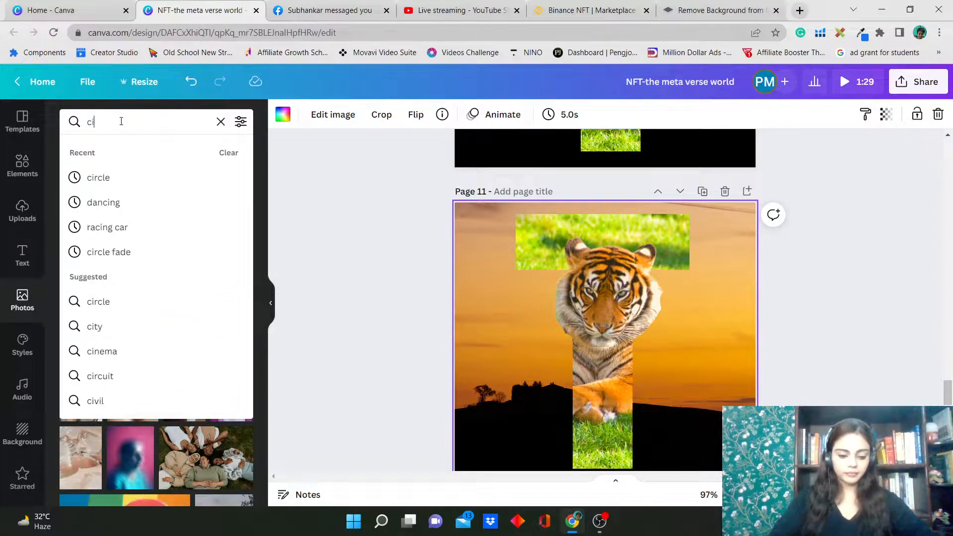
type("rcle")
key("Return")
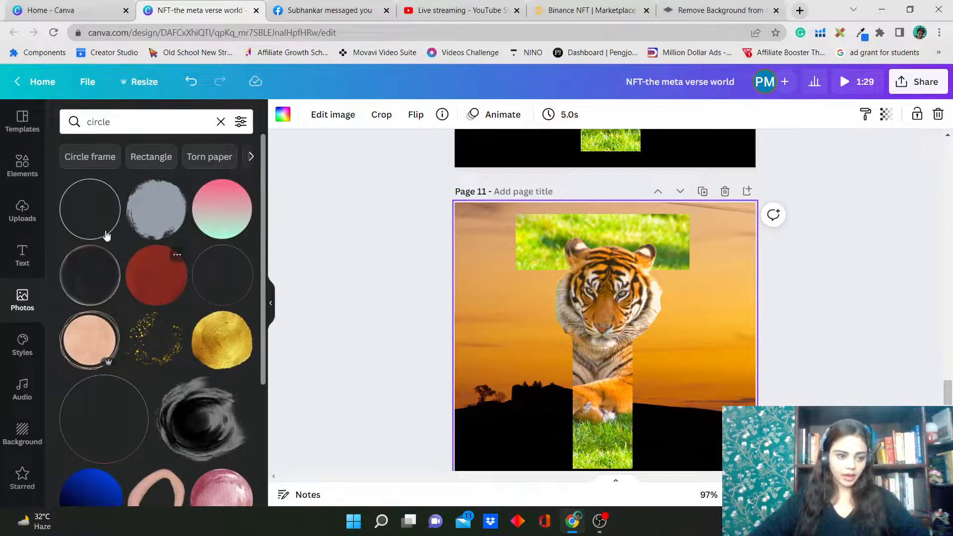
left_click(142, 123)
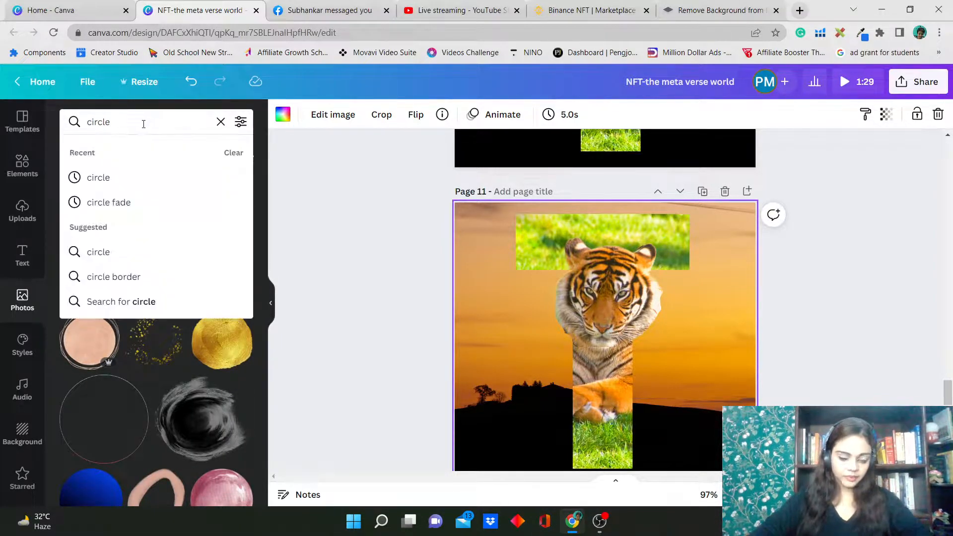
type("fade")
key("Return")
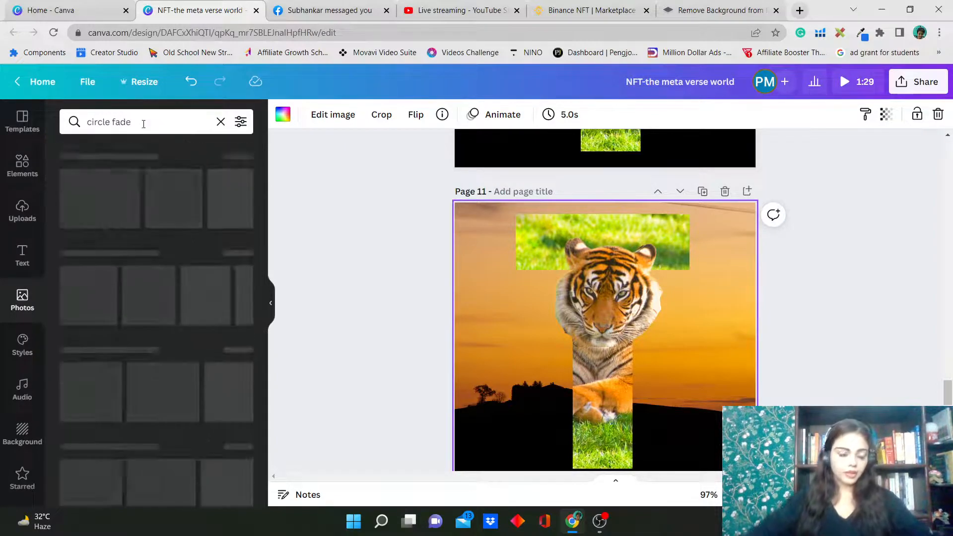
Step: Search the elements for "circle fade", try the blurred grey circle on page 11 and delete it
left_click(20, 166)
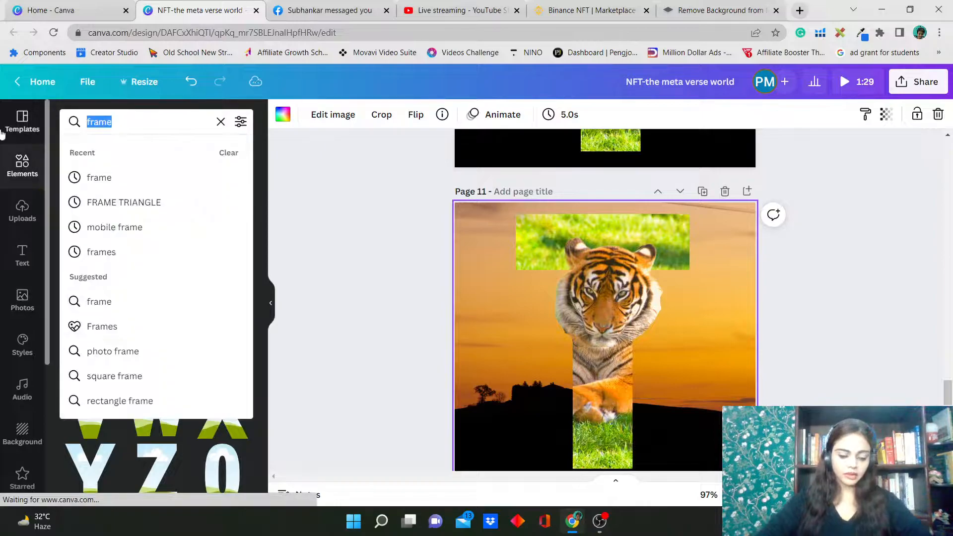
type("cir")
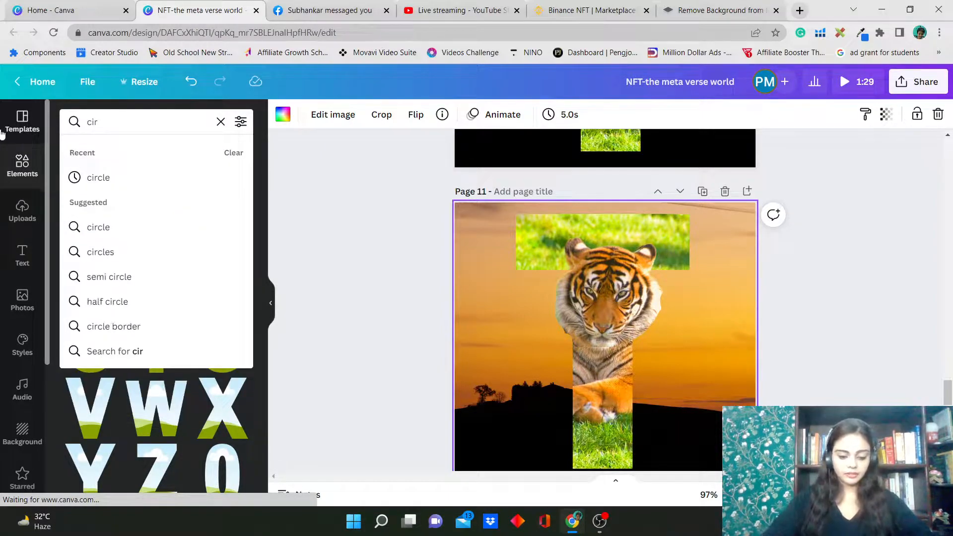
type("cle fac")
key("BackSpace")
type("de")
key("Return")
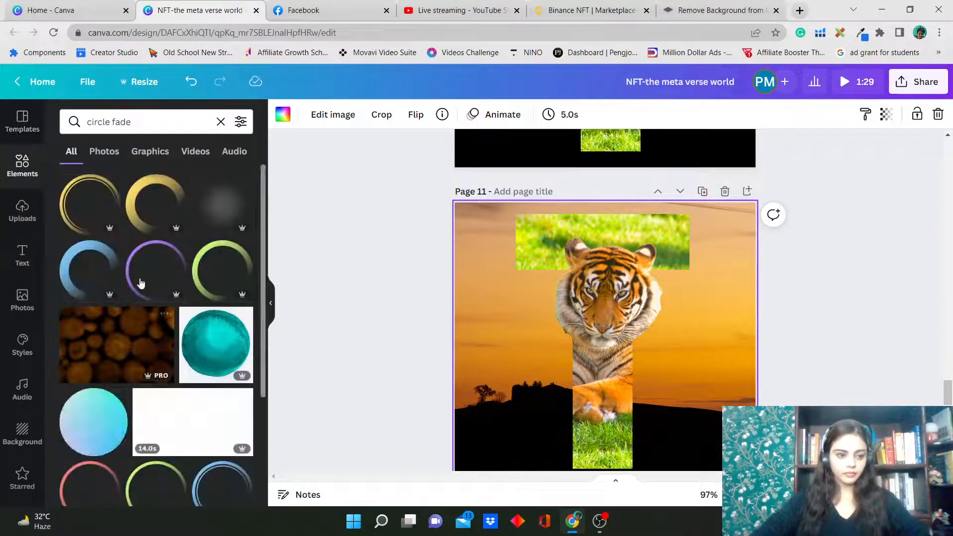
scroll(108, 313, "down", 3)
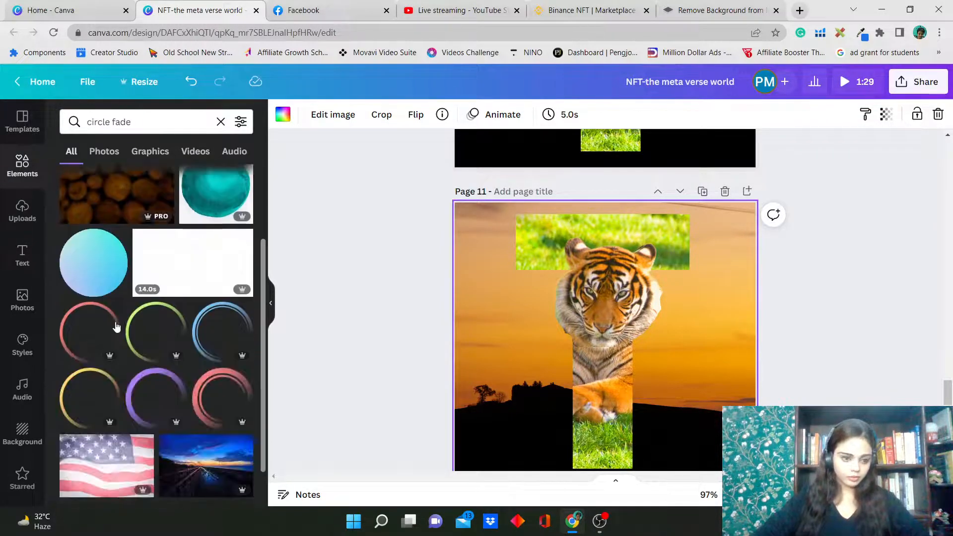
scroll(158, 385, "down", 6)
scroll(153, 368, "up", 4)
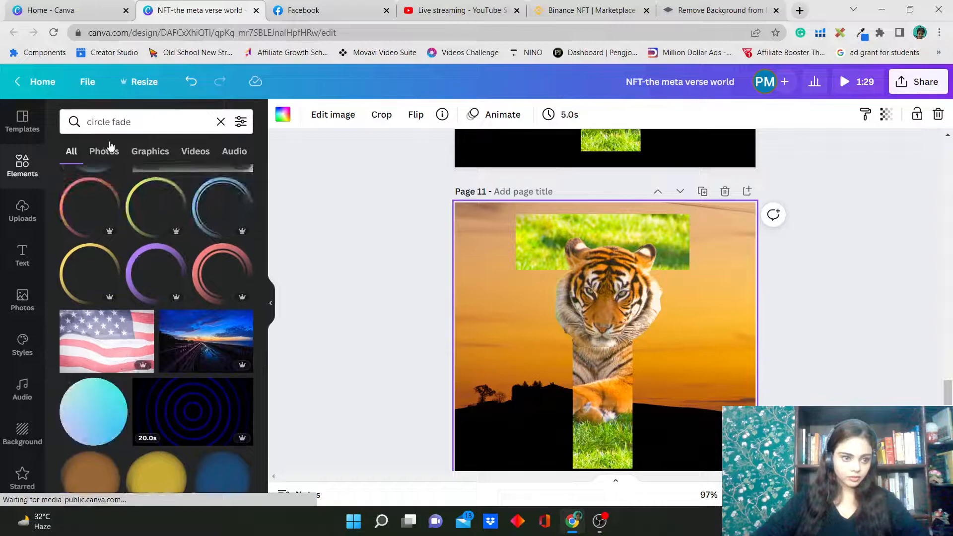
scroll(114, 231, "up", 5)
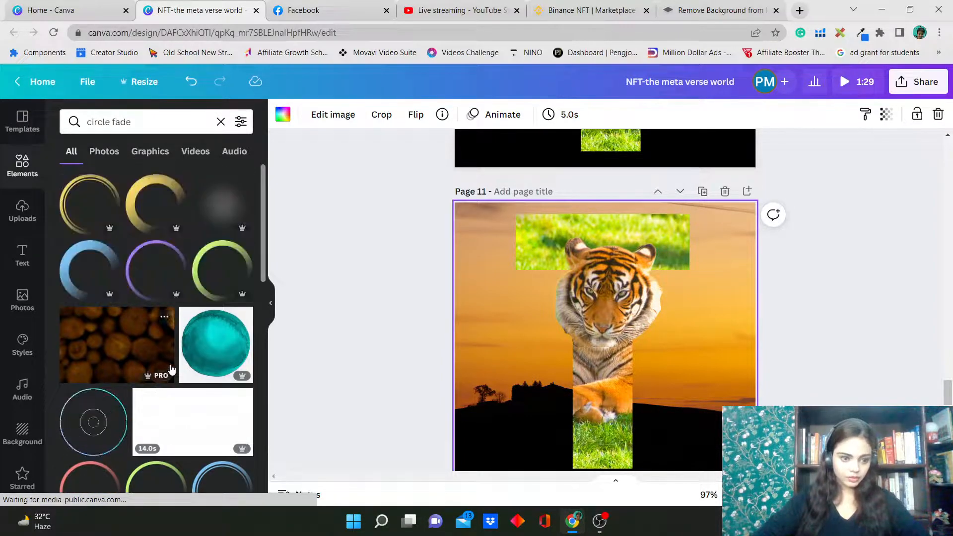
left_click(235, 214)
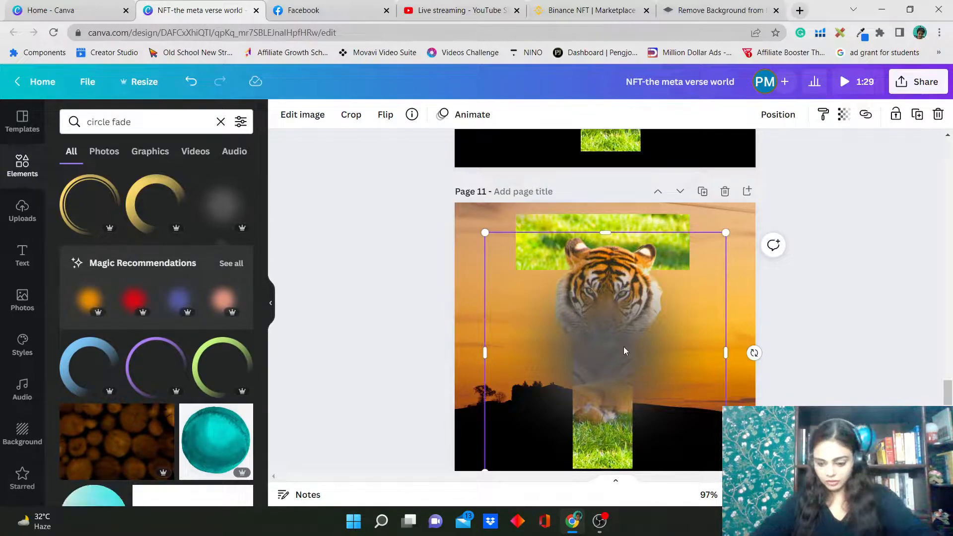
key("Delete")
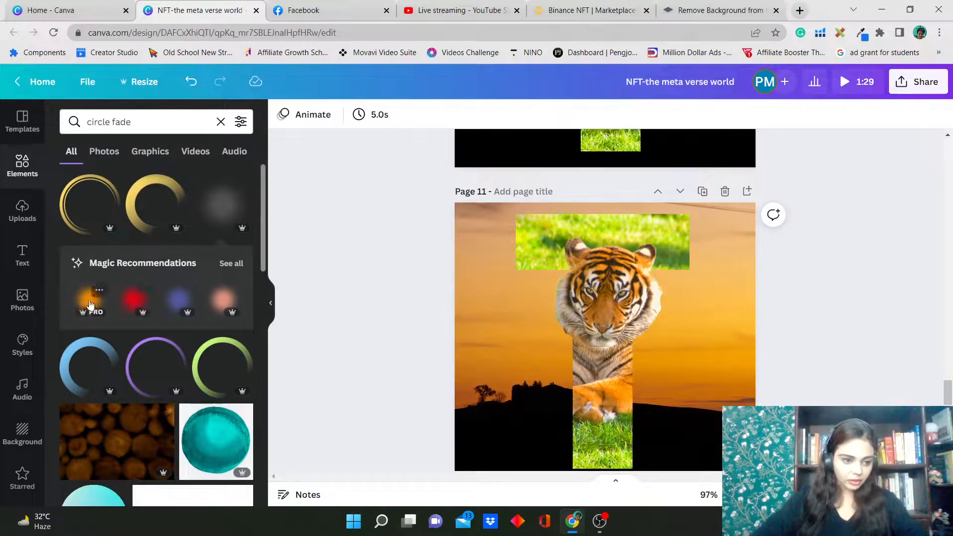
Step: Try a faded grey gradient circle from further down the results, shrunk beside the tiger's right cheek, and remove it
scroll(192, 274, "down", 1)
scroll(192, 273, "down", 10)
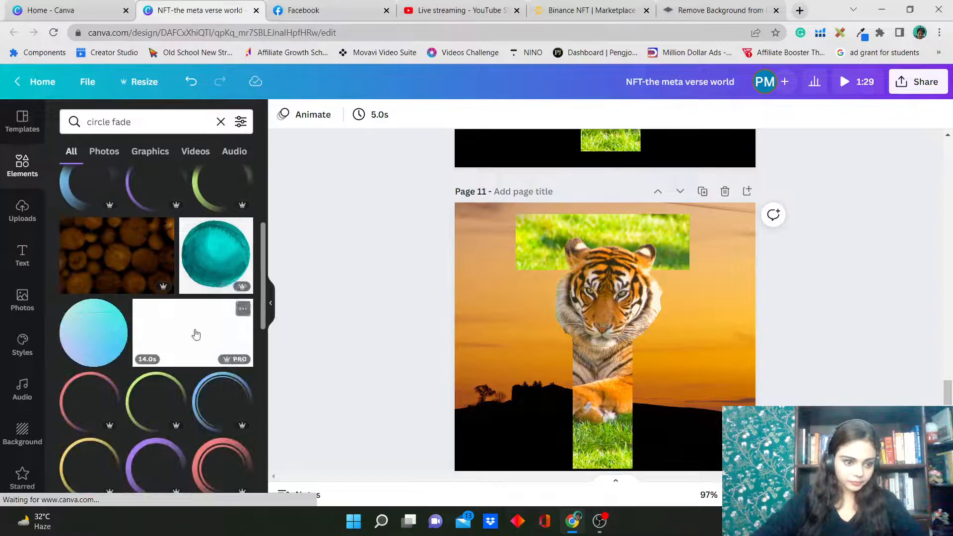
scroll(197, 338, "down", 5)
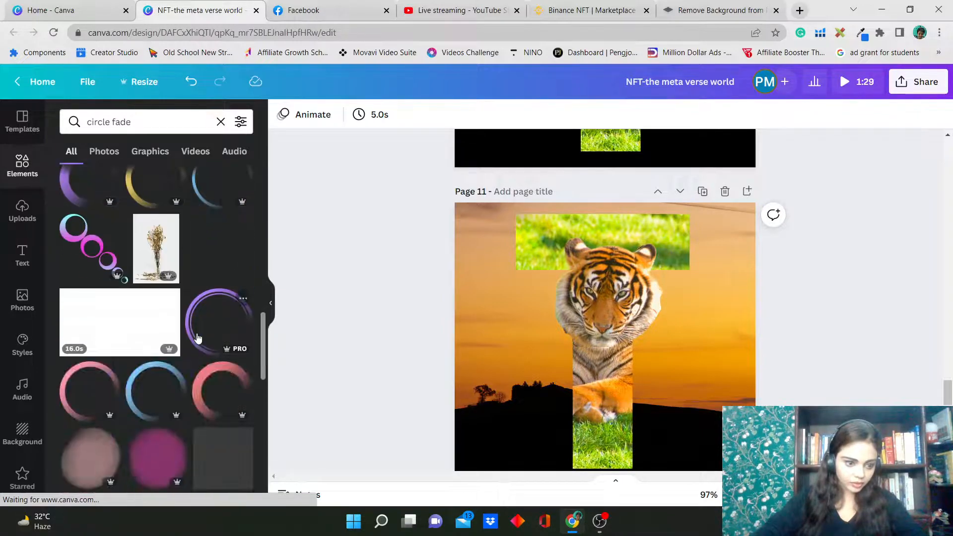
scroll(186, 376, "down", 5)
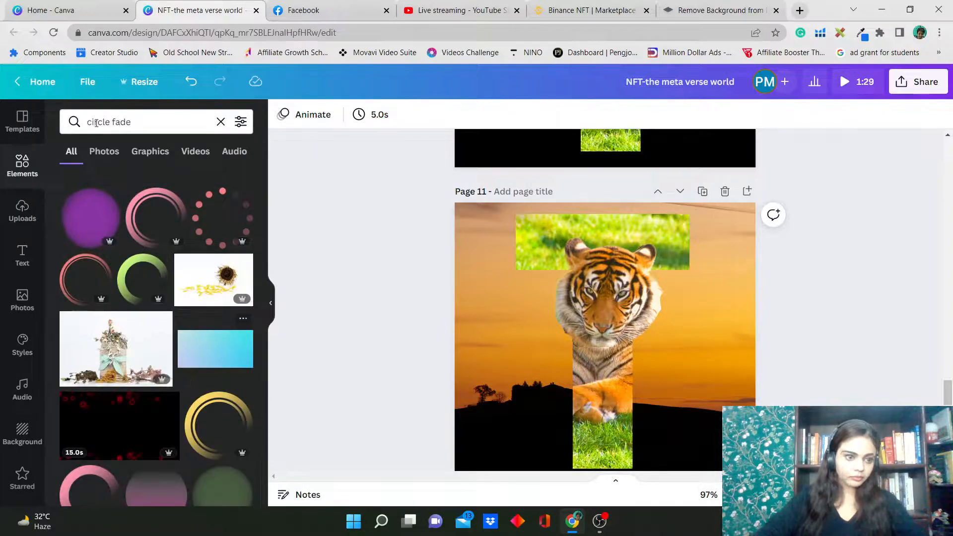
scroll(172, 214, "down", 5)
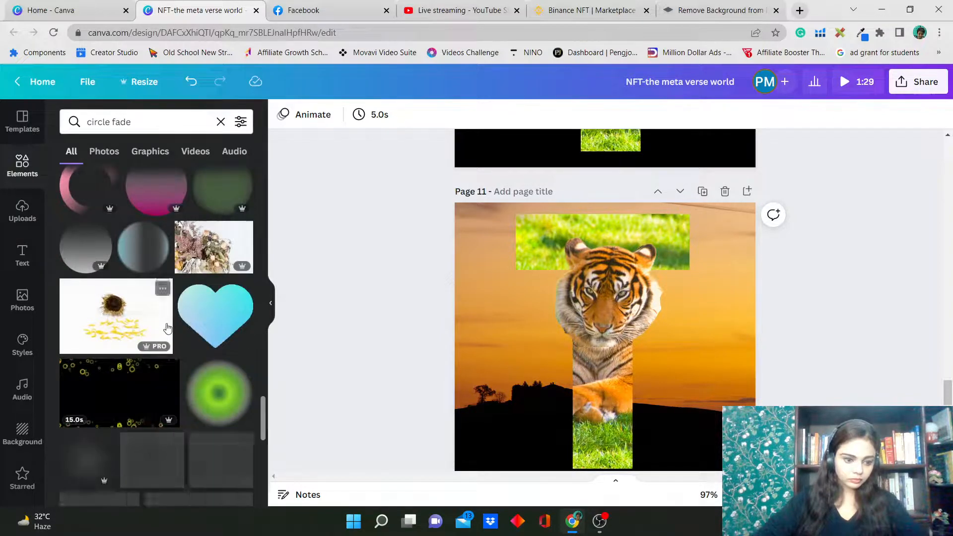
left_click(86, 247)
left_click_drag(650, 369, 693, 362)
left_click_drag(707, 407, 665, 306)
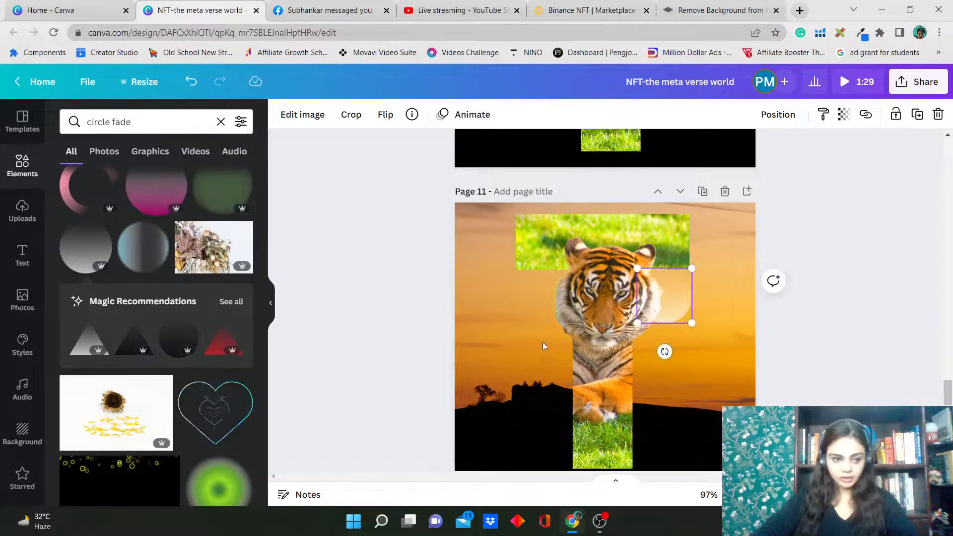
left_click(710, 317)
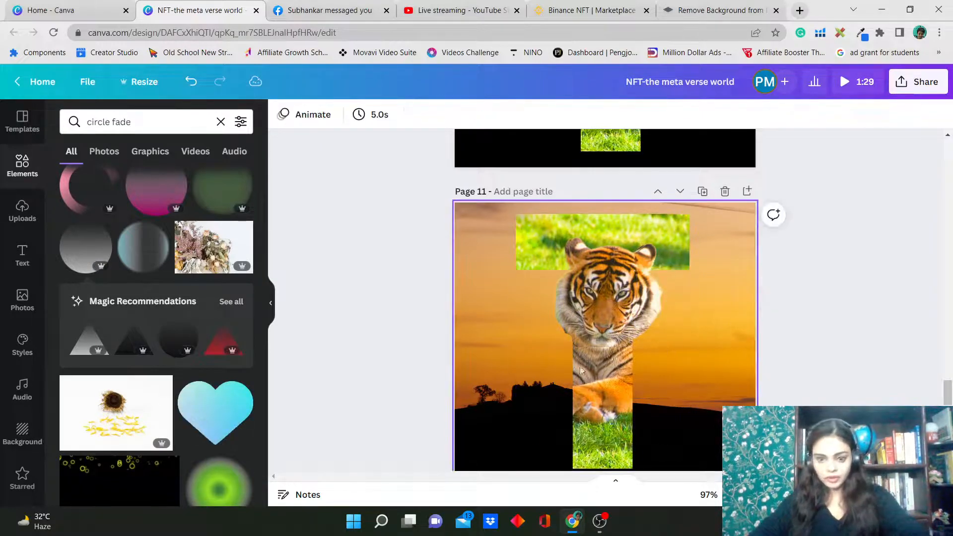
Step: Search the elements for "splash" and add the speckled splatter graphic to page 11
scroll(188, 338, "up", 2)
scroll(188, 337, "up", 10)
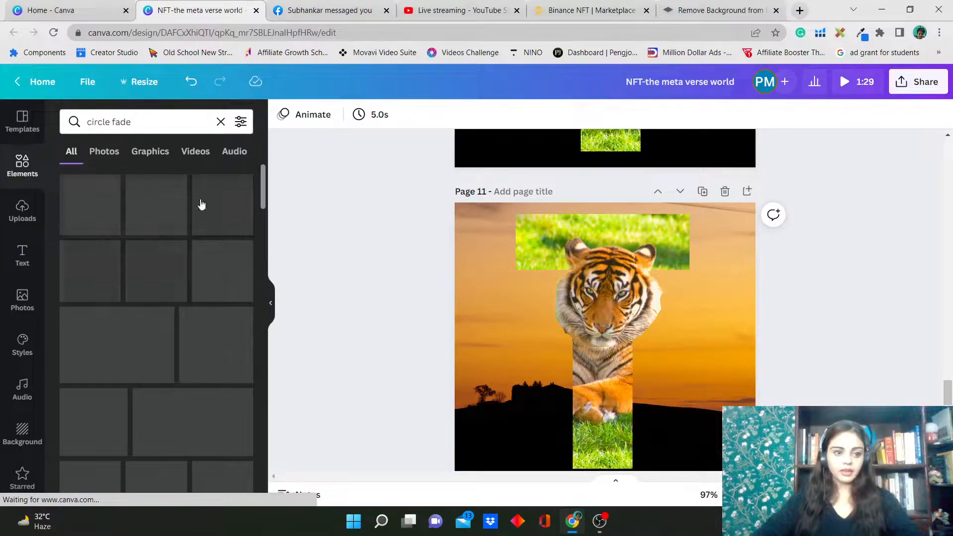
left_click(149, 123)
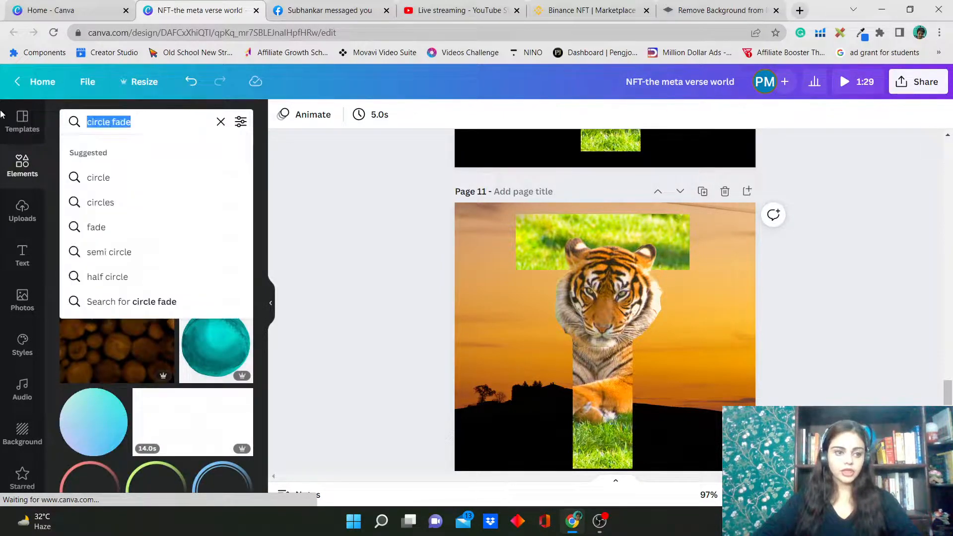
type("s")
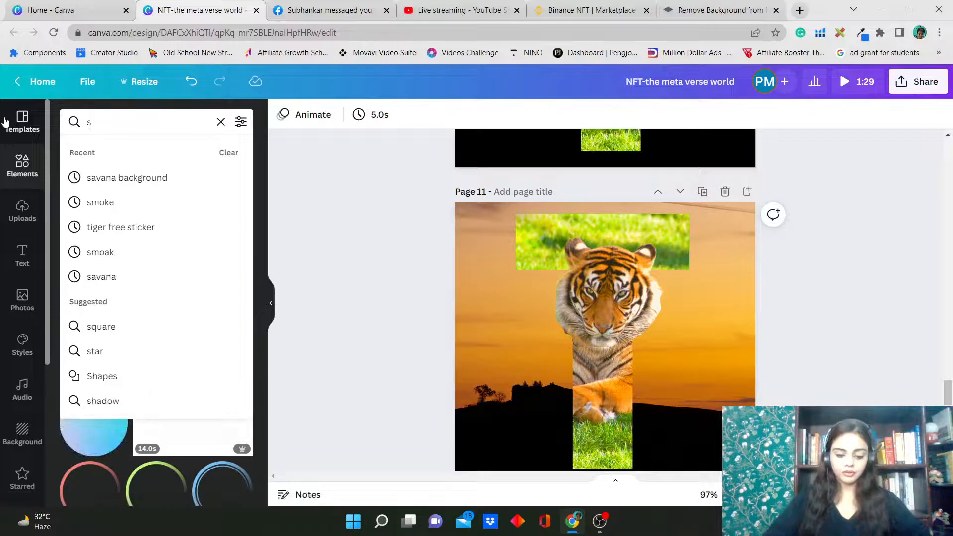
type("p")
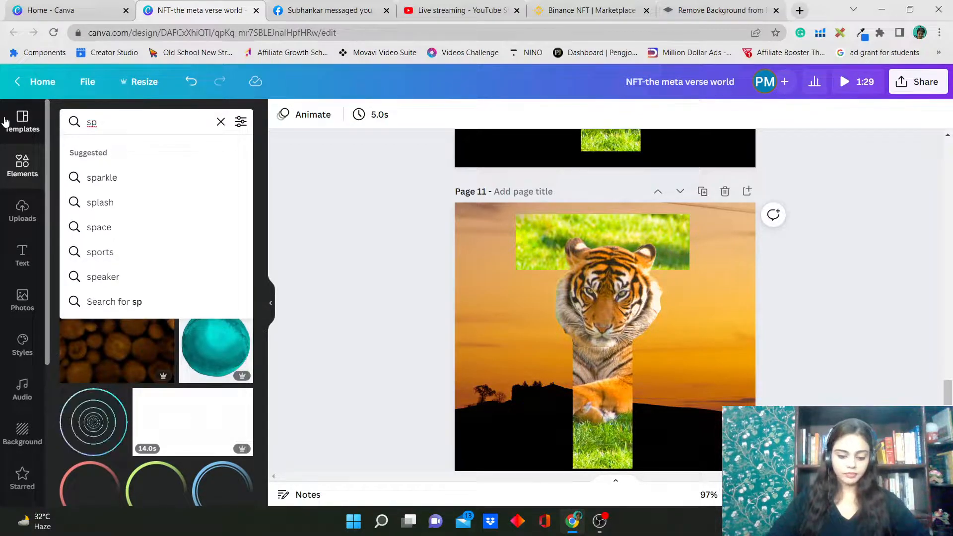
type("lash")
key("Return")
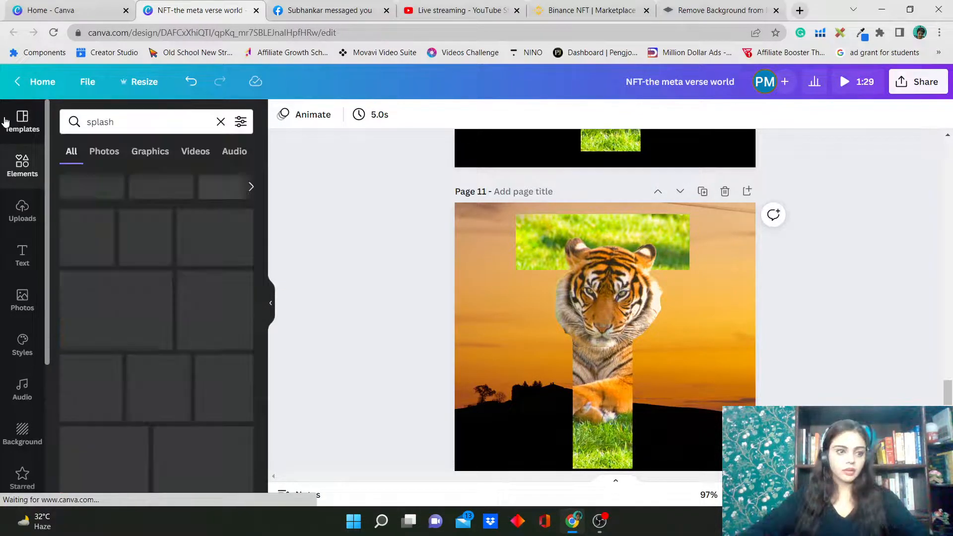
left_click(97, 243)
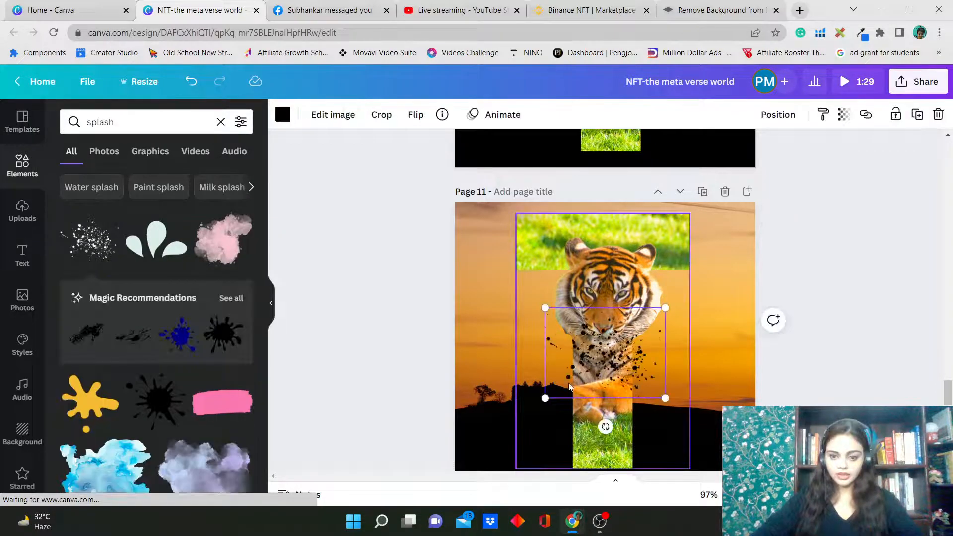
Step: Recolour the splatter with the tan-brown from the cut-out head's photo colours, and shrink and rotate it against the head's right edge
left_click(283, 114)
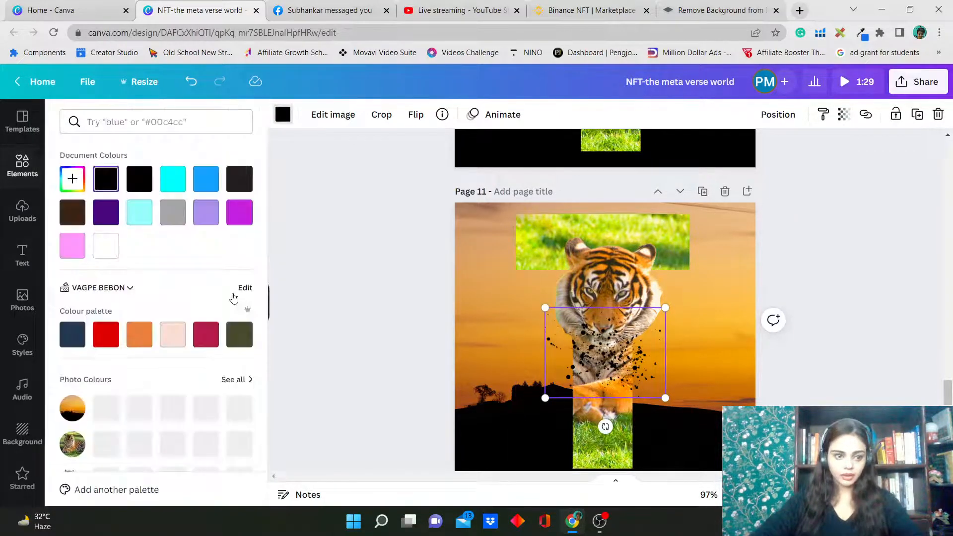
scroll(100, 421, "down", 1)
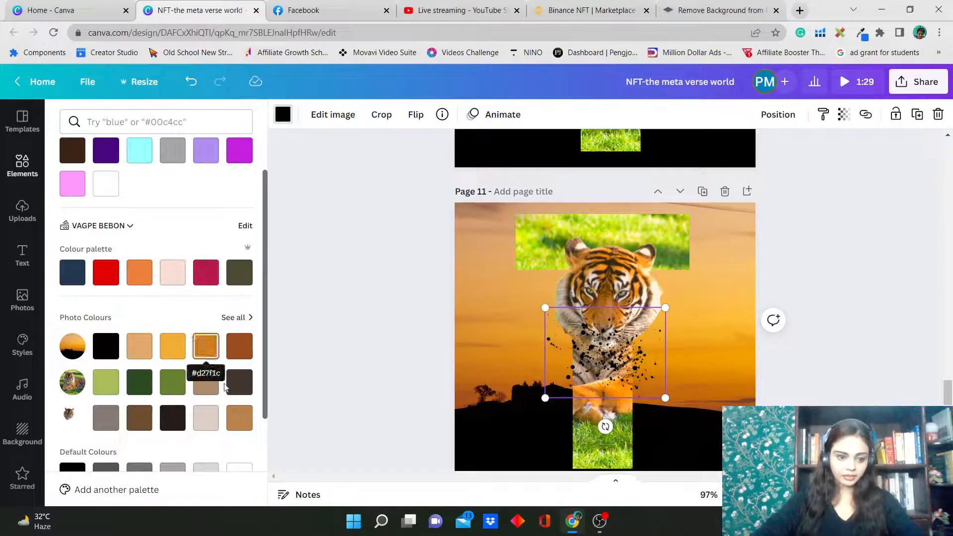
left_click(240, 417)
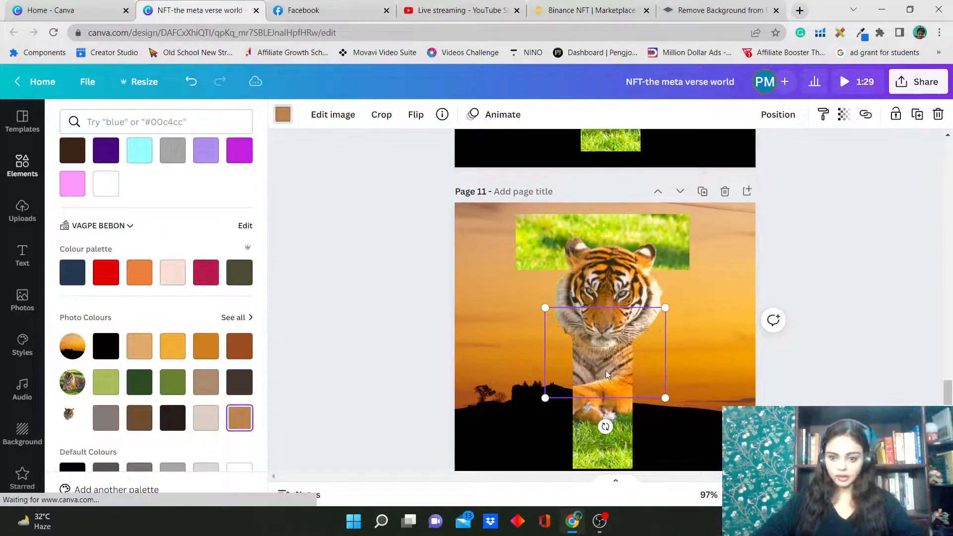
mouse_move(664, 317)
left_mouse_down()
mouse_move(754, 252)
mouse_move(677, 305)
left_mouse_up()
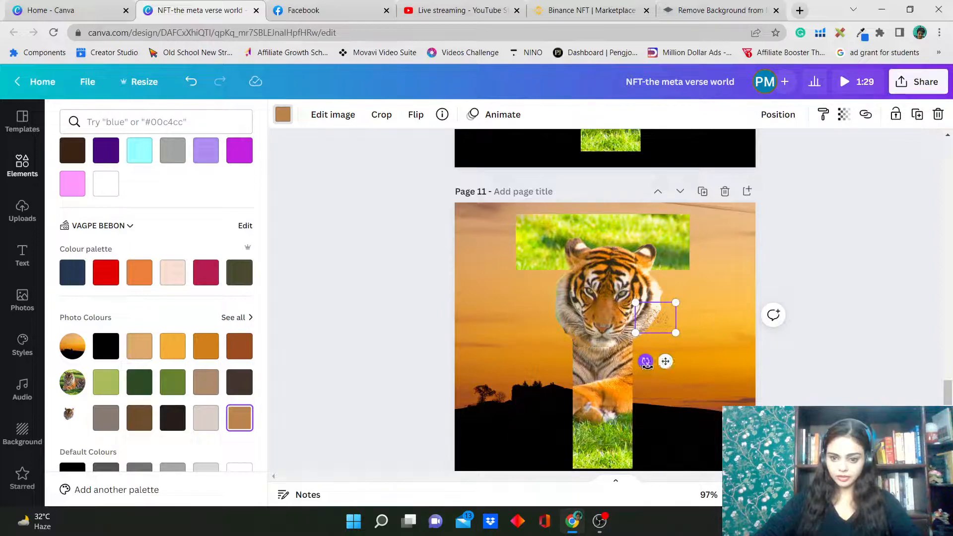
left_click_drag(645, 361, 658, 288)
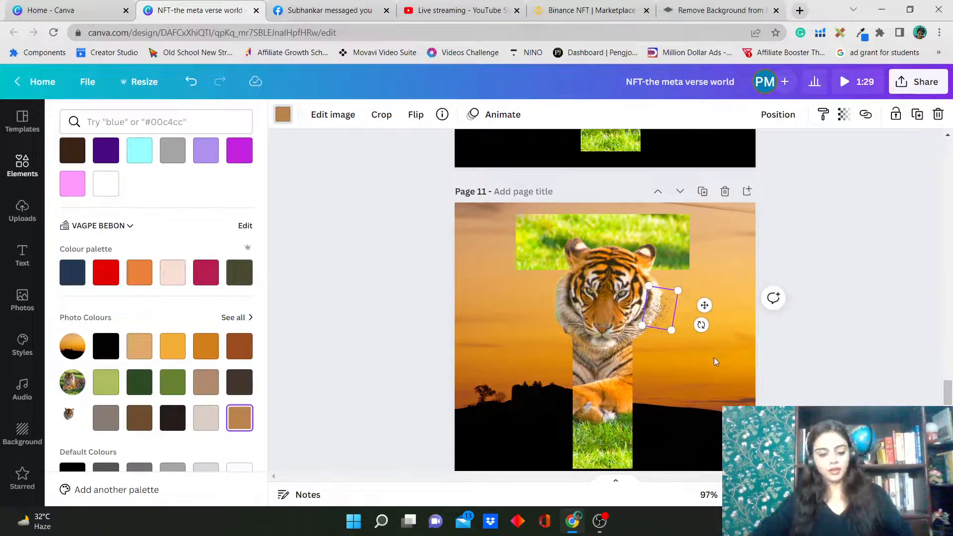
Step: Duplicate the splatter, place the copy just above the first along the head's right edge and deselect it
key("ctrl+d")
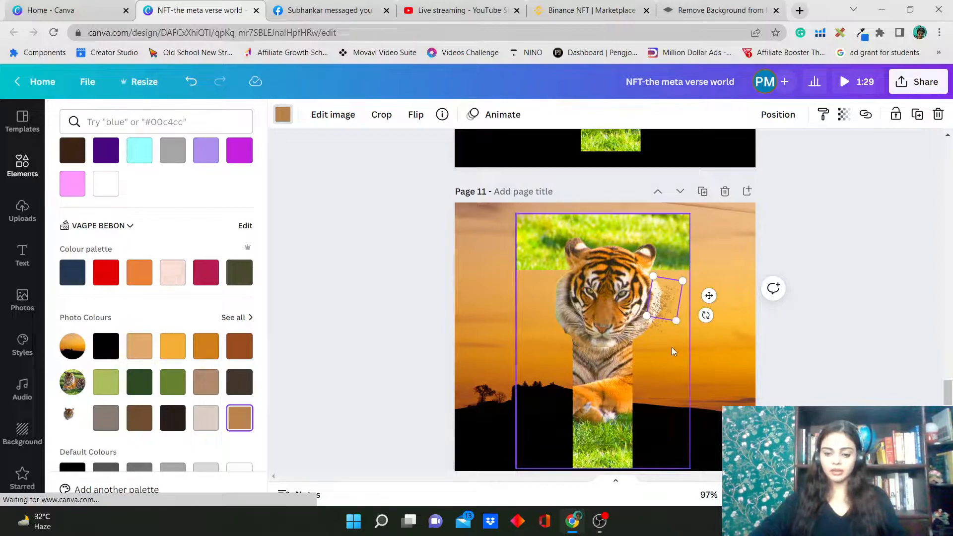
left_click_drag(660, 300, 651, 289)
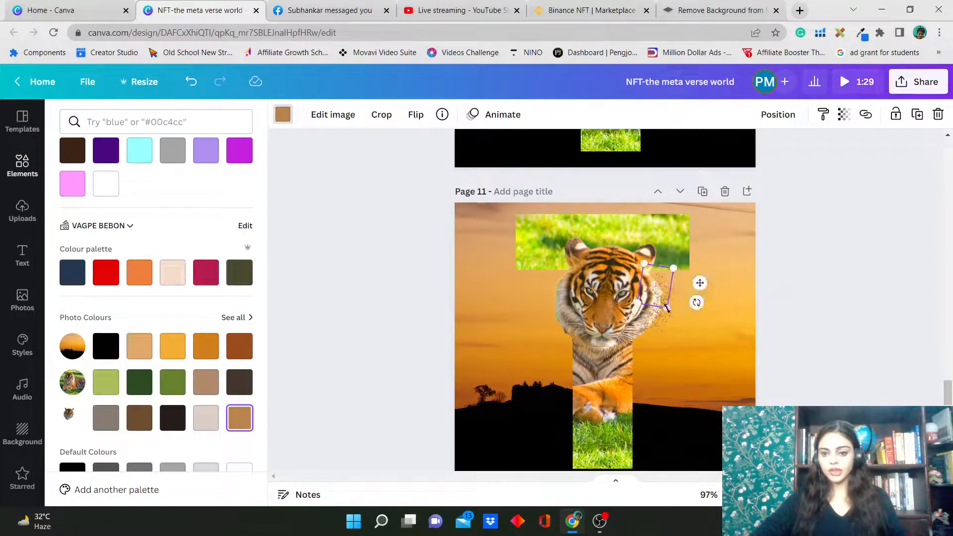
left_click(688, 331)
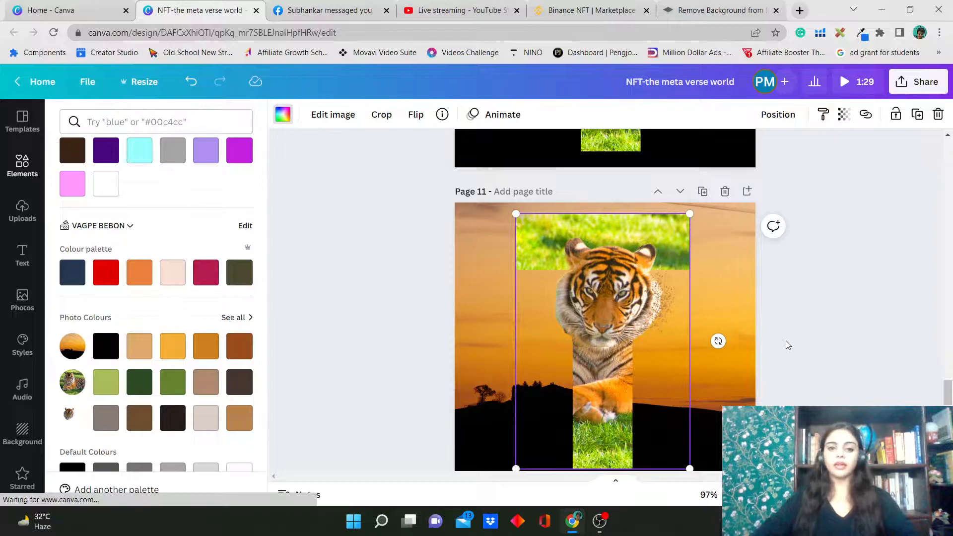
scroll(869, 342, "up", 4)
scroll(869, 342, "up", 9)
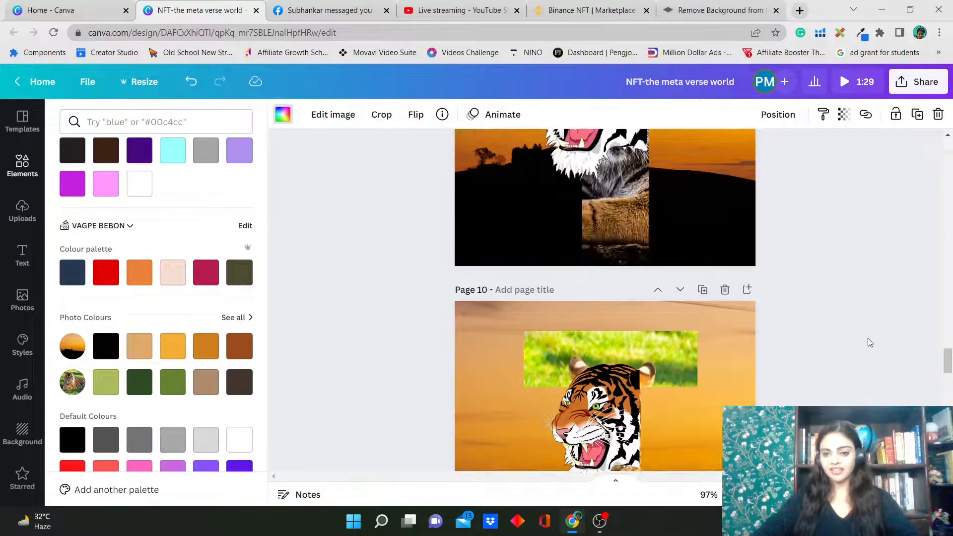
scroll(867, 339, "up", 5)
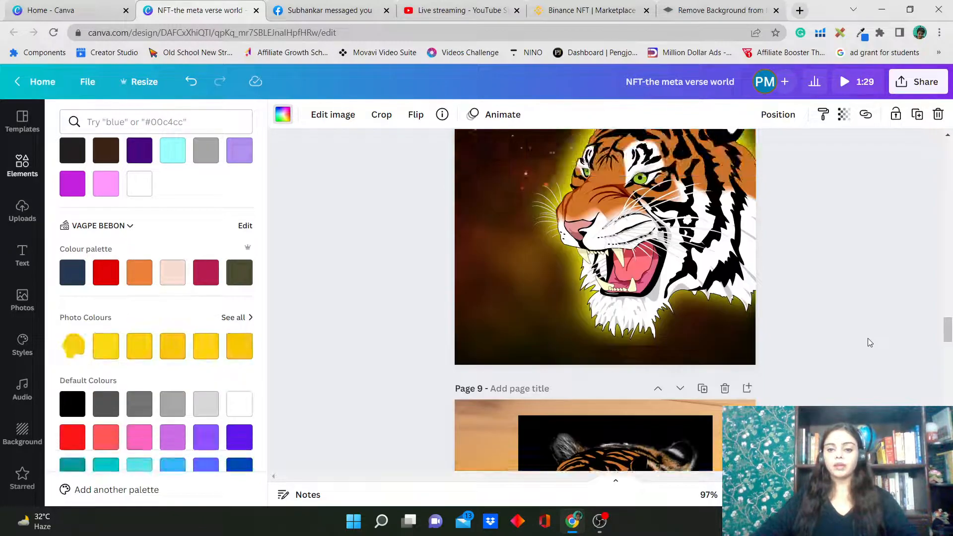
Step: Switch to the Facebook live dashboard and review the live video's insights, stream metrics and recent polls
scroll(869, 342, "up", 2)
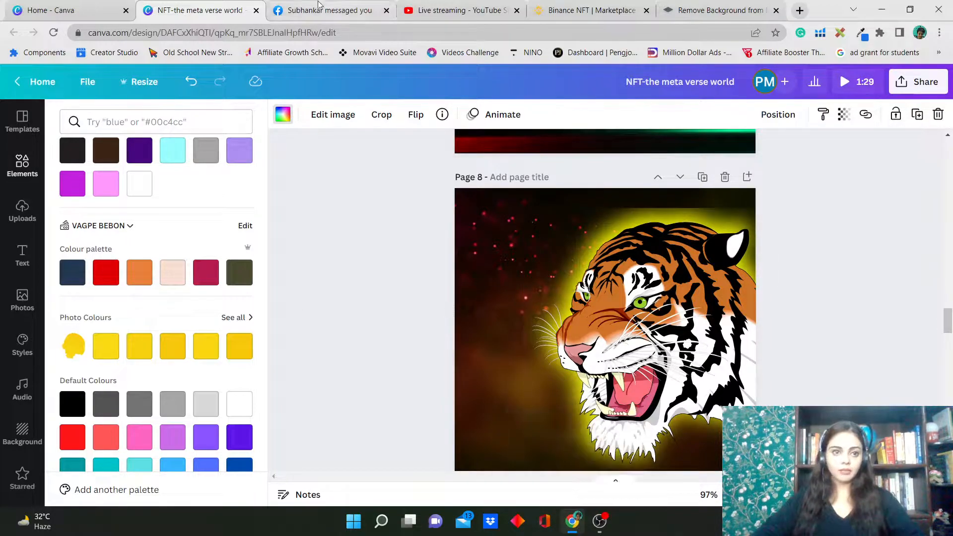
left_click(306, 13)
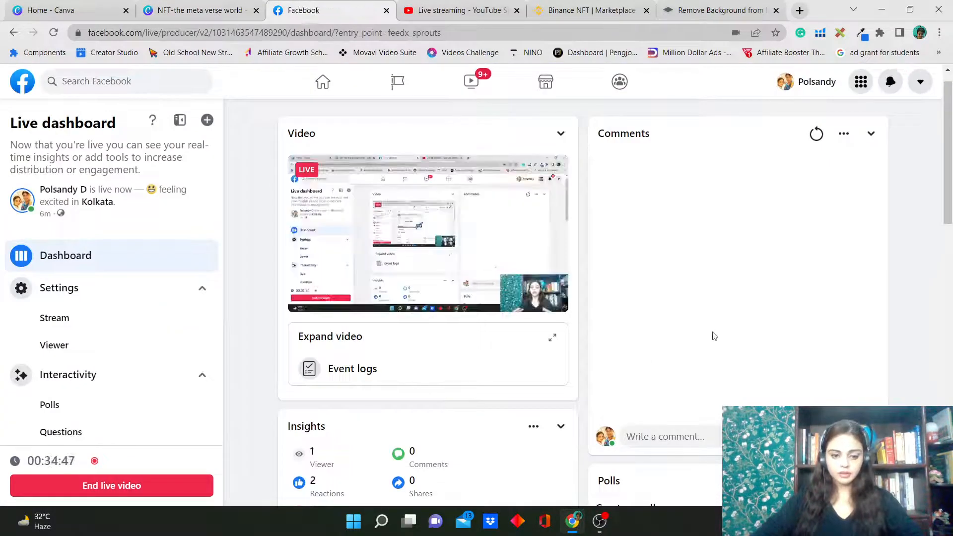
scroll(709, 332, "down", 3)
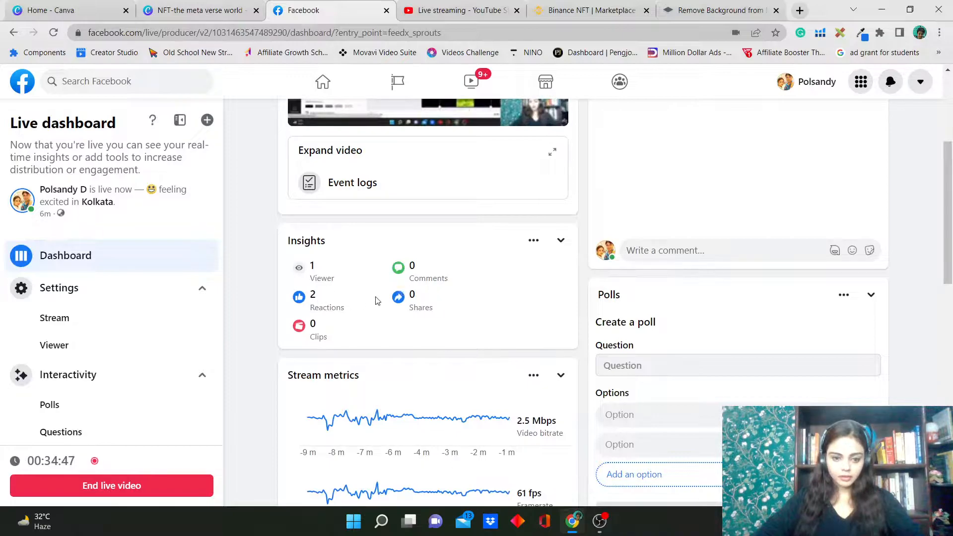
scroll(445, 149, "down", 3)
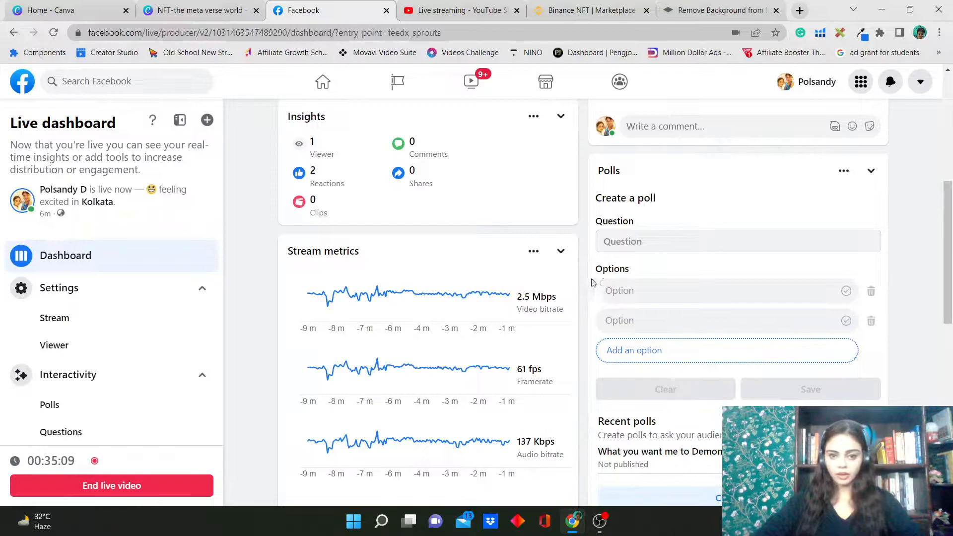
scroll(705, 283, "down", 5)
scroll(757, 326, "up", 1)
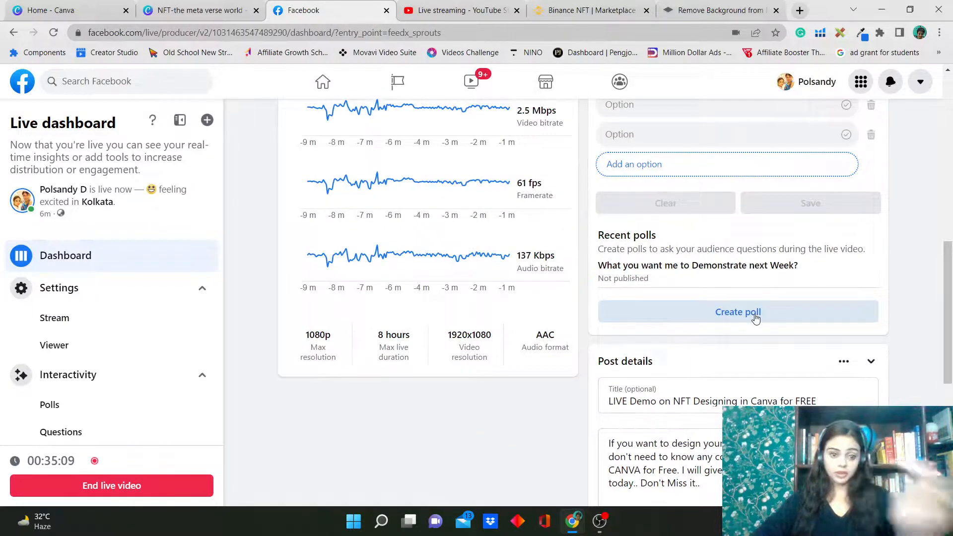
Step: Bring up the blank poll form, and check the rest of the dashboard, including the live preview, comments and insights
left_click(752, 311)
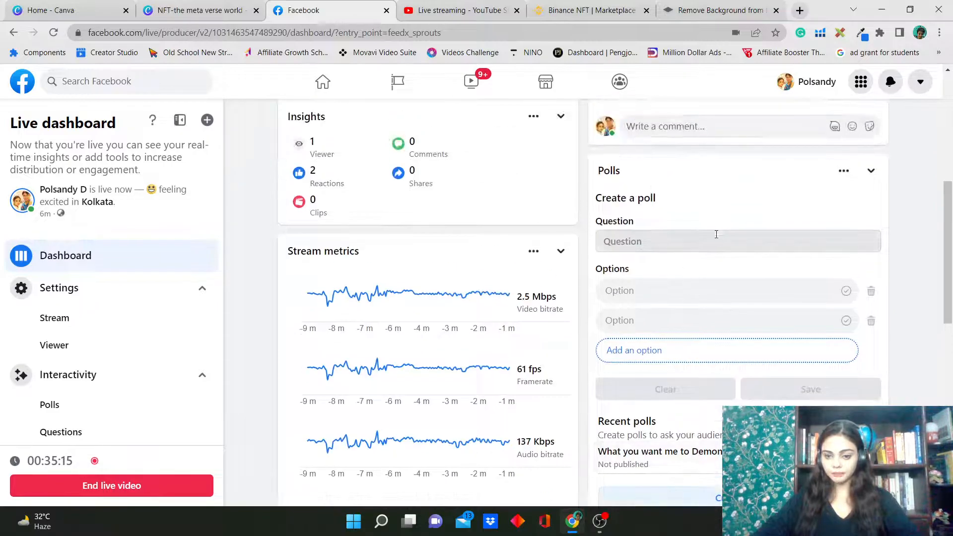
scroll(731, 279, "down", 3)
scroll(731, 280, "down", 8)
scroll(736, 362, "up", 15)
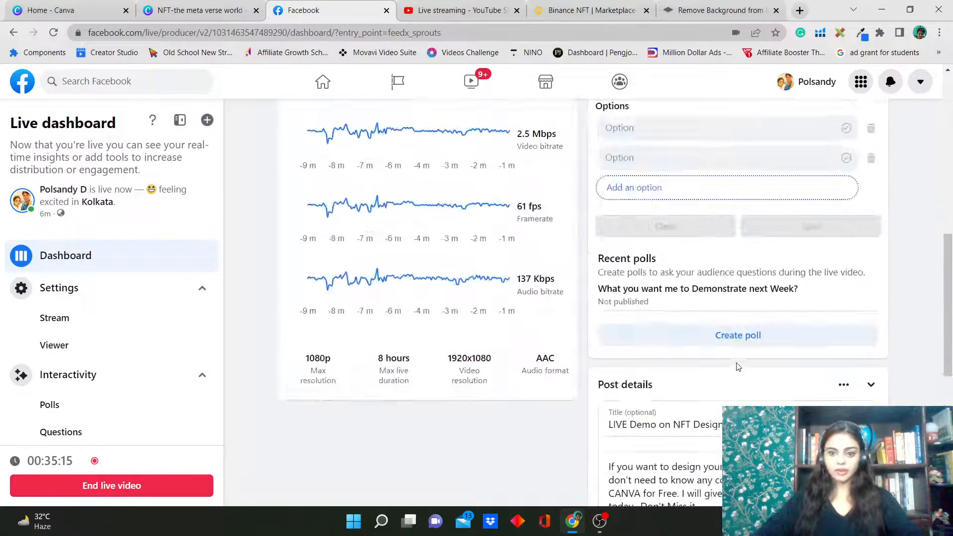
scroll(736, 360, "up", 3)
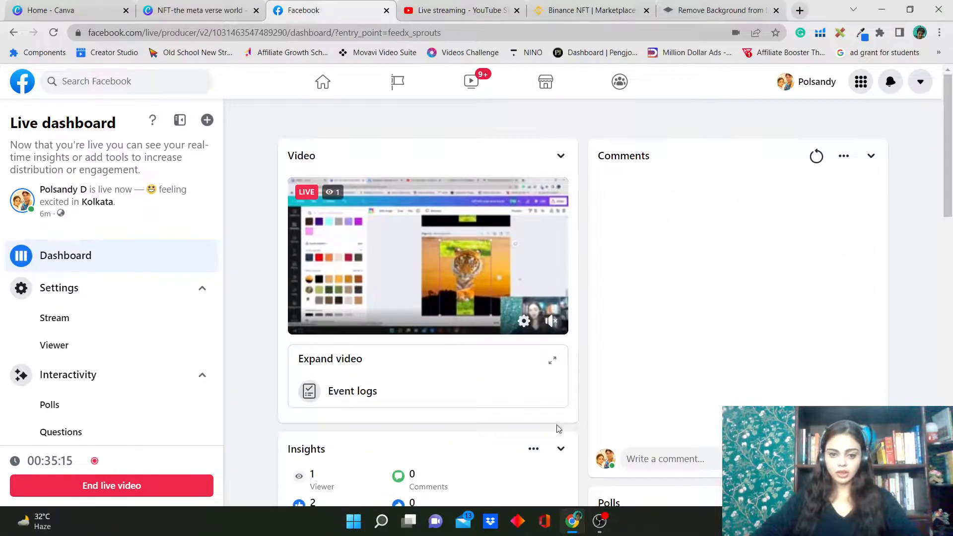
scroll(458, 327, "down", 3)
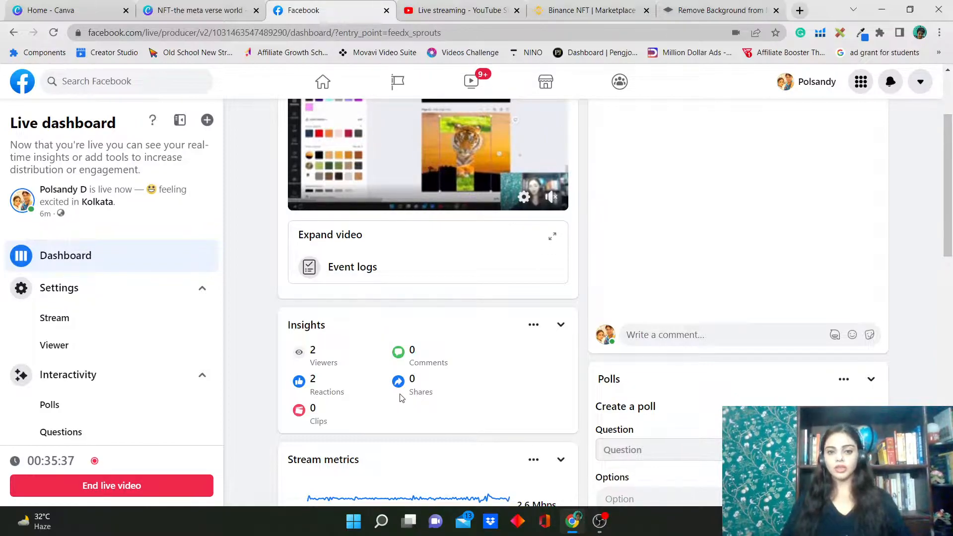
scroll(627, 278, "up", 3)
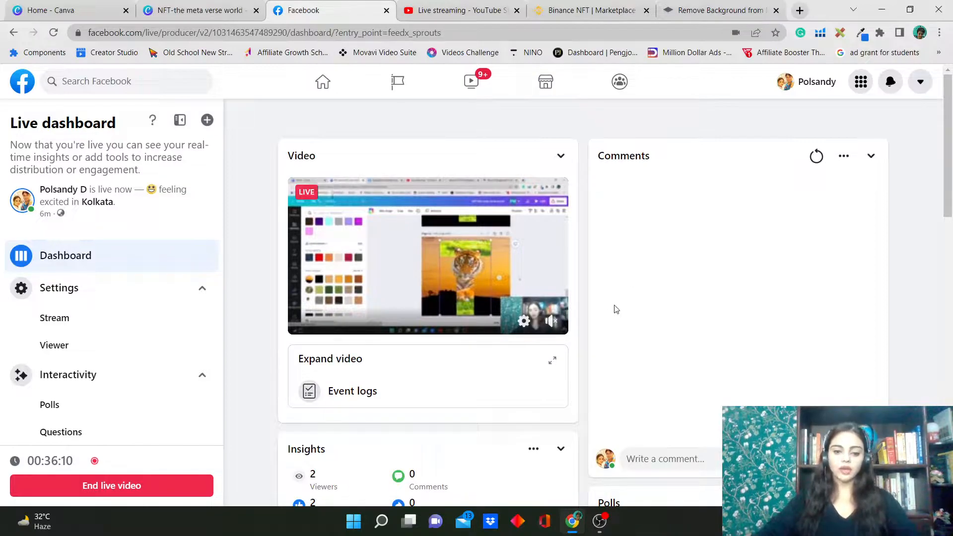
scroll(615, 308, "down", 1)
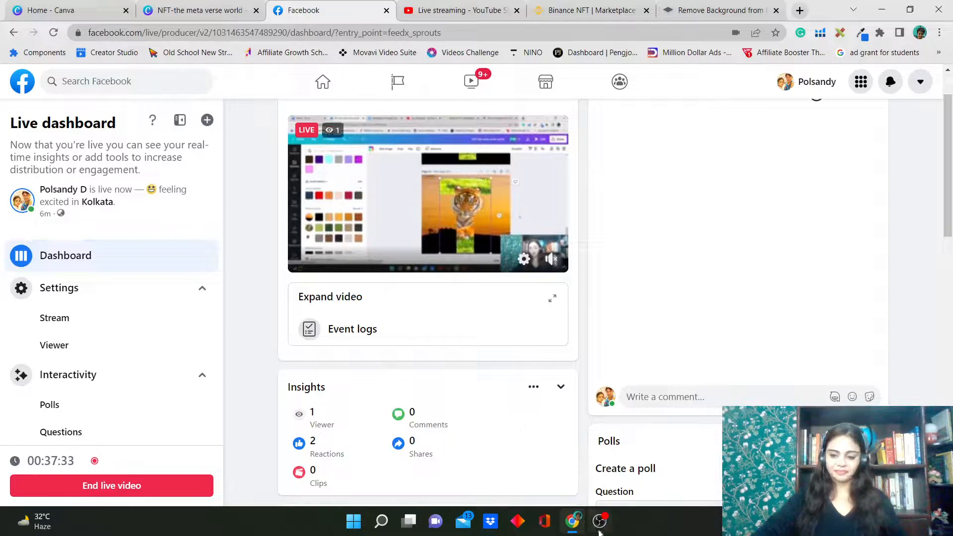
Step: End the live video from the Facebook live dashboard
left_click(145, 484)
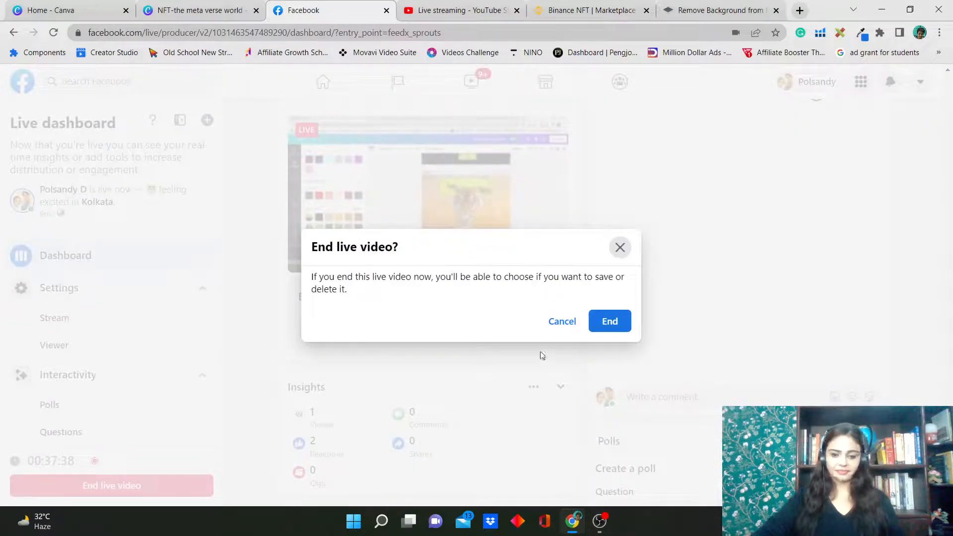